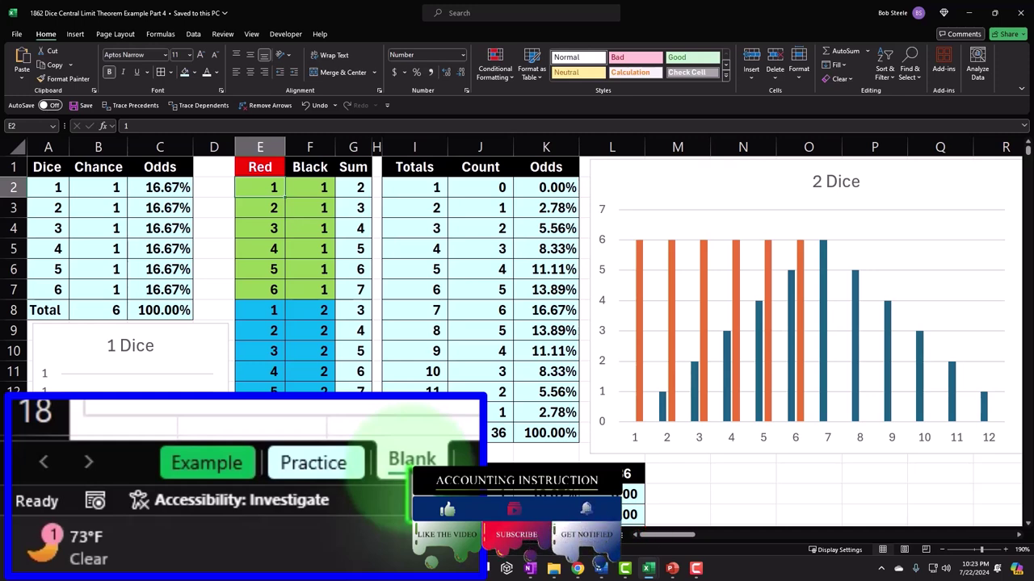
Step: Examine the one-dice odds table and chart, plus the two-dice sums, counts and 2 Dice chart on the Blank sheet
{"action": "left_click", "coordinate": [73, 247]}
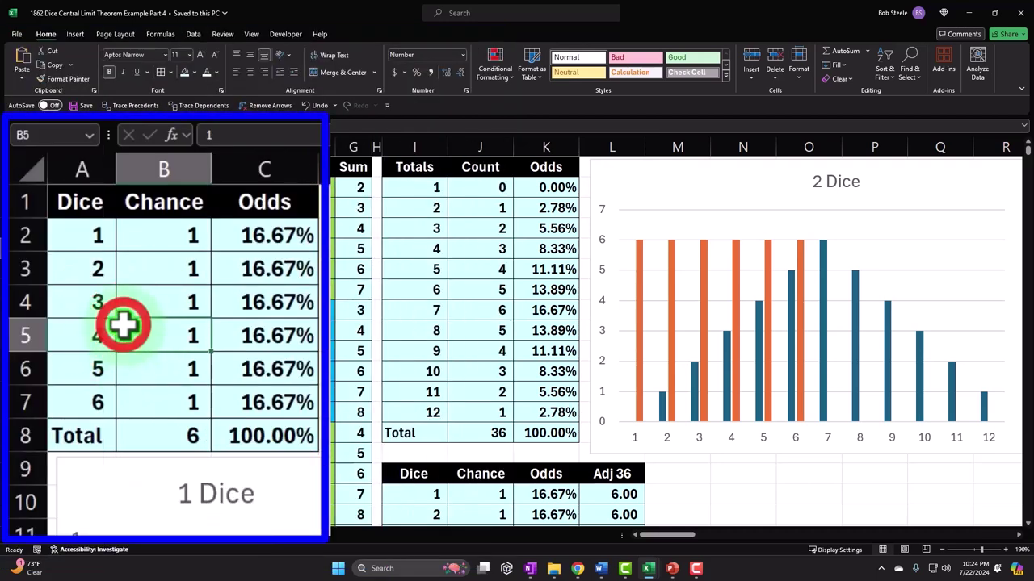
{"action": "left_click", "coordinate": [164, 476]}
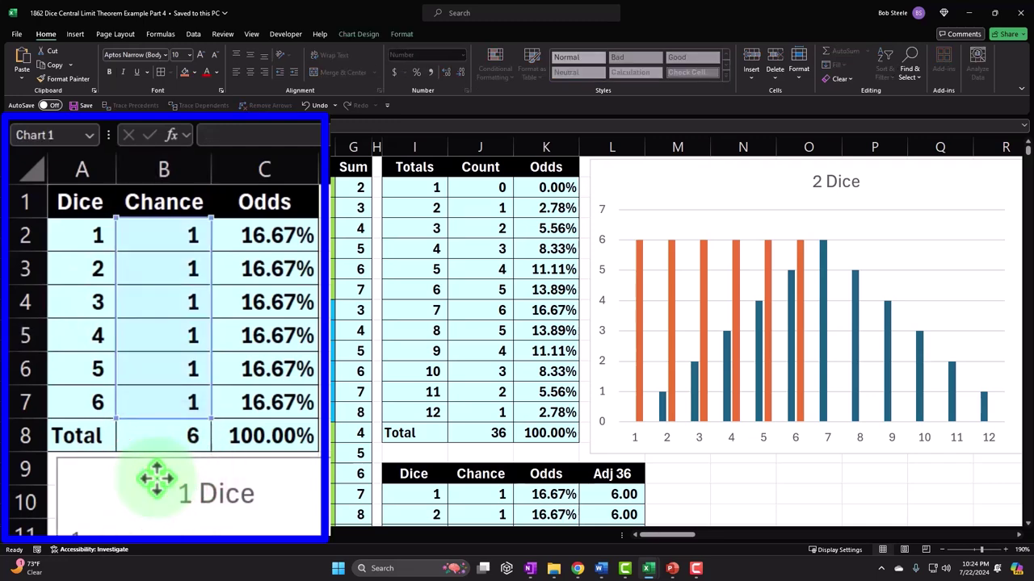
{"action": "left_click", "coordinate": [243, 171]}
{"action": "left_click", "coordinate": [162, 65]}
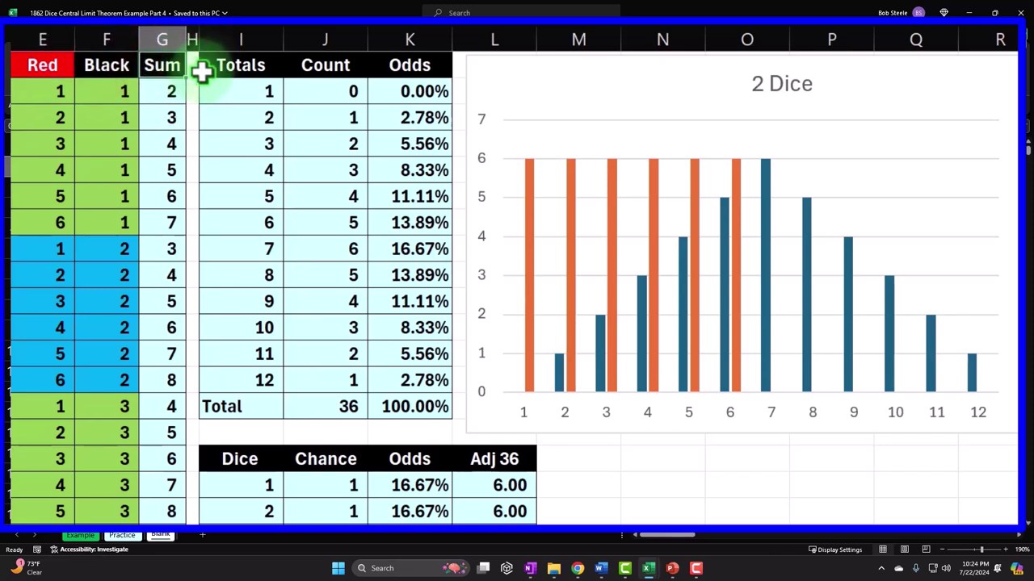
{"action": "left_click", "coordinate": [594, 73]}
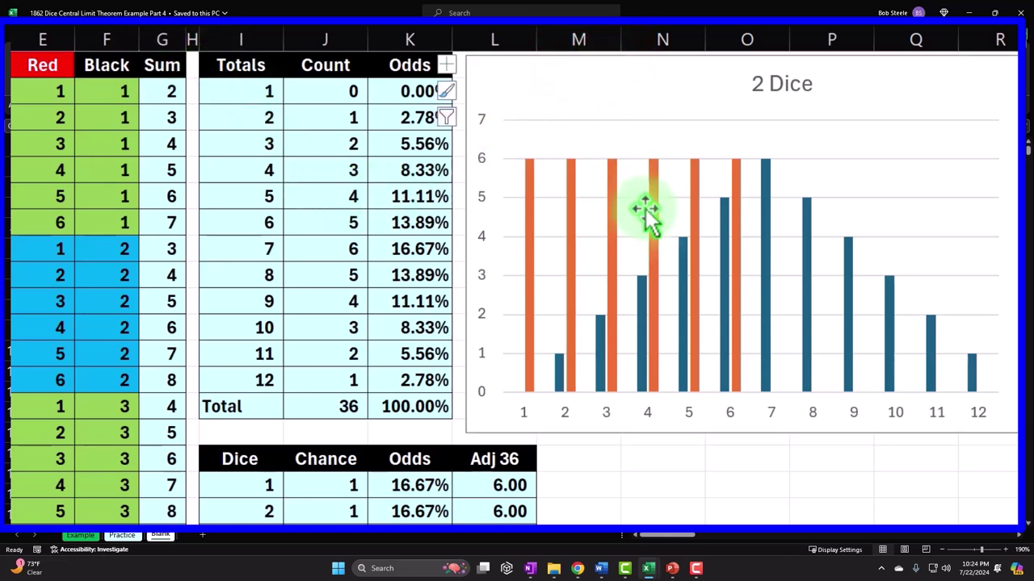
{"action": "mouse_move", "coordinate": [652, 211]}
{"action": "left_click", "coordinate": [358, 198]}
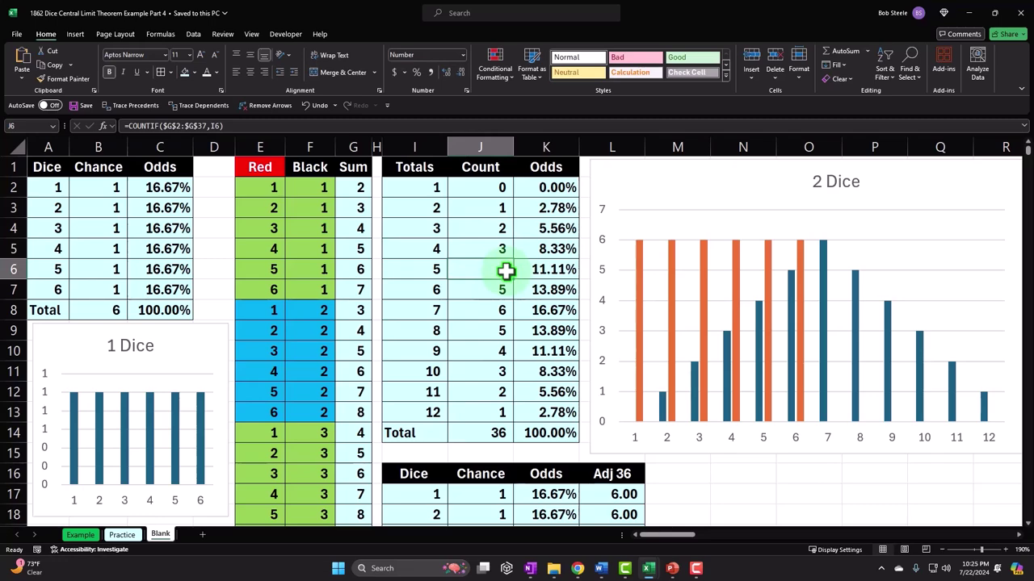
Step: Examine the three-dice outcomes, the 3 Totals count table and the 3 Dice comparison chart in columns T to AH
{"action": "key", "text": "Right"}
{"action": "key", "text": "Right"}
{"action": "key", "text": "Right"}
{"action": "key", "text": "Right"}
{"action": "key", "text": "Right"}
{"action": "key", "text": "Right"}
{"action": "key", "text": "Right"}
{"action": "key", "text": "Right"}
{"action": "key", "text": "Right"}
{"action": "key", "text": "Right"}
{"action": "key", "text": "Right"}
{"action": "key", "text": "Right"}
{"action": "key", "text": "Right"}
{"action": "key", "text": "Right"}
{"action": "key", "text": "Right"}
{"action": "key", "text": "Right"}
{"action": "key", "text": "Right"}
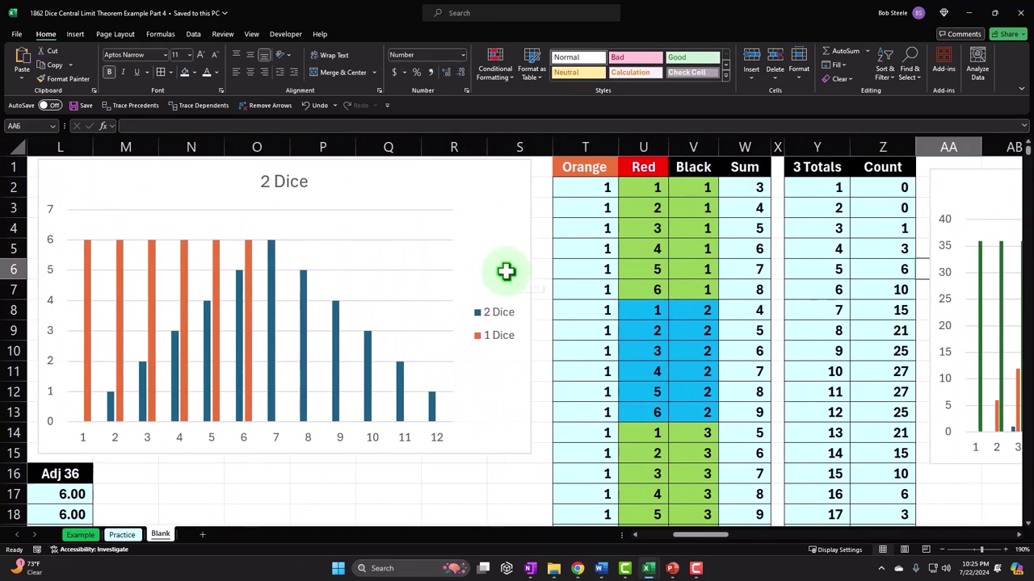
{"action": "key", "text": "Right"}
{"action": "key", "text": "Right"}
{"action": "key", "text": "Right"}
{"action": "key", "text": "Right"}
{"action": "key", "text": "Right"}
{"action": "key", "text": "Right"}
{"action": "key", "text": "Right"}
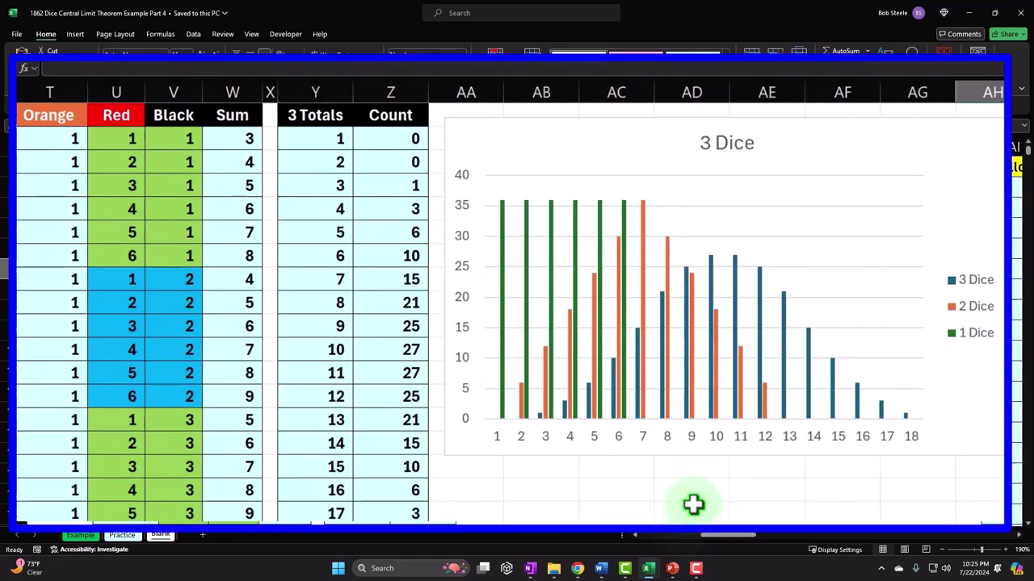
Step: Examine the four-dice outcomes, the Bucket and Countif table and the 4 Dice line chart in columns AI to AX
{"action": "left_click", "coordinate": [694, 504]}
{"action": "key", "text": "Right"}
{"action": "key", "text": "Right"}
{"action": "key", "text": "Right"}
{"action": "key", "text": "Right"}
{"action": "key", "text": "Right"}
{"action": "key", "text": "Right"}
{"action": "key", "text": "Right"}
{"action": "key", "text": "Right"}
{"action": "key", "text": "Right"}
{"action": "key", "text": "Right"}
{"action": "key", "text": "Right"}
{"action": "key", "text": "Right"}
{"action": "key", "text": "Right"}
{"action": "key", "text": "Right"}
{"action": "key", "text": "Right"}
{"action": "key", "text": "Right"}
{"action": "key", "text": "Right"}
{"action": "key", "text": "Right"}
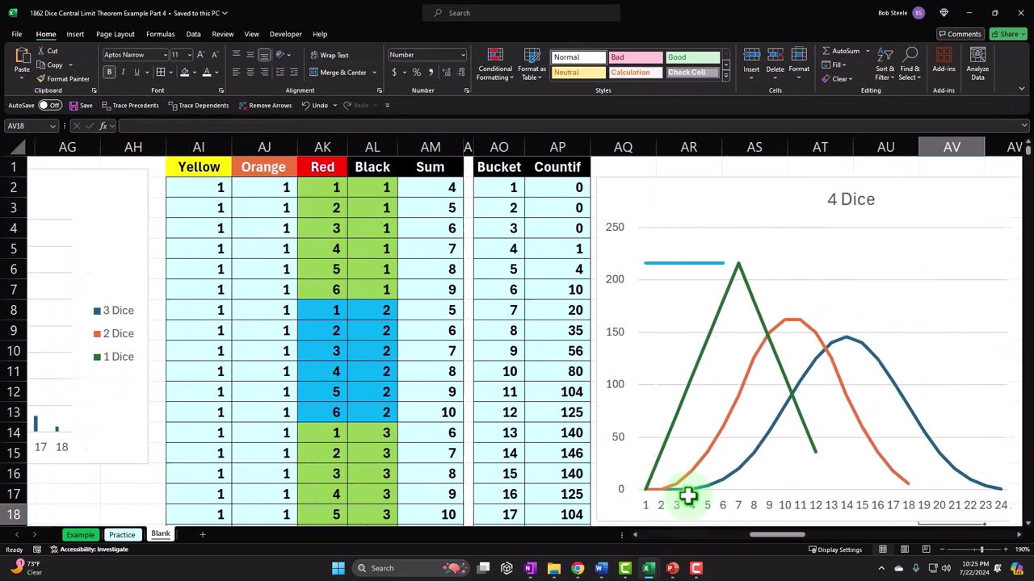
{"action": "key", "text": "Right"}
{"action": "key", "text": "Right"}
{"action": "key", "text": "Right"}
{"action": "key", "text": "Right"}
{"action": "key", "text": "Right"}
{"action": "key", "text": "Right"}
{"action": "key", "text": "Right"}
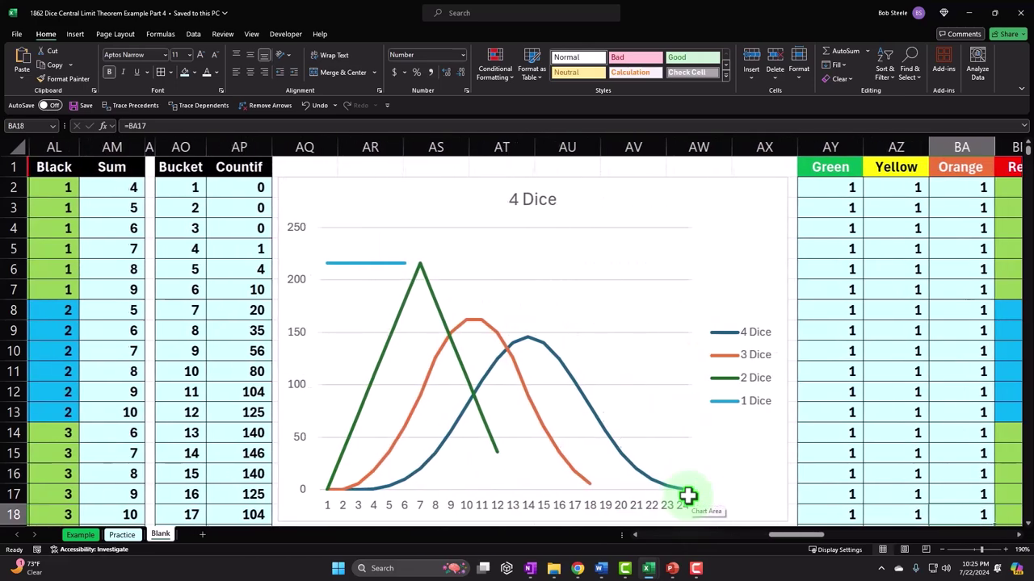
Step: Examine the five-dice outcomes, the Buckets and Count if table and the 5 Dice line chart from column AY onward
{"action": "key", "text": "Right"}
{"action": "key", "text": "Right"}
{"action": "key", "text": "Right"}
{"action": "key", "text": "Right"}
{"action": "key", "text": "Right"}
{"action": "key", "text": "Right"}
{"action": "key", "text": "Right"}
{"action": "key", "text": "Right"}
{"action": "key", "text": "Right"}
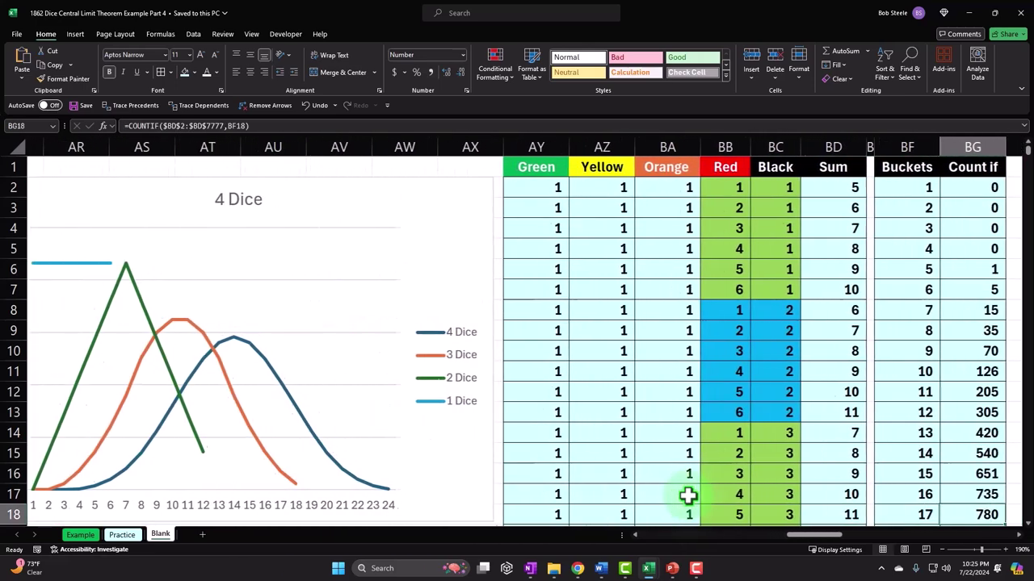
{"action": "scroll", "coordinate": [687, 495], "scroll_direction": "right", "scroll_amount": 1}
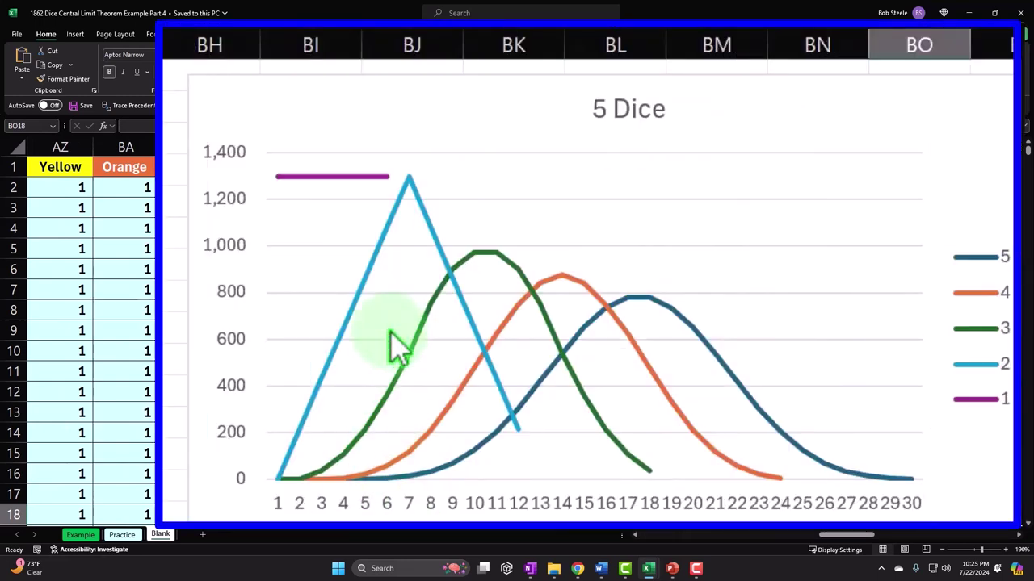
{"action": "left_click", "coordinate": [646, 513]}
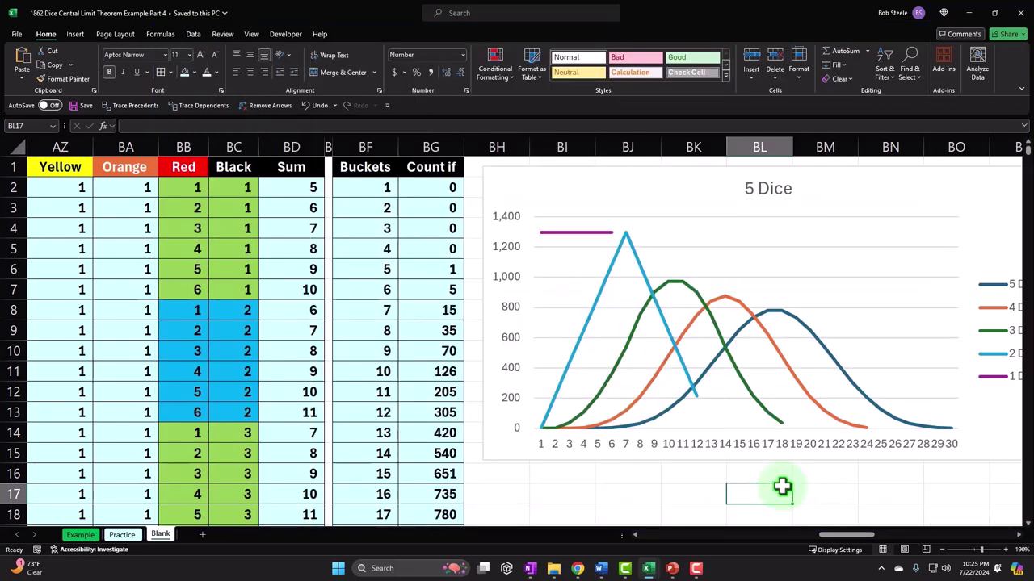
Step: Check the five-dice sum formula in BD2, and review the 2 Dice Average section with its frequency tables and mean chart
{"action": "left_click", "coordinate": [308, 189]}
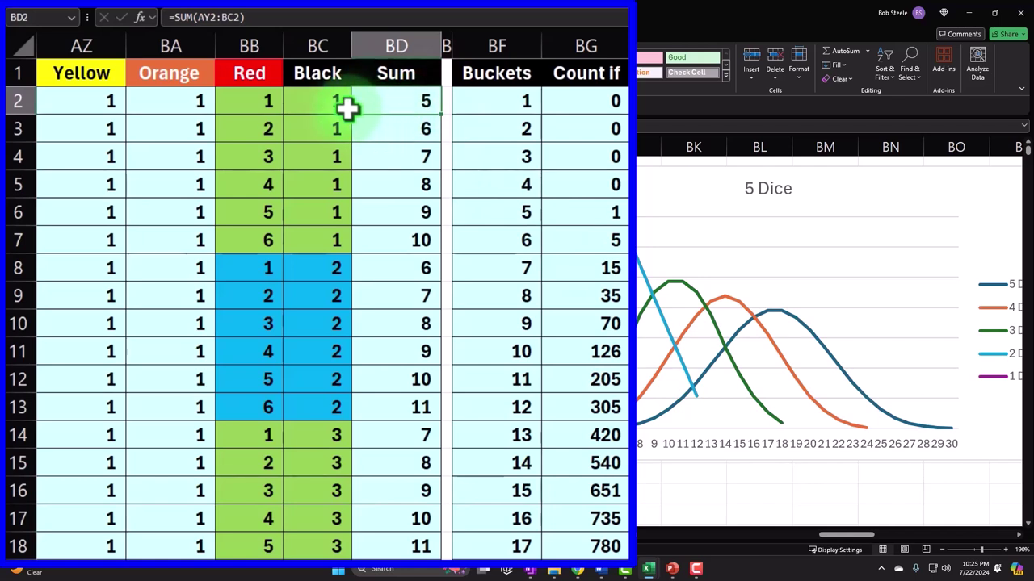
{"action": "key", "text": "Right"}
{"action": "key", "text": "Right"}
{"action": "key", "text": "Right"}
{"action": "key", "text": "Right"}
{"action": "key", "text": "Right"}
{"action": "key", "text": "Right"}
{"action": "key", "text": "Right"}
{"action": "key", "text": "Right"}
{"action": "key", "text": "Right"}
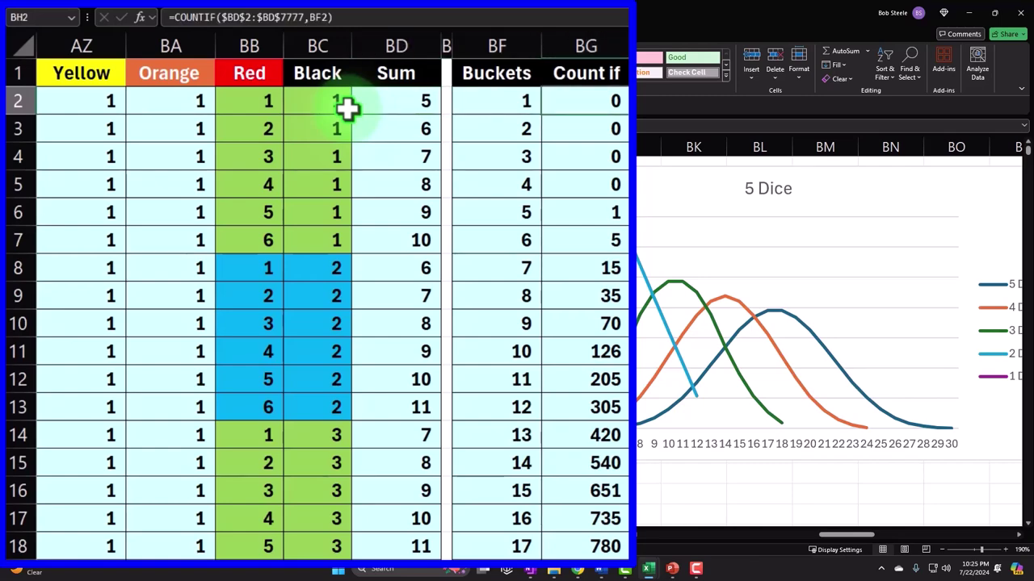
{"action": "key", "text": "Right"}
{"action": "key", "text": "Right"}
{"action": "key", "text": "Right"}
{"action": "key", "text": "Right"}
{"action": "key", "text": "Right"}
{"action": "key", "text": "Right"}
{"action": "key", "text": "Right"}
{"action": "key", "text": "Right"}
{"action": "key", "text": "Right"}
{"action": "key", "text": "Right"}
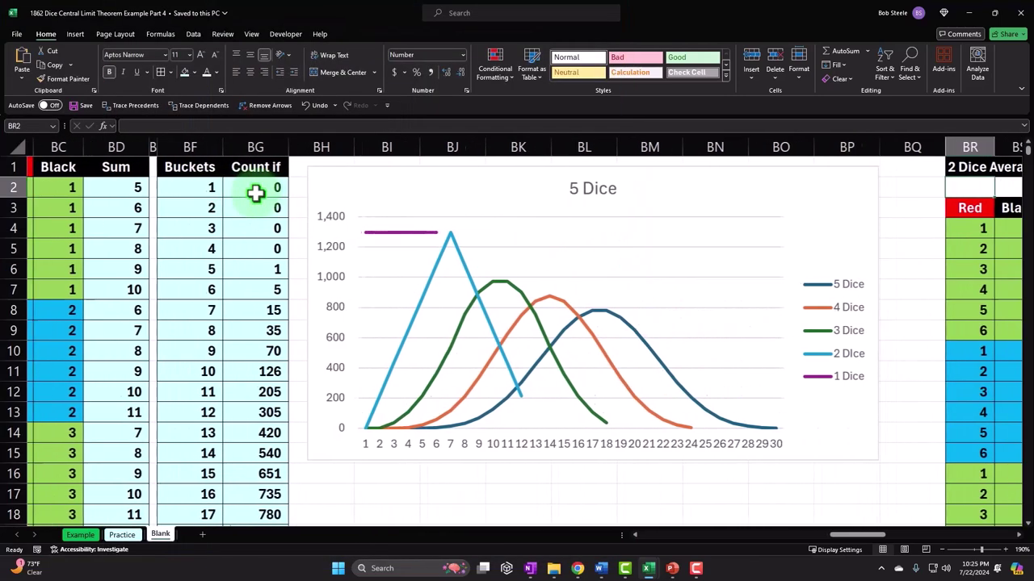
{"action": "key", "text": "Right"}
{"action": "key", "text": "Right"}
{"action": "key", "text": "Right"}
{"action": "key", "text": "Right"}
{"action": "key", "text": "Right"}
{"action": "key", "text": "Right"}
{"action": "key", "text": "Right"}
{"action": "key", "text": "Right"}
{"action": "key", "text": "Right"}
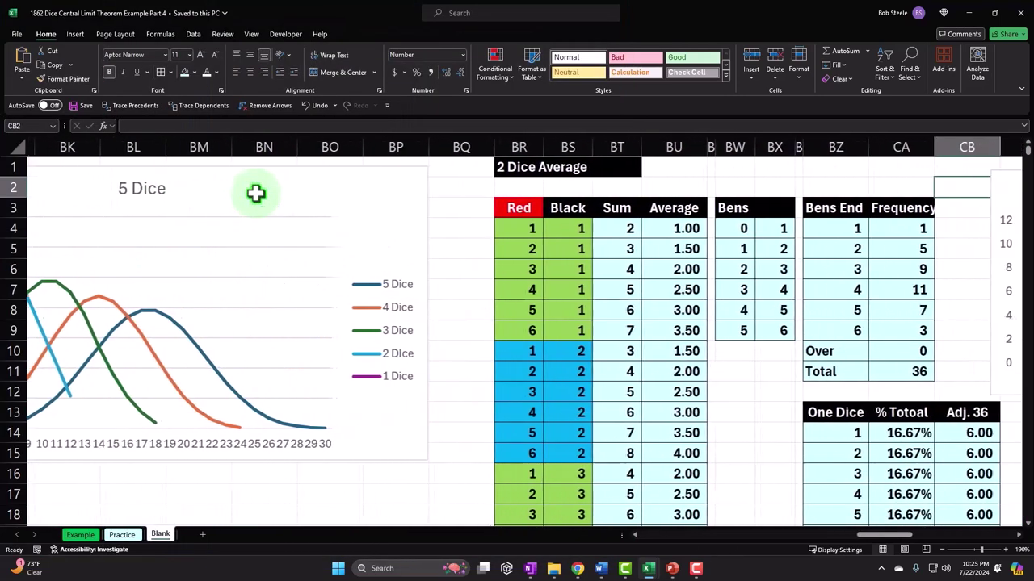
{"action": "key", "text": "Right"}
{"action": "key", "text": "Right"}
{"action": "key", "text": "Right"}
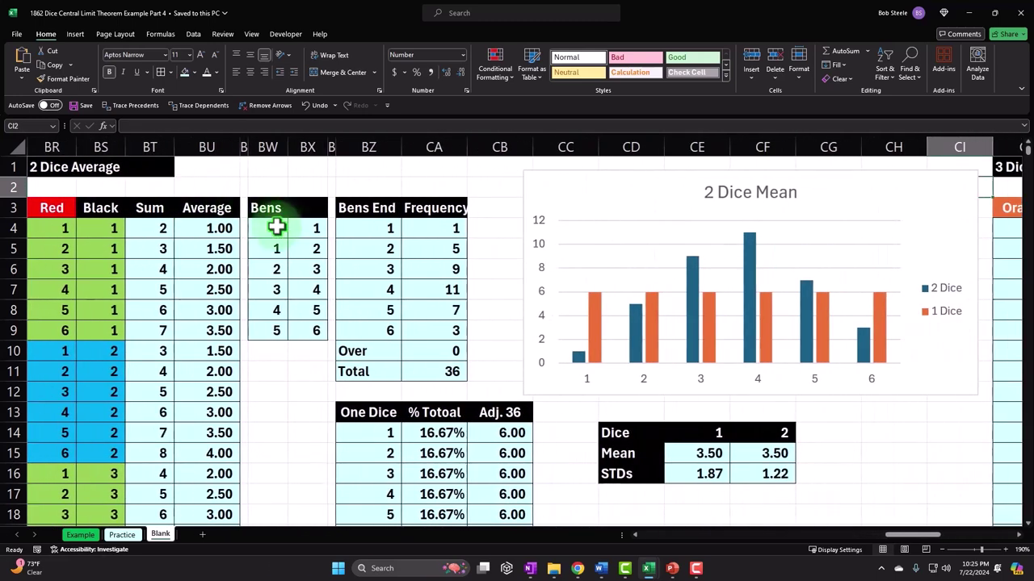
Step: Inspect the mean and standard deviation formulas for one and two dice in cells CE15 to CF16
{"action": "left_click", "coordinate": [703, 453]}
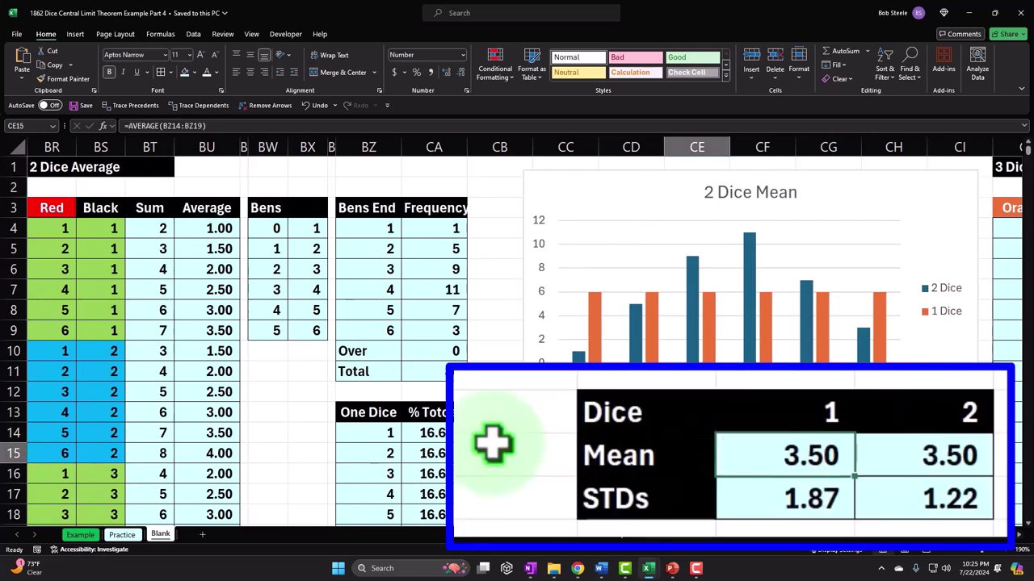
{"action": "key", "text": "Right"}
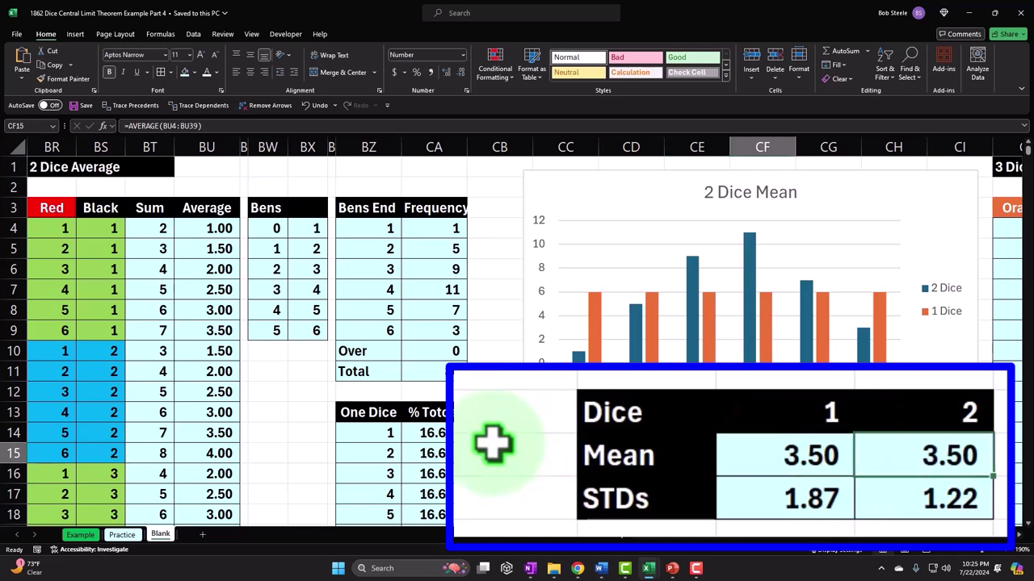
{"action": "key", "text": "Down"}
{"action": "key", "text": "Left"}
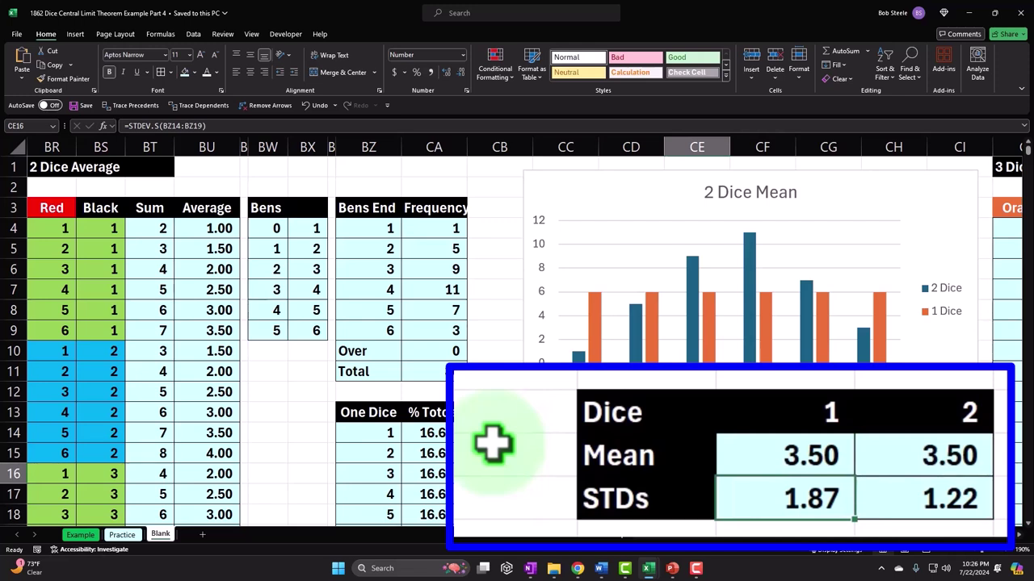
{"action": "key", "text": "Right"}
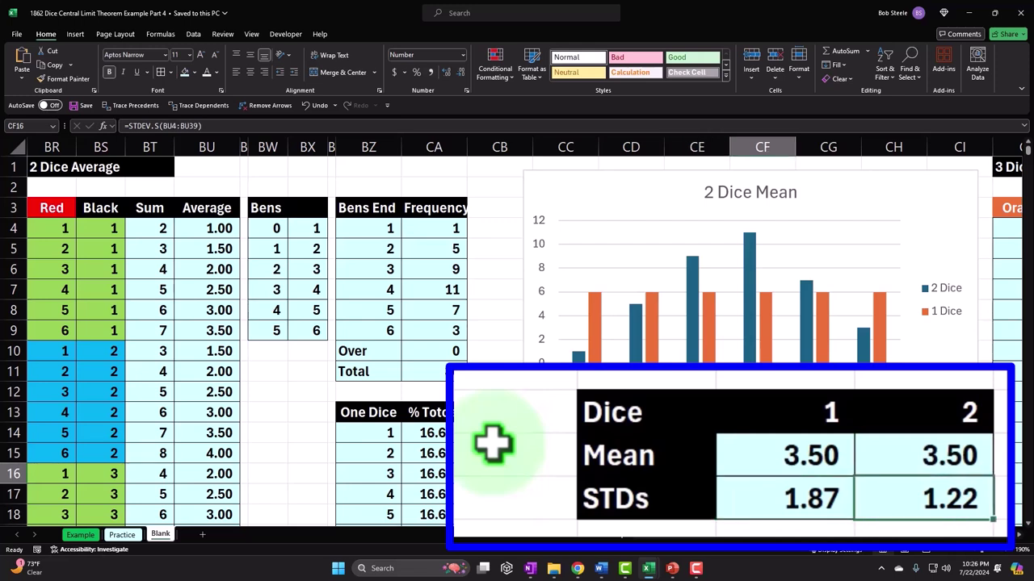
Step: Examine the 3 Dice Average section, including its outcome table, frequency tables and line chart in columns CJ to CY
{"action": "key", "text": "Right"}
{"action": "key", "text": "Right"}
{"action": "key", "text": "Right"}
{"action": "key", "text": "Right"}
{"action": "key", "text": "Right"}
{"action": "key", "text": "Right"}
{"action": "key", "text": "Right"}
{"action": "key", "text": "Right"}
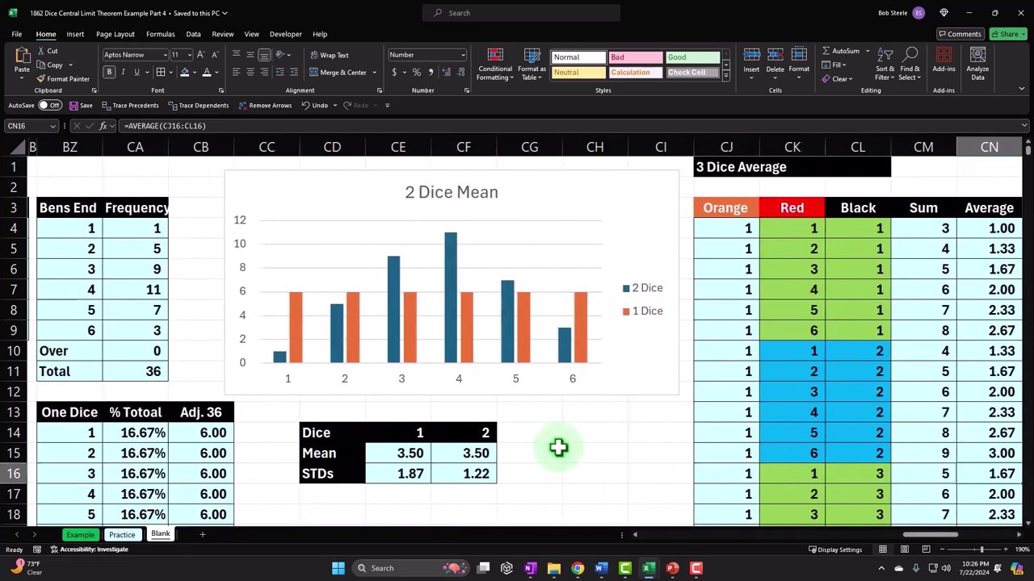
{"action": "key", "text": "Right"}
{"action": "key", "text": "Right"}
{"action": "key", "text": "Right"}
{"action": "key", "text": "Right"}
{"action": "key", "text": "Right"}
{"action": "key", "text": "Right"}
{"action": "key", "text": "Right"}
{"action": "key", "text": "Right"}
{"action": "key", "text": "Right"}
{"action": "key", "text": "Right"}
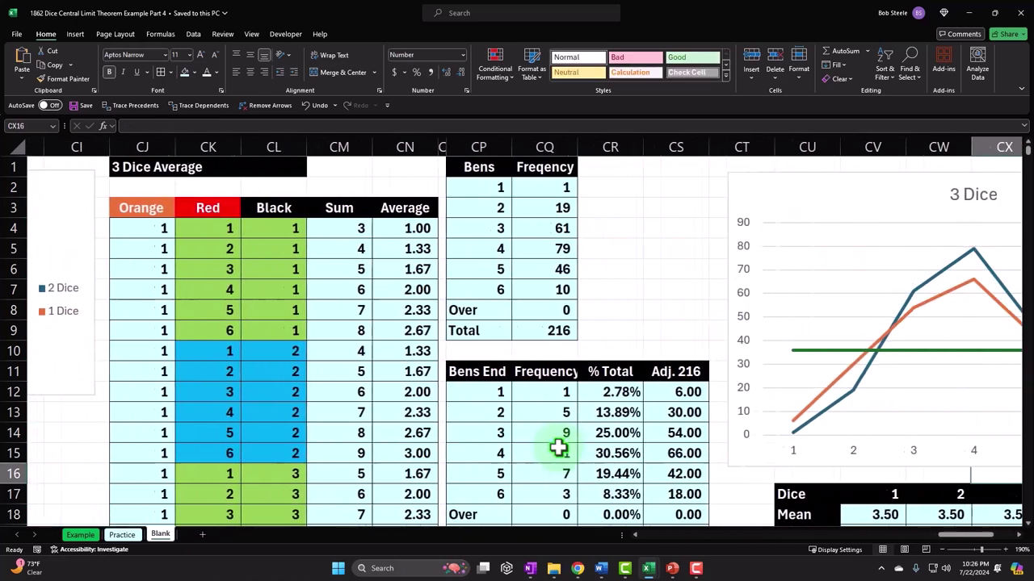
{"action": "key", "text": "Right"}
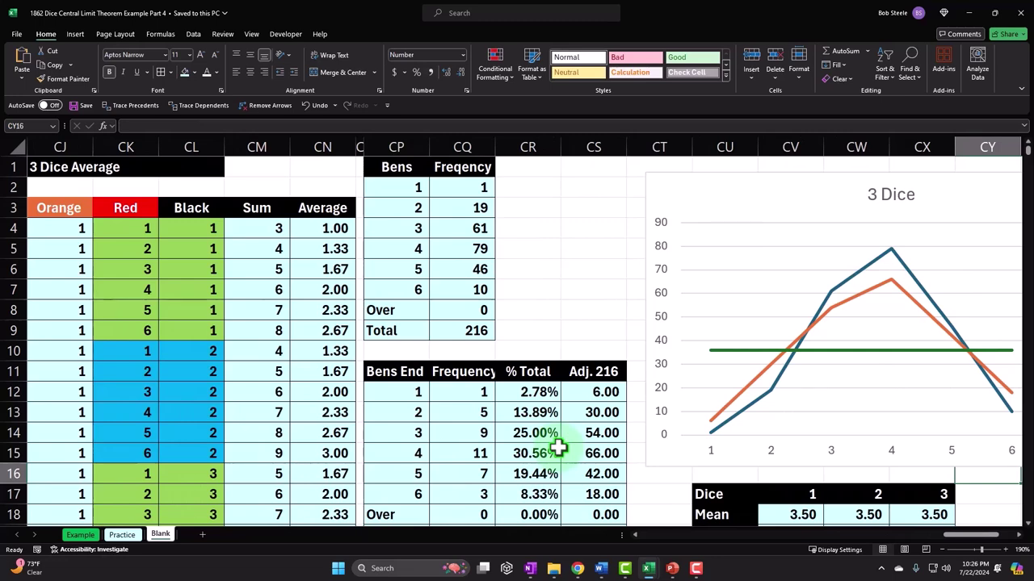
Step: Inspect the three-dice mean and standard deviation formulas in cells CX18 and CX19
{"action": "scroll", "coordinate": [174, 247], "scroll_direction": "down", "scroll_amount": 1}
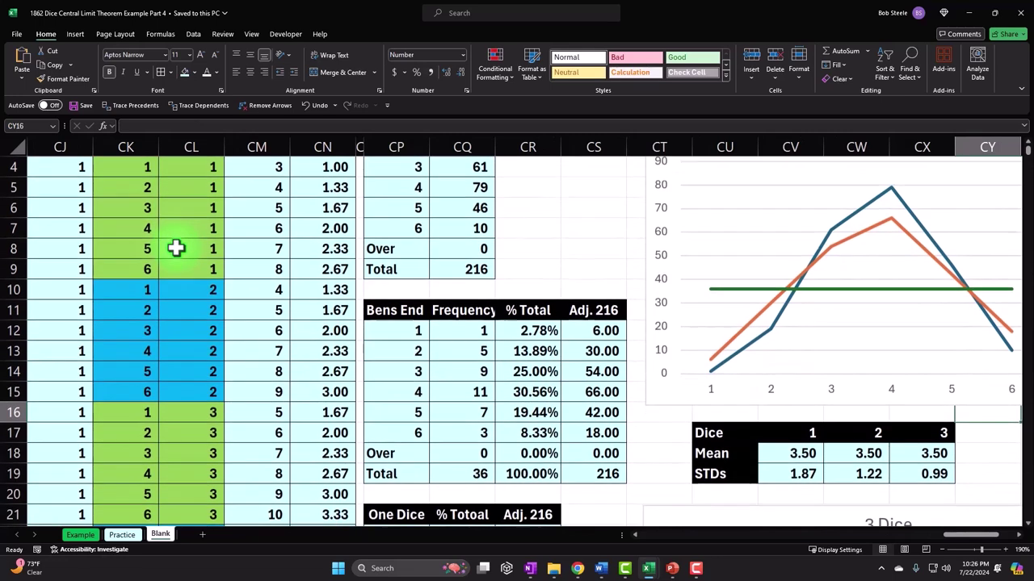
{"action": "left_click", "coordinate": [872, 433]}
{"action": "key", "text": "Down"}
{"action": "key", "text": "Right"}
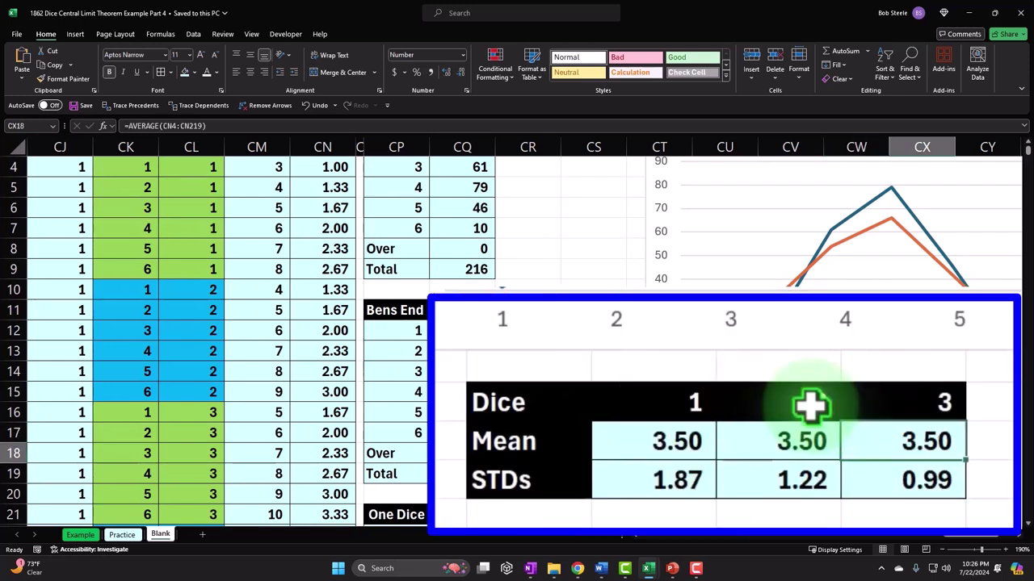
{"action": "key", "text": "Down"}
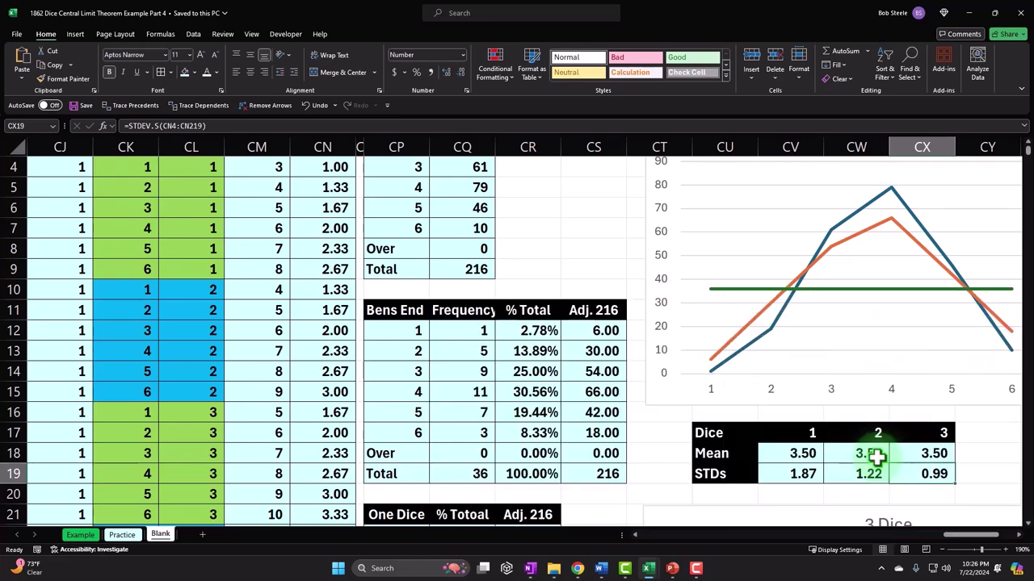
Step: Examine the 3 Dice histogram below the summary table and the full 3 Dice line chart with its legend
{"action": "scroll", "coordinate": [877, 456], "scroll_direction": "down", "scroll_amount": 4}
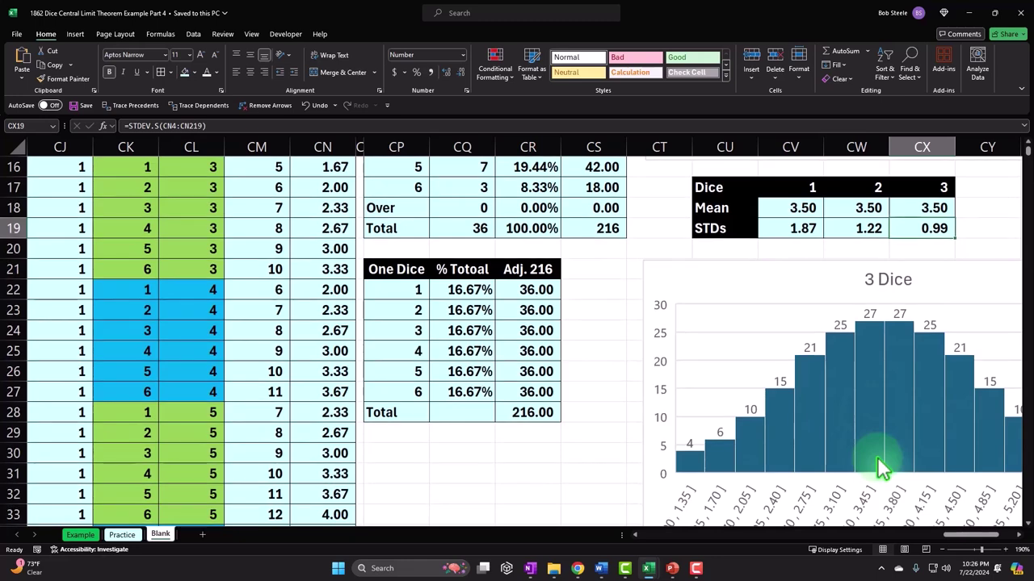
{"action": "scroll", "coordinate": [881, 467], "scroll_direction": "up", "scroll_amount": 5}
{"action": "scroll", "coordinate": [854, 347], "scroll_direction": "down", "scroll_amount": 1}
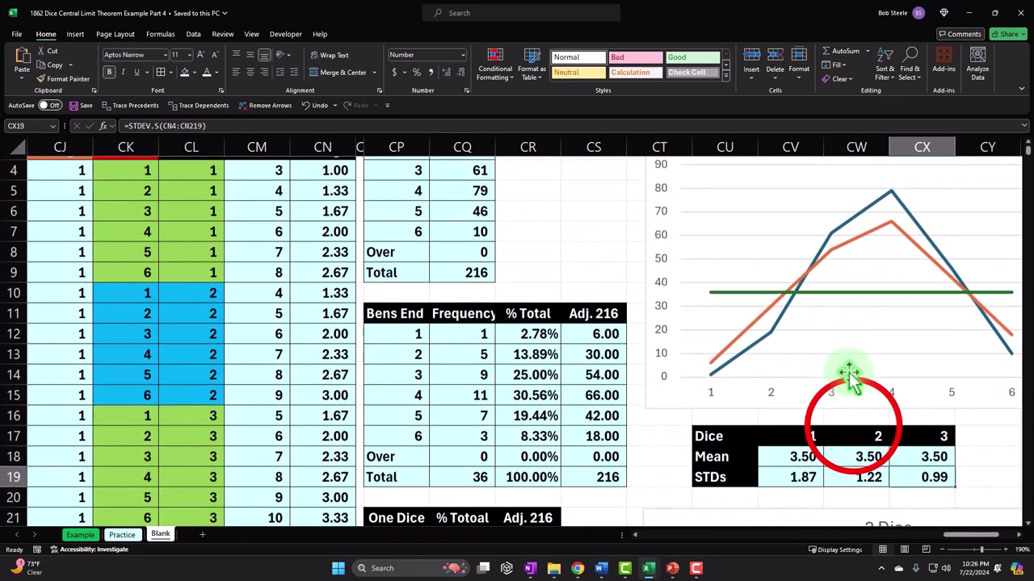
{"action": "left_click", "coordinate": [853, 426]}
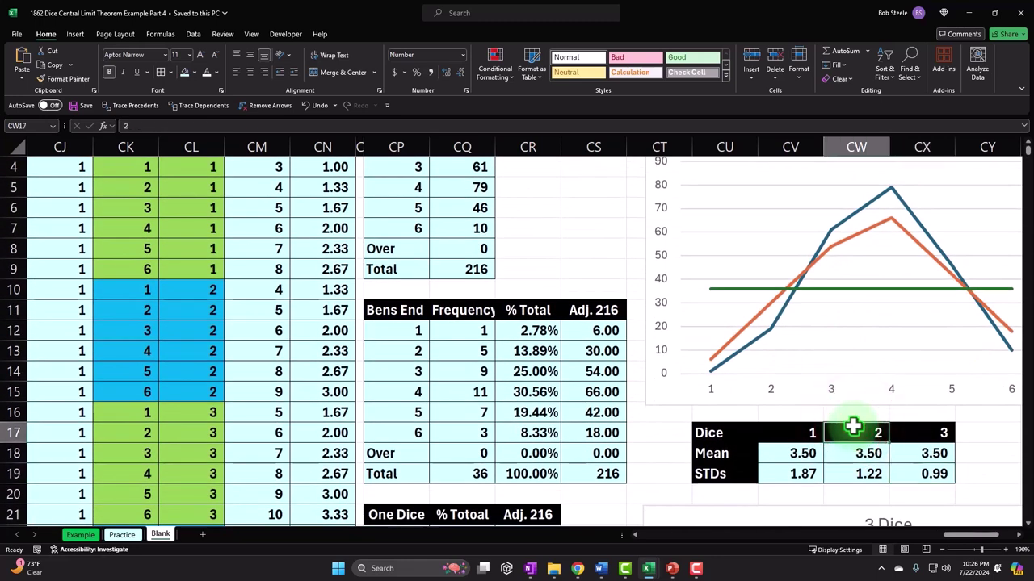
{"action": "key", "text": "Right"}
{"action": "key", "text": "Right"}
{"action": "key", "text": "Right"}
{"action": "key", "text": "Right"}
{"action": "key", "text": "Right"}
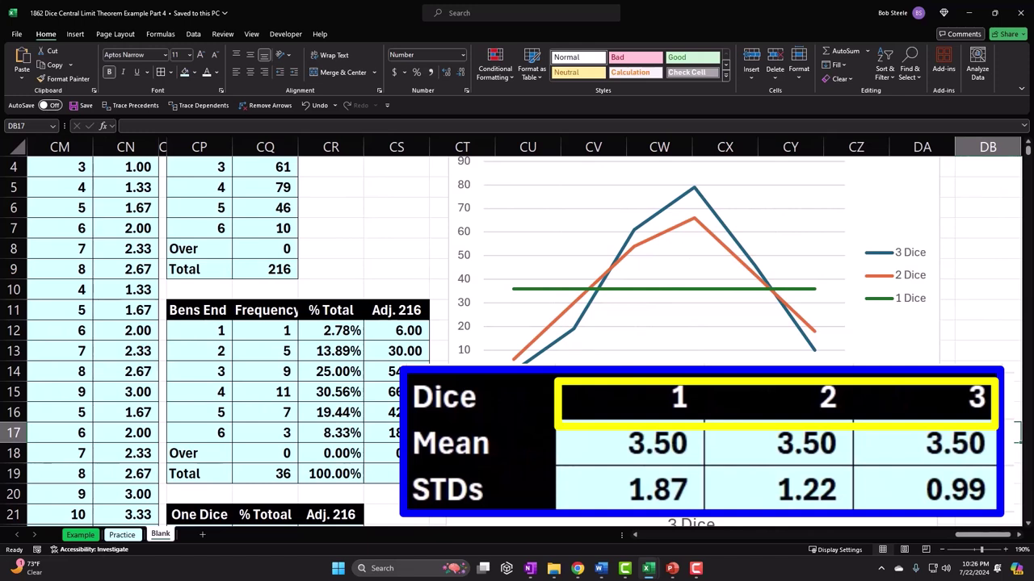
Step: Compare the means and standard deviations for one, two and three dice across the summary table in CU17 to CX19
{"action": "left_click", "coordinate": [596, 447]}
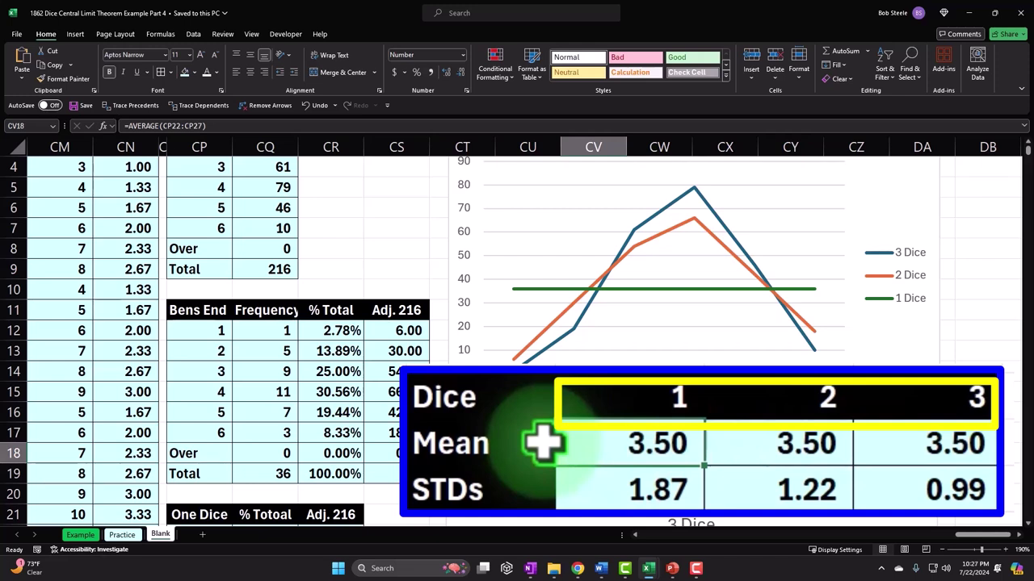
{"action": "key", "text": "Down"}
{"action": "key", "text": "Right"}
{"action": "key", "text": "Right"}
{"action": "key", "text": "Right"}
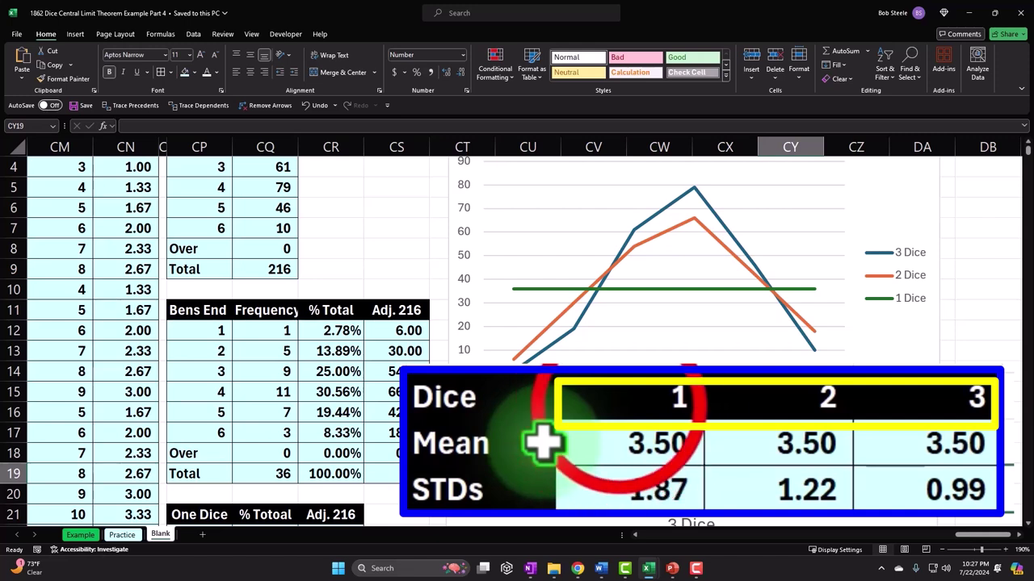
{"action": "left_click", "coordinate": [619, 401]}
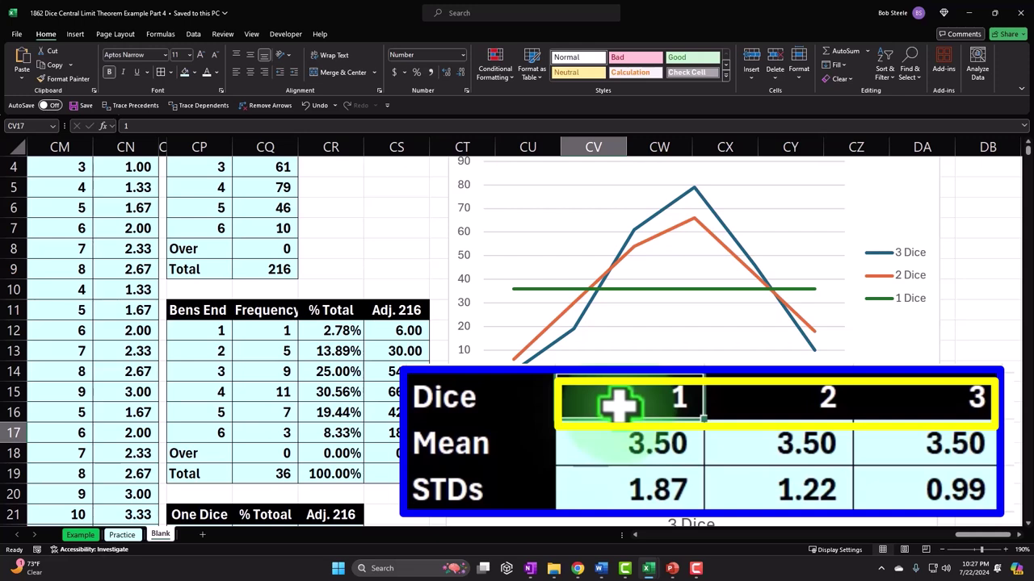
{"action": "key", "text": "Right"}
{"action": "key", "text": "Right"}
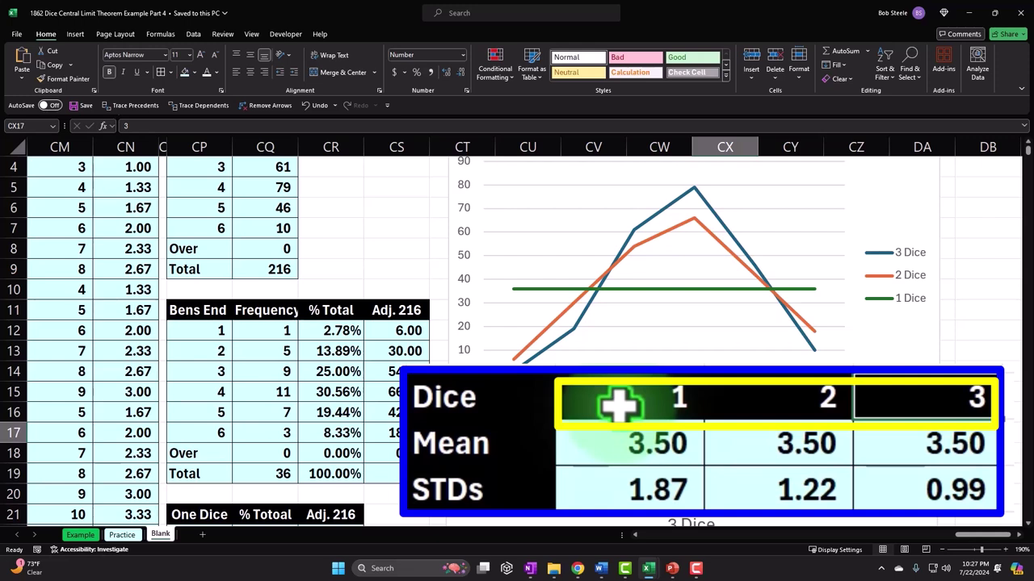
Step: Enter the title "4 Dice Average" in cell DB1, past the three-dice line chart
{"action": "key", "text": "Down"}
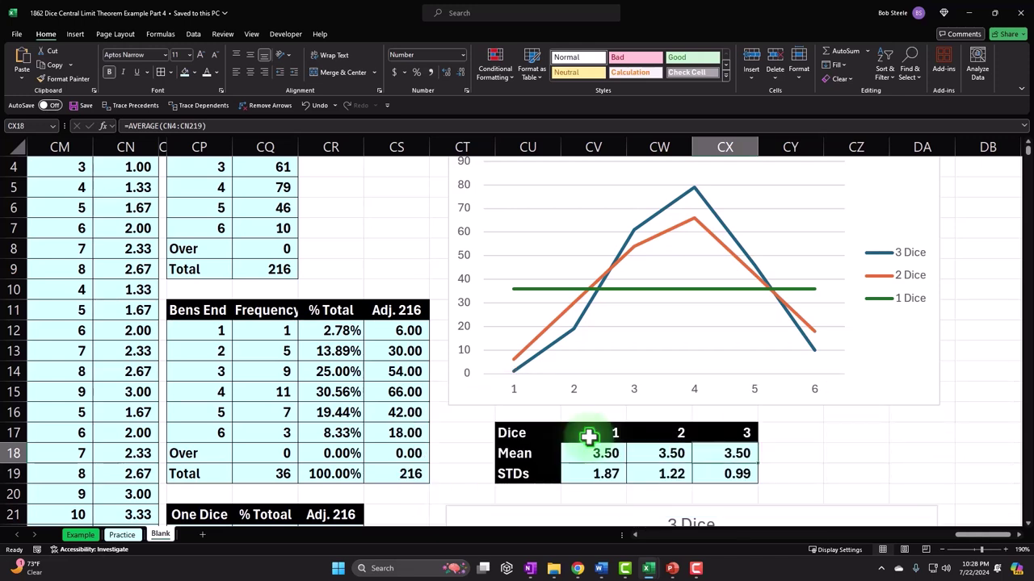
{"action": "left_click", "coordinate": [295, 387]}
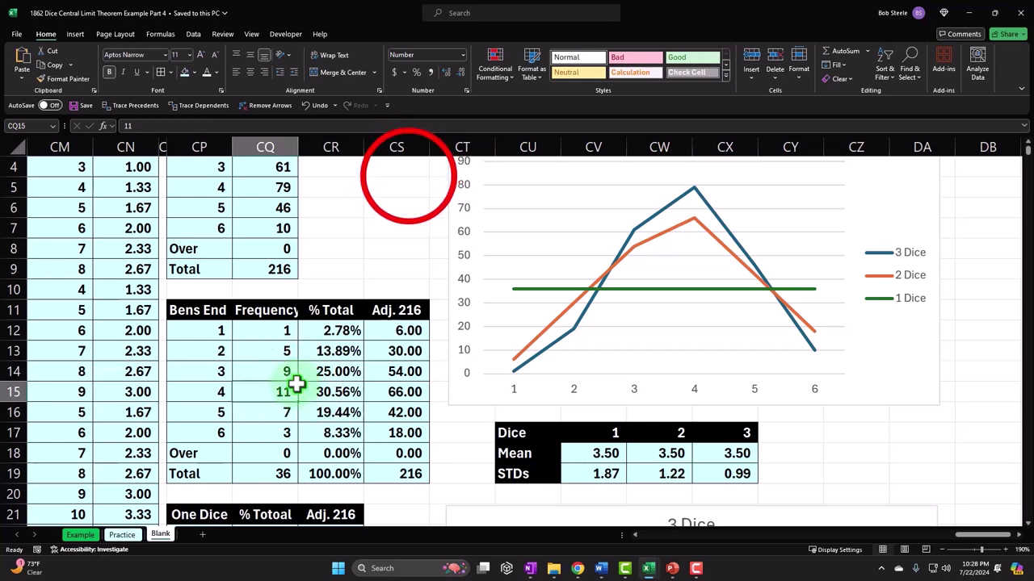
{"action": "scroll", "coordinate": [296, 386], "scroll_direction": "up", "scroll_amount": 3}
{"action": "left_click", "coordinate": [406, 175]}
{"action": "key", "text": "Right"}
{"action": "key", "text": "Right"}
{"action": "key", "text": "Right"}
{"action": "key", "text": "Right"}
{"action": "key", "text": "Right"}
{"action": "key", "text": "Right"}
{"action": "key", "text": "Right"}
{"action": "key", "text": "Right"}
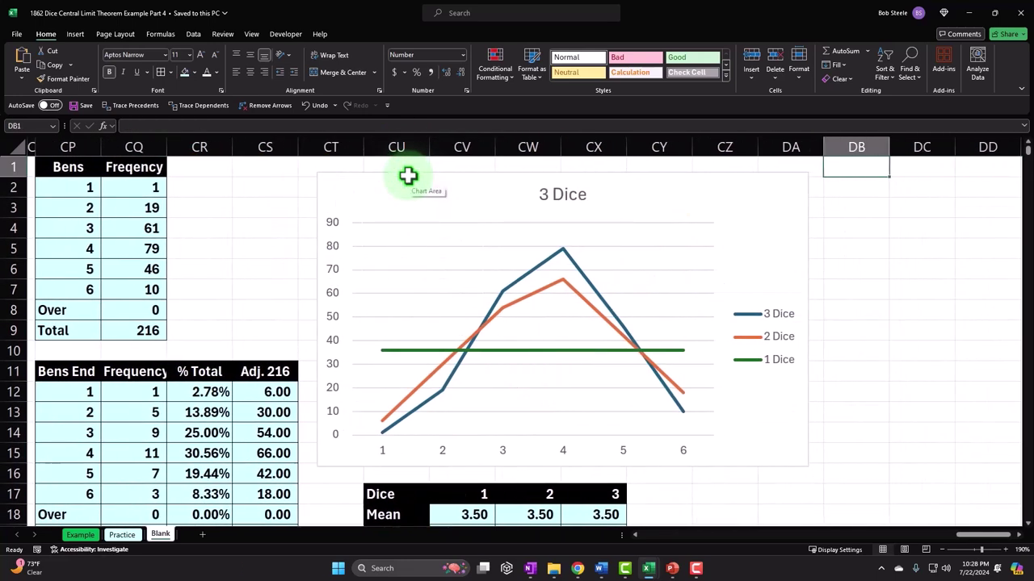
{"action": "type", "text": "Avera"}
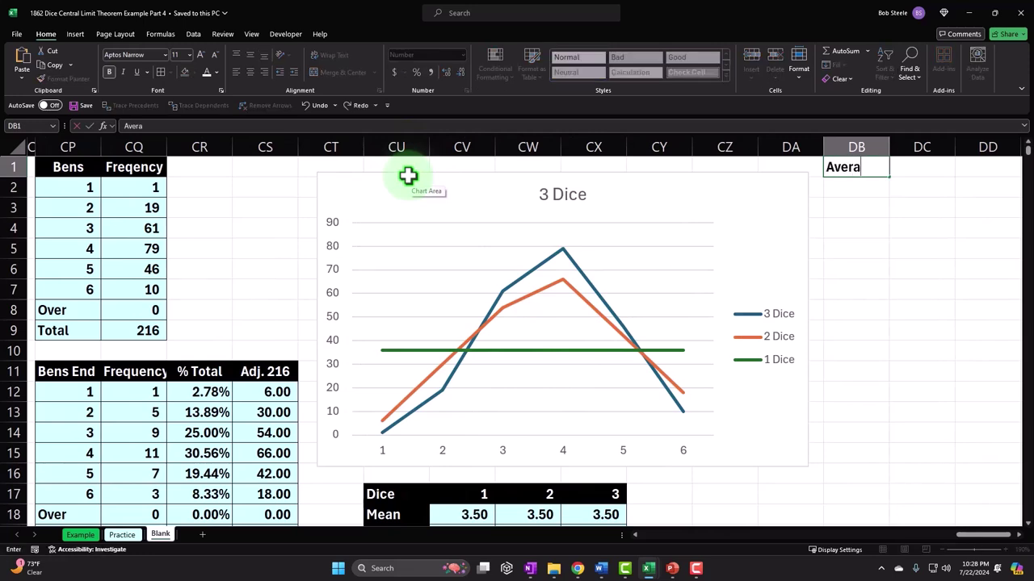
{"action": "type", "text": "ge"}
{"action": "key", "text": "BackSpace"}
{"action": "key", "text": "BackSpace"}
{"action": "key", "text": "BackSpace"}
{"action": "key", "text": "BackSpace"}
{"action": "key", "text": "BackSpace"}
{"action": "key", "text": "BackSpace"}
{"action": "key", "text": "BackSpace"}
{"action": "type", "text": "4"}
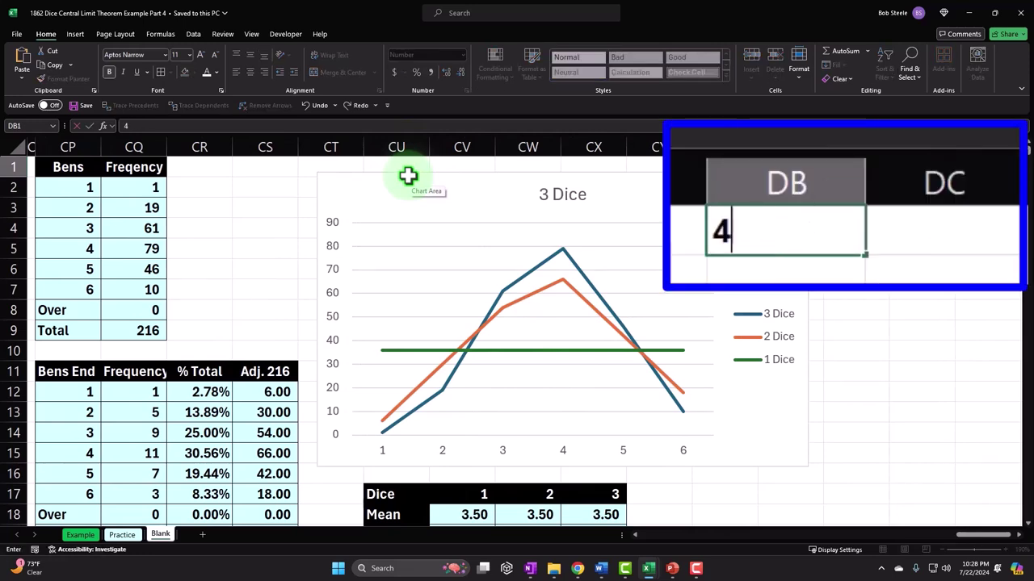
{"action": "type", "text": " Dice"}
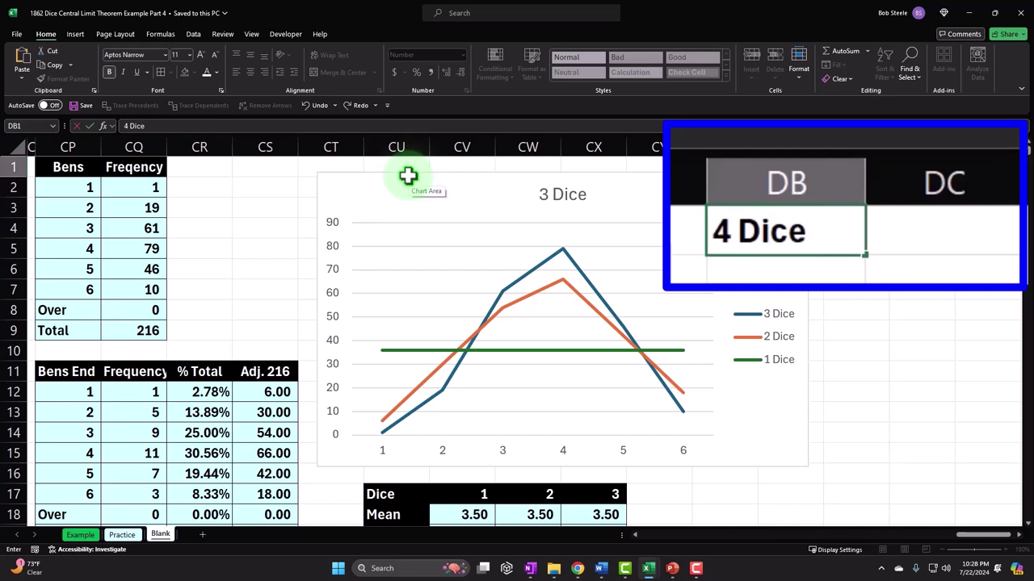
{"action": "type", "text": " Averae"}
{"action": "key", "text": "BackSpace"}
{"action": "type", "text": "ge"}
{"action": "key", "text": "ctrl+Return"}
Step: Format the title range DB1:DD1 as a header with a black fill and white font
{"action": "key", "text": "shift+Right"}
{"action": "key", "text": "shift+Right"}
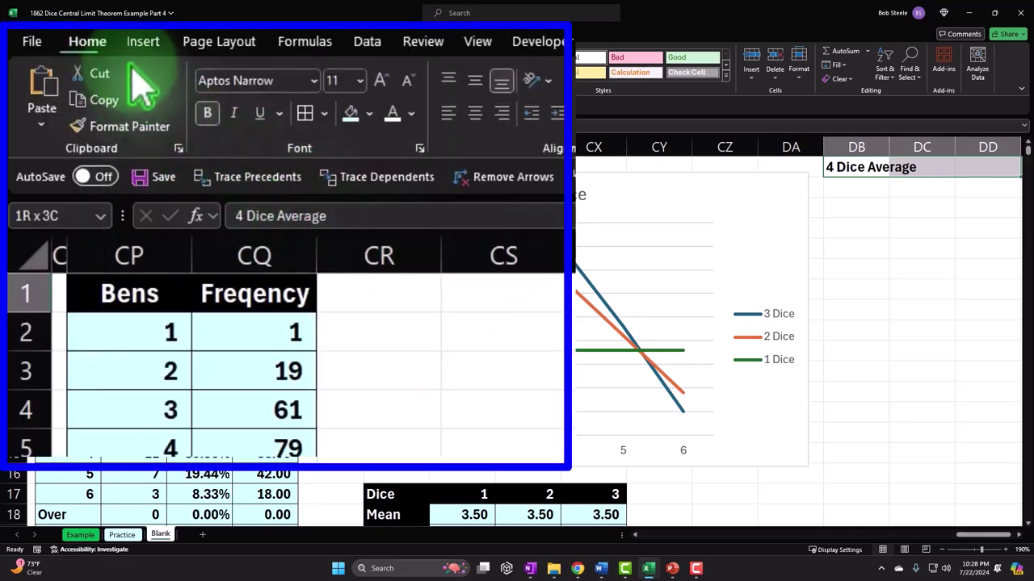
{"action": "left_click", "coordinate": [369, 113]}
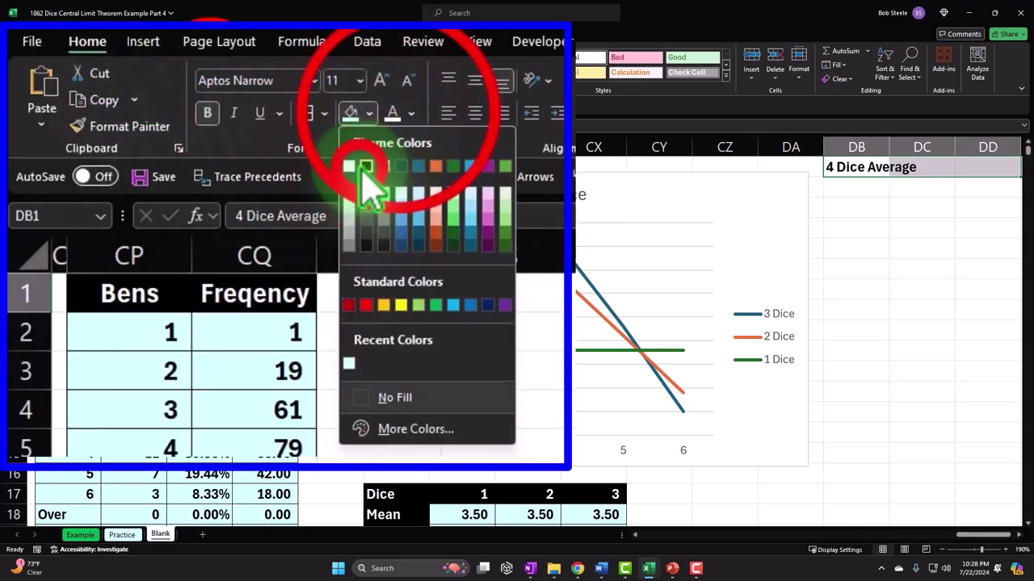
{"action": "left_click", "coordinate": [353, 171]}
{"action": "left_click", "coordinate": [396, 115]}
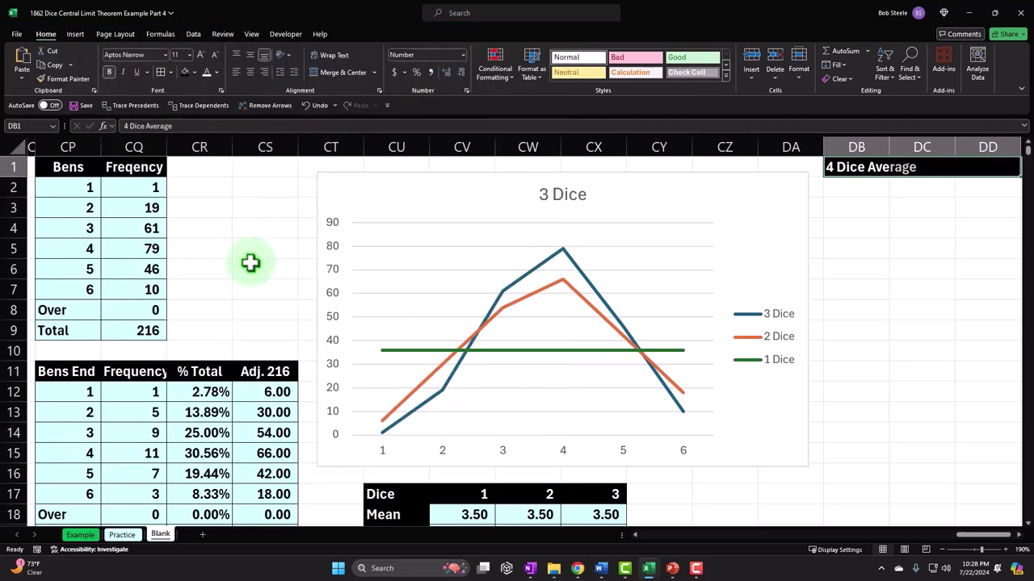
Step: Copy the whole four-dice outcome table in columns AI to AM, from the row 1 headers down through the Count row
{"action": "left_click", "coordinate": [251, 263]}
{"action": "key", "text": "Left"}
{"action": "key", "text": "Left"}
{"action": "key", "text": "Left"}
{"action": "key", "text": "Left"}
{"action": "key", "text": "Left"}
{"action": "key", "text": "Left"}
{"action": "key", "text": "Left"}
{"action": "key", "text": "Left"}
{"action": "key", "text": "Left"}
{"action": "key", "text": "Left"}
{"action": "key", "text": "Left"}
{"action": "key", "text": "Left"}
{"action": "key", "text": "Left"}
{"action": "key", "text": "Left"}
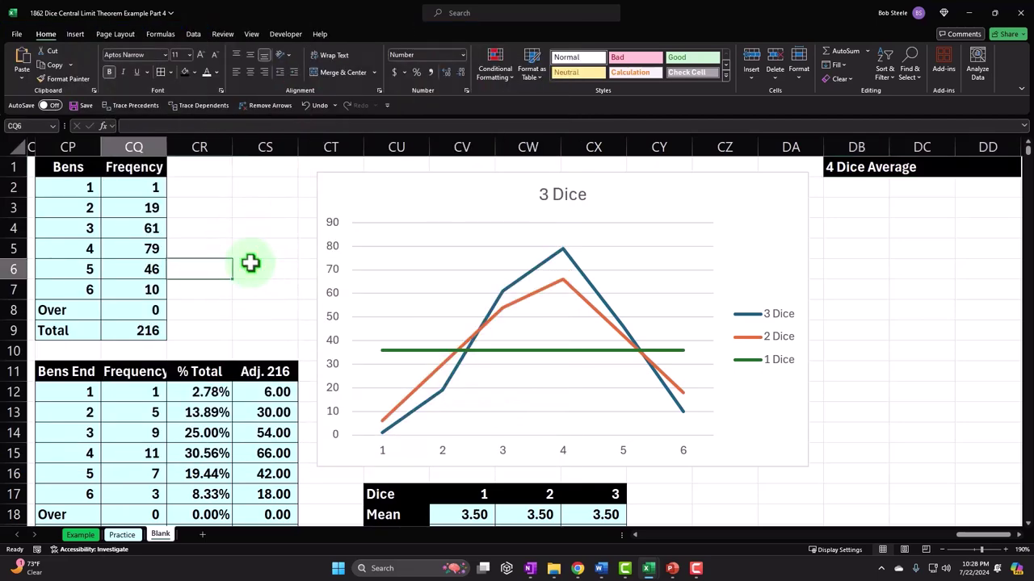
{"action": "key", "text": "Left"}
{"action": "key", "text": "Left"}
{"action": "key", "text": "Left"}
{"action": "key", "text": "Left"}
{"action": "key", "text": "Left"}
{"action": "key", "text": "Left"}
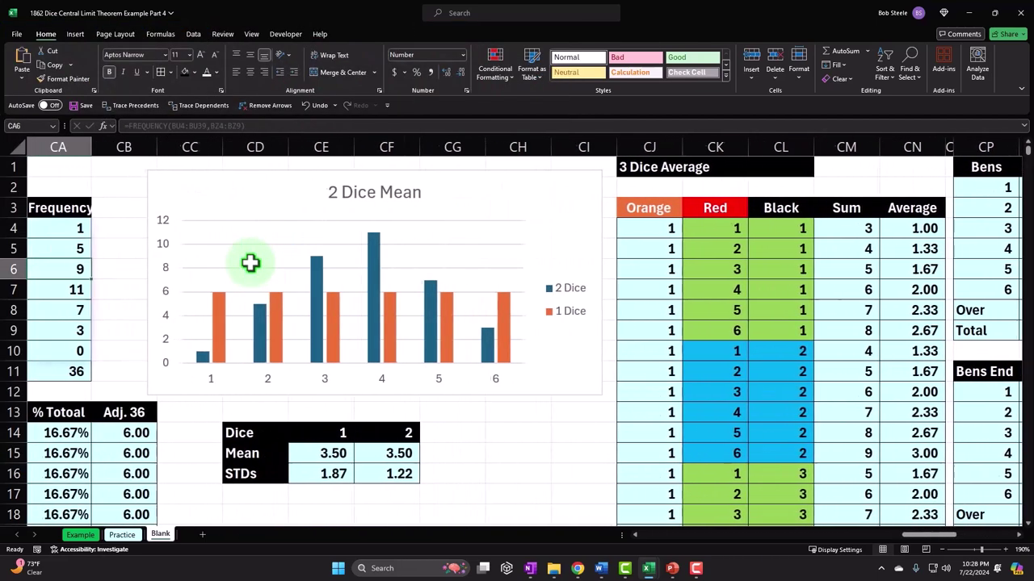
{"action": "key", "text": "Left"}
{"action": "key", "text": "Left"}
{"action": "key", "text": "Left"}
{"action": "key", "text": "Left"}
{"action": "key", "text": "Left"}
{"action": "key", "text": "Left"}
{"action": "key", "text": "Left"}
{"action": "key", "text": "Left"}
{"action": "key", "text": "Left"}
{"action": "key", "text": "Left"}
{"action": "key", "text": "Left"}
{"action": "key", "text": "Left"}
{"action": "key", "text": "Left"}
{"action": "key", "text": "Left"}
{"action": "key", "text": "Left"}
{"action": "key", "text": "Left"}
{"action": "key", "text": "Left"}
{"action": "key", "text": "Left"}
{"action": "key", "text": "Left"}
{"action": "key", "text": "Left"}
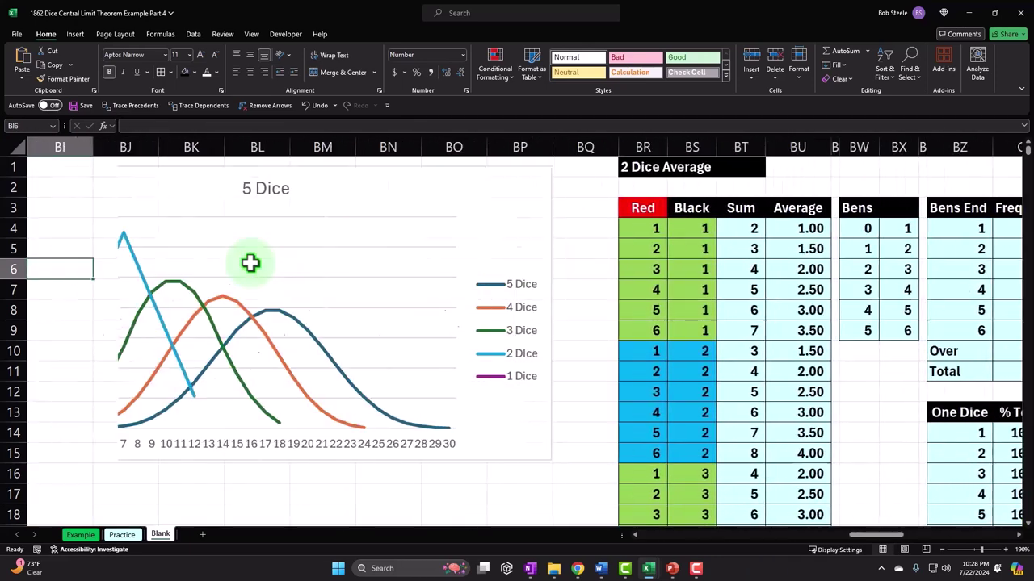
{"action": "key", "text": "Left"}
{"action": "key", "text": "Left"}
{"action": "key", "text": "Left"}
{"action": "key", "text": "Left"}
{"action": "key", "text": "Left"}
{"action": "key", "text": "Left"}
{"action": "key", "text": "Left"}
{"action": "key", "text": "Left"}
{"action": "key", "text": "Left"}
{"action": "key", "text": "Left"}
{"action": "key", "text": "Left"}
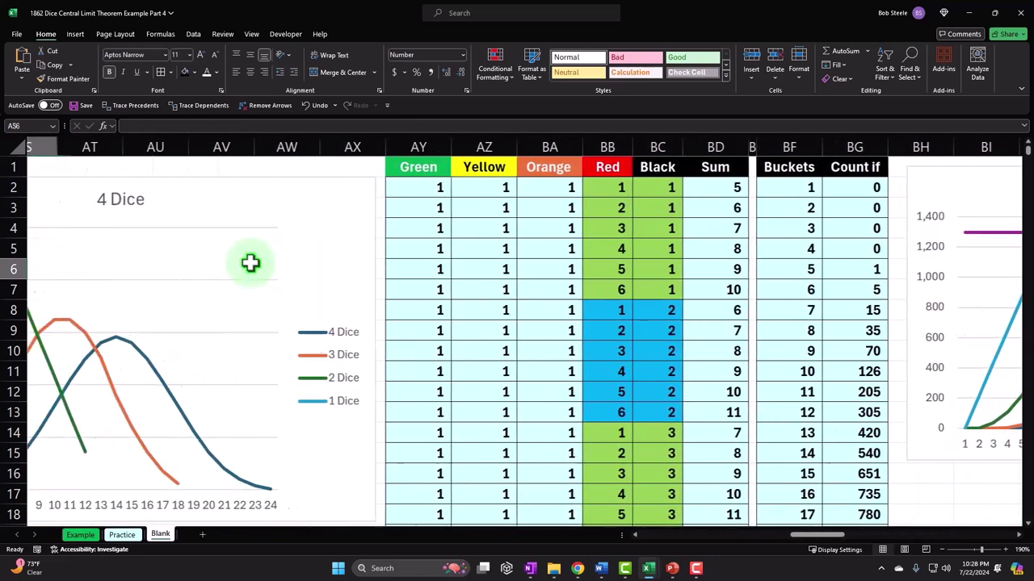
{"action": "key", "text": "Left"}
{"action": "key", "text": "Left"}
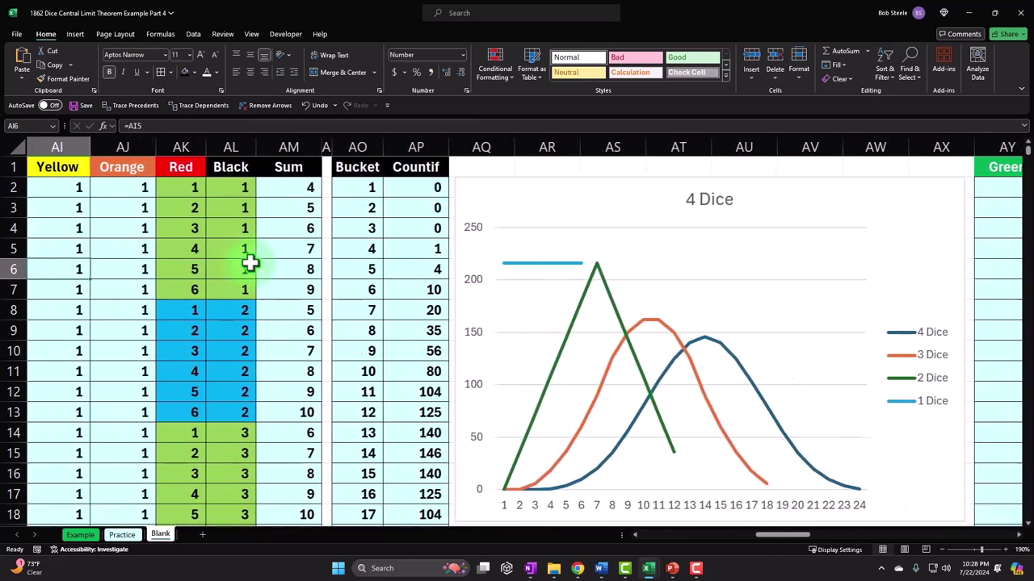
{"action": "key", "text": "Up"}
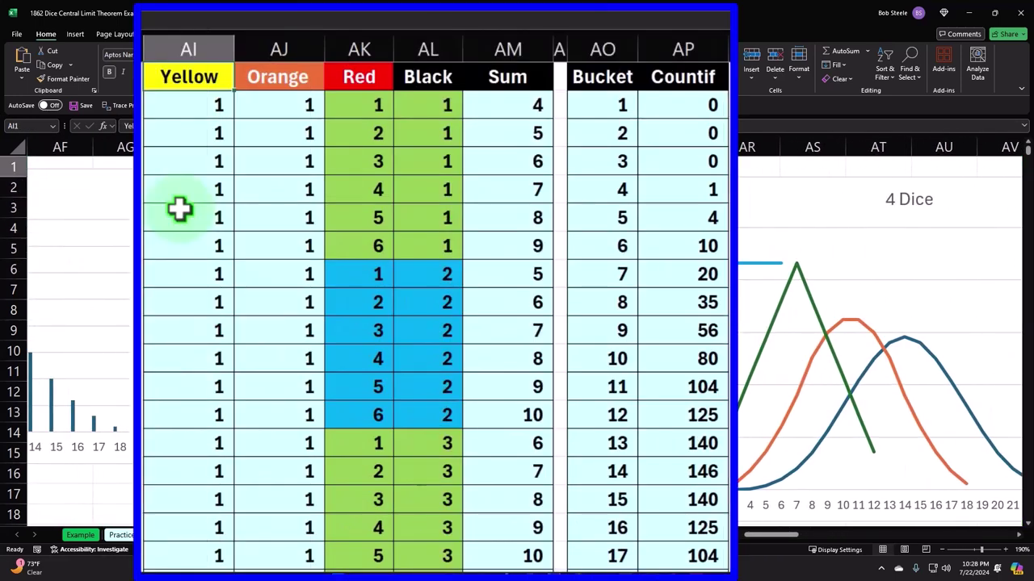
{"action": "key", "text": "shift+Right"}
{"action": "key", "text": "shift+Right"}
{"action": "key", "text": "shift+Right"}
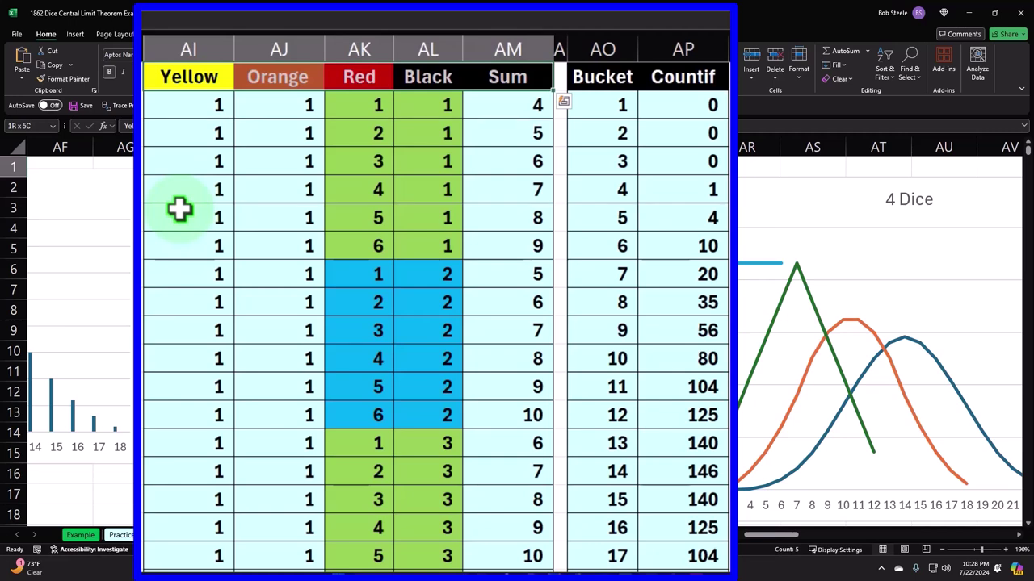
{"action": "key", "text": "ctrl+shift+Down"}
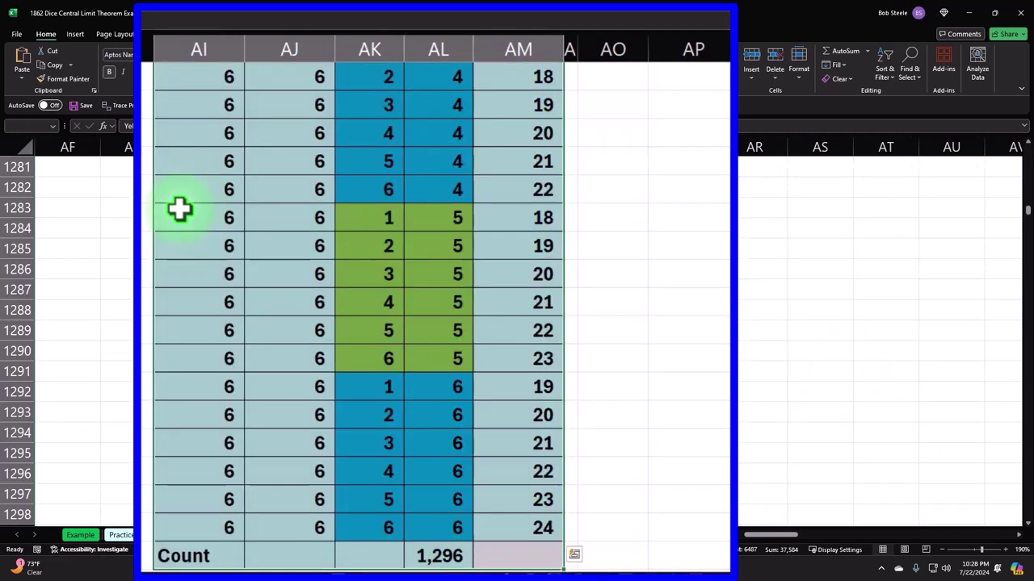
{"action": "key", "text": "ctrl+c"}
{"action": "key", "text": "ctrl+q"}
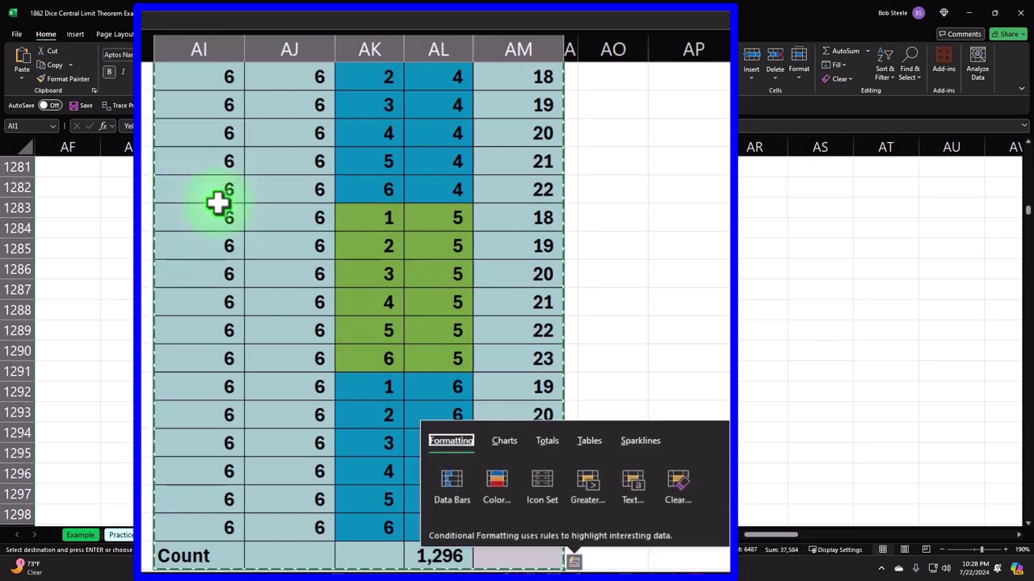
Step: Paste the copied four-dice table at cell DB3, under the 4 Dice Average title
{"action": "left_click_drag", "start_coordinate": [1024, 211], "coordinate": [1026, 155]}
{"action": "left_click_drag", "start_coordinate": [778, 535], "coordinate": [1005, 555]}
{"action": "left_click", "coordinate": [803, 207]}
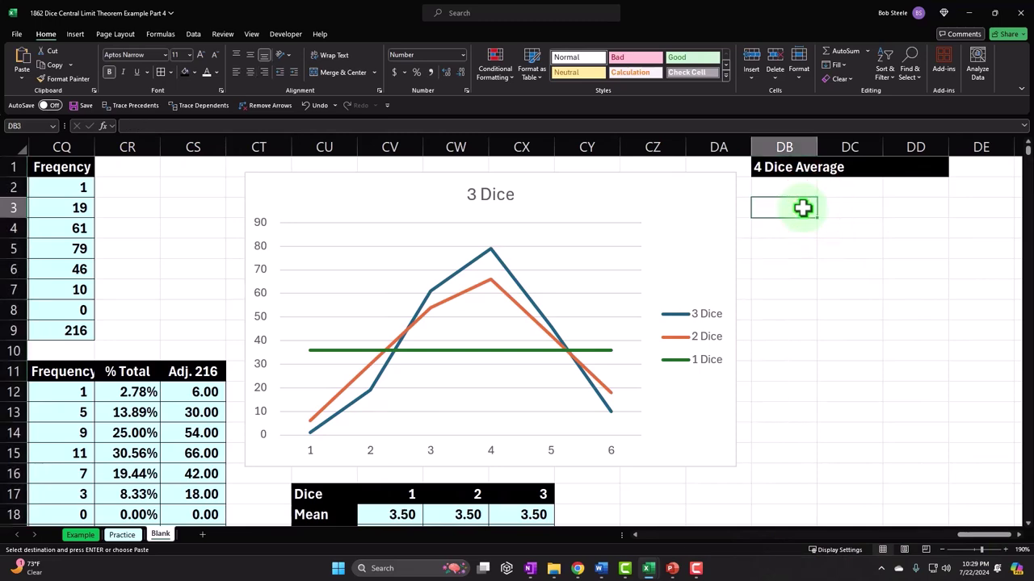
{"action": "key", "text": "ctrl+v"}
Step: Examine how the Yellow, Orange, Red and Black dice combinations and sums progress down the pasted table in columns DB to DF
{"action": "left_click", "coordinate": [835, 249]}
{"action": "key", "text": "Right"}
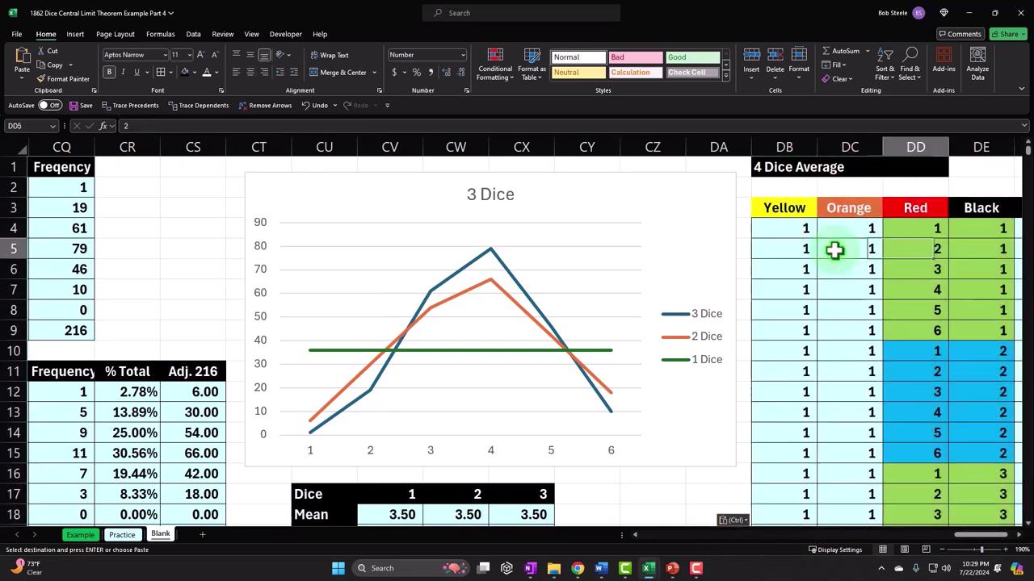
{"action": "key", "text": "Right"}
{"action": "key", "text": "Right"}
{"action": "key", "text": "Right"}
{"action": "key", "text": "Right"}
{"action": "key", "text": "Right"}
{"action": "key", "text": "Right"}
{"action": "key", "text": "Right"}
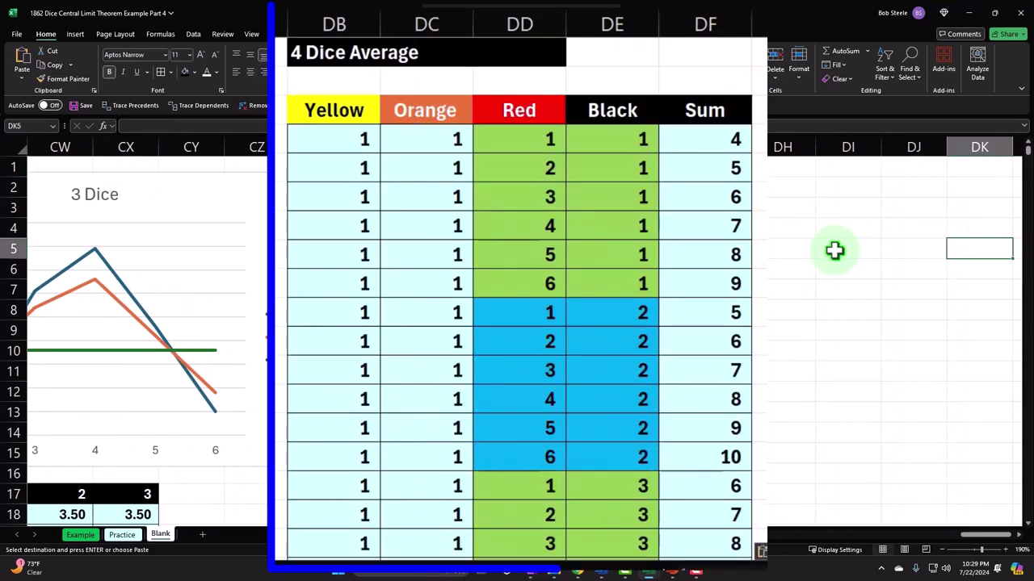
{"action": "left_click", "coordinate": [415, 249]}
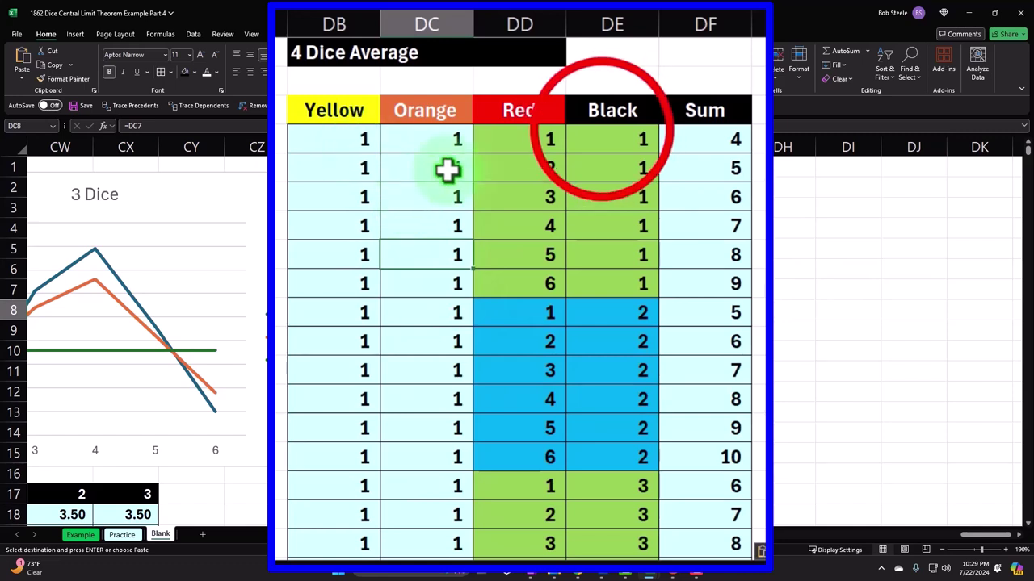
{"action": "left_click_drag", "start_coordinate": [595, 137], "coordinate": [608, 340]}
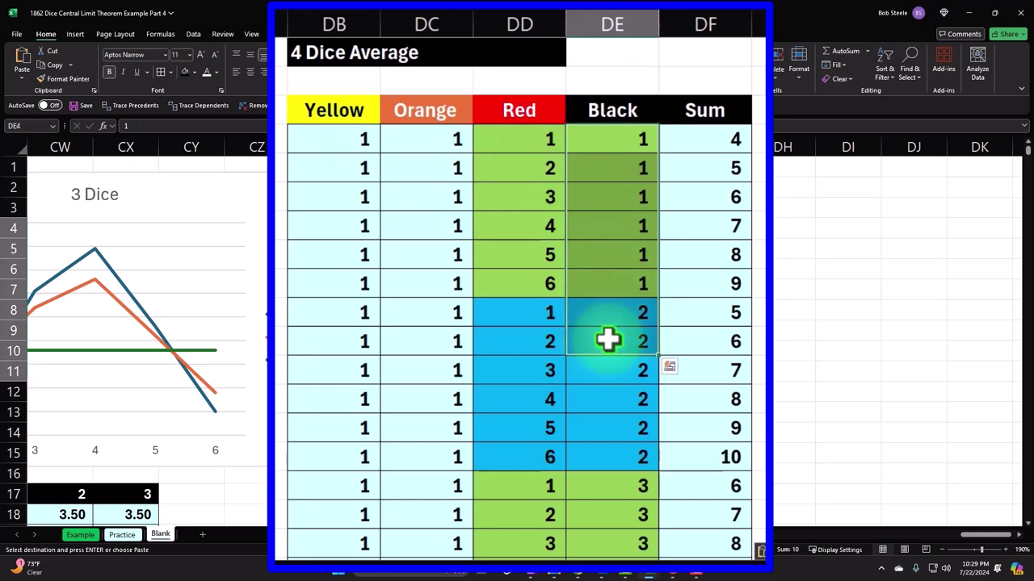
{"action": "scroll", "coordinate": [607, 340], "scroll_direction": "down", "scroll_amount": 20}
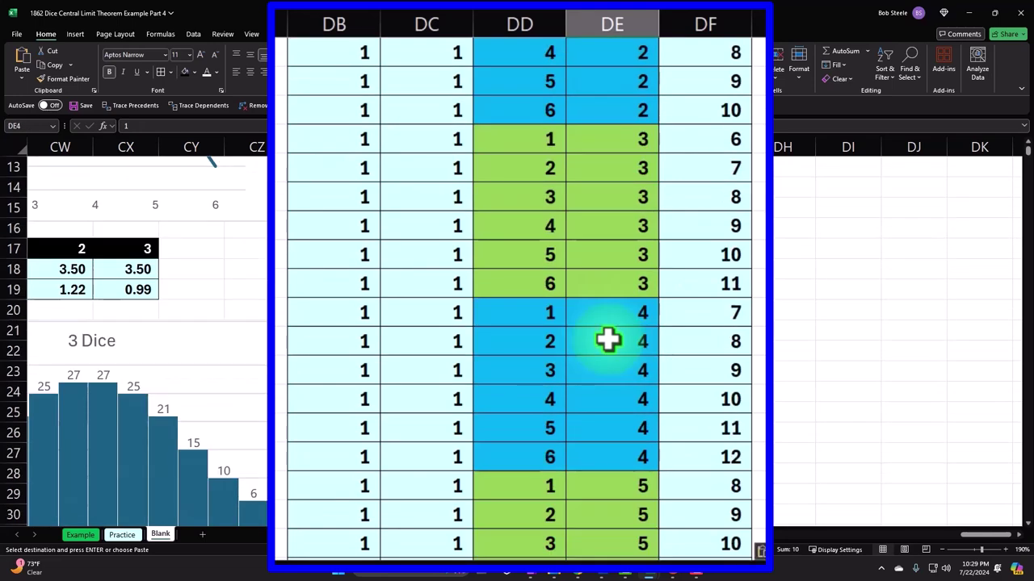
{"action": "scroll", "coordinate": [607, 340], "scroll_direction": "down", "scroll_amount": 20}
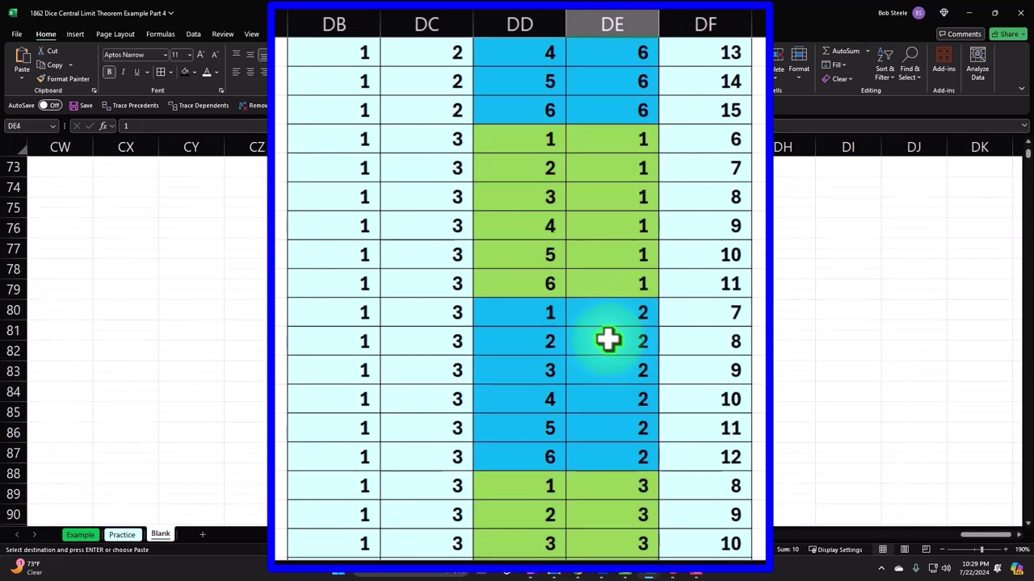
{"action": "scroll", "coordinate": [607, 340], "scroll_direction": "down", "scroll_amount": 20}
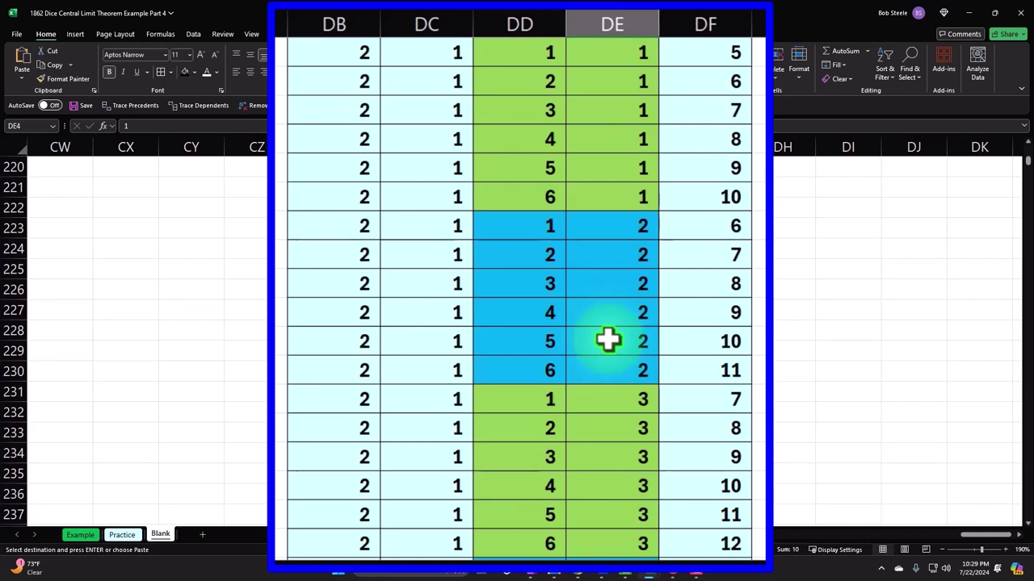
{"action": "left_click", "coordinate": [1025, 165]}
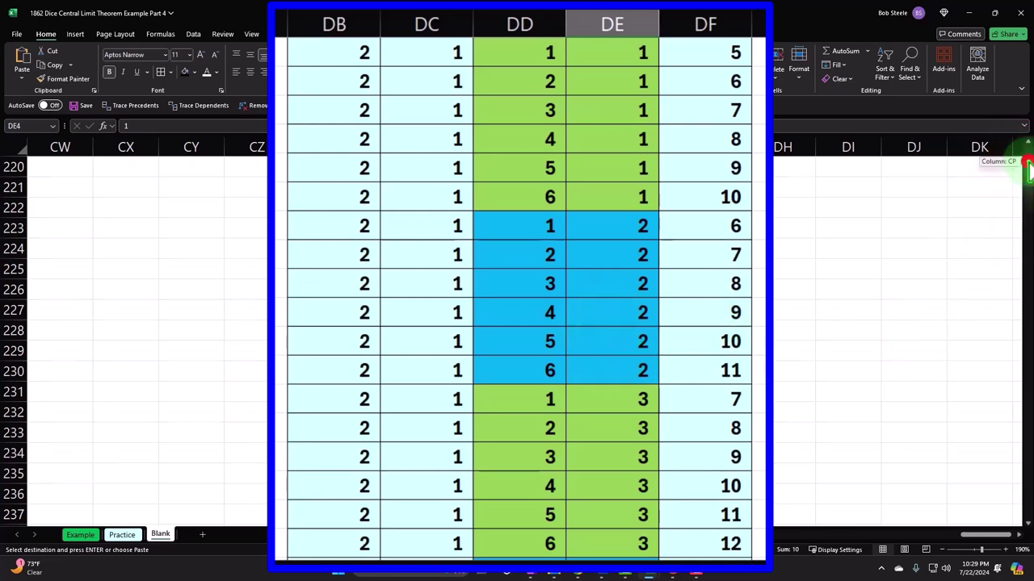
{"action": "left_click_drag", "start_coordinate": [1026, 166], "coordinate": [1025, 150]}
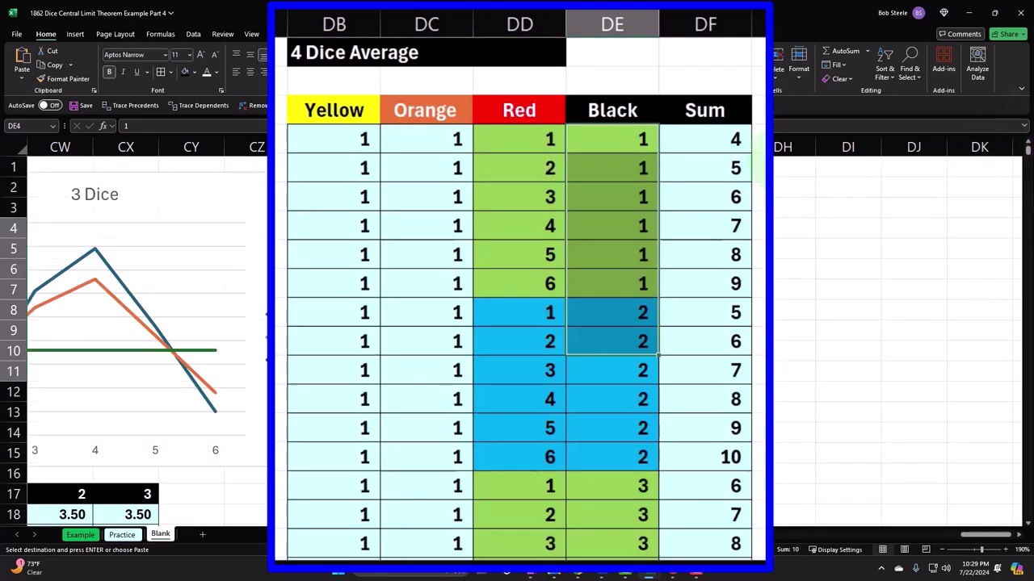
{"action": "left_click_drag", "start_coordinate": [750, 143], "coordinate": [692, 143]}
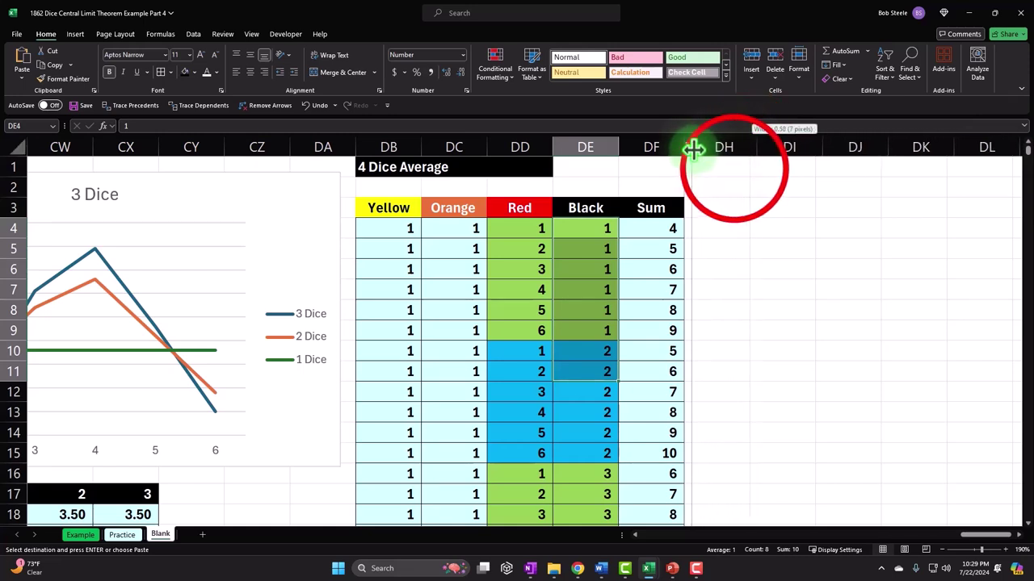
{"action": "left_click", "coordinate": [731, 168]}
{"action": "type", "text": "Bens"}
{"action": "key", "text": "Return"}
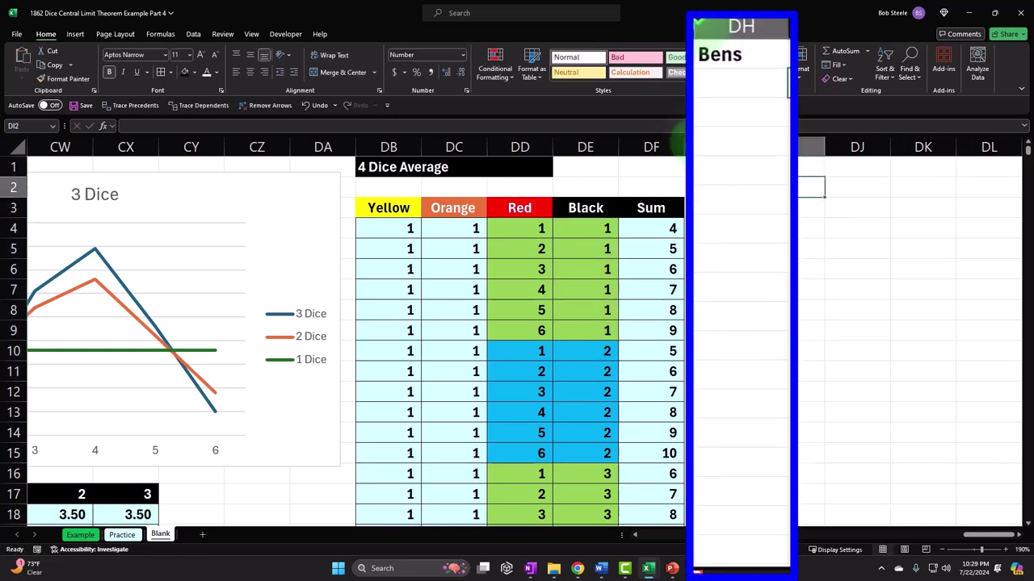
{"action": "type", "text": "1"}
{"action": "key", "text": "Return"}
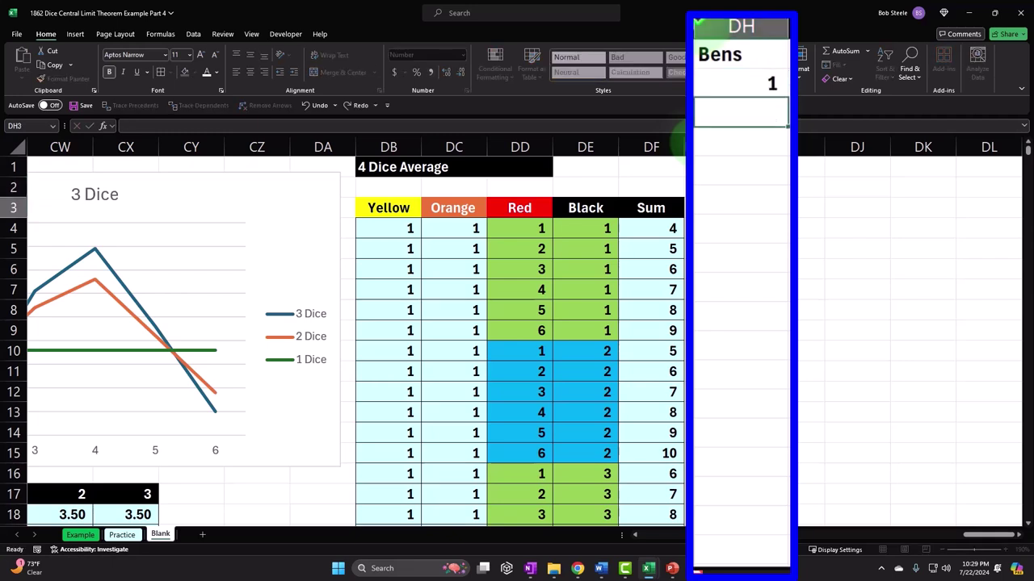
{"action": "type", "text": "2"}
{"action": "key", "text": "Return"}
{"action": "left_click_drag", "start_coordinate": [730, 80], "coordinate": [763, 114]}
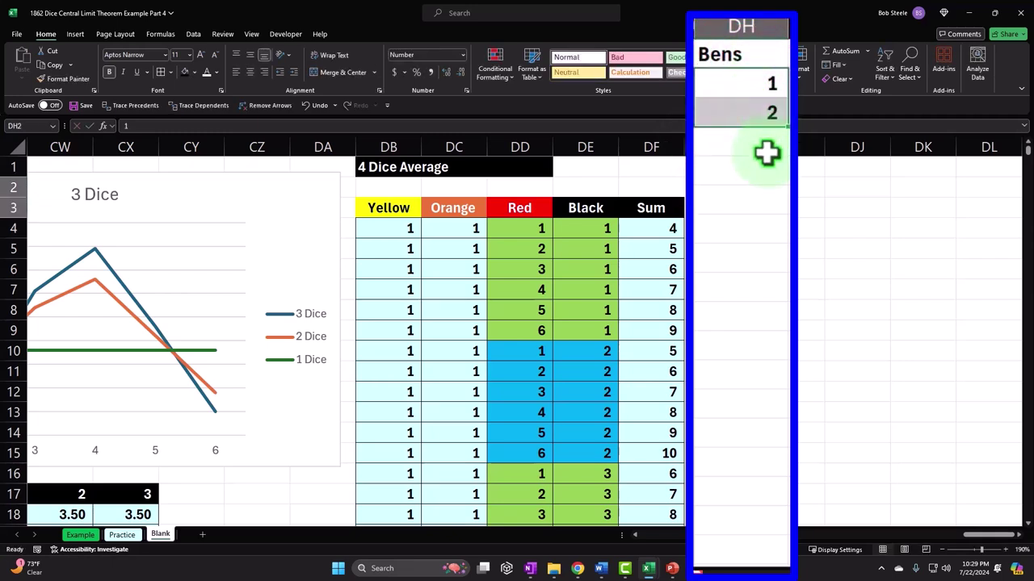
{"action": "left_click", "coordinate": [315, 107]}
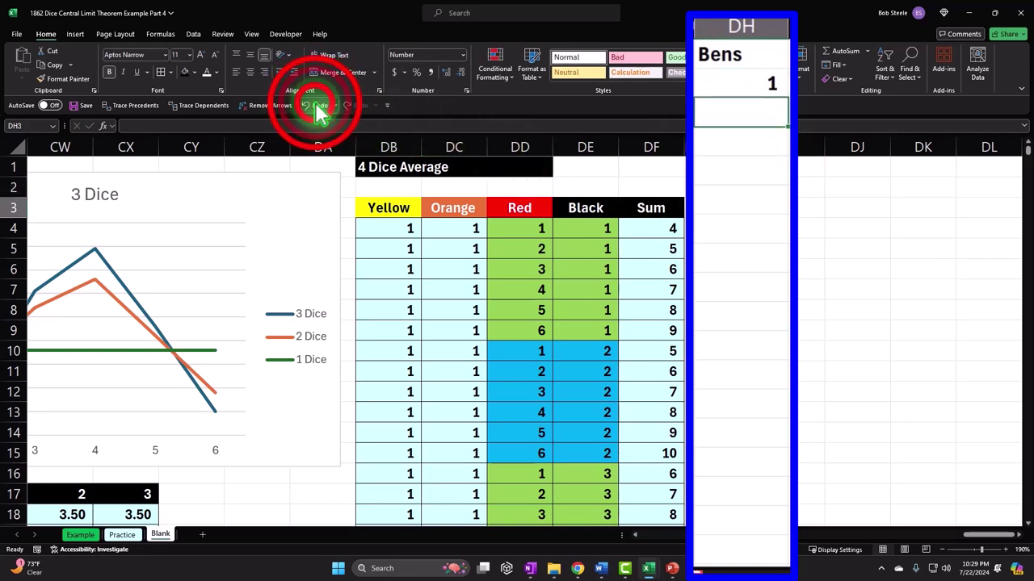
{"action": "left_click", "coordinate": [317, 108]}
{"action": "left_click", "coordinate": [315, 107]}
{"action": "left_click", "coordinate": [315, 107]}
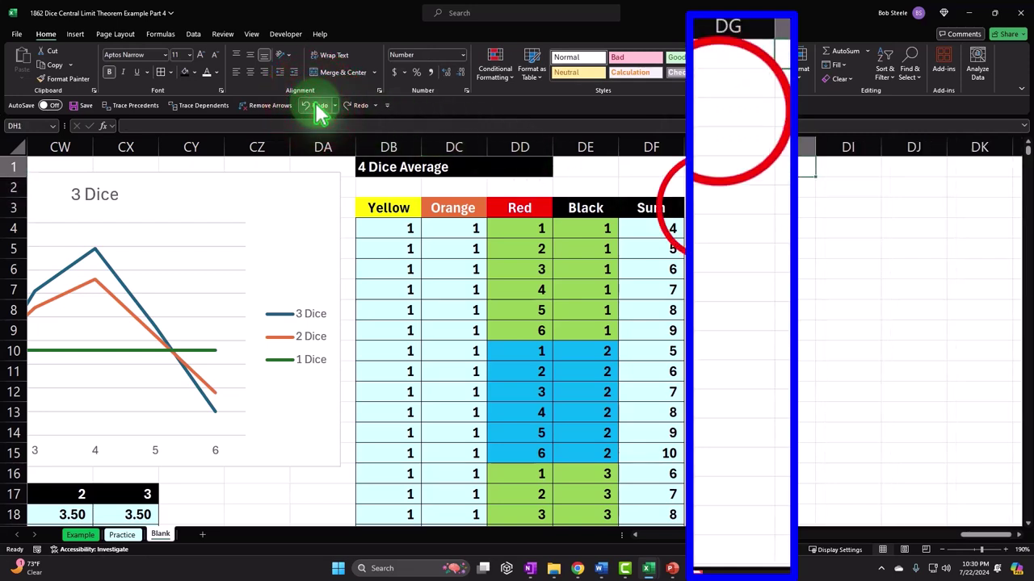
Step: Add the header "Ave." in cell DG3 and give it the same formatting as the Sum header
{"action": "left_click", "coordinate": [711, 206]}
{"action": "type", "text": "Ave."}
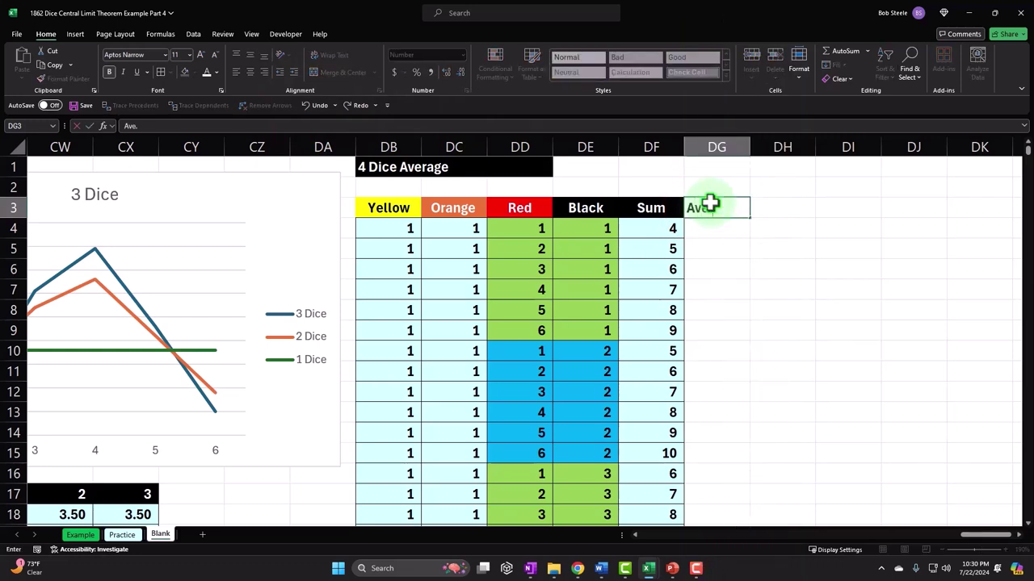
{"action": "key", "text": "Return"}
{"action": "key", "text": "Left"}
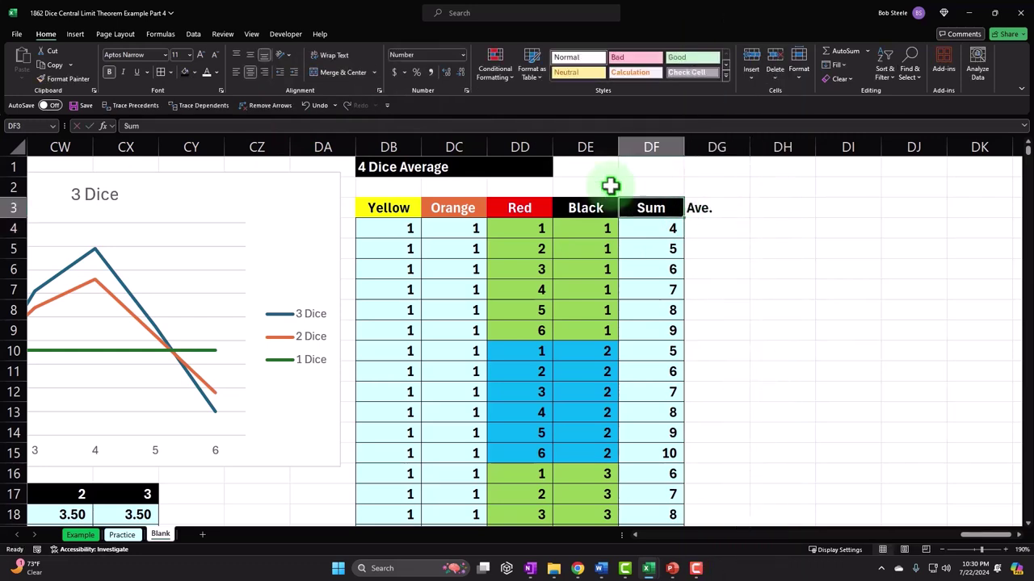
{"action": "left_click", "coordinate": [72, 79]}
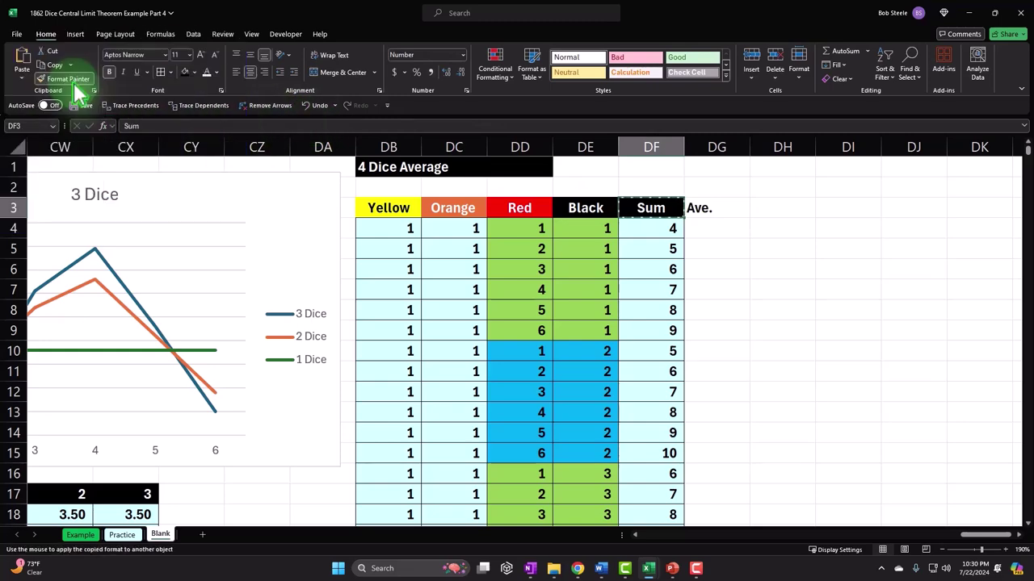
{"action": "key", "text": "Right"}
{"action": "key", "text": "Return"}
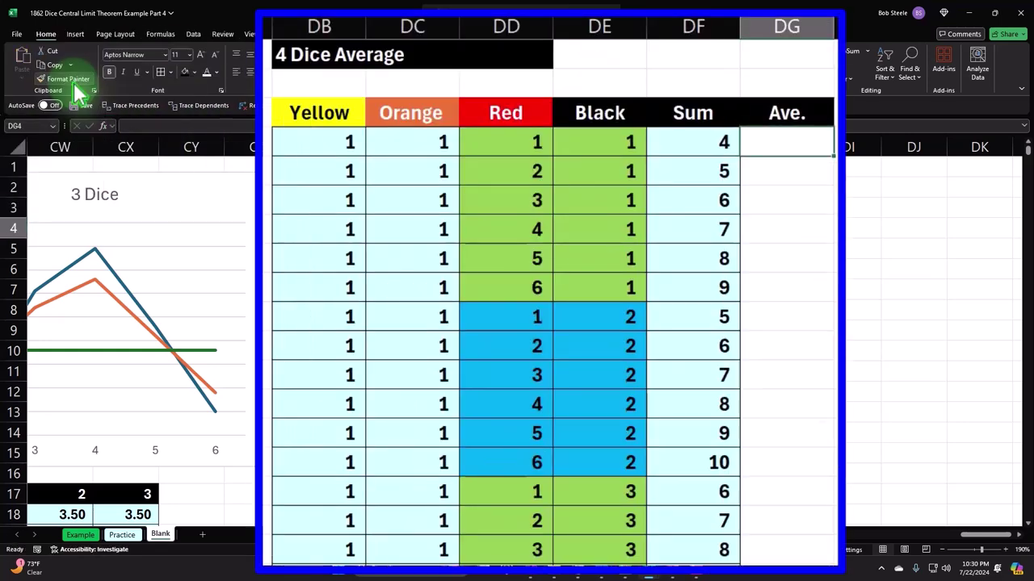
Step: Calculate the average of the first outcome's four dice in DG4 with =AVERAGE(DB4:DE4)
{"action": "type", "text": "=aver"}
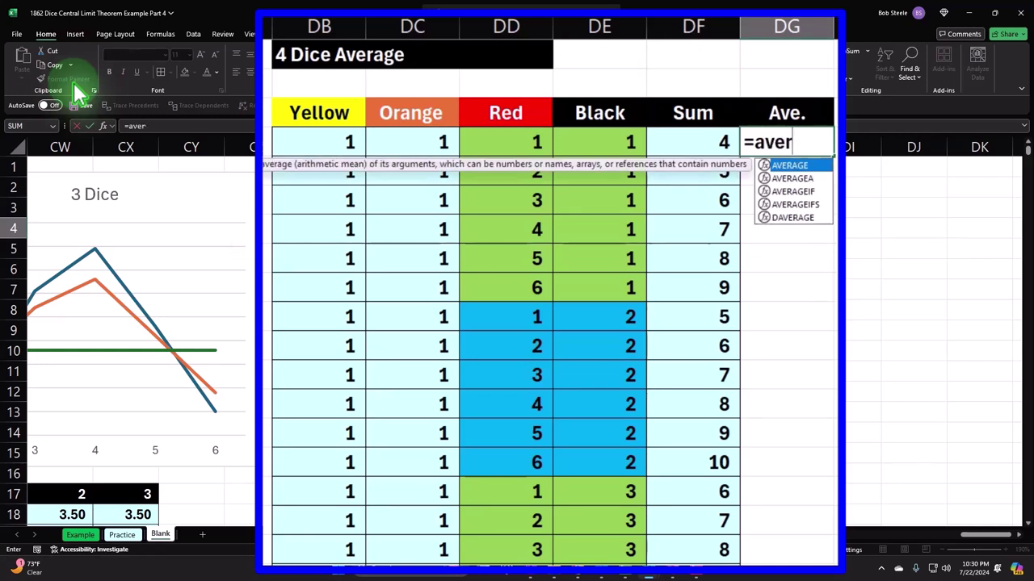
{"action": "key", "text": "Tab"}
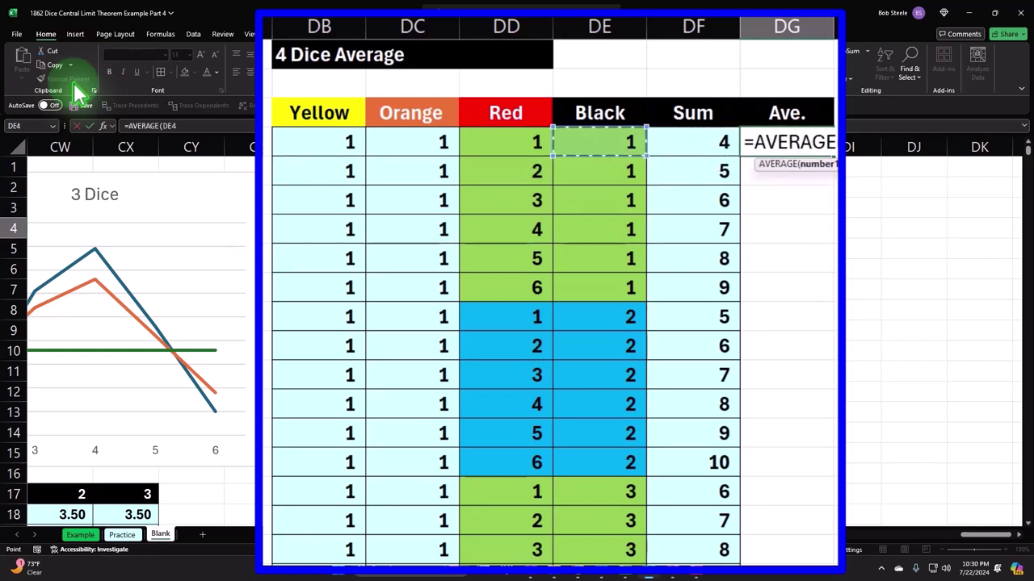
{"action": "key", "text": "shift+Left"}
{"action": "key", "text": "shift+Left"}
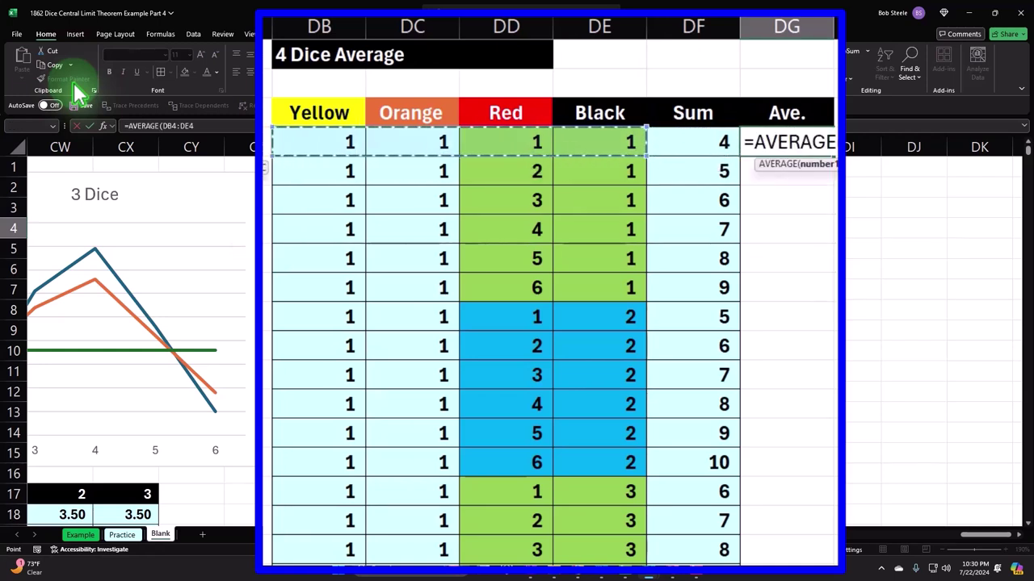
{"action": "key", "text": "Return"}
{"action": "key", "text": "Up"}
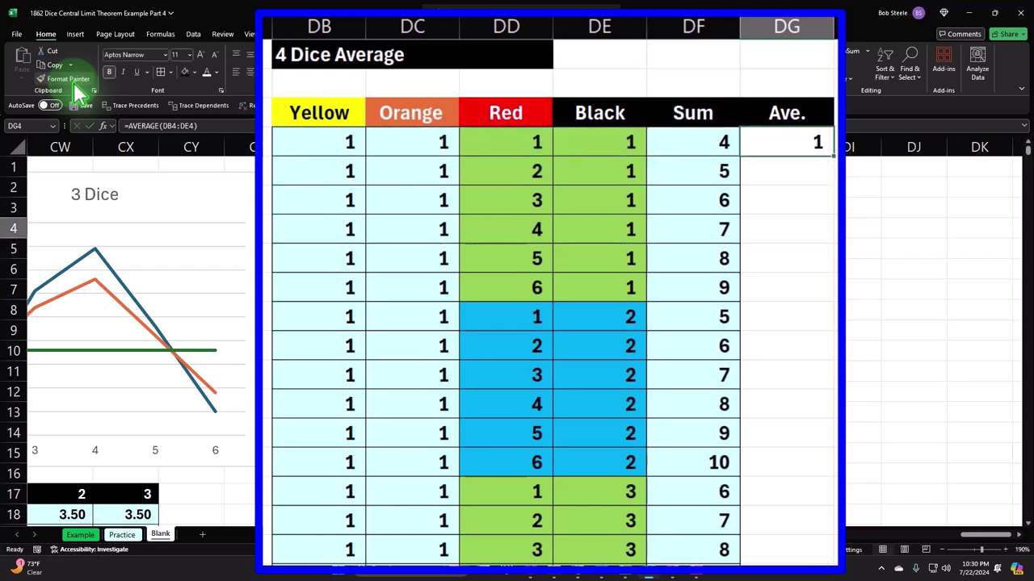
Step: Examine the Yellow, Orange, Red and Black dice values of the second outcome in row 5
{"action": "key", "text": "Left"}
{"action": "key", "text": "Left"}
{"action": "key", "text": "Left"}
{"action": "key", "text": "Left"}
{"action": "key", "text": "Left"}
{"action": "key", "text": "Right"}
{"action": "key", "text": "Right"}
{"action": "key", "text": "Right"}
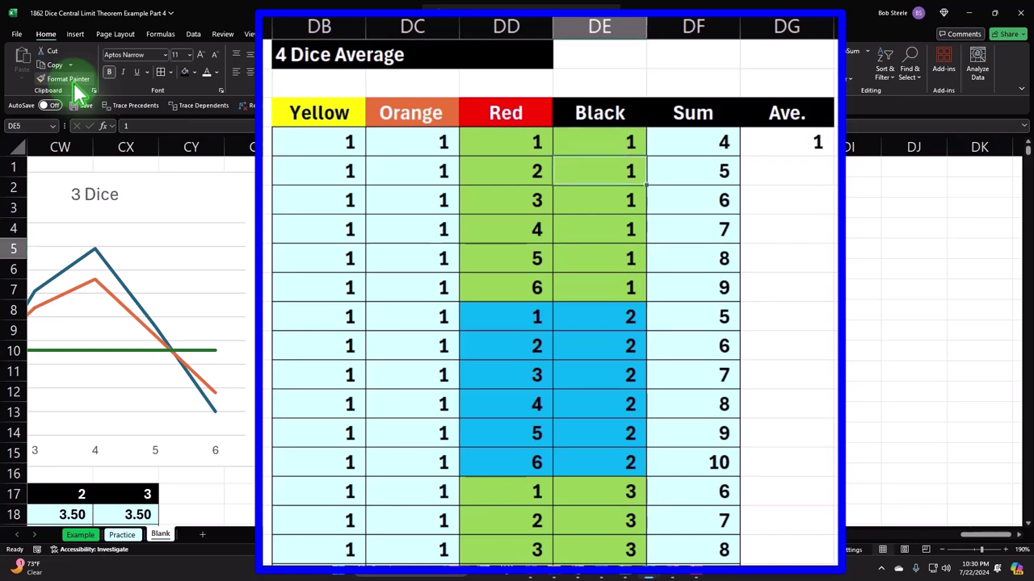
Step: Format the average in DG4 with two decimals and fill its formula down the whole outcome table
{"action": "key", "text": "Right"}
{"action": "key", "text": "Right"}
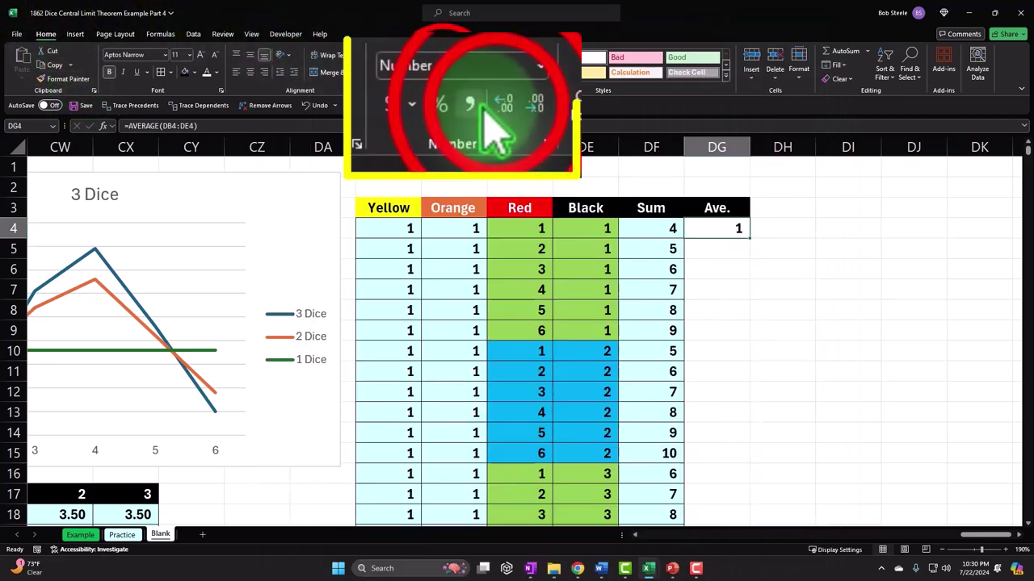
{"action": "left_click", "coordinate": [750, 238]}
{"action": "double_click", "coordinate": [749, 238]}
Step: Examine row 5's four dice values together with their Sum and Ave. formulas
{"action": "left_click", "coordinate": [669, 250]}
{"action": "key", "text": "Left"}
{"action": "key", "text": "Left"}
{"action": "key", "text": "Left"}
{"action": "key", "text": "Left"}
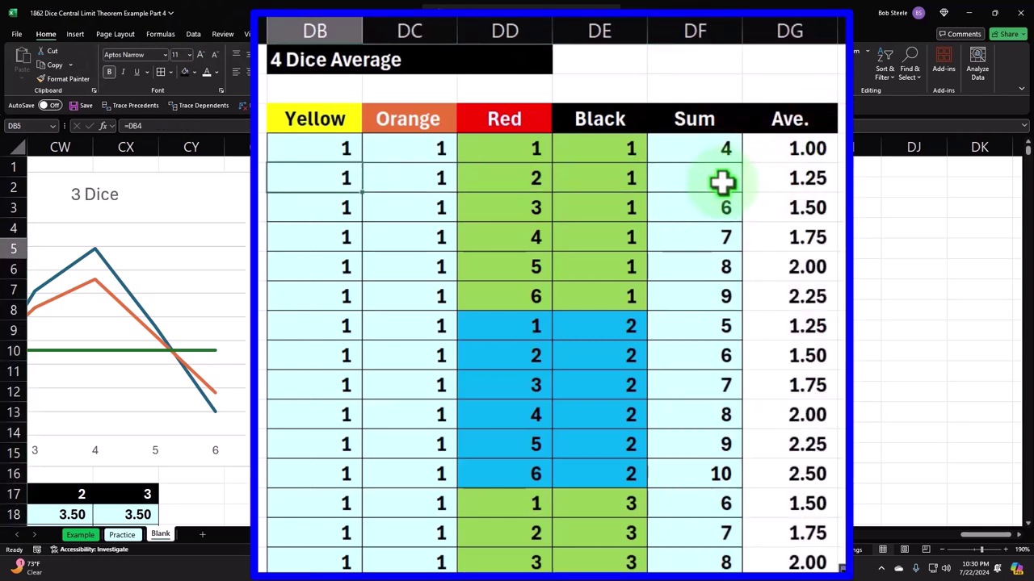
{"action": "key", "text": "Right"}
{"action": "key", "text": "Right"}
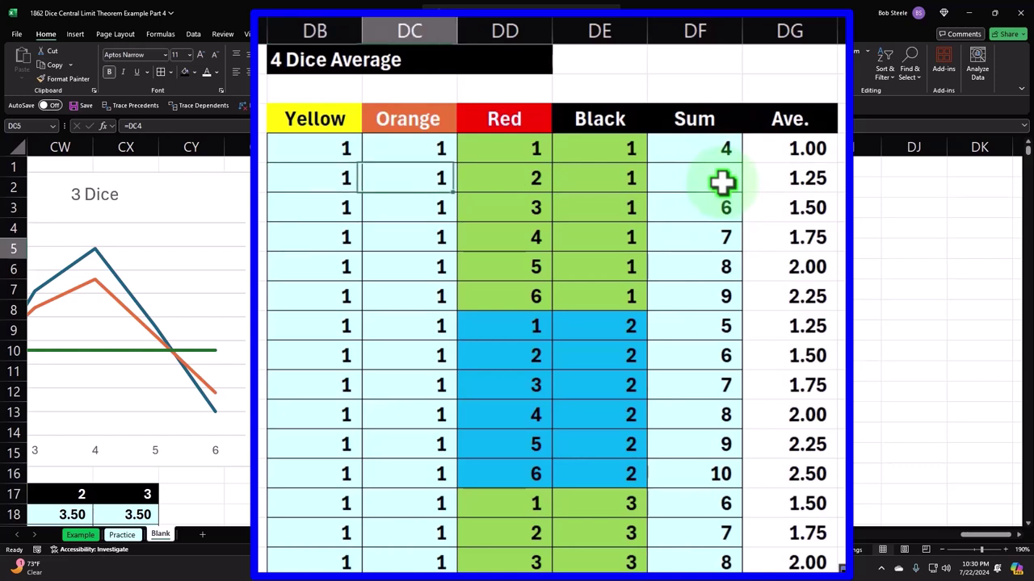
{"action": "key", "text": "Right"}
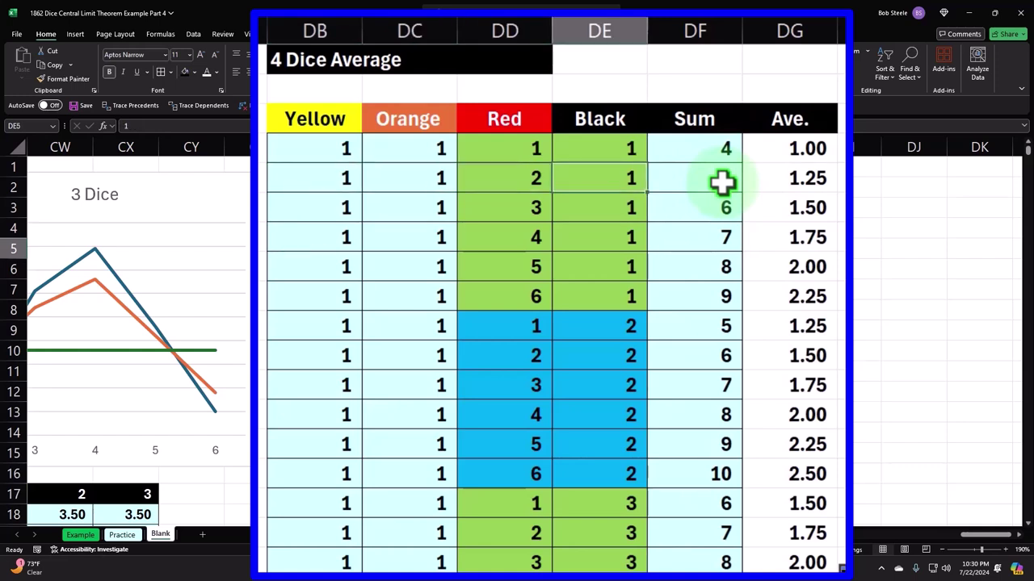
{"action": "key", "text": "Right"}
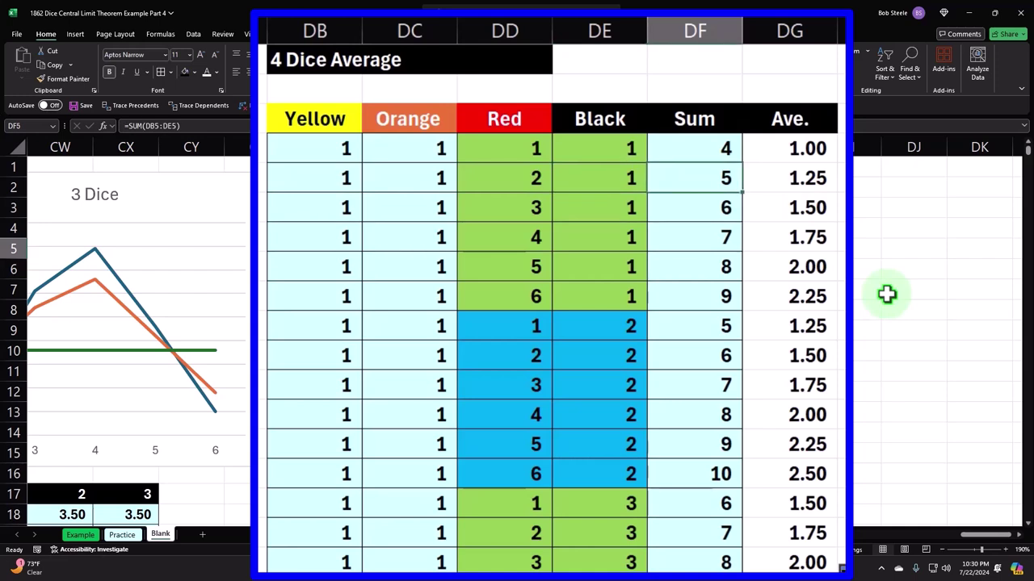
{"action": "key", "text": "Right"}
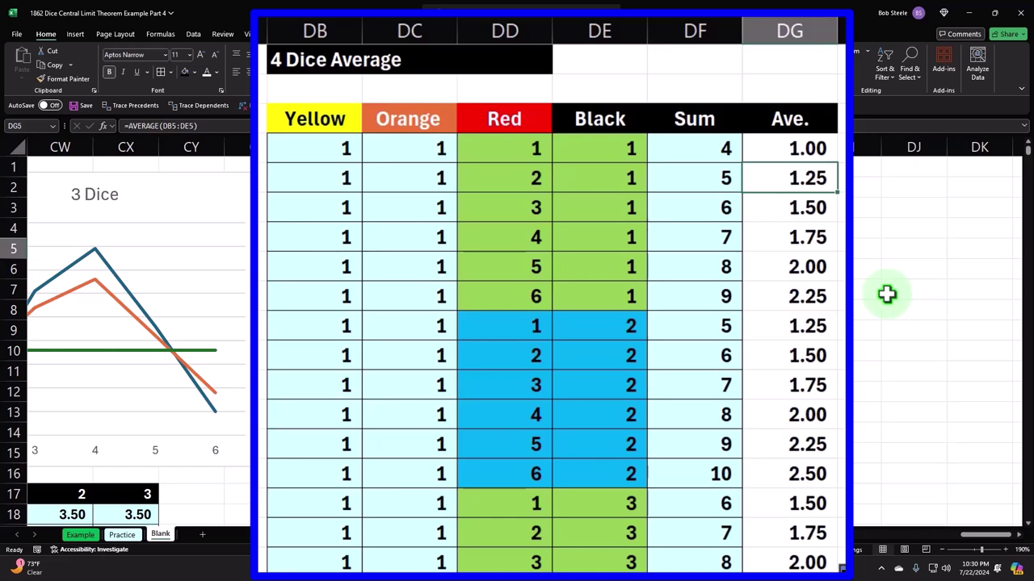
Step: Review how the four-dice averages progress down the Ave. column from row 5 to row 12
{"action": "key", "text": "Down"}
{"action": "key", "text": "Down"}
{"action": "key", "text": "Down"}
{"action": "key", "text": "Down"}
{"action": "key", "text": "Down"}
{"action": "key", "text": "Down"}
{"action": "key", "text": "Down"}
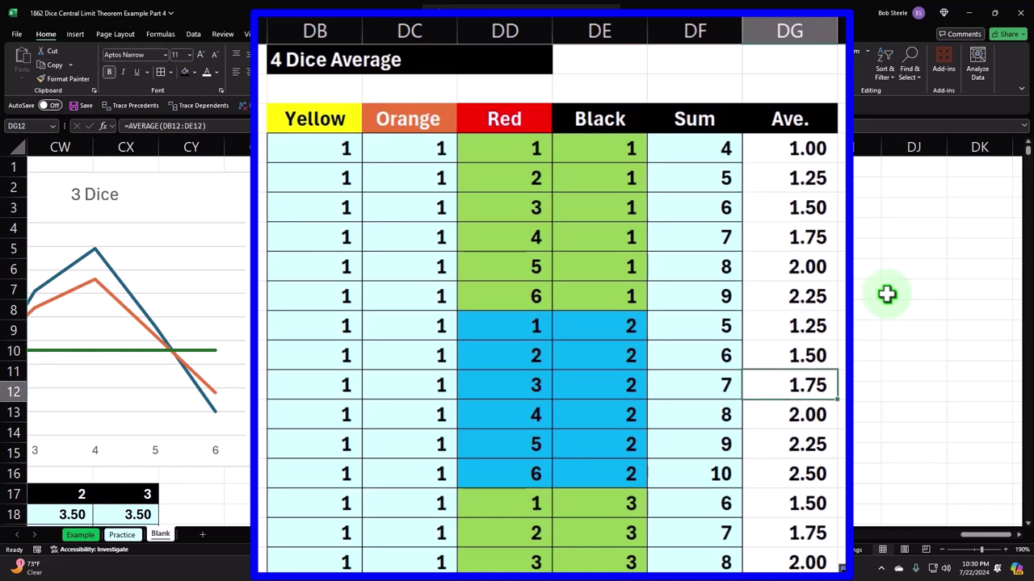
Step: Apply borders and a light turquoise fill to all averages from DG4 down to the table's last row
{"action": "left_click", "coordinate": [807, 155]}
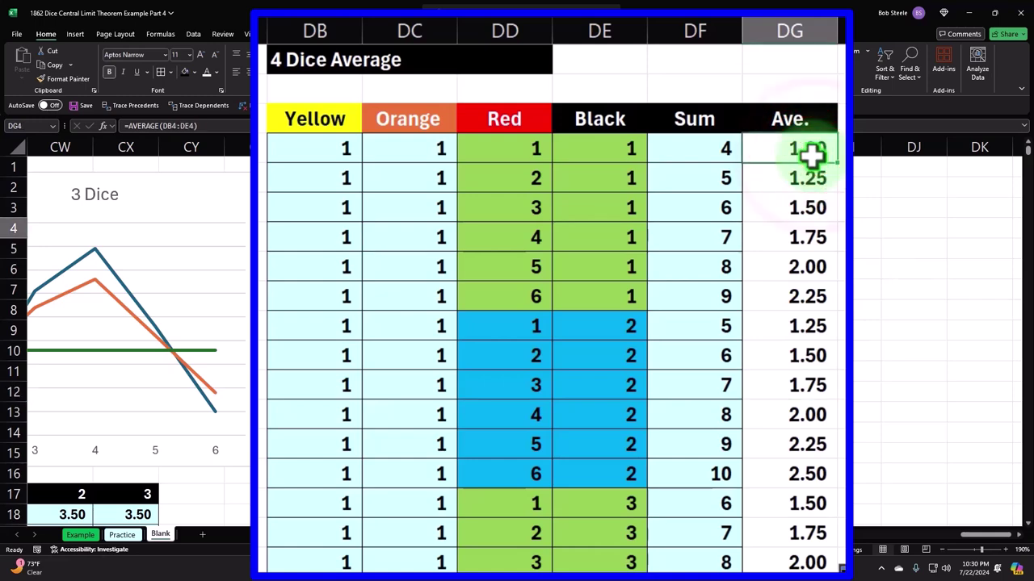
{"action": "key", "text": "ctrl+shift+Down"}
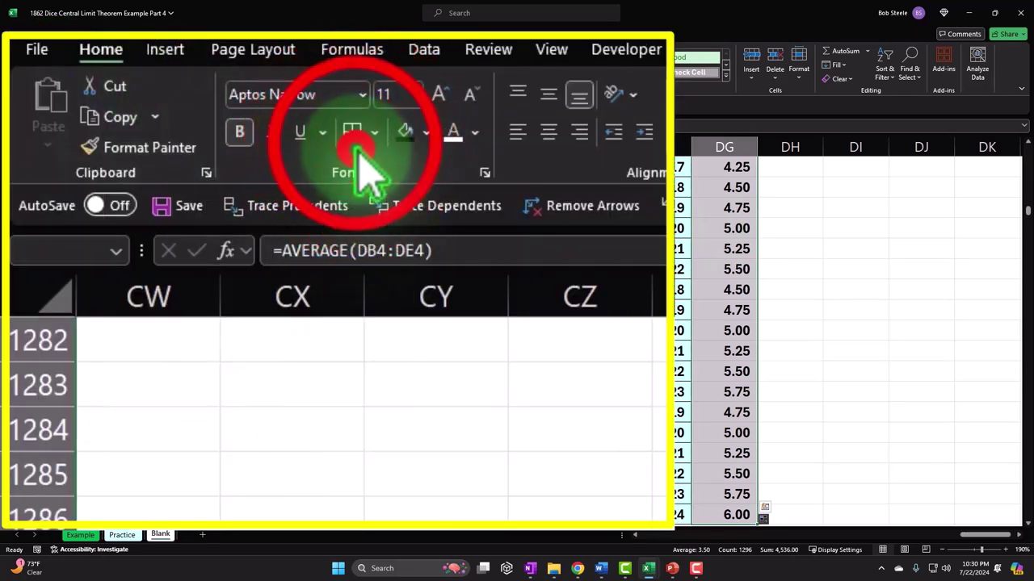
{"action": "key", "text": "ctrl+BackSpace"}
{"action": "left_click", "coordinate": [425, 133]}
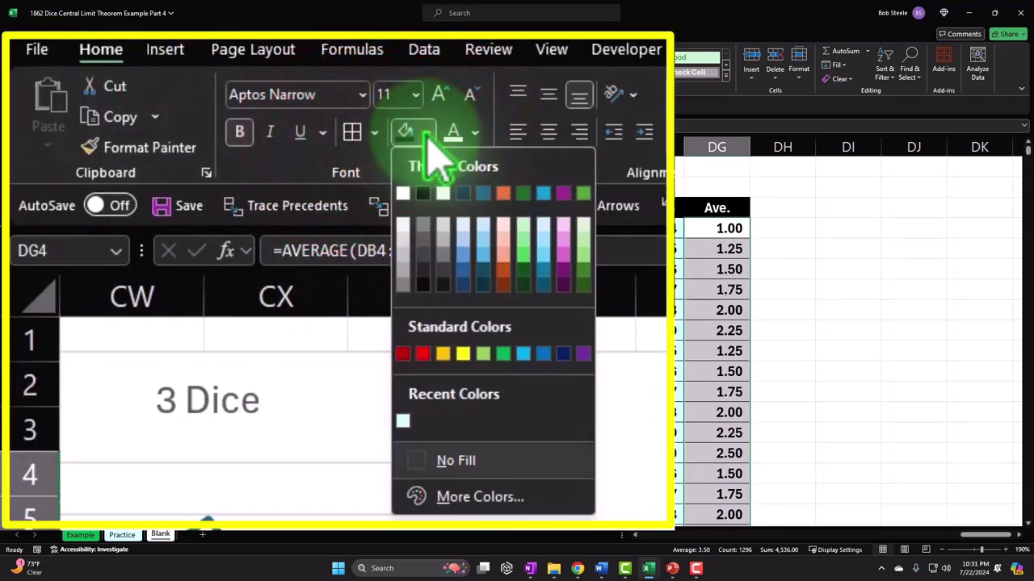
{"action": "left_click", "coordinate": [452, 496]}
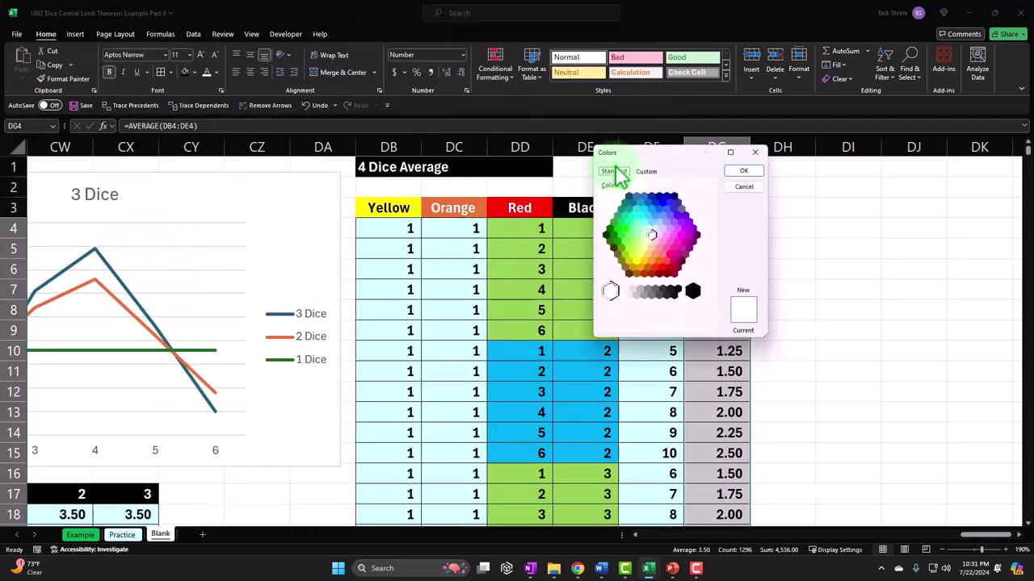
{"action": "left_click", "coordinate": [647, 229]}
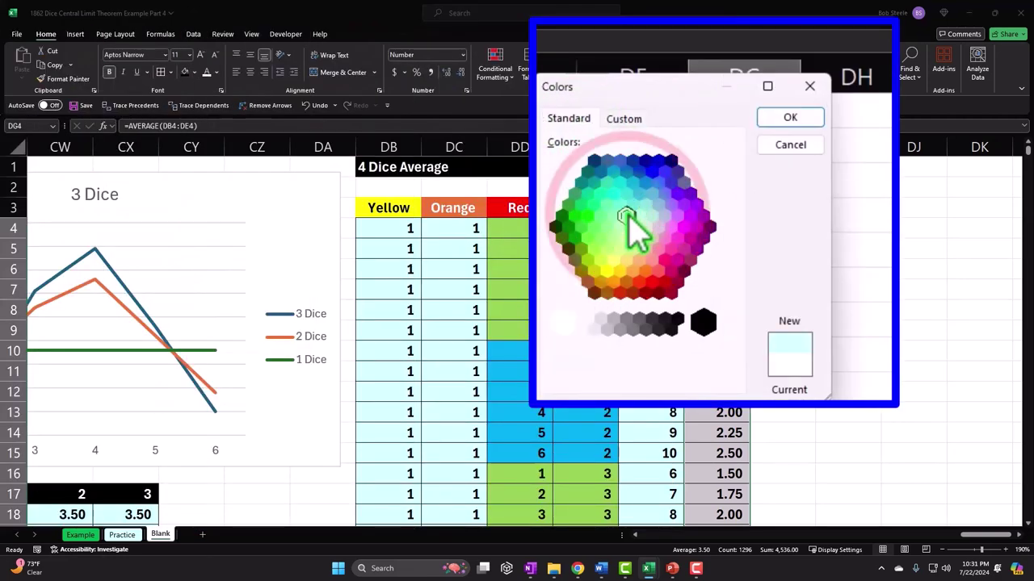
{"action": "left_click", "coordinate": [787, 119]}
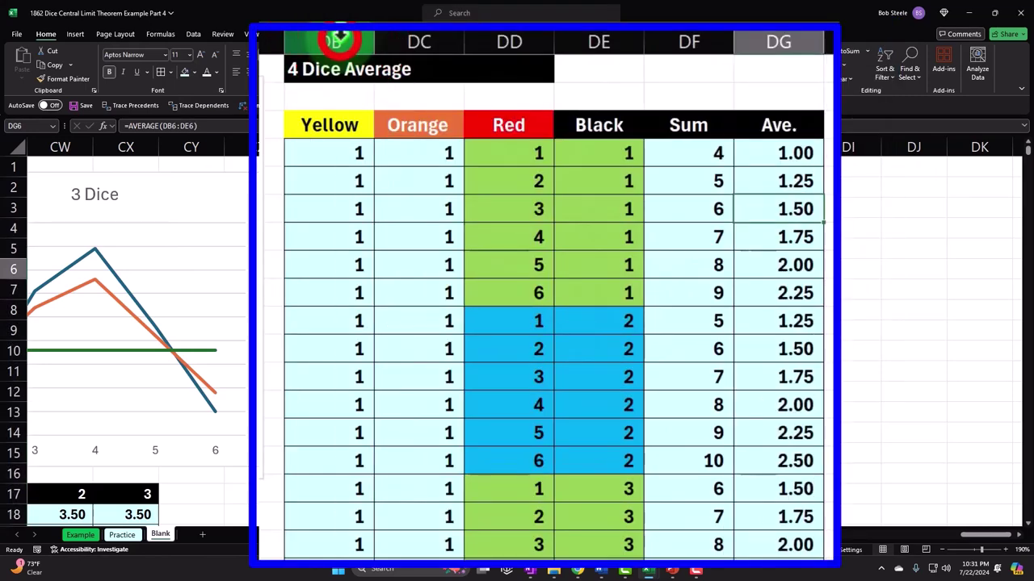
Step: Narrow table columns DB to DG and shrink column DH to a thin spacer
{"action": "mouse_move", "coordinate": [337, 42]}
{"action": "left_mouse_down"}
{"action": "mouse_move", "coordinate": [759, 42]}
{"action": "mouse_move", "coordinate": [671, 40]}
{"action": "left_mouse_up"}
{"action": "left_click", "coordinate": [770, 181]}
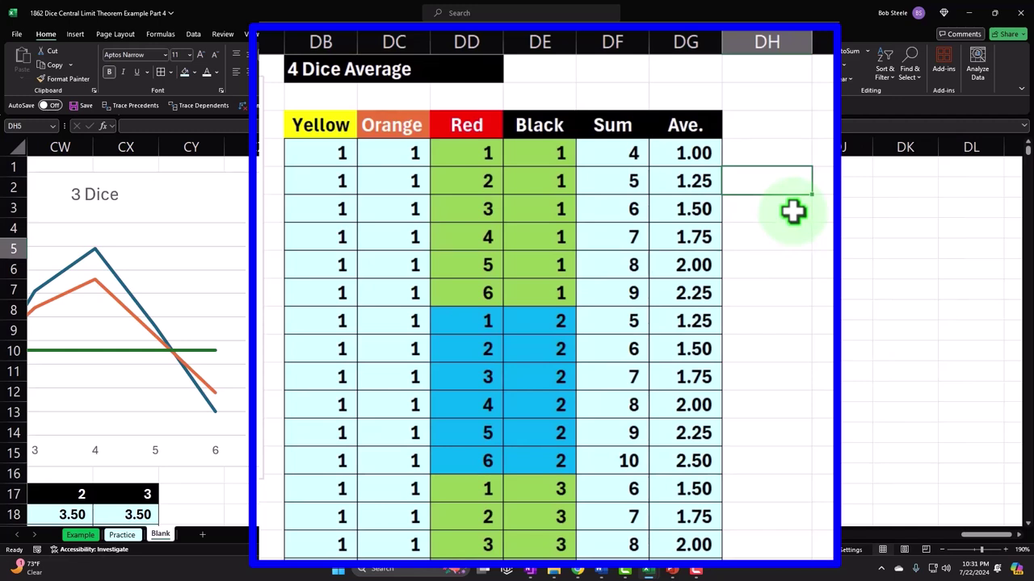
{"action": "left_click", "coordinate": [811, 87]}
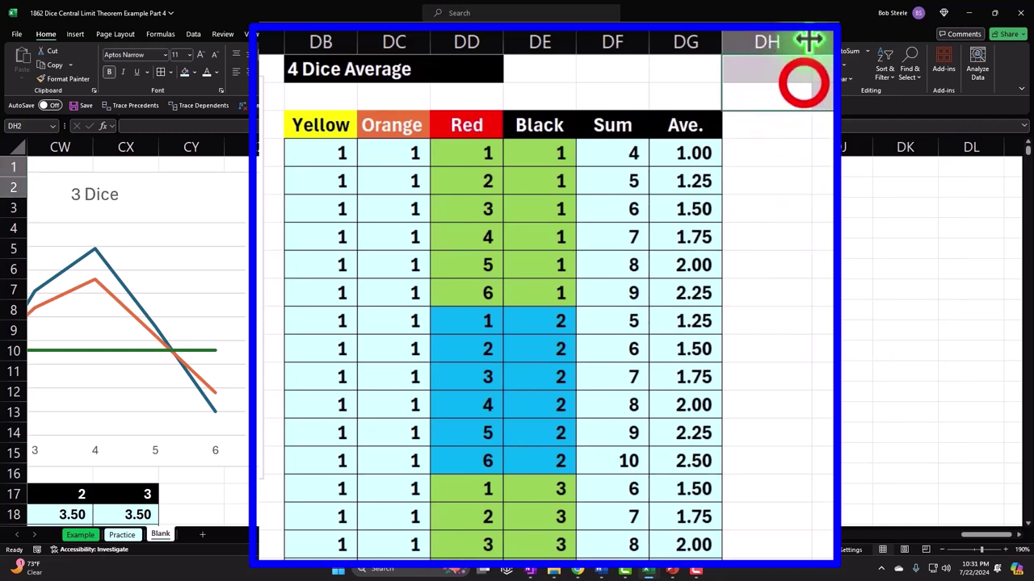
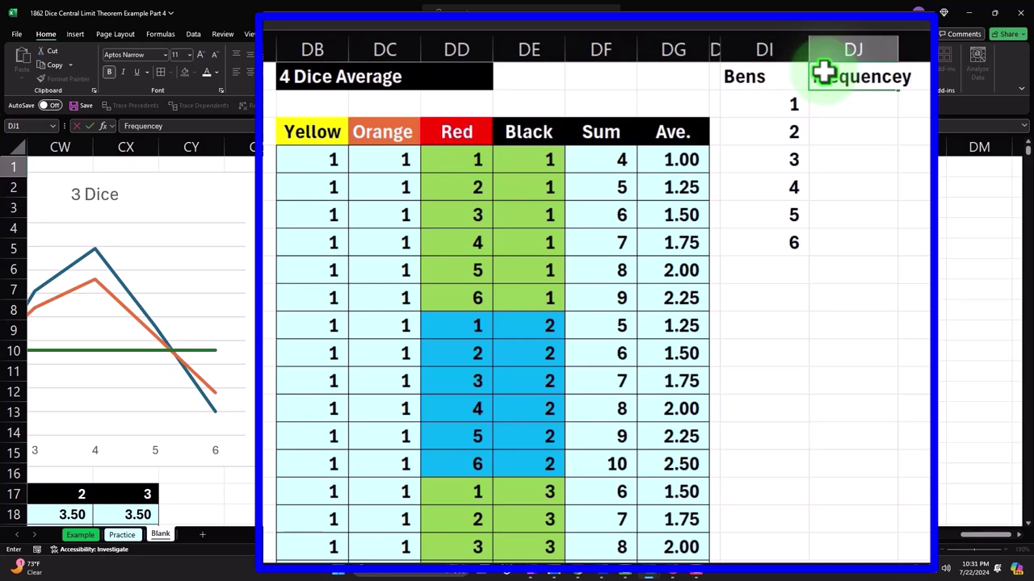
Step: Run the spelling check on the header in DJ1 and correct "Frequencey" to "Frequency"
{"action": "left_click_drag", "start_coordinate": [824, 73], "coordinate": [829, 102]}
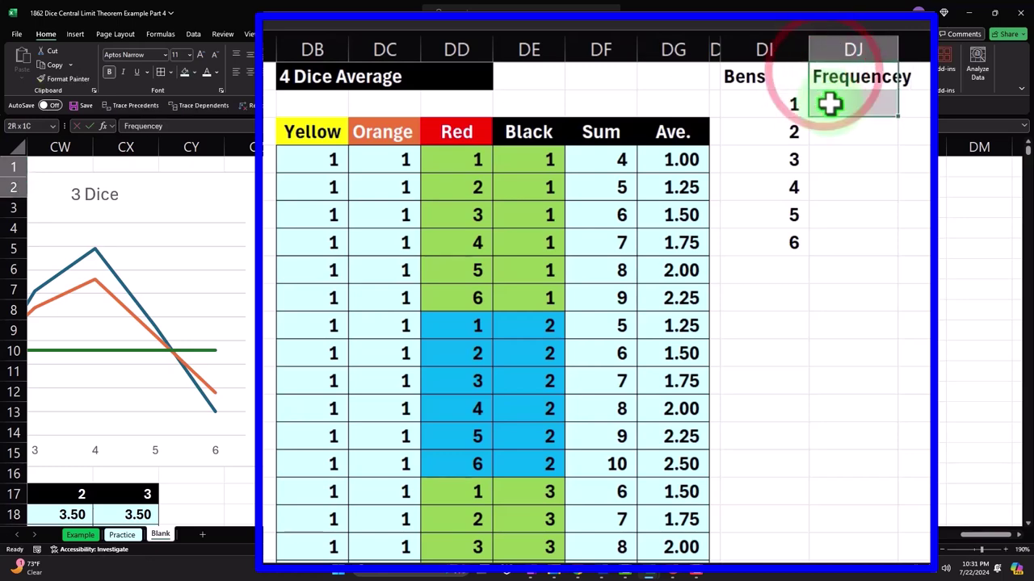
{"action": "left_click", "coordinate": [452, 71]}
{"action": "left_click", "coordinate": [45, 129]}
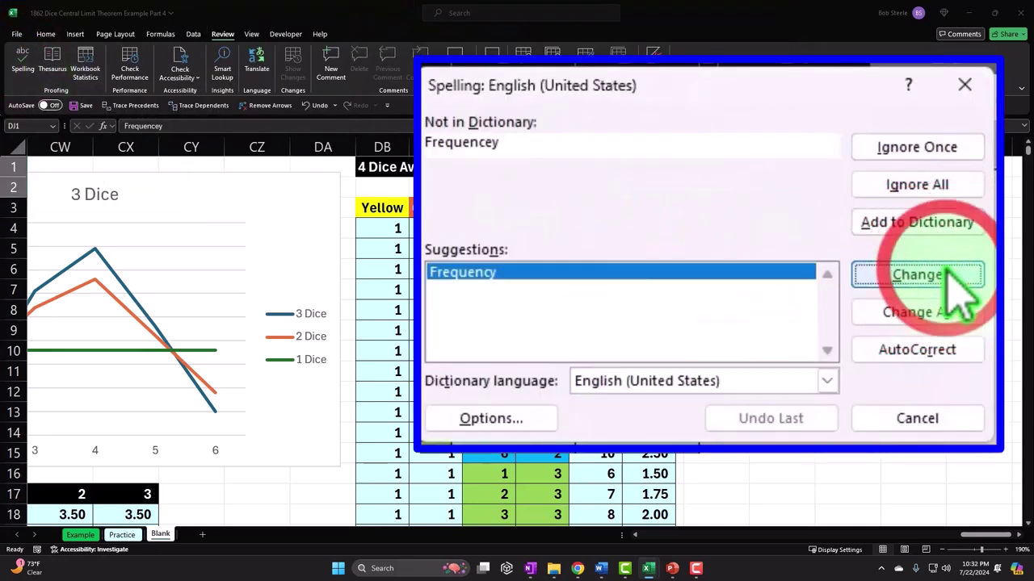
{"action": "left_click", "coordinate": [769, 243]}
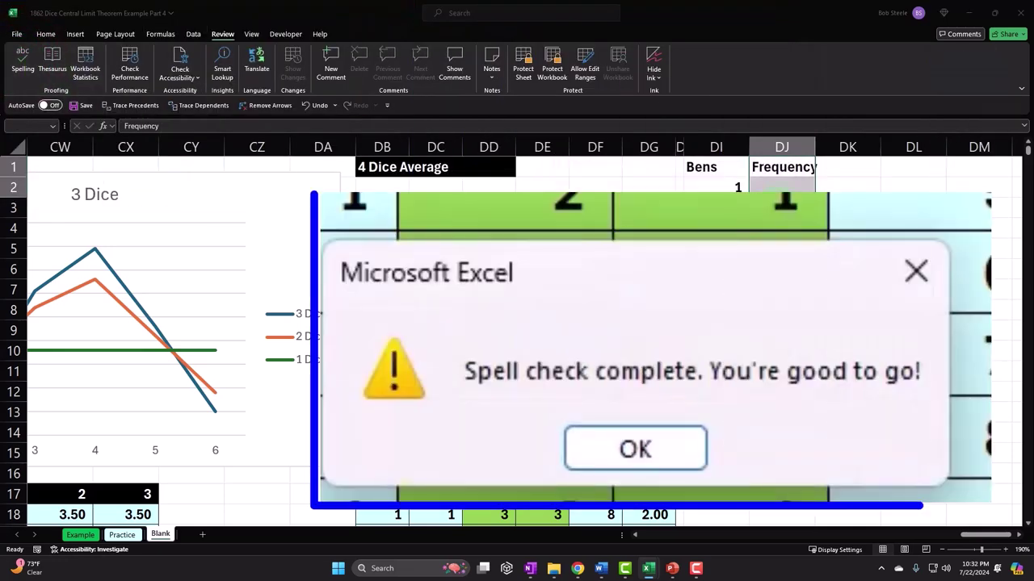
{"action": "left_click", "coordinate": [916, 271]}
{"action": "left_click", "coordinate": [45, 34]}
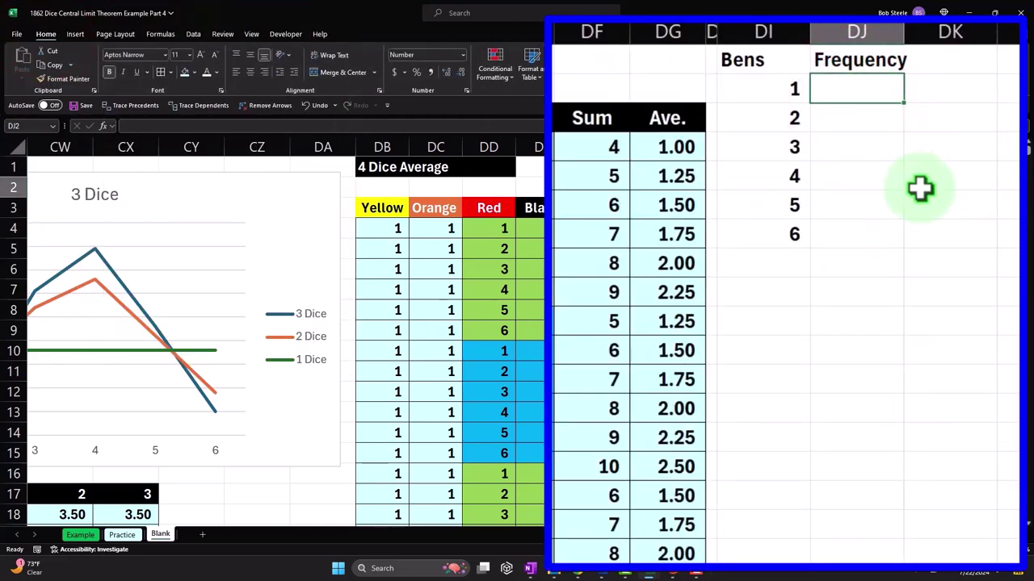
Step: Calculate the frequencies of all four-dice averages in DJ2 with =FREQUENCY(DG4:DG1299,DI2:DI7)
{"action": "type", "text": "="}
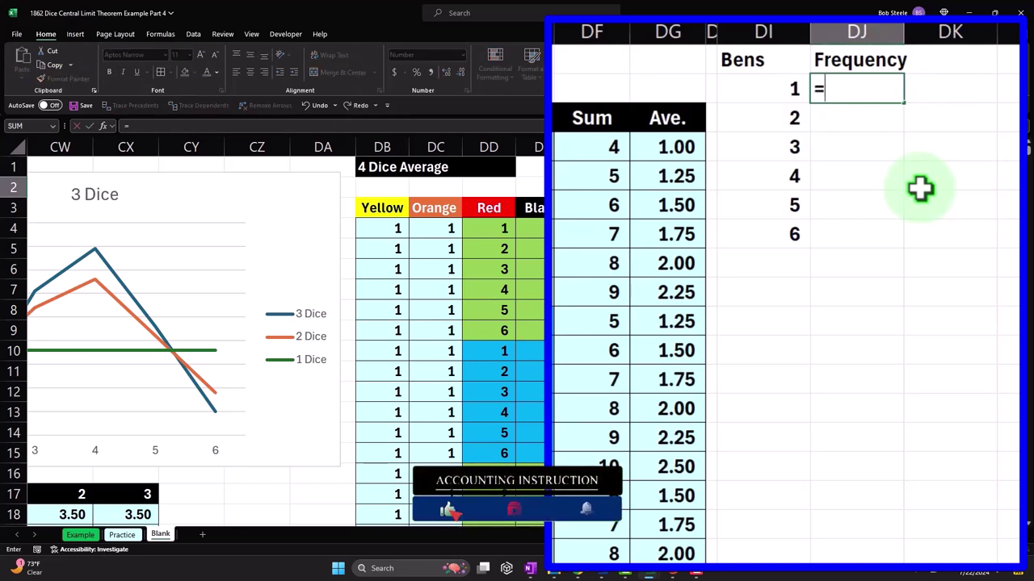
{"action": "type", "text": "fre"}
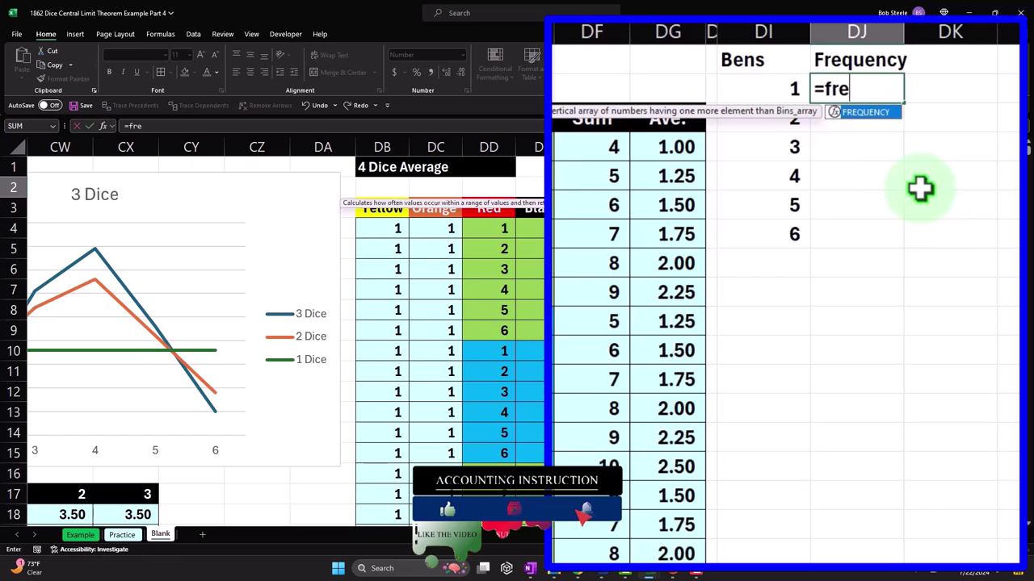
{"action": "key", "text": "Tab"}
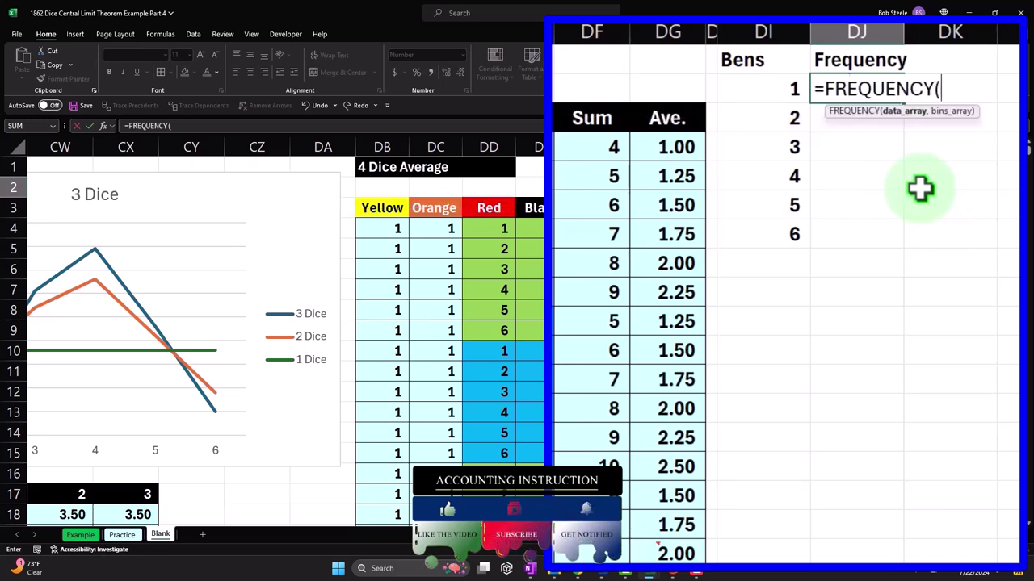
{"action": "left_click", "coordinate": [688, 149]}
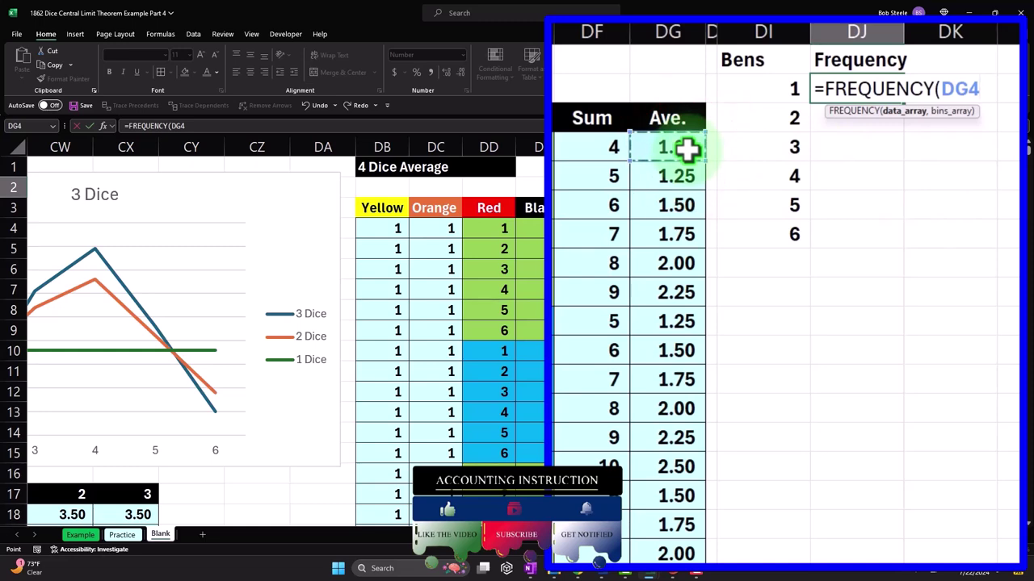
{"action": "key", "text": "ctrl+shift+Down"}
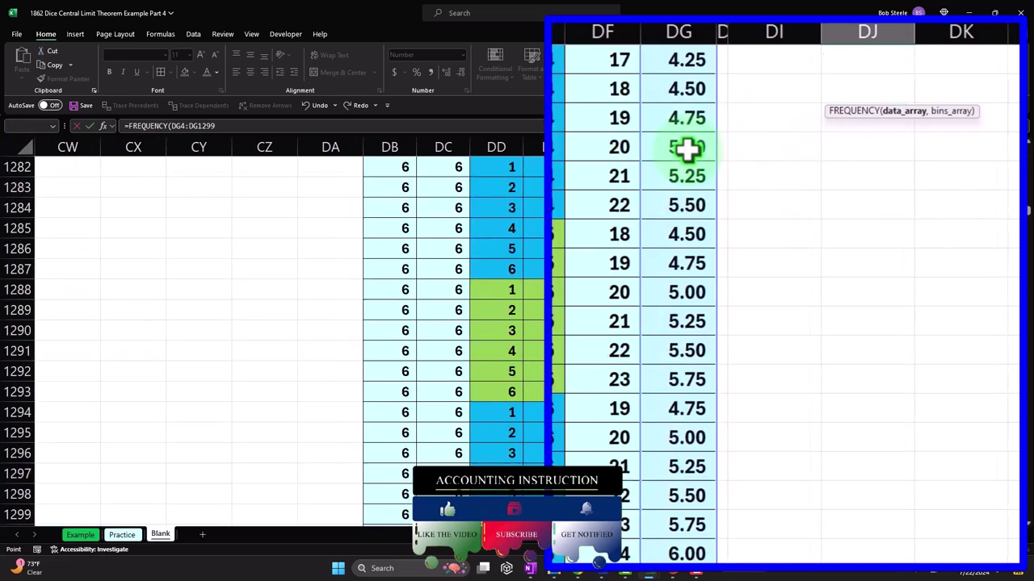
{"action": "key", "text": "ctrl+BackSpace"}
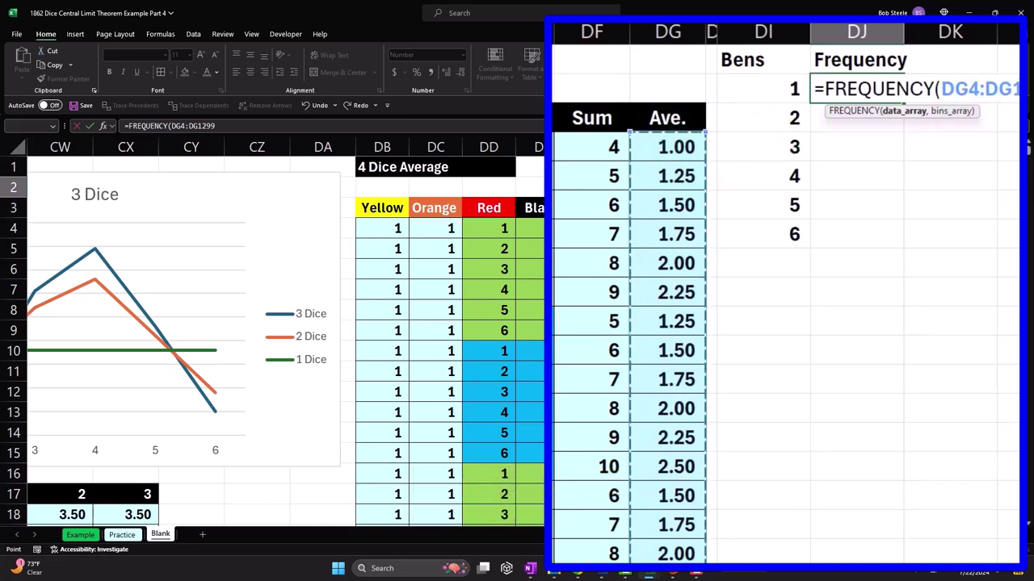
{"action": "type", "text": ","}
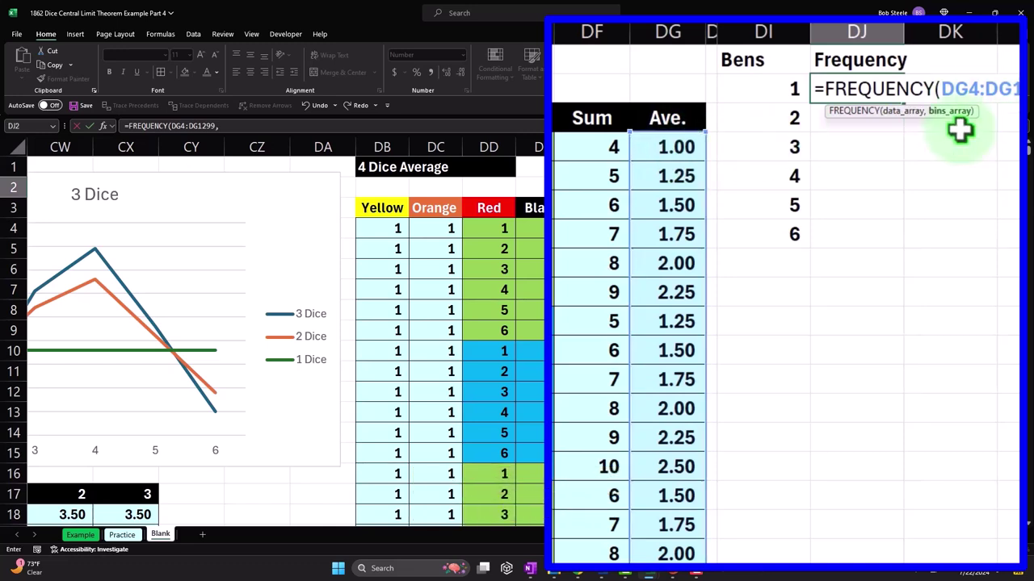
{"action": "left_click", "coordinate": [796, 102]}
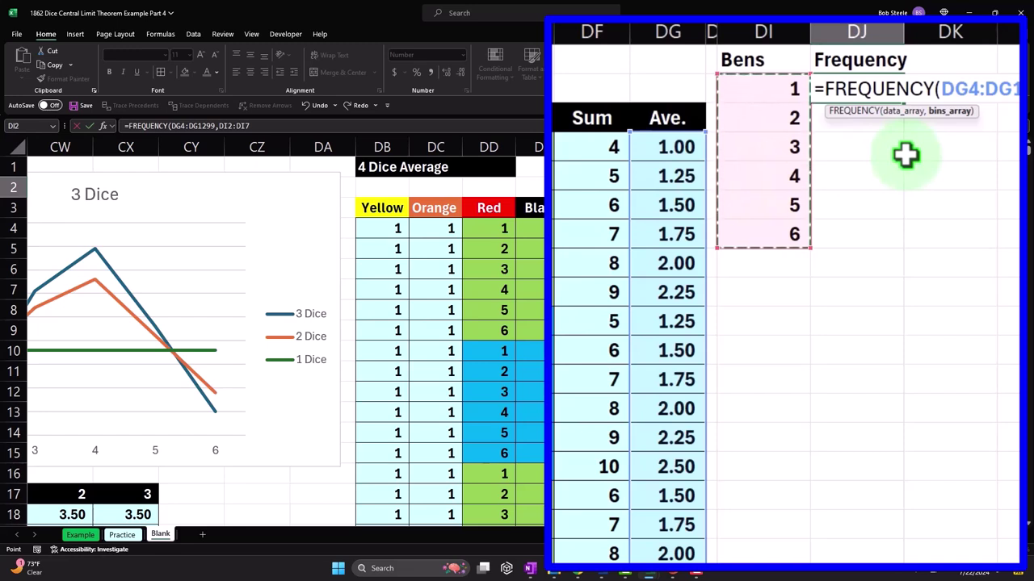
{"action": "key", "text": "Return"}
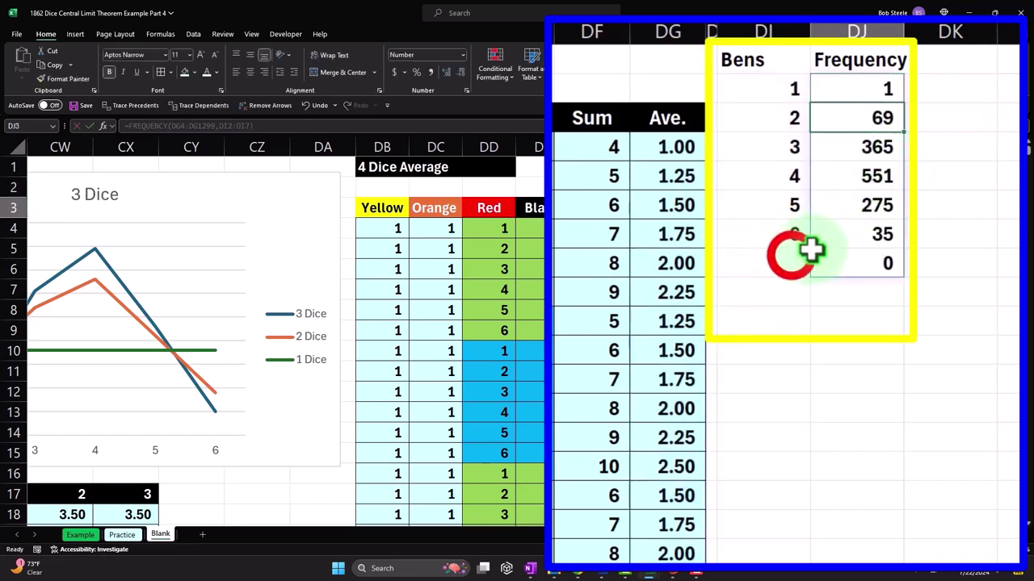
Step: Label DI8 "Over 6" and DI9 "Total", and sum the frequencies in DJ9
{"action": "left_click", "coordinate": [795, 254]}
{"action": "type", "text": "To"}
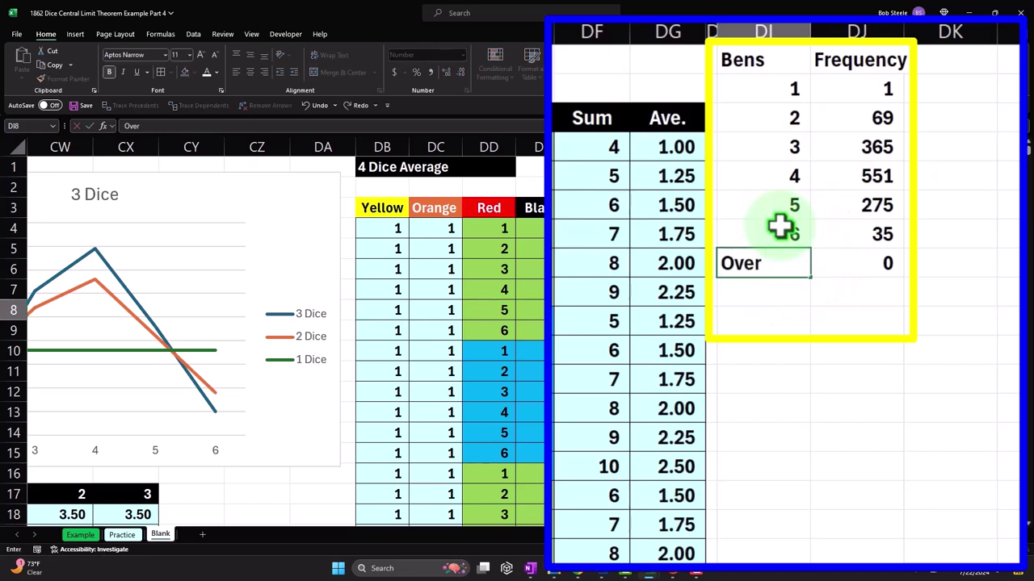
{"action": "type", "text": " 6"}
{"action": "key", "text": "Return"}
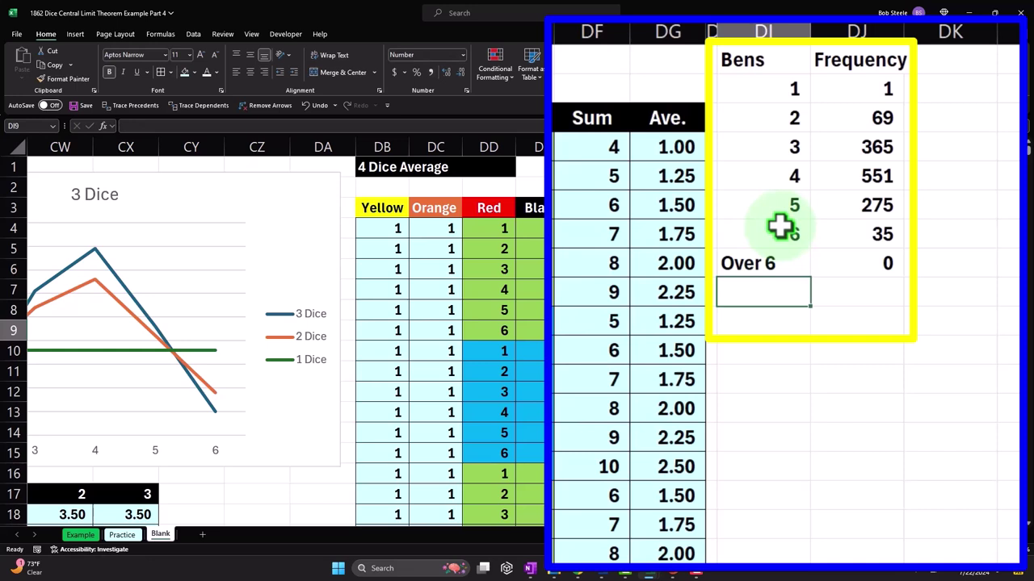
{"action": "type", "text": "Total"}
{"action": "key", "text": "Tab"}
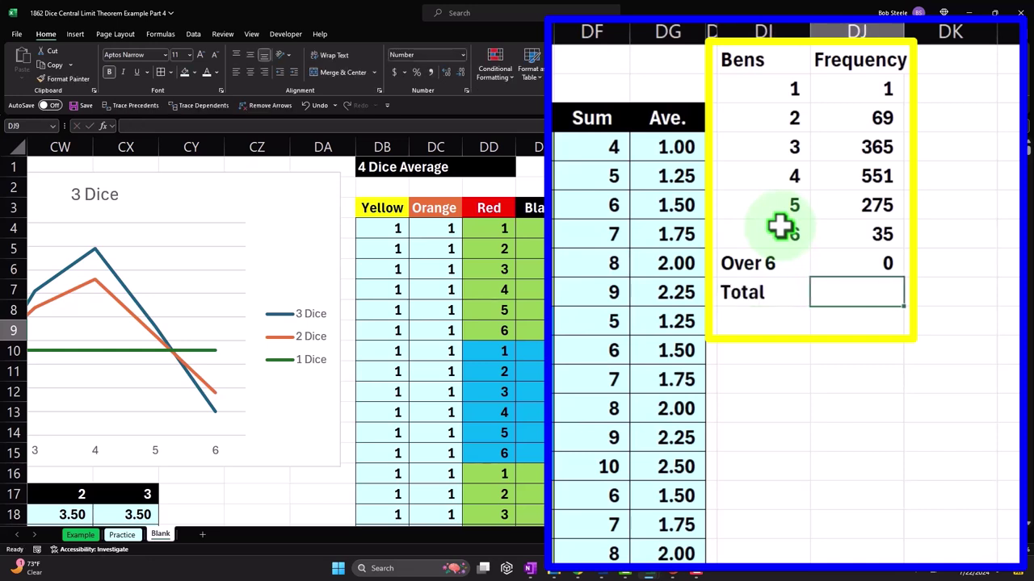
{"action": "key", "text": "alt+equal"}
{"action": "key", "text": "Return"}
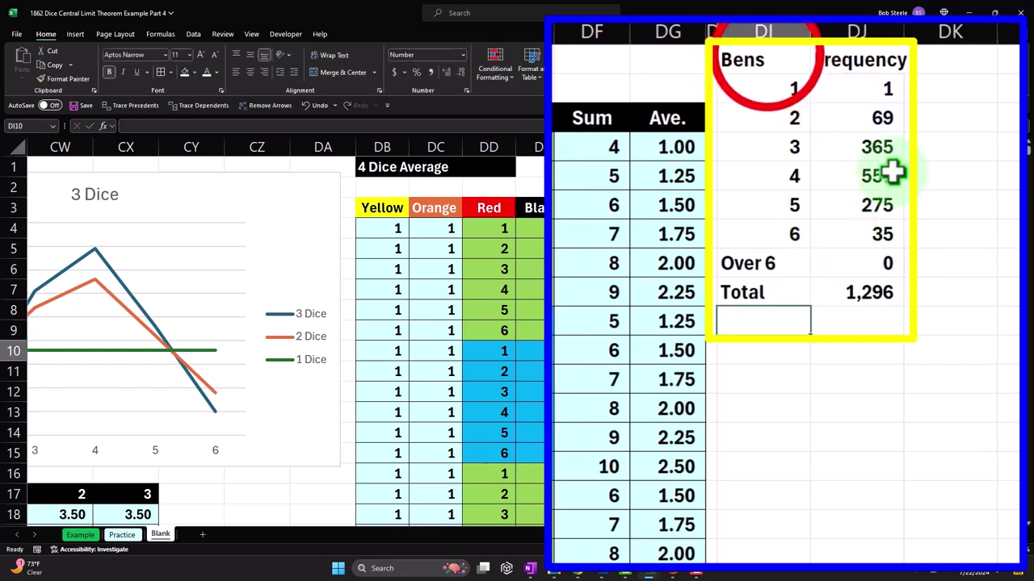
Step: Format the Bens and Frequency headers with black fill, white text and centre alignment
{"action": "left_click_drag", "start_coordinate": [768, 60], "coordinate": [816, 56]}
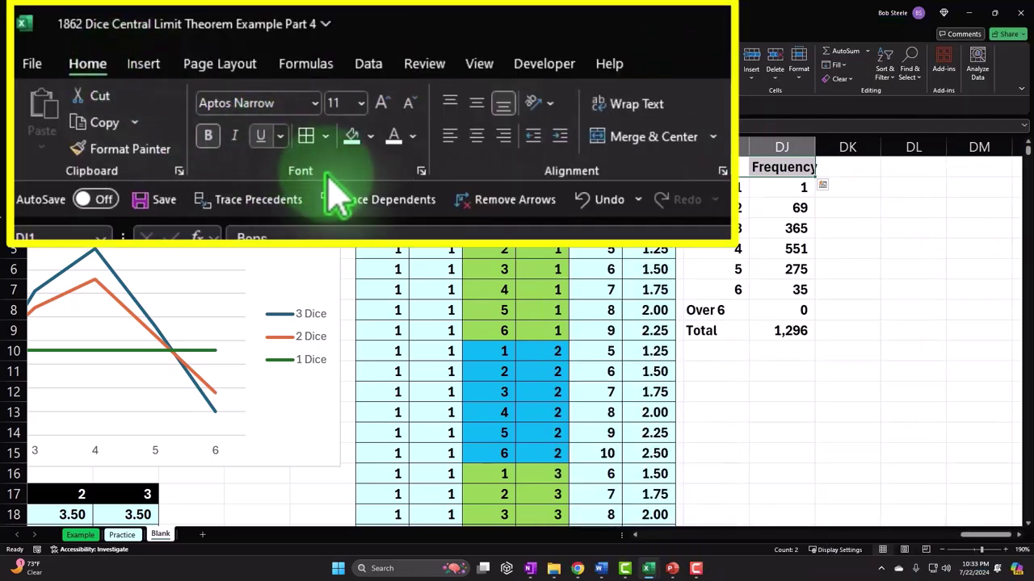
{"action": "left_click", "coordinate": [371, 135]}
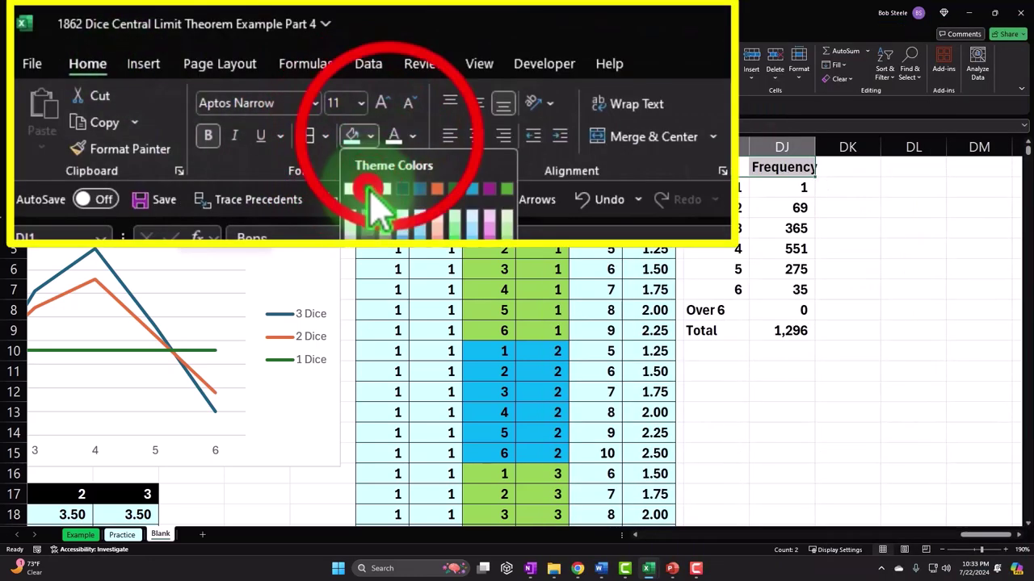
{"action": "left_click", "coordinate": [367, 190]}
{"action": "left_click", "coordinate": [476, 135]}
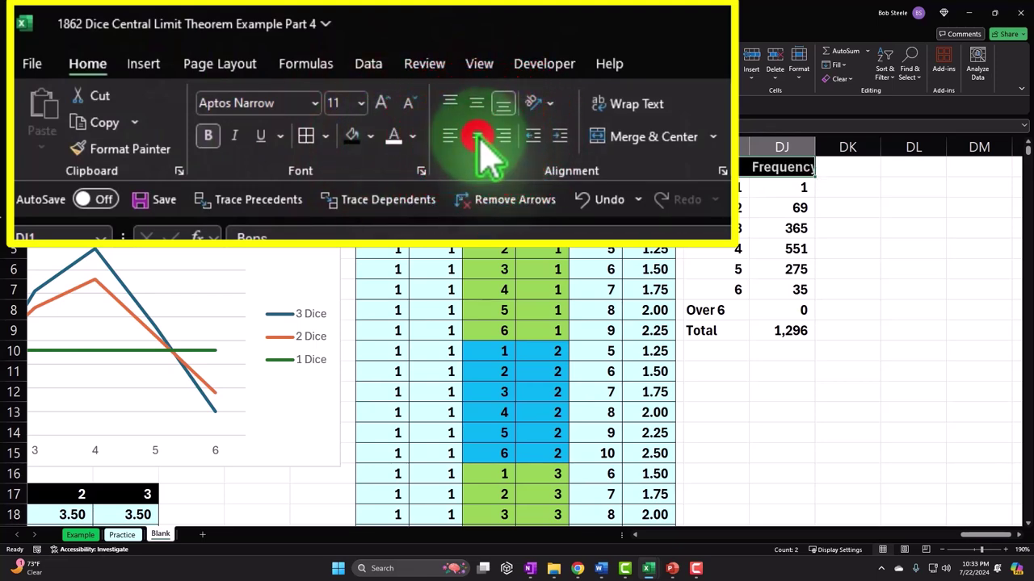
Step: Apply borders and the light turquoise fill to the frequency table body DI2:DJ9
{"action": "left_click_drag", "start_coordinate": [709, 187], "coordinate": [767, 317]}
{"action": "left_click_drag", "start_coordinate": [893, 484], "coordinate": [897, 502]}
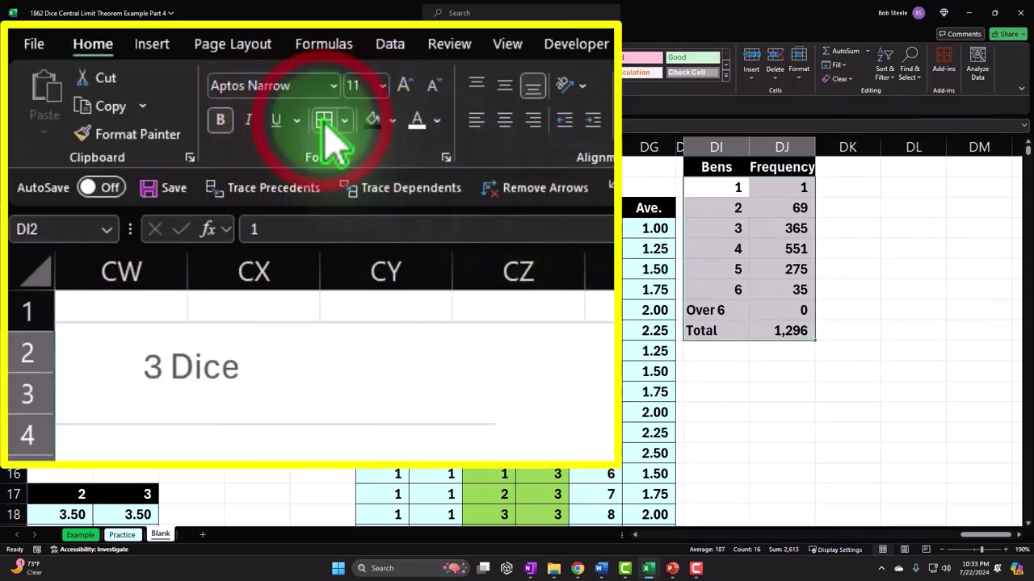
{"action": "left_click", "coordinate": [392, 121]}
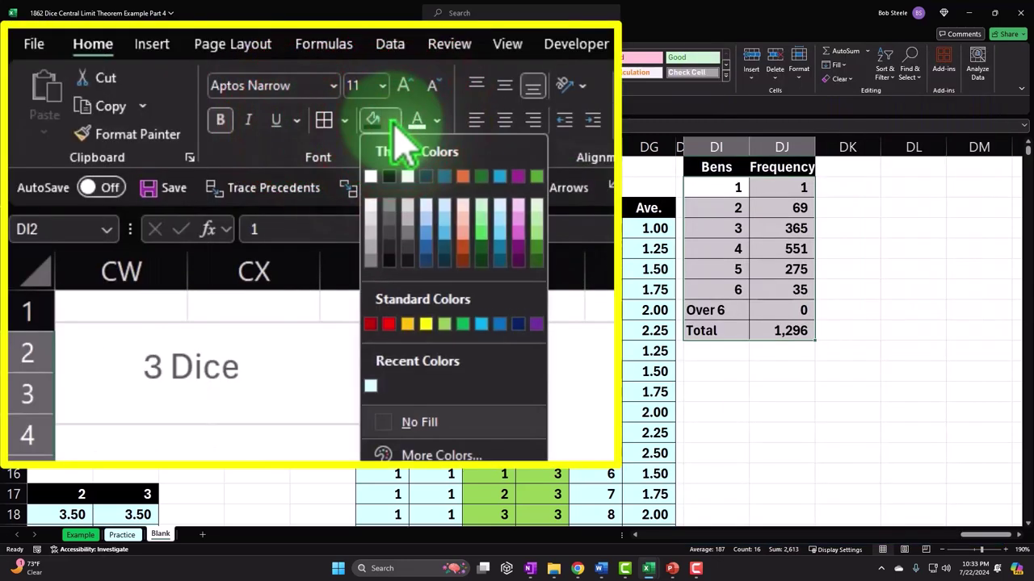
{"action": "left_click", "coordinate": [384, 359]}
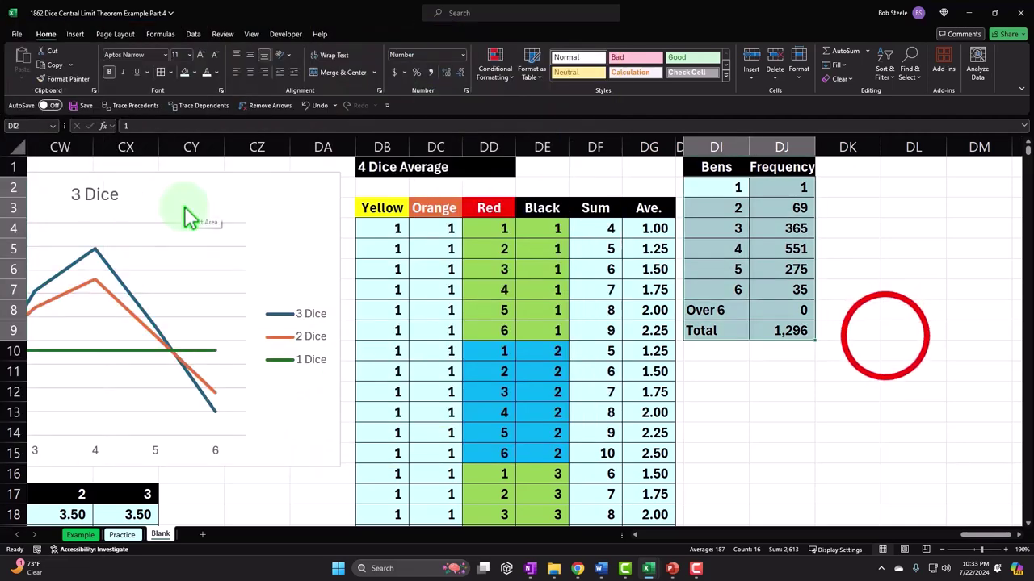
{"action": "left_click", "coordinate": [890, 332]}
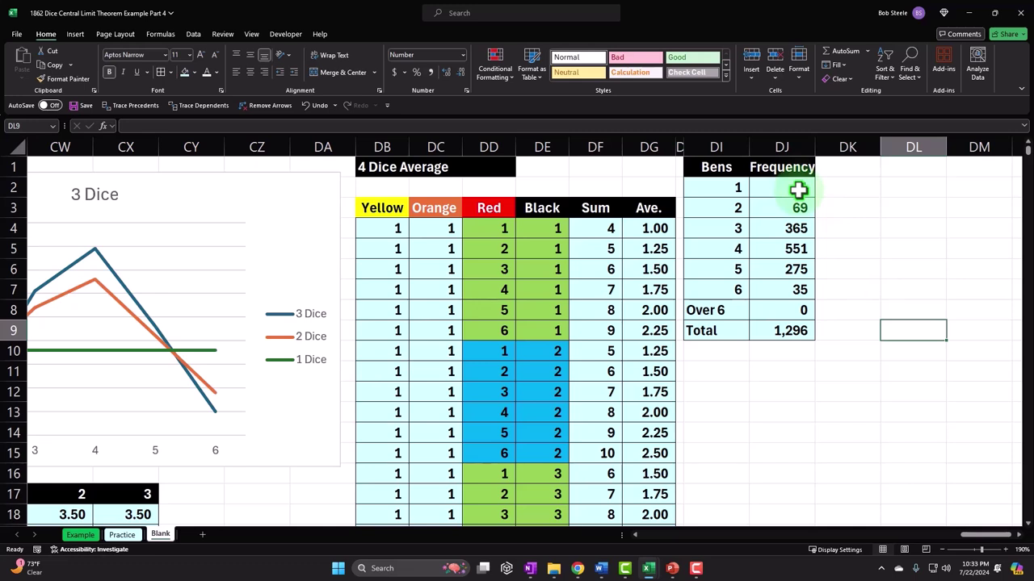
Step: Insert a 2-D line chart of the frequencies in DJ2:DJ7 and title it "4 Dice"
{"action": "left_click_drag", "start_coordinate": [798, 189], "coordinate": [800, 265]}
{"action": "left_click_drag", "start_coordinate": [966, 373], "coordinate": [963, 418]}
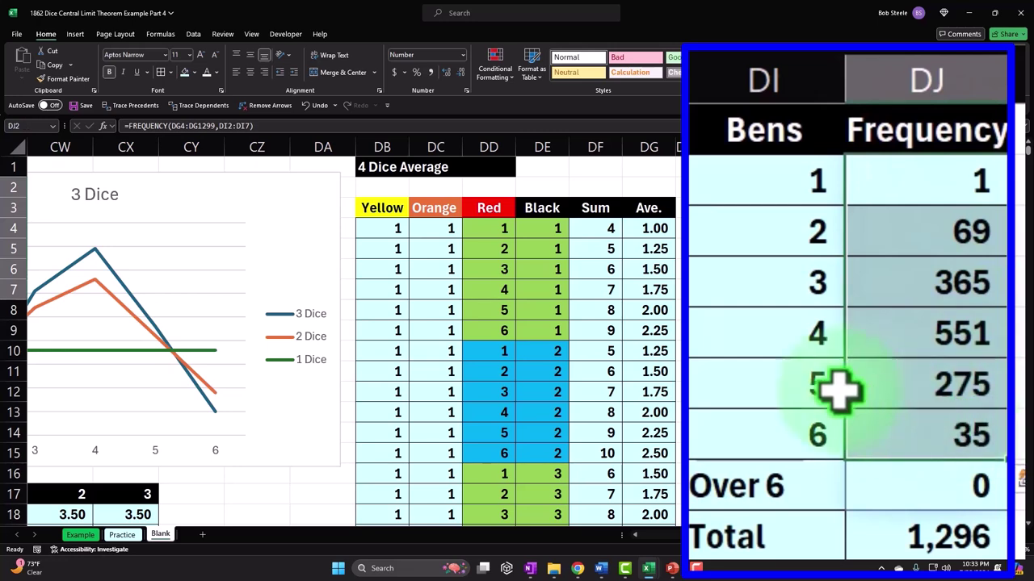
{"action": "left_click", "coordinate": [74, 34]}
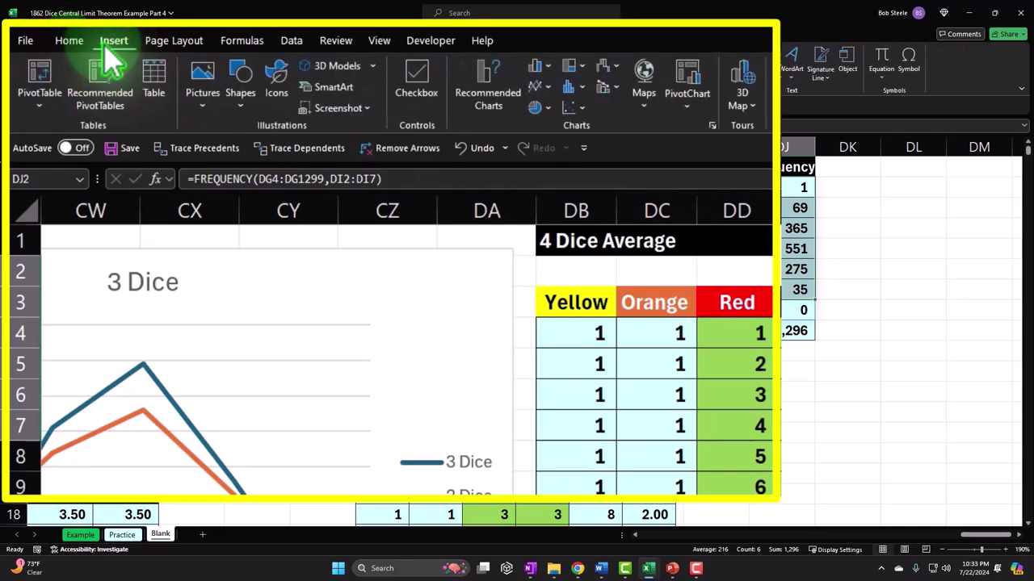
{"action": "left_click", "coordinate": [545, 87]}
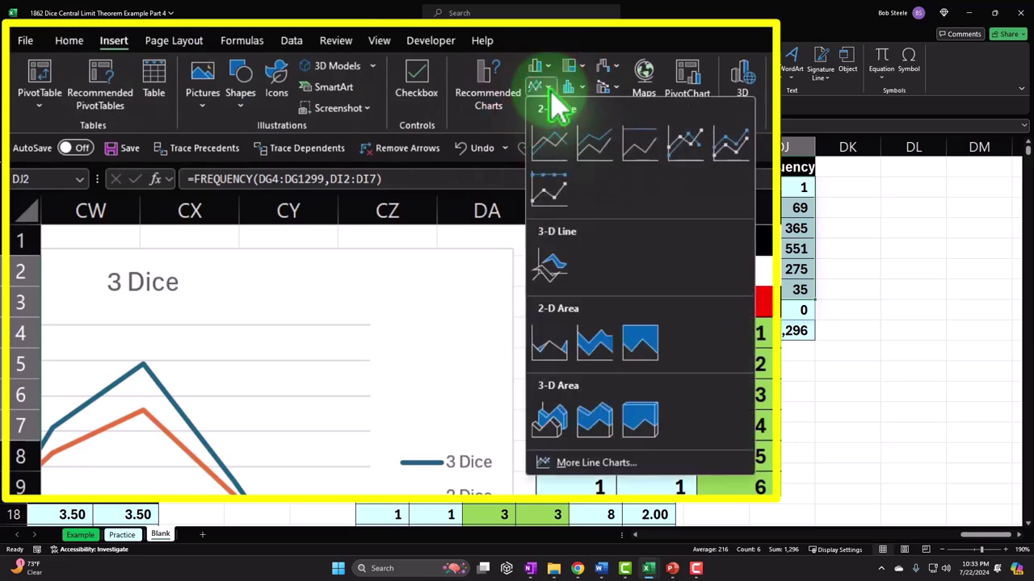
{"action": "left_click", "coordinate": [551, 144]}
{"action": "left_click", "coordinate": [751, 314]}
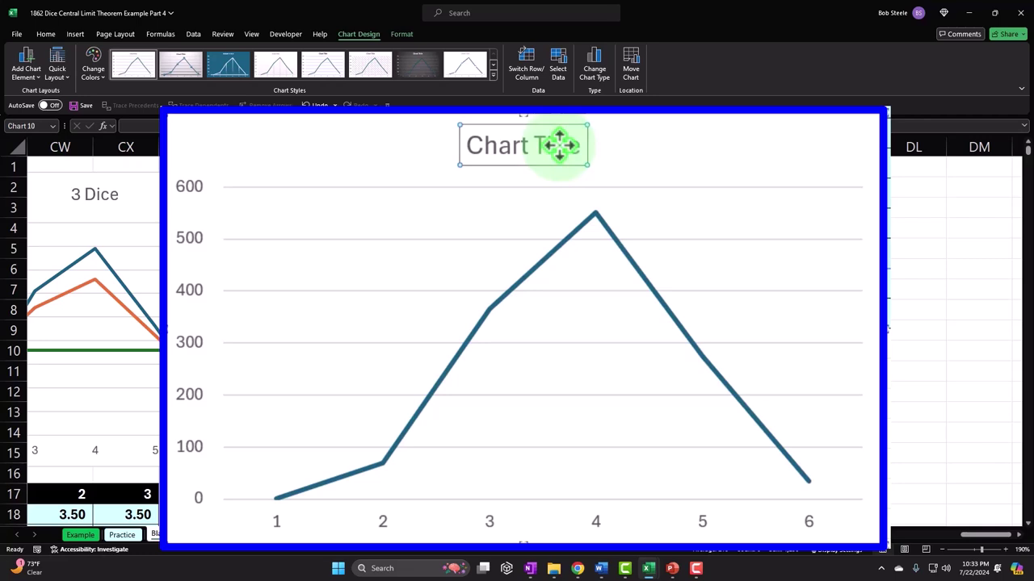
{"action": "type", "text": "4 Dice"}
{"action": "key", "text": "Return"}
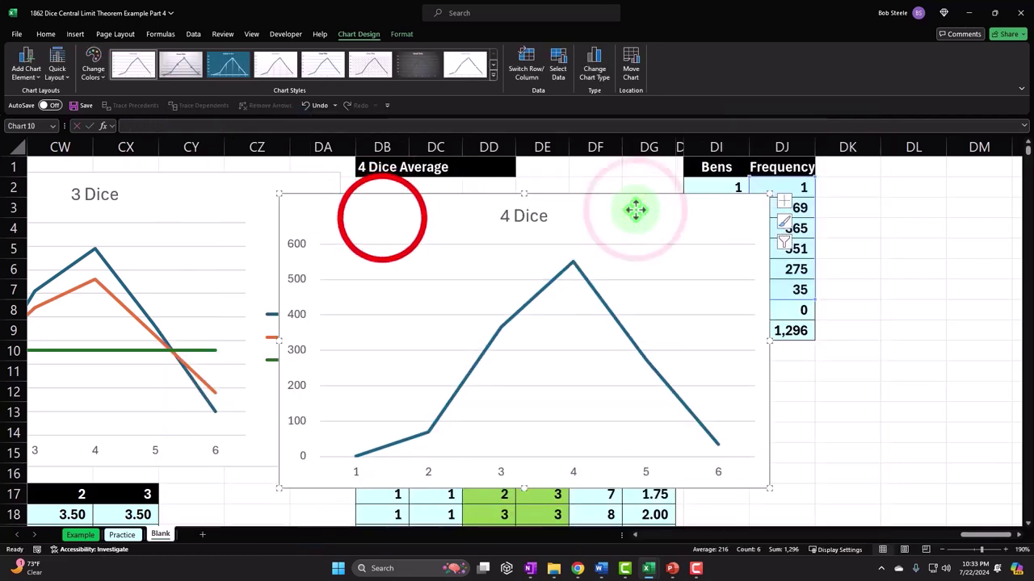
Step: Move the 4 Dice chart beside the frequency table, spanning about columns DL to DR
{"action": "left_click_drag", "start_coordinate": [422, 220], "coordinate": [845, 214]}
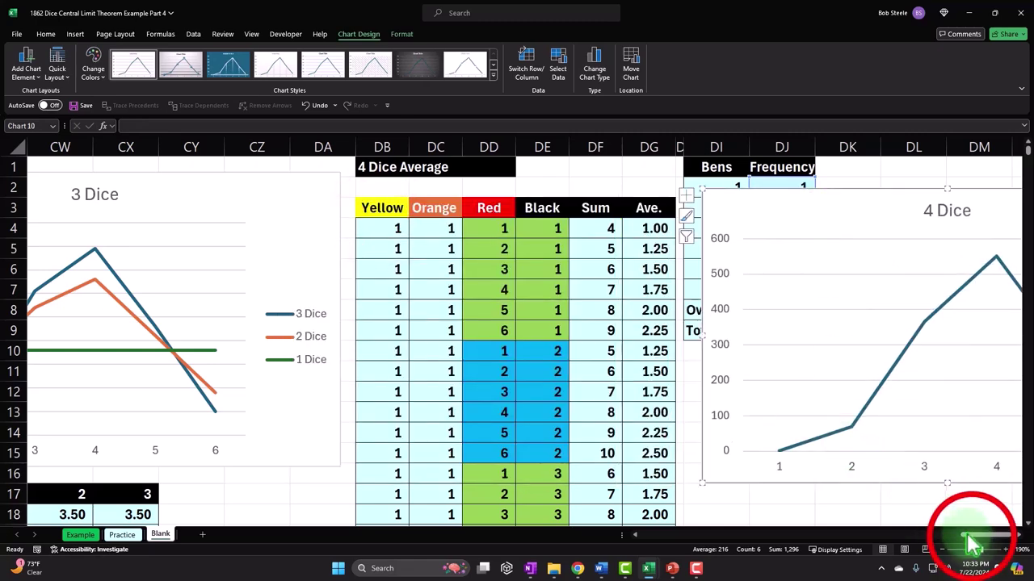
{"action": "left_click_drag", "start_coordinate": [973, 536], "coordinate": [1022, 537]}
{"action": "left_click_drag", "start_coordinate": [427, 215], "coordinate": [585, 195]}
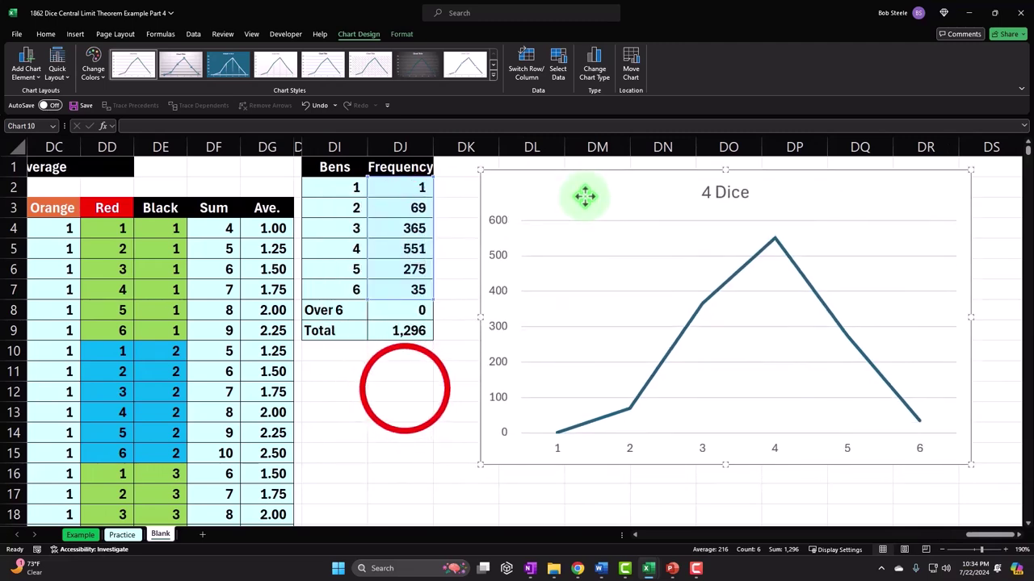
{"action": "left_click", "coordinate": [404, 391]}
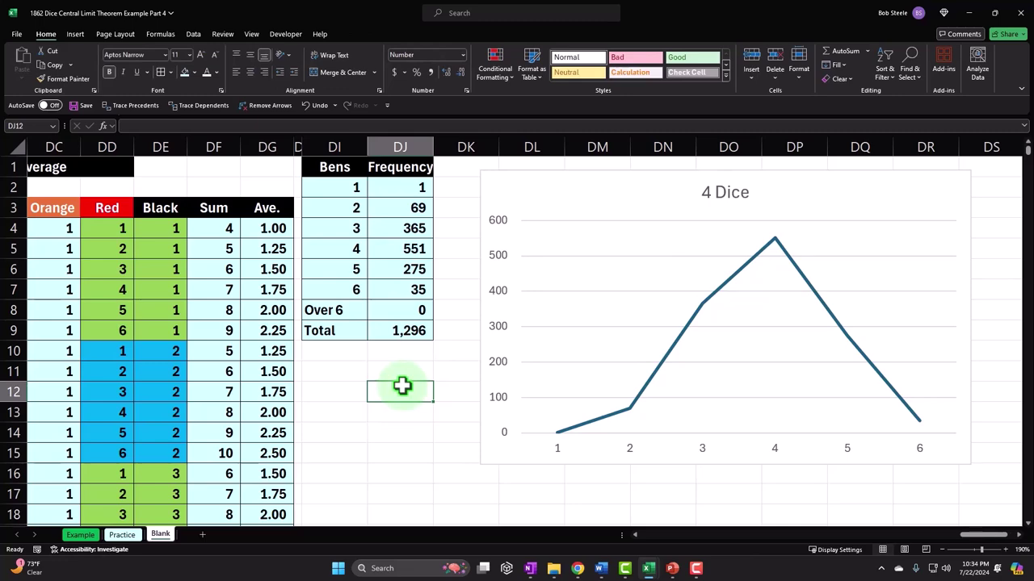
Step: Copy the 3 Dice section's frequency, two-dice and one-dice tables in CP1:CS29
{"action": "key", "text": "Left"}
{"action": "key", "text": "Left"}
{"action": "key", "text": "Left"}
{"action": "key", "text": "Left"}
{"action": "key", "text": "Left"}
{"action": "key", "text": "Left"}
{"action": "key", "text": "Left"}
{"action": "key", "text": "Left"}
{"action": "key", "text": "Left"}
{"action": "key", "text": "Left"}
{"action": "key", "text": "Left"}
{"action": "key", "text": "Left"}
{"action": "key", "text": "Left"}
{"action": "key", "text": "Left"}
{"action": "key", "text": "Left"}
{"action": "key", "text": "Left"}
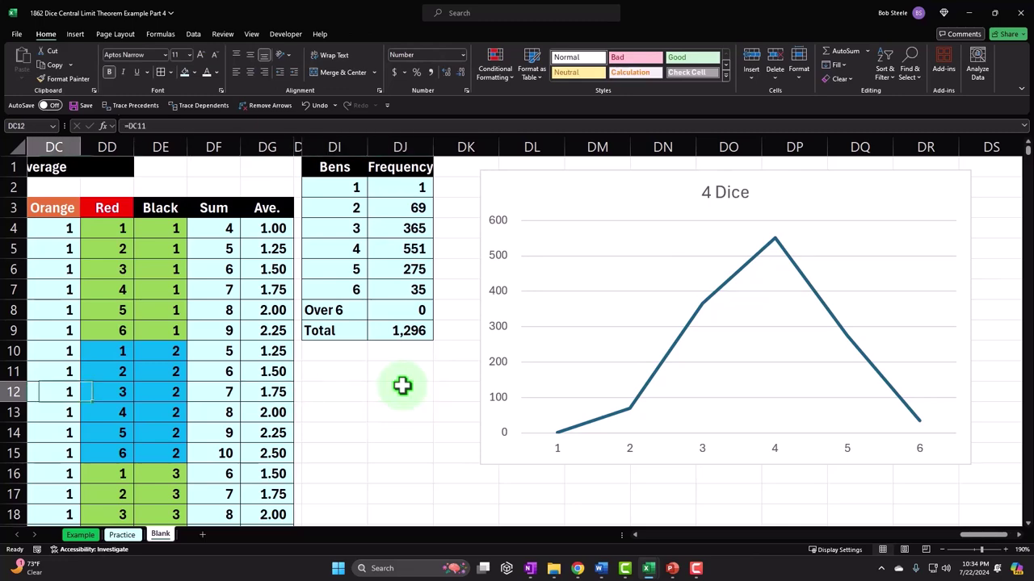
{"action": "key", "text": "Left"}
{"action": "key", "text": "Left"}
{"action": "key", "text": "Left"}
{"action": "key", "text": "Left"}
{"action": "key", "text": "Left"}
{"action": "key", "text": "Left"}
{"action": "key", "text": "Left"}
{"action": "key", "text": "Left"}
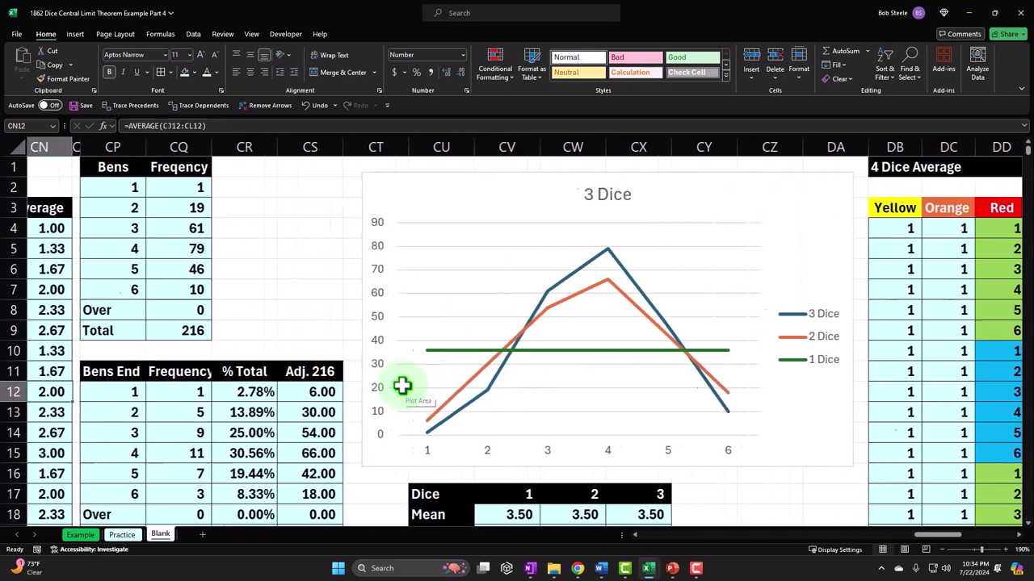
{"action": "scroll", "coordinate": [402, 389], "scroll_direction": "down", "scroll_amount": 2}
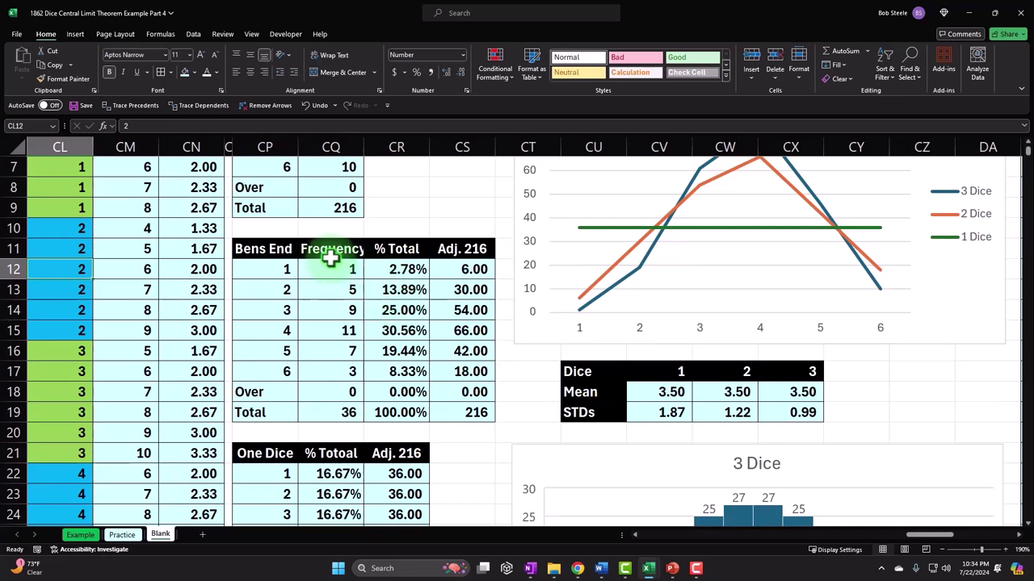
{"action": "scroll", "coordinate": [327, 258], "scroll_direction": "up", "scroll_amount": 1}
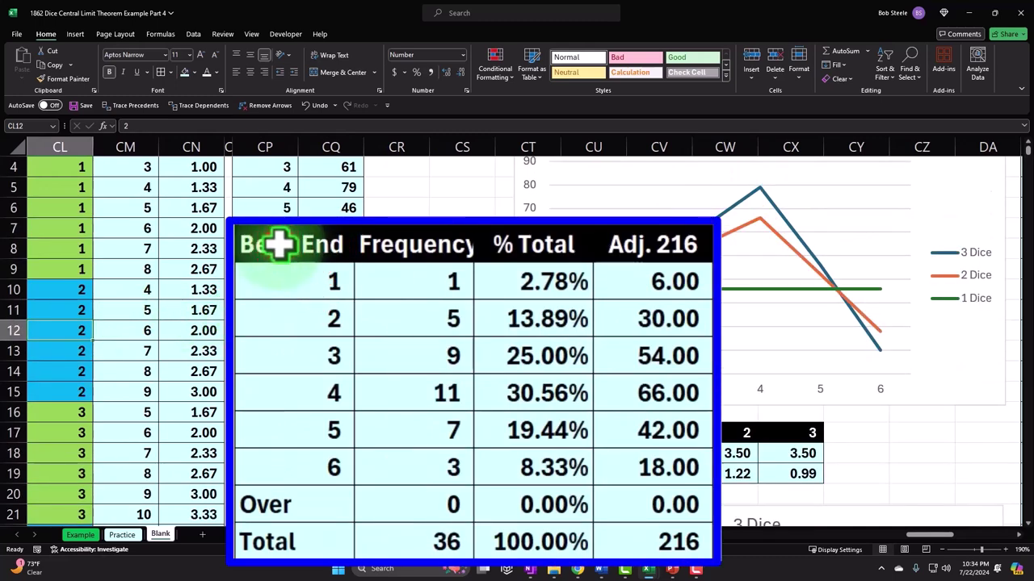
{"action": "left_click_drag", "start_coordinate": [255, 307], "coordinate": [358, 438]}
{"action": "scroll", "coordinate": [374, 478], "scroll_direction": "up", "scroll_amount": 1}
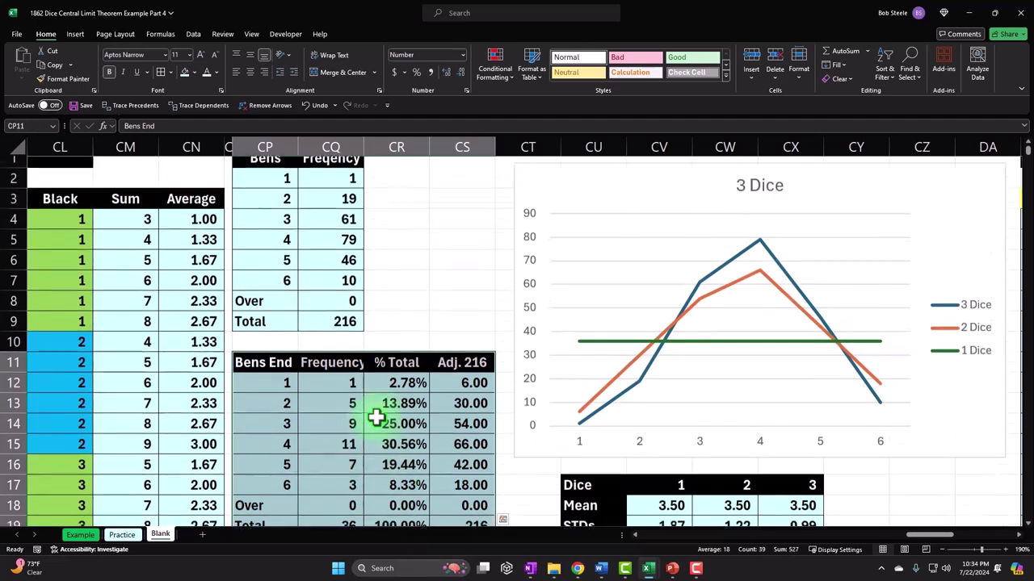
{"action": "left_click_drag", "start_coordinate": [293, 83], "coordinate": [521, 176]}
{"action": "key", "text": "ctrl+c"}
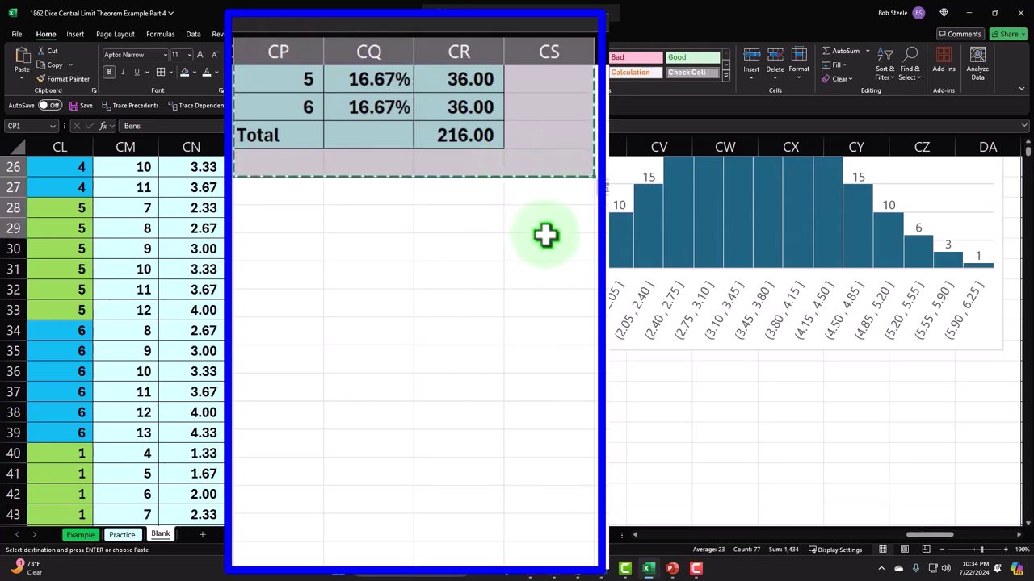
Step: Paste the copied tables beneath the 4 Dice frequency table starting at DI11, keeping their numbers as values instead of formulas
{"action": "scroll", "coordinate": [545, 235], "scroll_direction": "up", "scroll_amount": 8}
{"action": "left_click", "coordinate": [447, 195]}
{"action": "key", "text": "Right"}
{"action": "key", "text": "Right"}
{"action": "key", "text": "Right"}
{"action": "key", "text": "Right"}
{"action": "key", "text": "Right"}
{"action": "key", "text": "Right"}
{"action": "key", "text": "Right"}
{"action": "key", "text": "Right"}
{"action": "key", "text": "Right"}
{"action": "key", "text": "Right"}
{"action": "key", "text": "Right"}
{"action": "key", "text": "Right"}
{"action": "key", "text": "Right"}
{"action": "key", "text": "Right"}
{"action": "key", "text": "Right"}
{"action": "key", "text": "Right"}
{"action": "key", "text": "Right"}
{"action": "key", "text": "Right"}
{"action": "key", "text": "Right"}
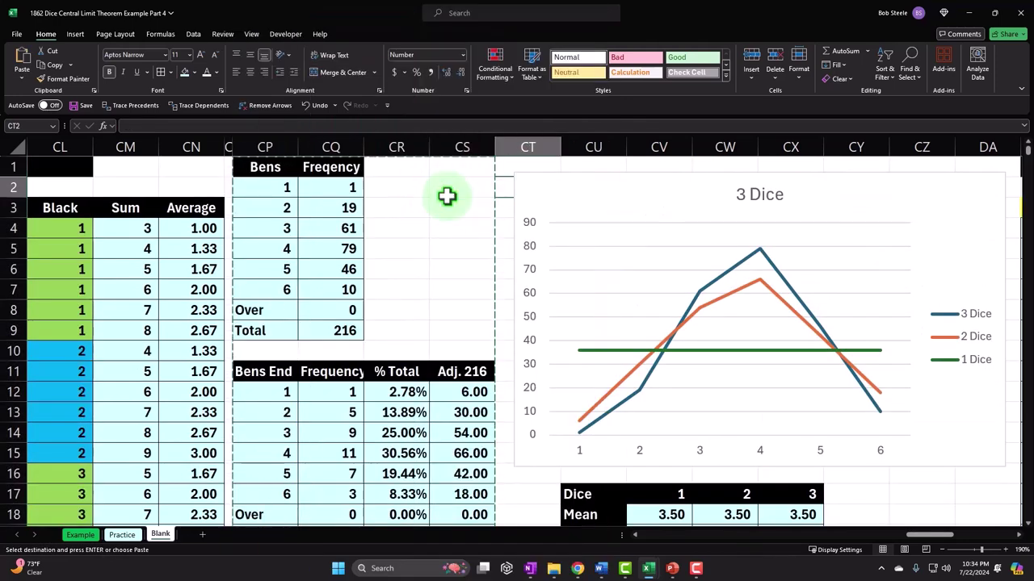
{"action": "key", "text": "Right"}
{"action": "key", "text": "Right"}
{"action": "key", "text": "Right"}
{"action": "key", "text": "Right"}
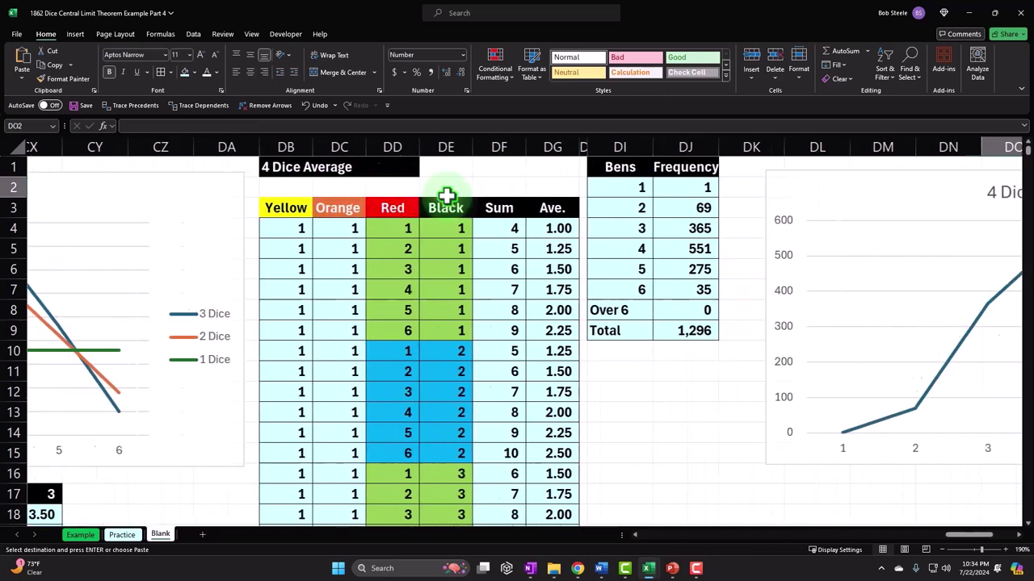
{"action": "left_click", "coordinate": [541, 373]}
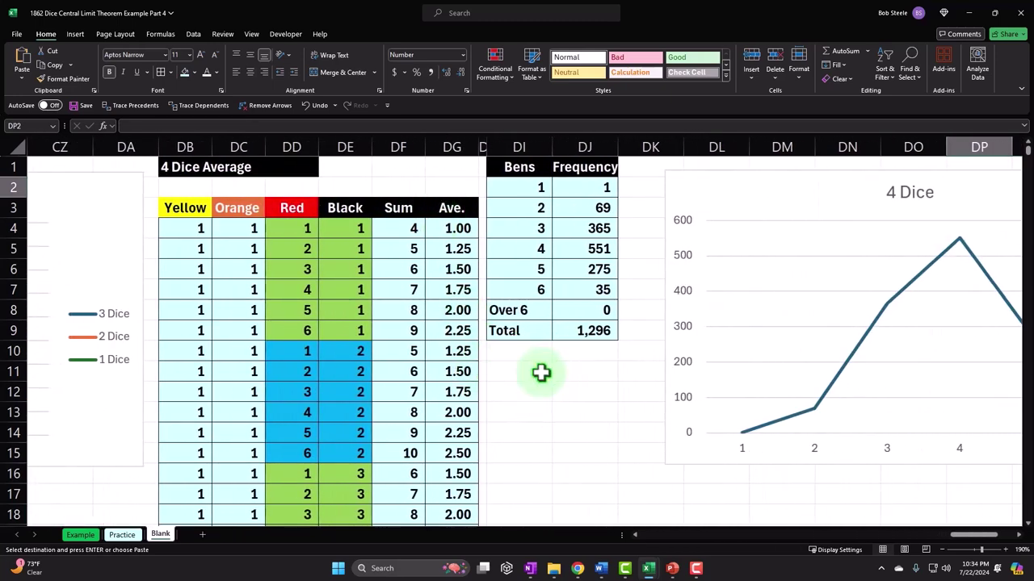
{"action": "key", "text": "ctrl+v"}
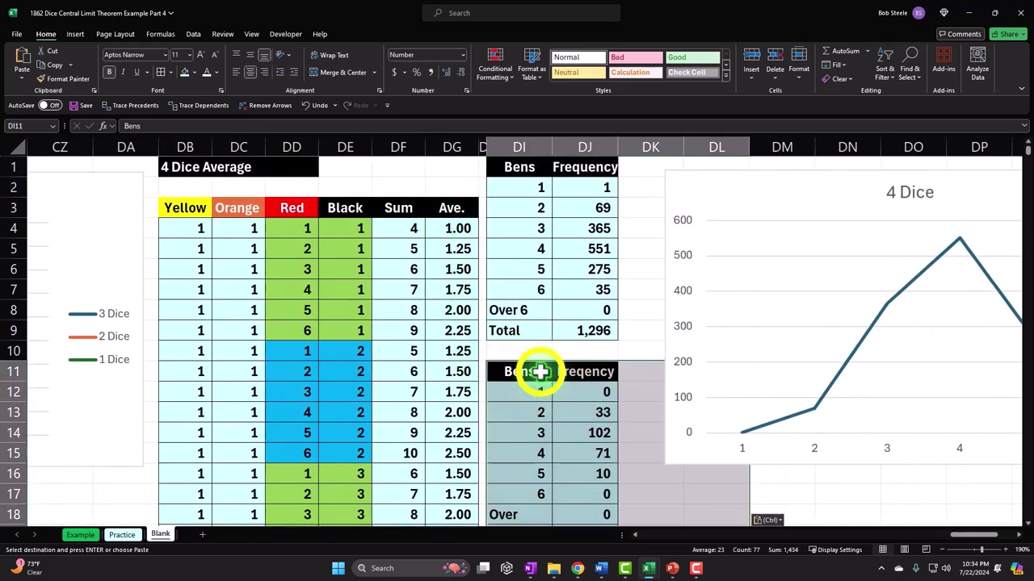
{"action": "right_click", "coordinate": [540, 372]}
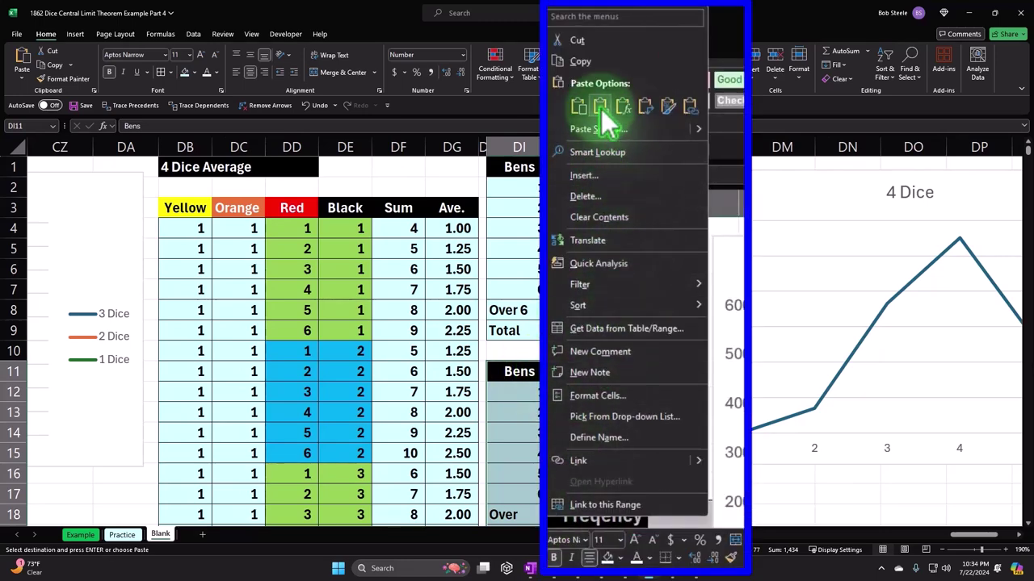
{"action": "left_click", "coordinate": [585, 77]}
Step: Move the 4 Dice chart clear of the pasted tables so it starts at about column DM
{"action": "left_click", "coordinate": [688, 191]}
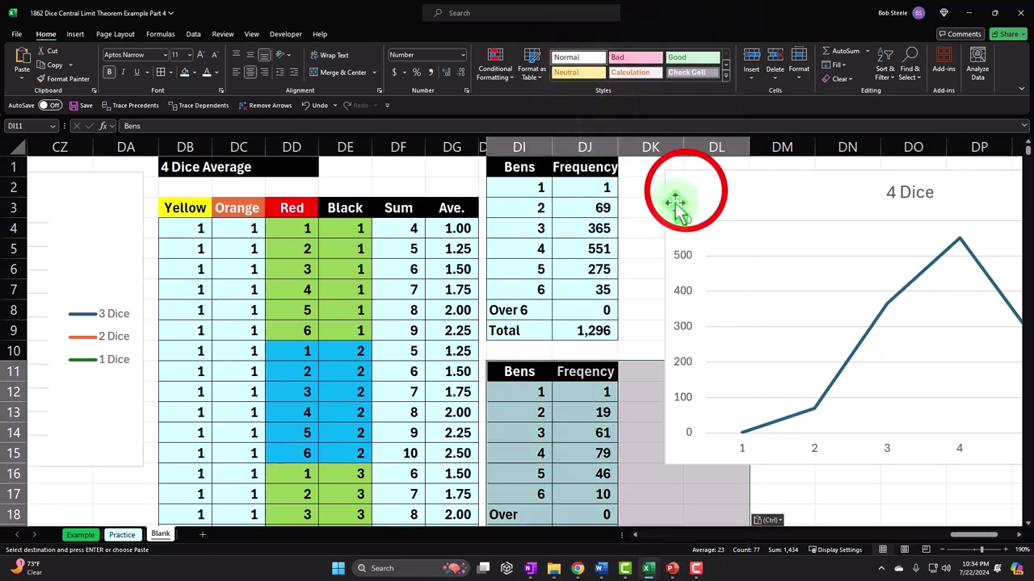
{"action": "left_click_drag", "start_coordinate": [685, 191], "coordinate": [781, 191]}
{"action": "left_click", "coordinate": [693, 388]}
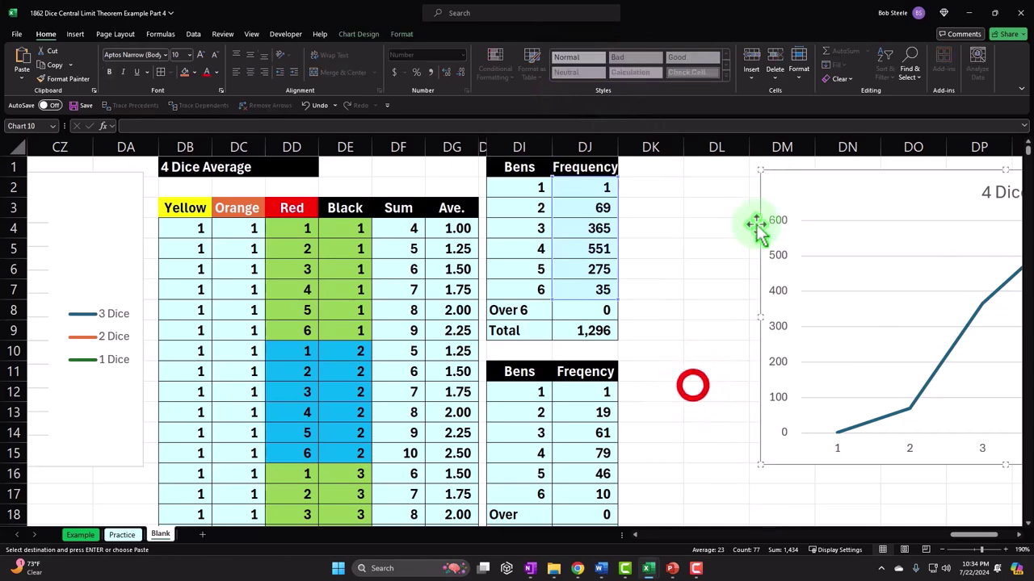
Step: Examine the pasted three-dice frequency table at DI11, including whether DJ14 holds a plain value
{"action": "scroll", "coordinate": [693, 388], "scroll_direction": "down", "scroll_amount": 1}
{"action": "scroll", "coordinate": [693, 387], "scroll_direction": "down", "scroll_amount": 1}
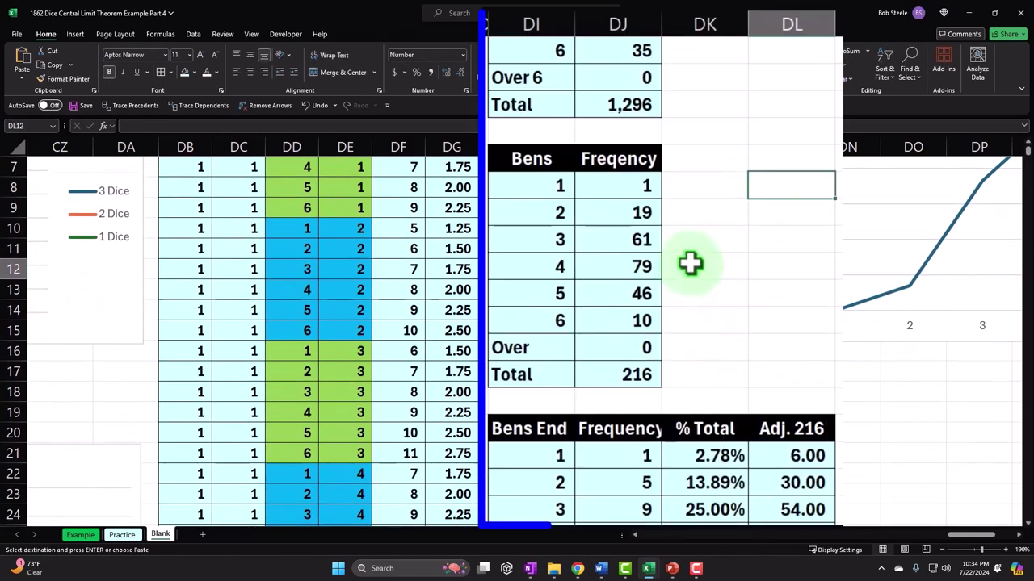
{"action": "left_click", "coordinate": [692, 177]}
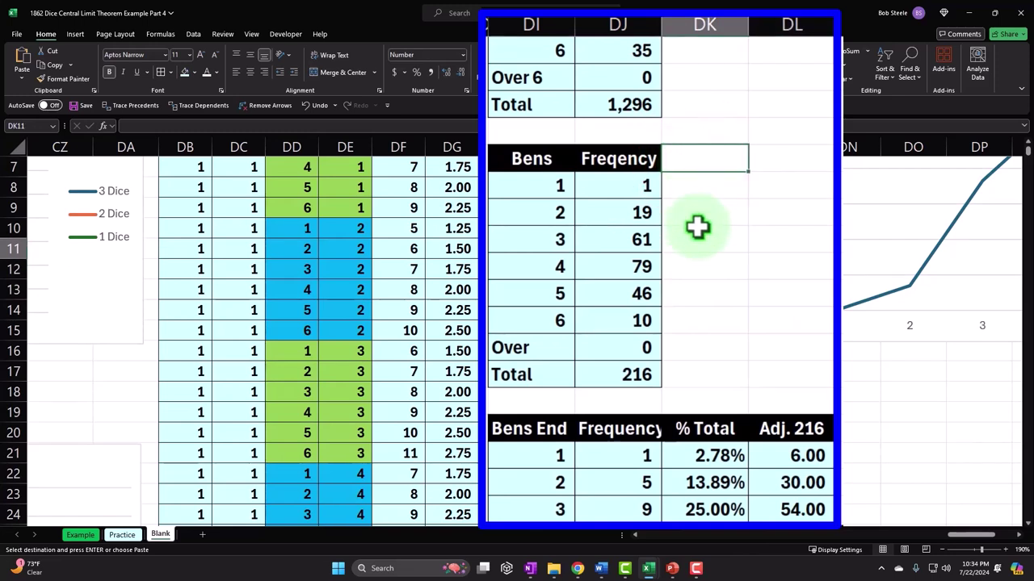
{"action": "left_click", "coordinate": [646, 237]}
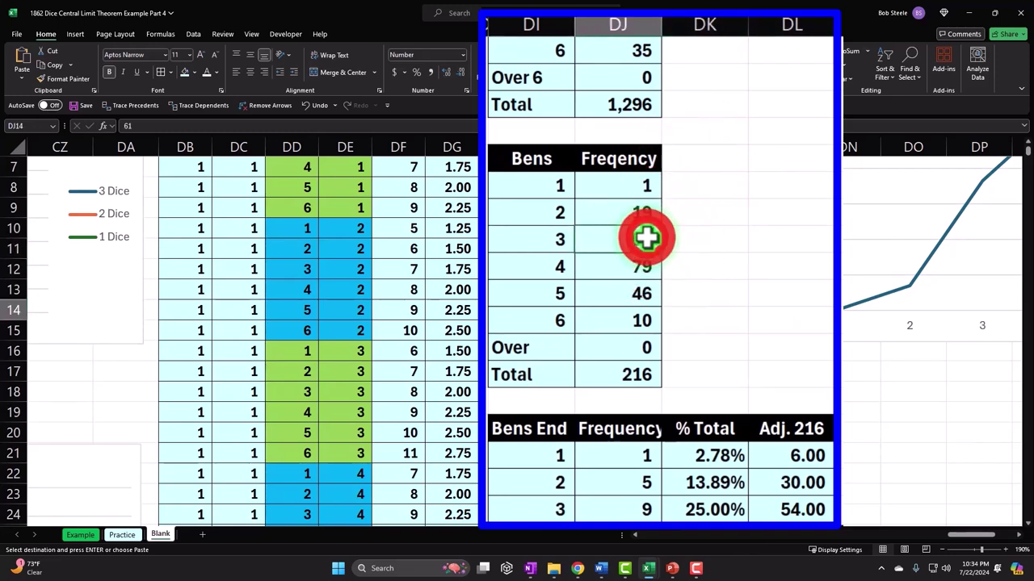
{"action": "key", "text": "Escape"}
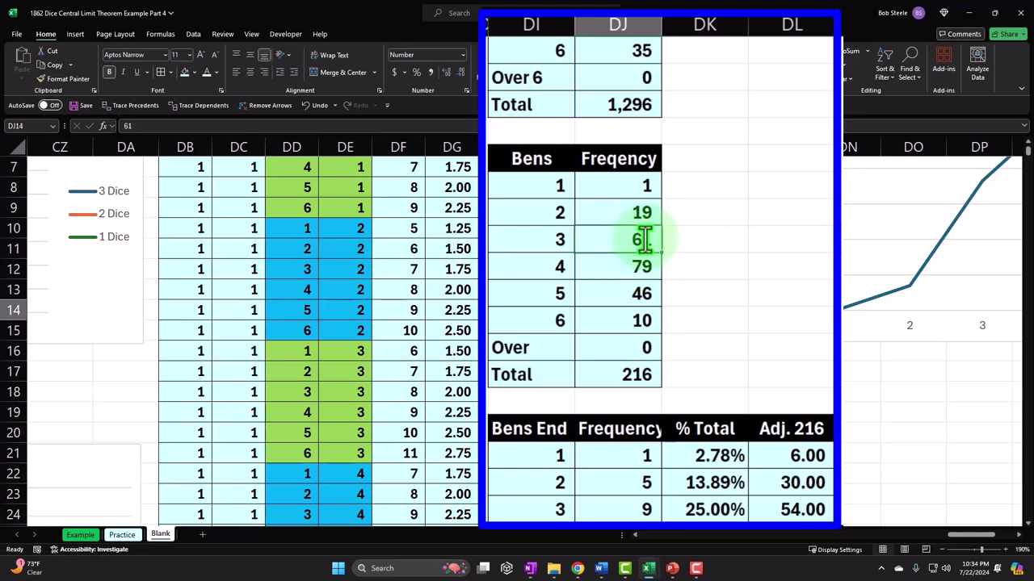
{"action": "key", "text": "Up"}
{"action": "key", "text": "Up"}
{"action": "key", "text": "Up"}
{"action": "key", "text": "Left"}
{"action": "scroll", "coordinate": [643, 356], "scroll_direction": "up", "scroll_amount": 2}
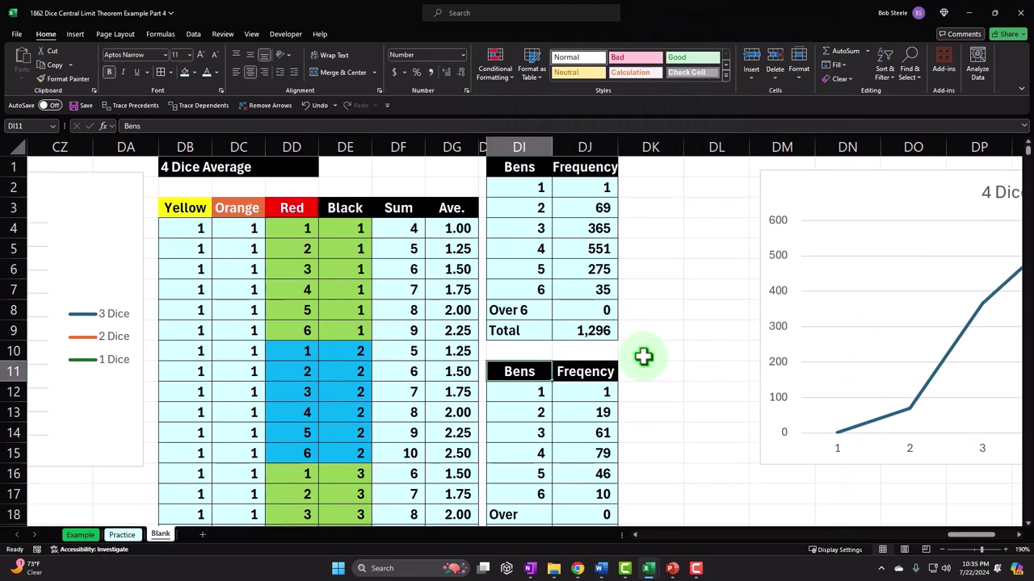
Step: Rename the bin headers of the first two frequency tables to "4 Bens" in DI1 and "3 Bens" in DI11
{"action": "left_click", "coordinate": [514, 167]}
{"action": "double_click", "coordinate": [509, 51]}
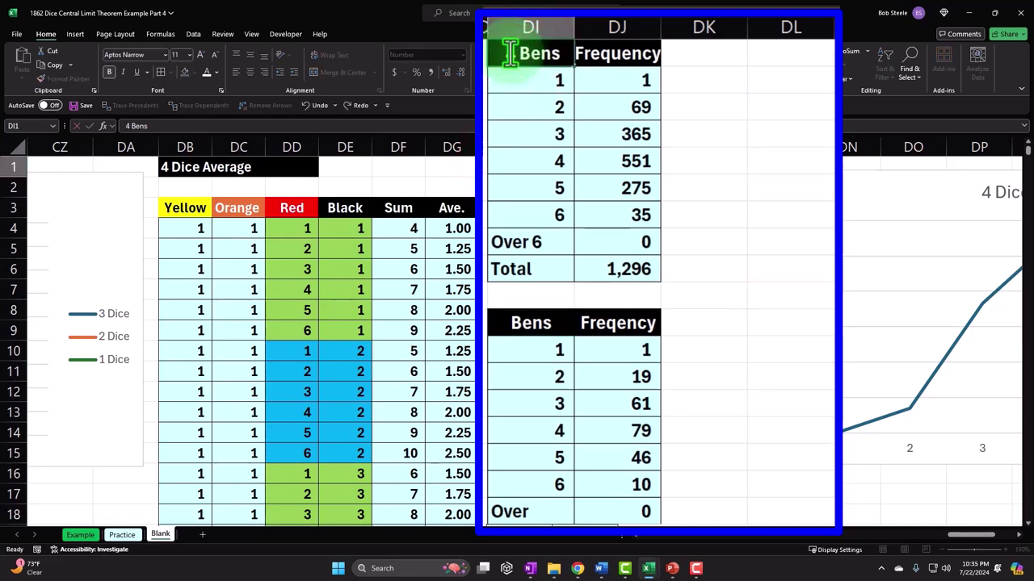
{"action": "type", "text": "4"}
{"action": "left_click", "coordinate": [507, 323]}
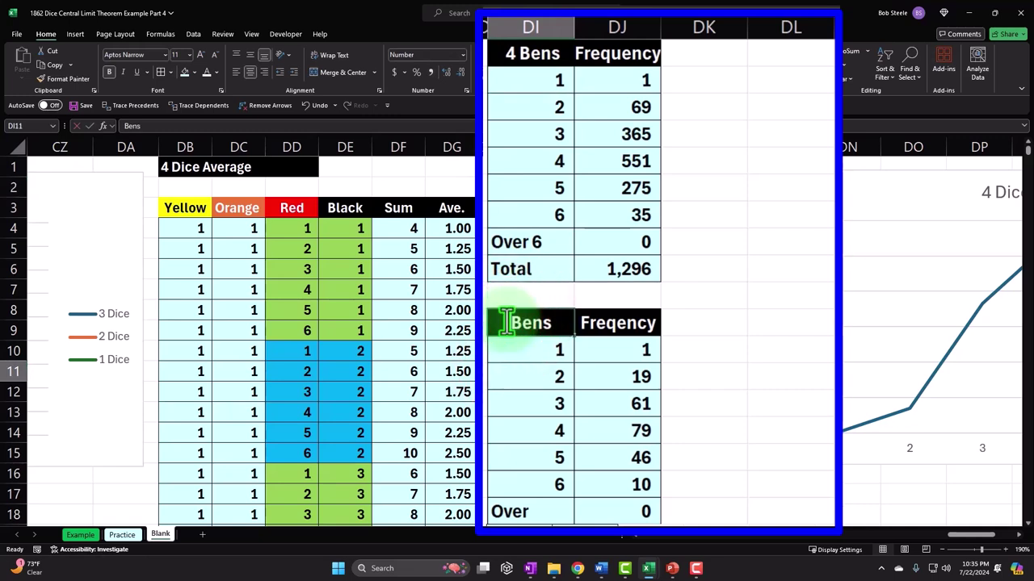
{"action": "double_click", "coordinate": [507, 323]}
{"action": "type", "text": "3"}
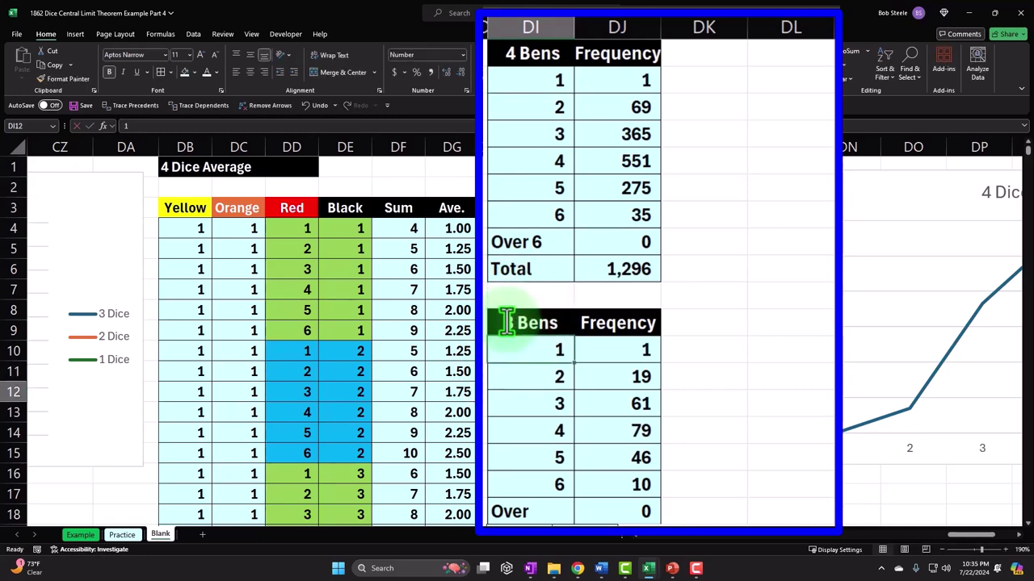
Step: Add the header "% Total" in DK11 and copy the black header formatting from DJ11 onto it
{"action": "key", "text": "Tab"}
{"action": "key", "text": "Tab"}
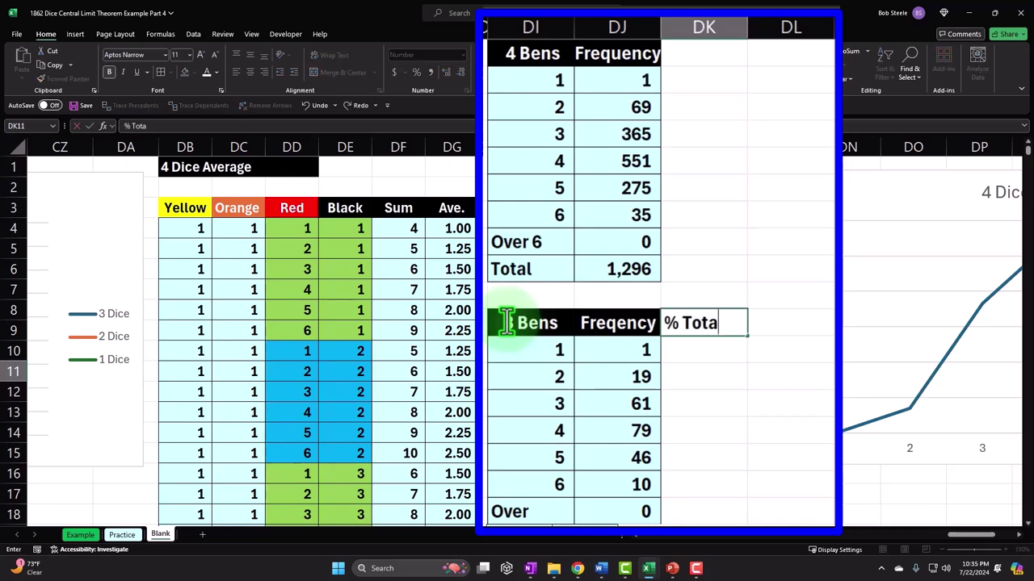
{"action": "key", "text": "Return"}
{"action": "scroll", "coordinate": [612, 385], "scroll_direction": "down", "scroll_amount": 1}
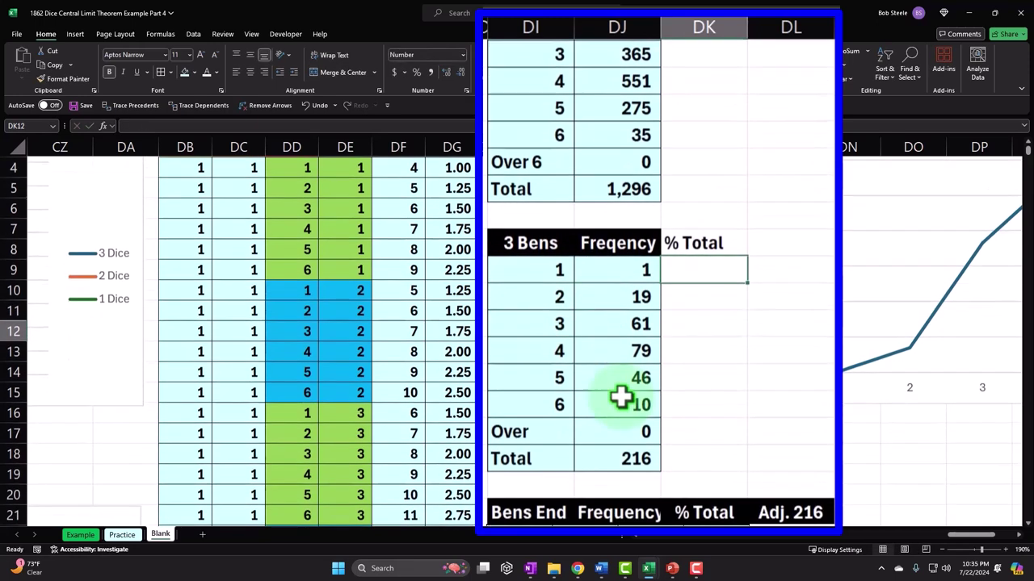
{"action": "left_click", "coordinate": [634, 186]}
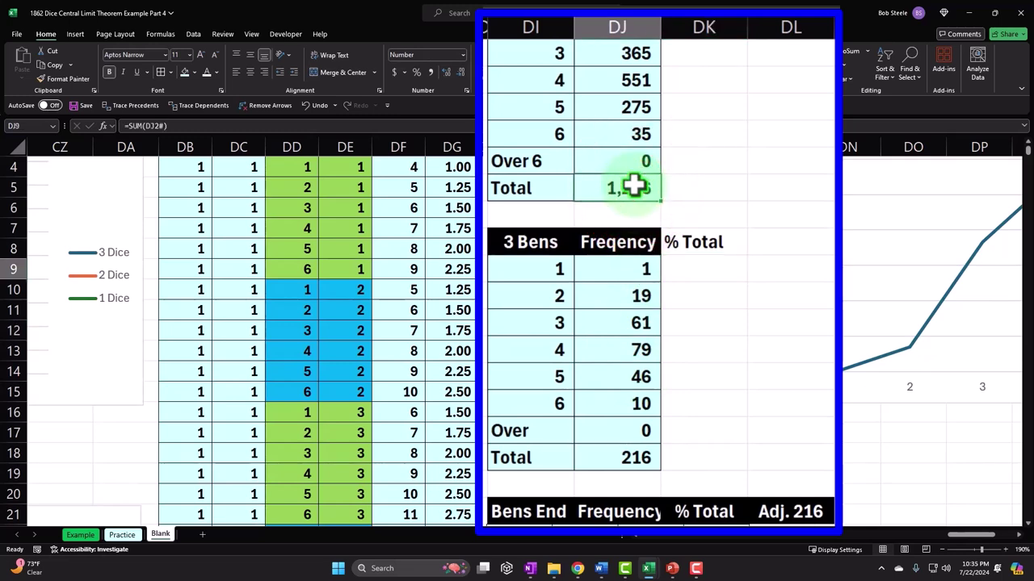
{"action": "left_click", "coordinate": [646, 251]}
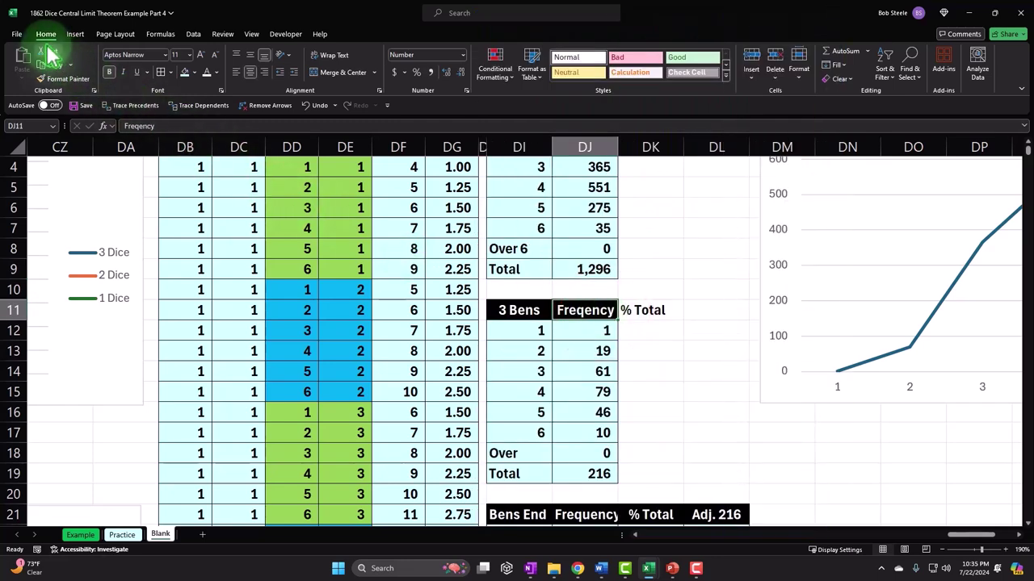
{"action": "left_click", "coordinate": [134, 166]}
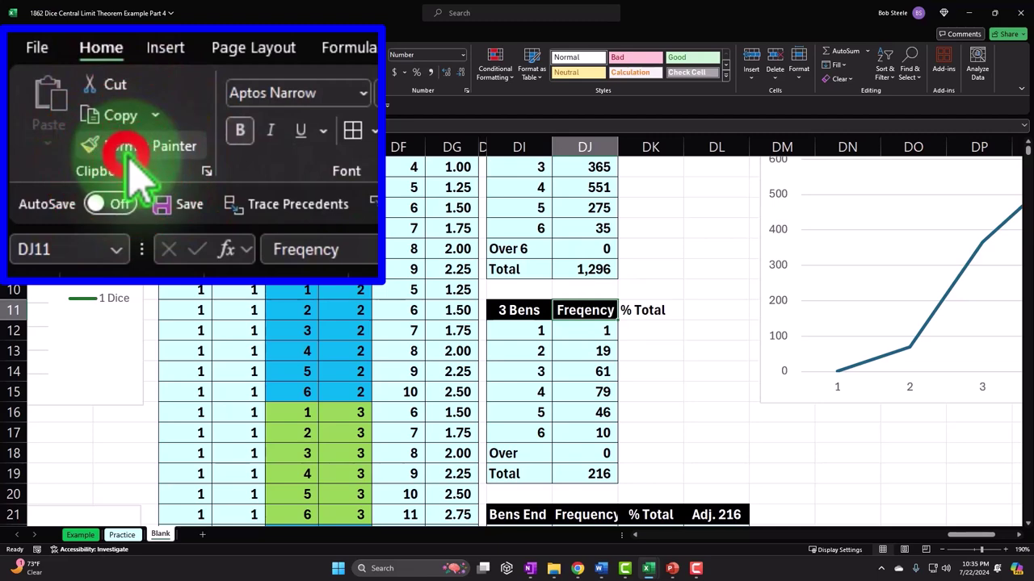
{"action": "left_click", "coordinate": [650, 310]}
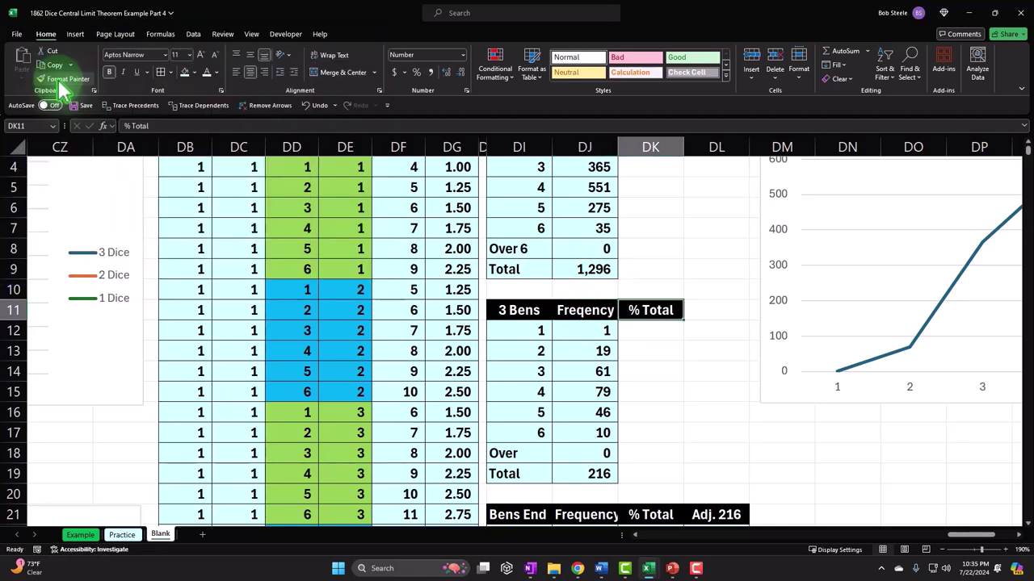
Step: Enter the formula =DJ12/$DJ$19 in DK12 to calculate the first bin's share of the three-dice total
{"action": "left_click", "coordinate": [650, 330]}
{"action": "type", "text": "="}
{"action": "key", "text": "Left"}
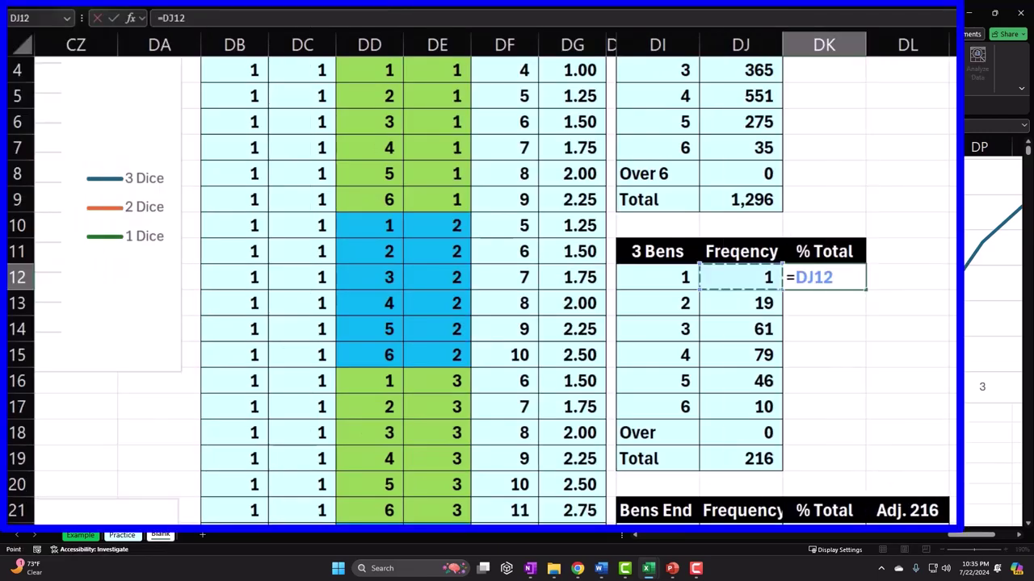
{"action": "type", "text": "/"}
{"action": "key", "text": "Down"}
{"action": "key", "text": "Down"}
{"action": "key", "text": "Down"}
{"action": "key", "text": "Down"}
{"action": "key", "text": "Down"}
{"action": "key", "text": "Down"}
{"action": "key", "text": "Down"}
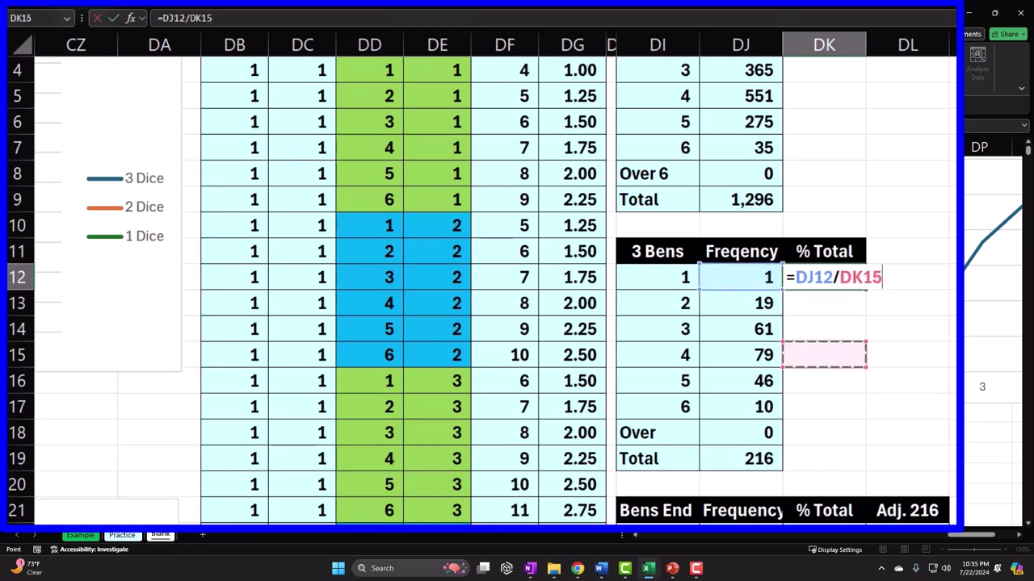
{"action": "key", "text": "Left"}
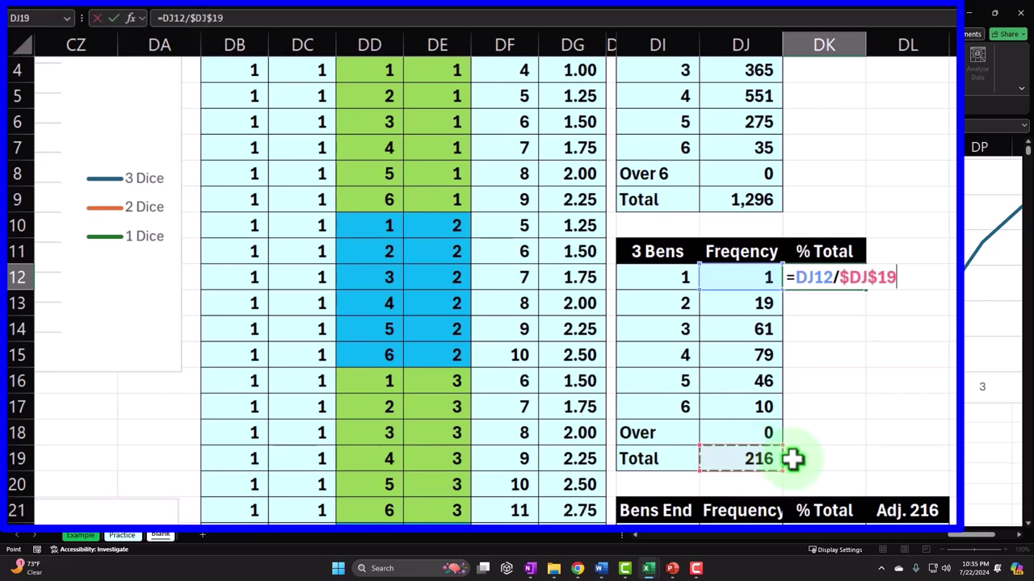
{"action": "key", "text": "Return"}
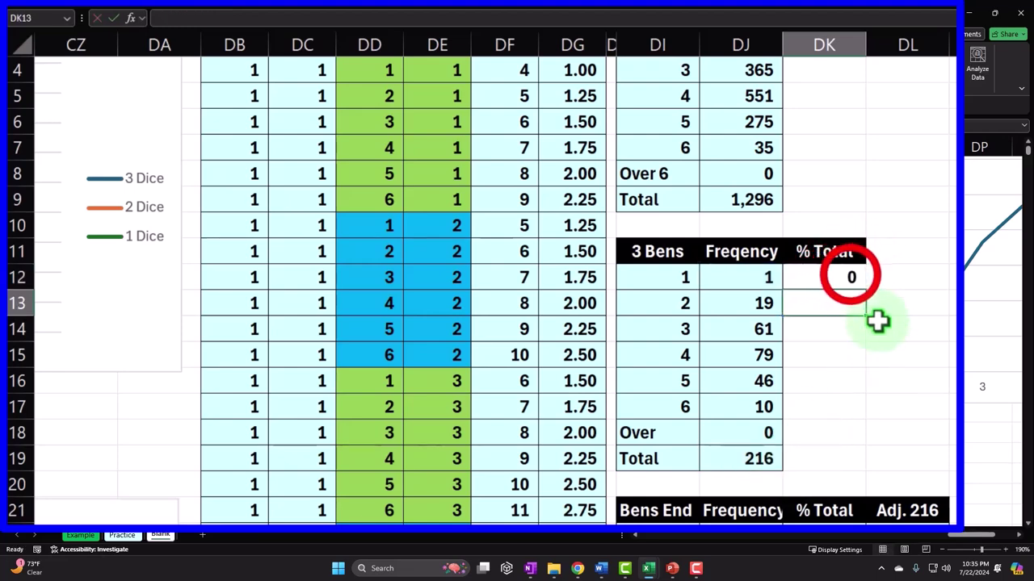
Step: Format DK12 as a percentage with two decimals and fill its formula down through DK19
{"action": "left_click", "coordinate": [849, 275]}
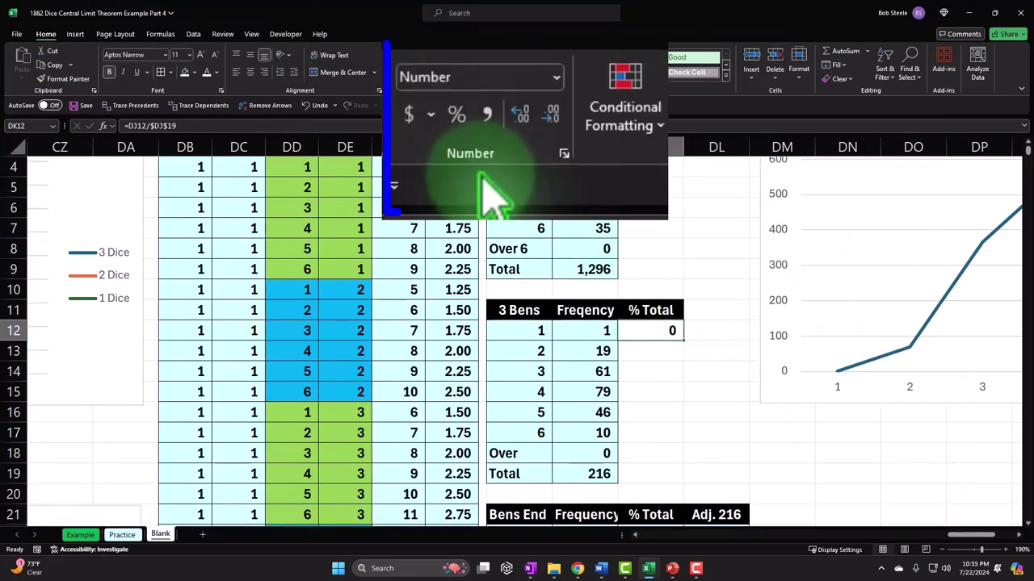
{"action": "left_click", "coordinate": [457, 115]}
{"action": "left_click", "coordinate": [520, 115]}
{"action": "left_click", "coordinate": [520, 114]}
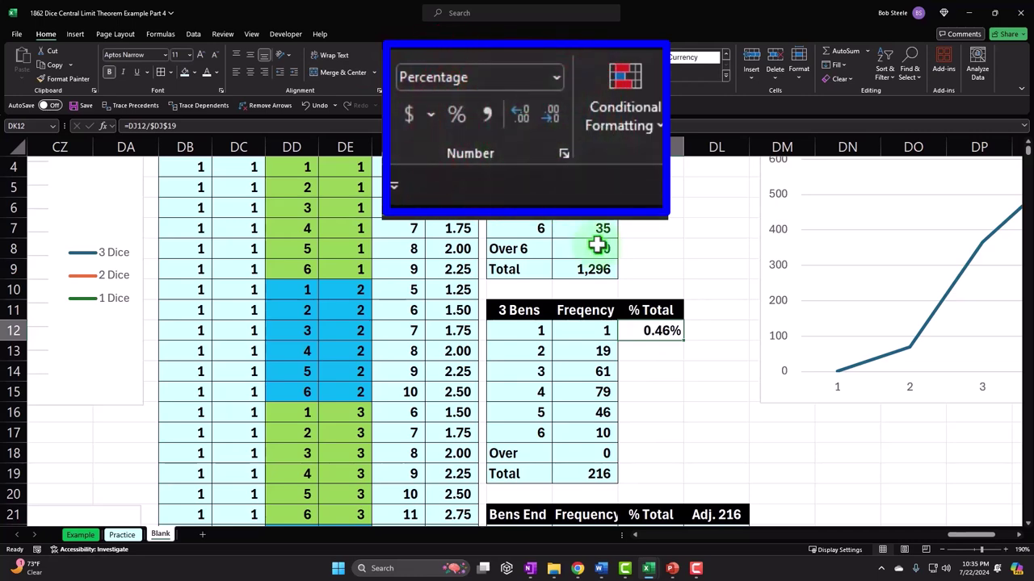
{"action": "left_click", "coordinate": [683, 342]}
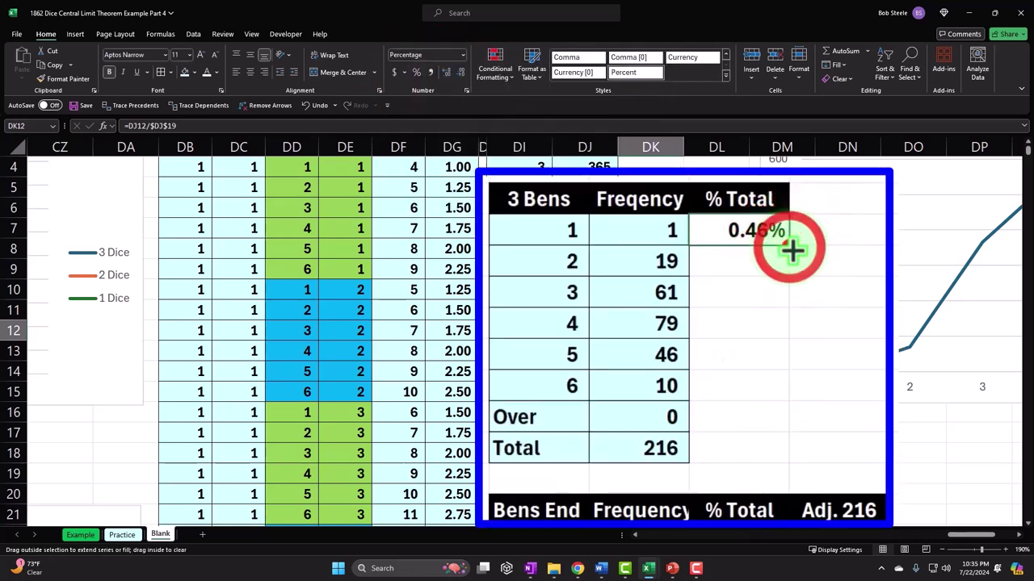
{"action": "double_click", "coordinate": [684, 341]}
Step: Replace the filled formula in the DK19 total cell with =SUM(DK12:DK18)
{"action": "left_click", "coordinate": [760, 445]}
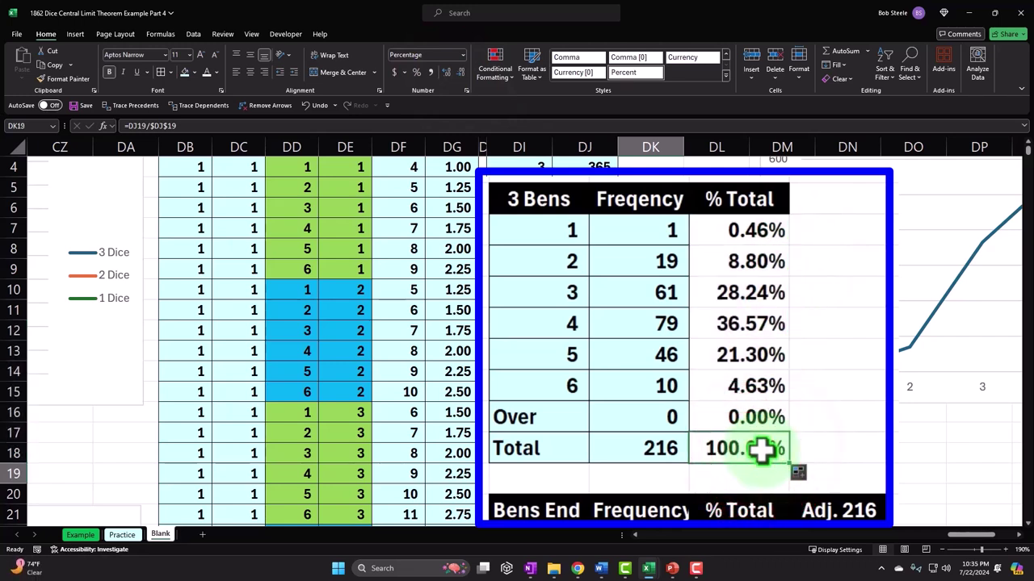
{"action": "key", "text": "Delete"}
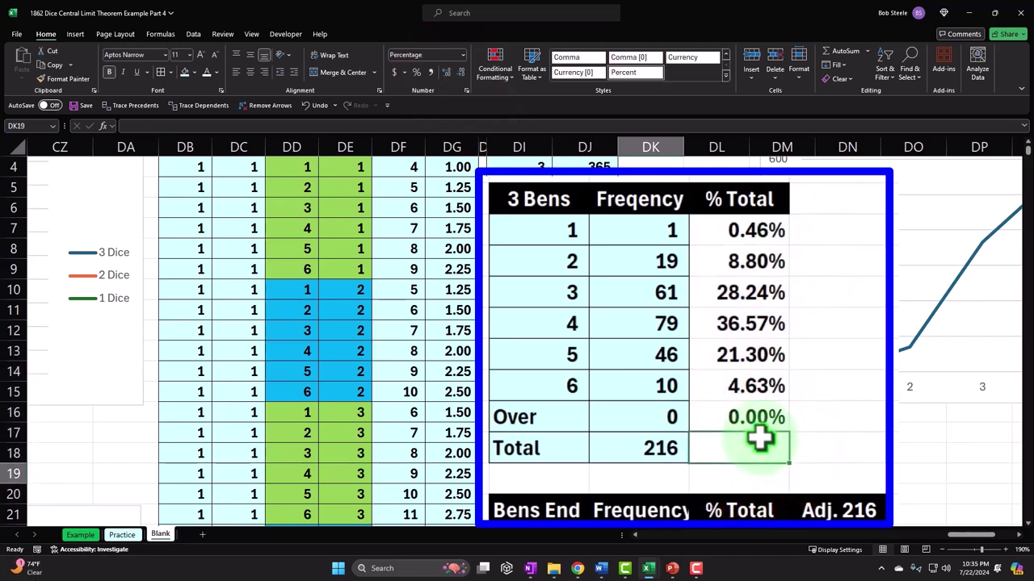
{"action": "key", "text": "alt+equal"}
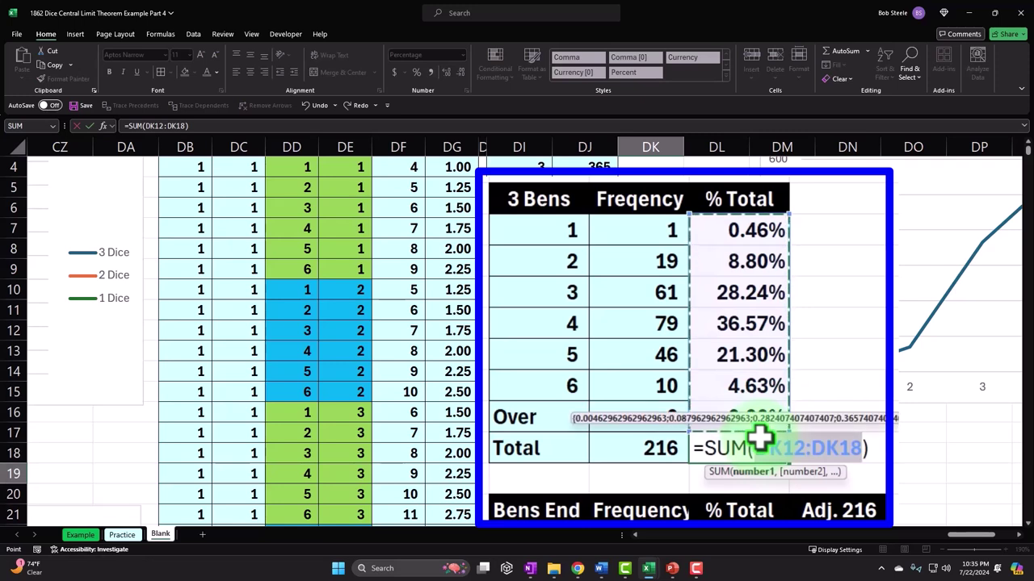
{"action": "key", "text": "Return"}
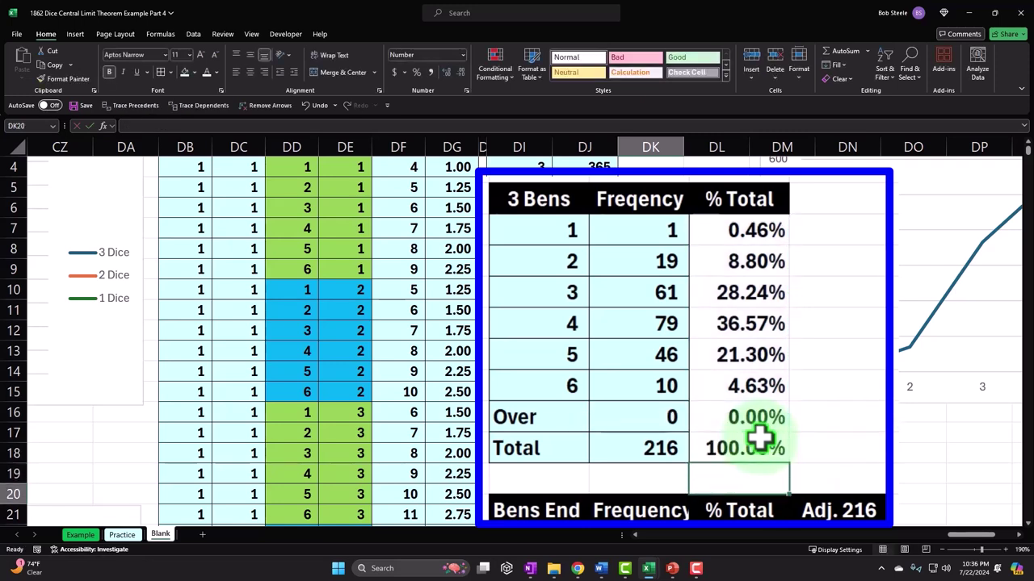
Step: Add the header "Adj. 1,296" in DL11, beside the three-dice table's % Total header
{"action": "key", "text": "Right"}
{"action": "key", "text": "Up"}
{"action": "key", "text": "Up"}
{"action": "key", "text": "Up"}
{"action": "key", "text": "Up"}
{"action": "key", "text": "Up"}
{"action": "key", "text": "Up"}
{"action": "key", "text": "Up"}
{"action": "key", "text": "Up"}
{"action": "key", "text": "Up"}
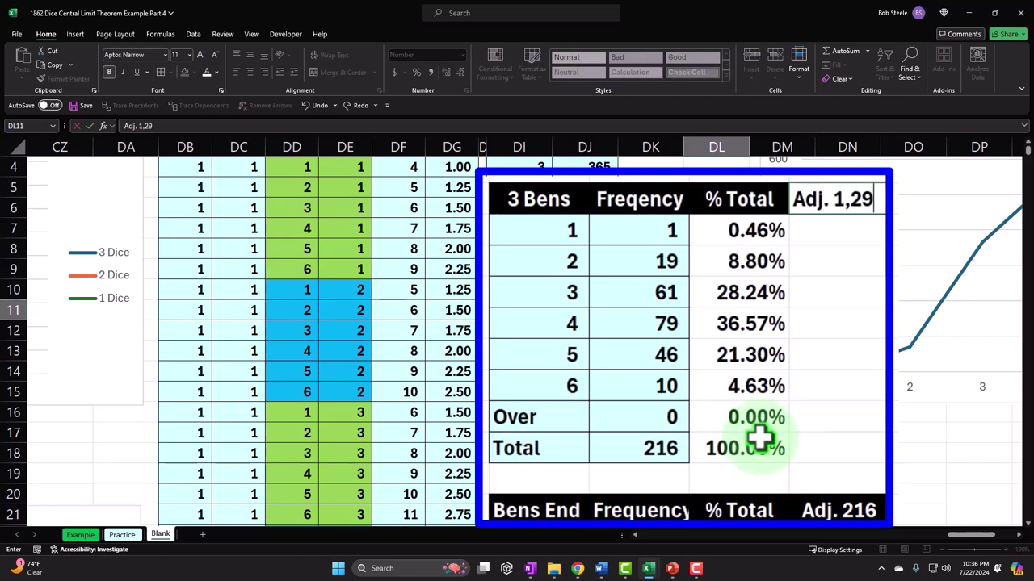
{"action": "type", "text": "6"}
{"action": "key", "text": "Return"}
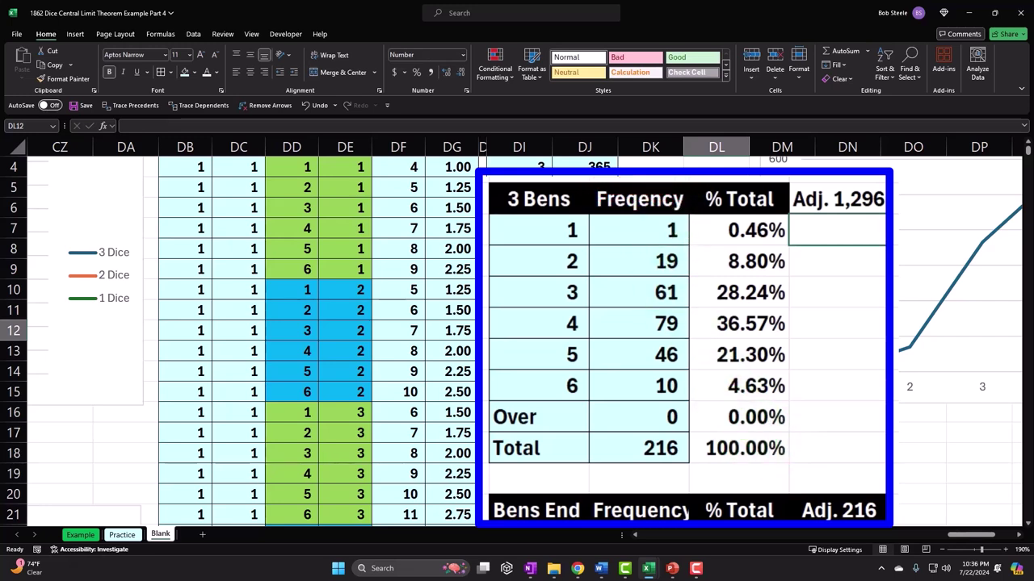
{"action": "left_click", "coordinate": [675, 433]}
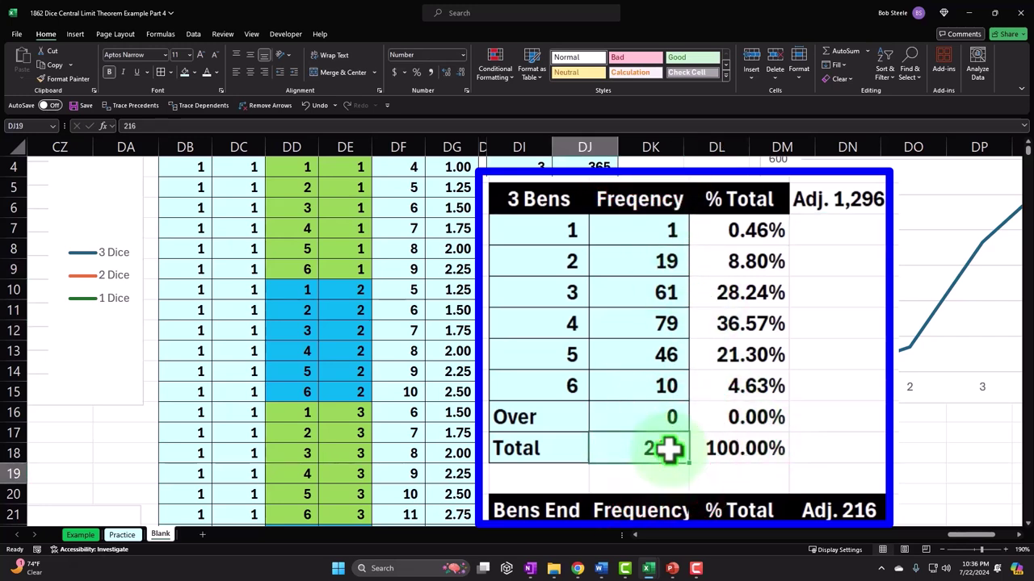
Step: Enter =DK12*$DJ$9 in DL12 to scale the three-dice share to four-dice outcomes and fill it down through DL18
{"action": "left_click", "coordinate": [835, 234]}
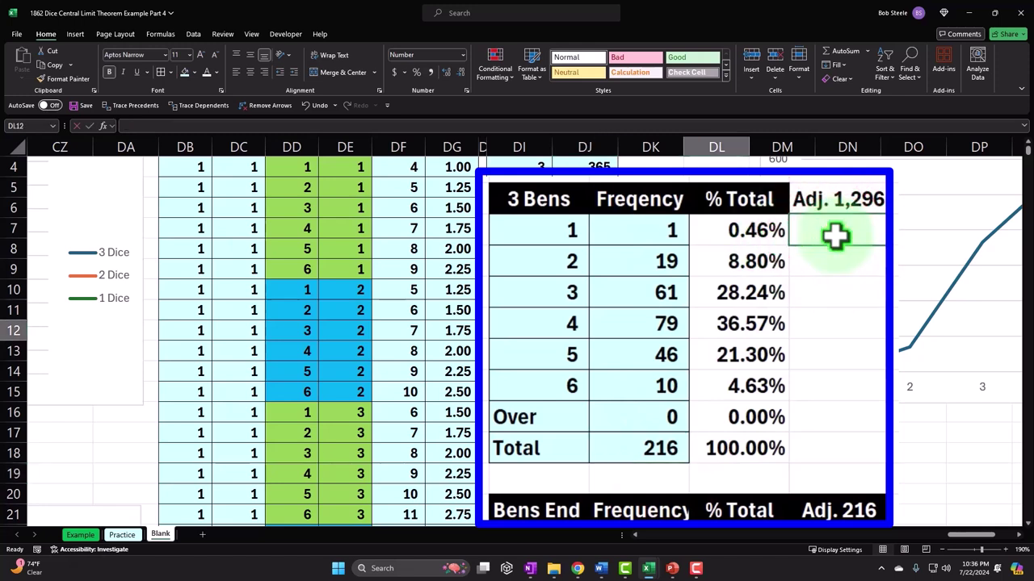
{"action": "type", "text": "="}
{"action": "key", "text": "Left"}
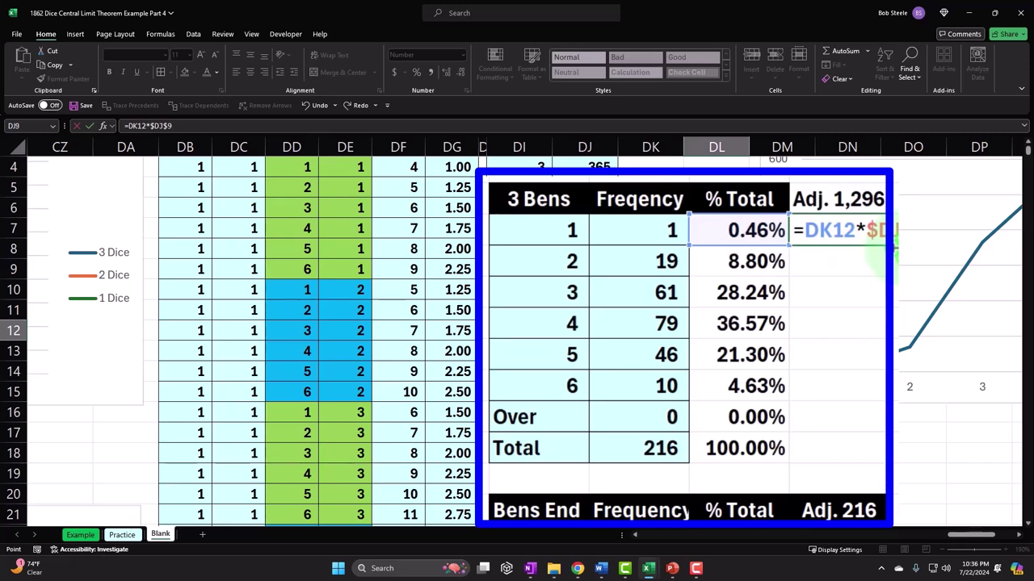
{"action": "key", "text": "Return"}
{"action": "left_click", "coordinate": [858, 233]}
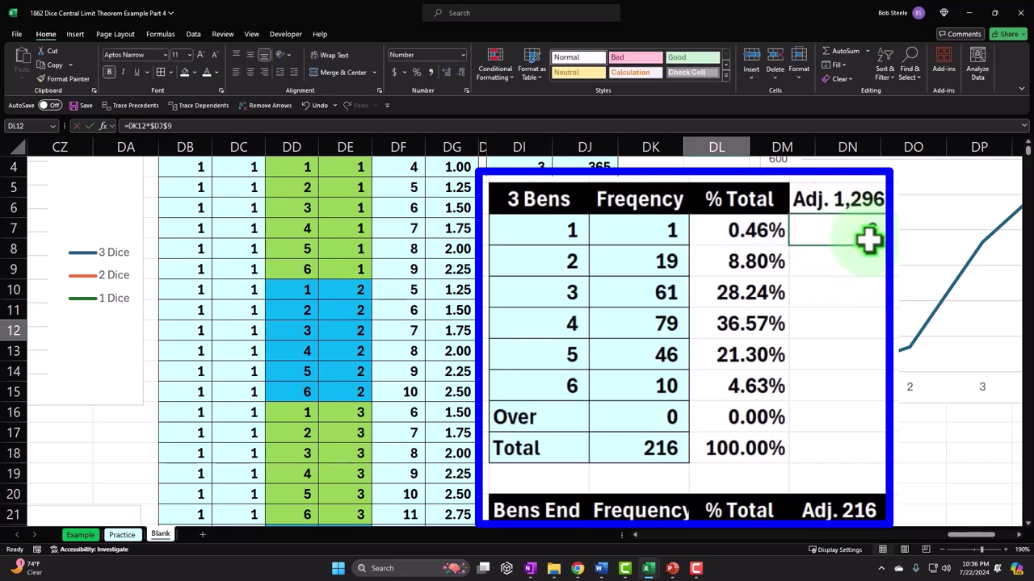
{"action": "double_click", "coordinate": [886, 245]}
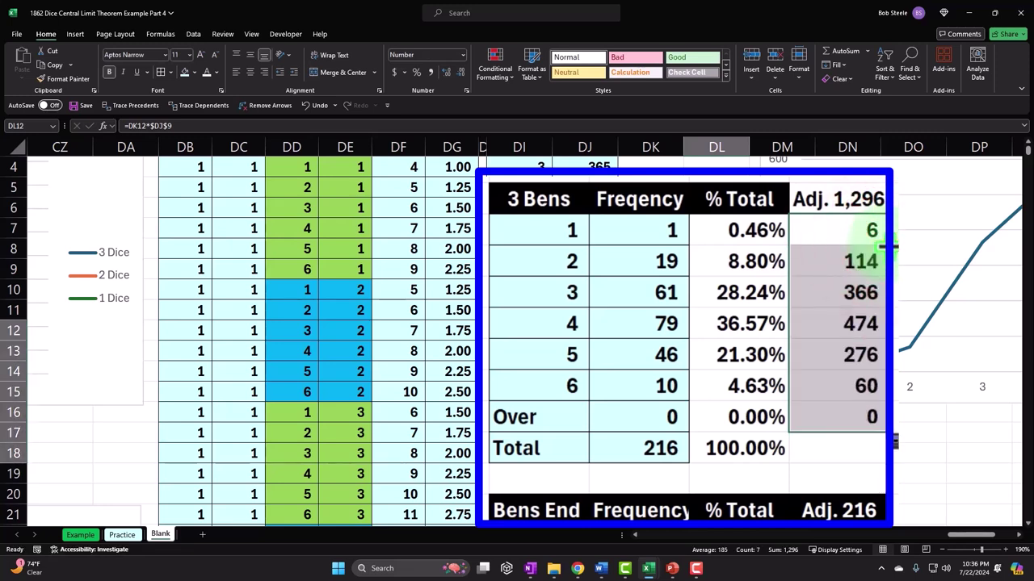
Step: Total the three-dice adjusted column in DL19 with =SUM(DL12:DL18)
{"action": "left_click", "coordinate": [828, 447]}
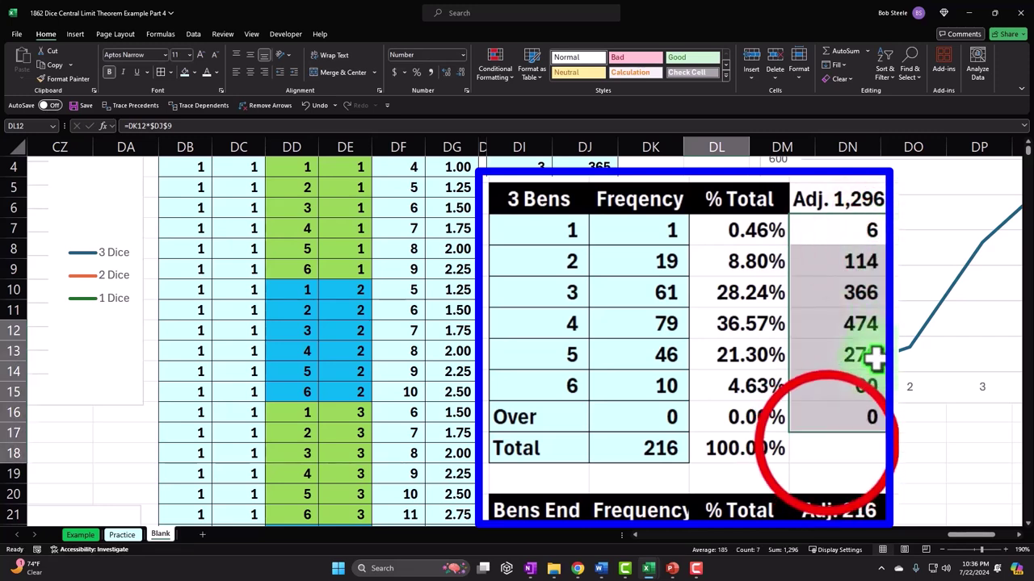
{"action": "key", "text": "alt+equal"}
{"action": "key", "text": "Return"}
{"action": "left_click", "coordinate": [828, 440]}
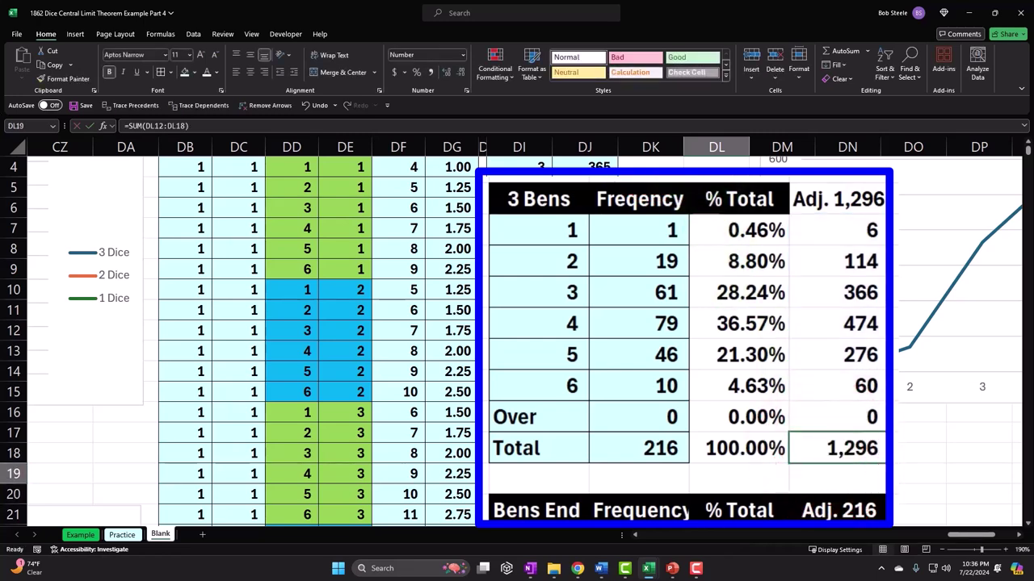
Step: Give the DK11 header black fill with white, centred text and copy its formatting to the Adj. 1,296 header in DL11
{"action": "left_click", "coordinate": [658, 303]}
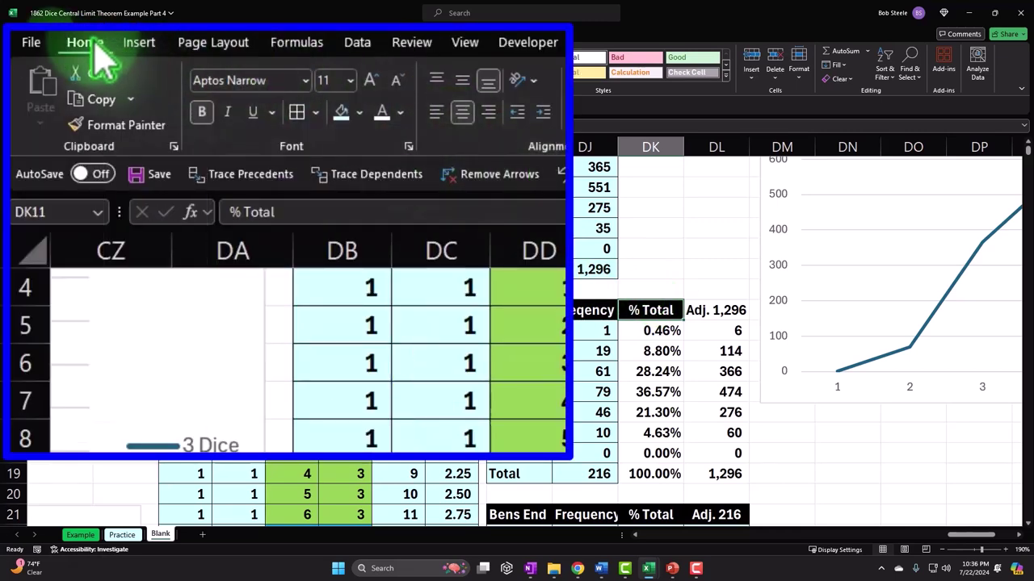
{"action": "left_click", "coordinate": [358, 112]}
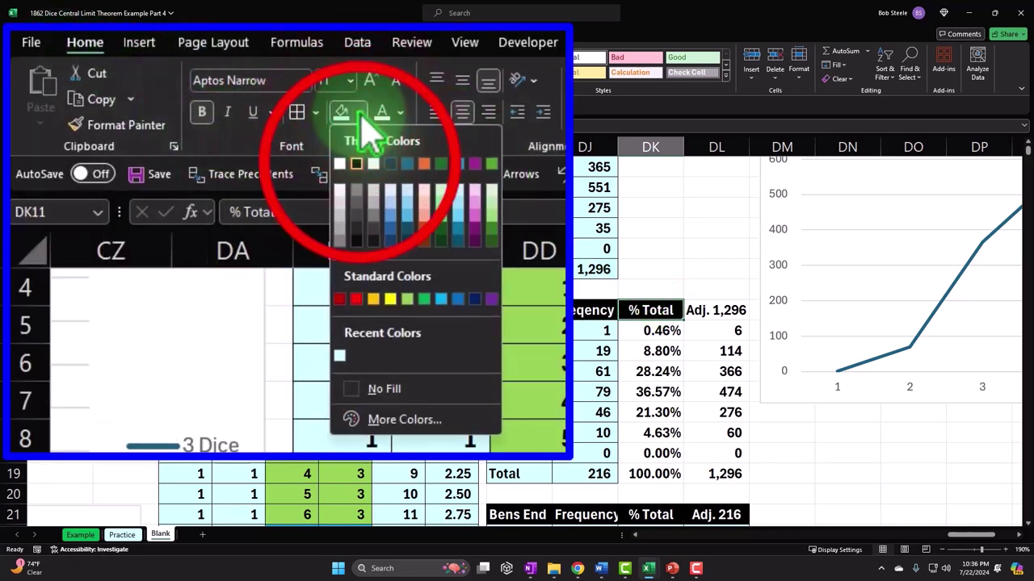
{"action": "left_click", "coordinate": [357, 172]}
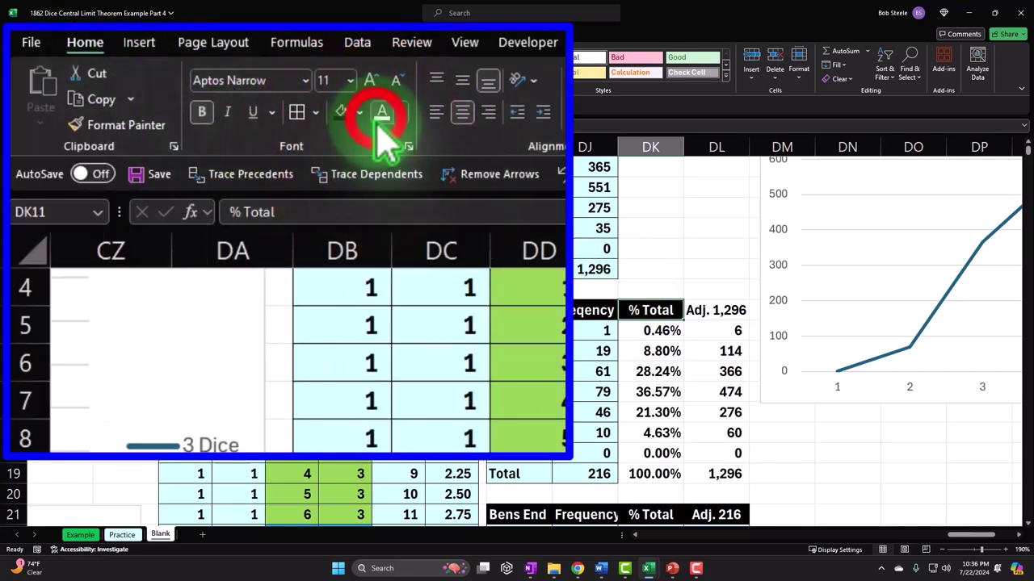
{"action": "left_click", "coordinate": [462, 111]}
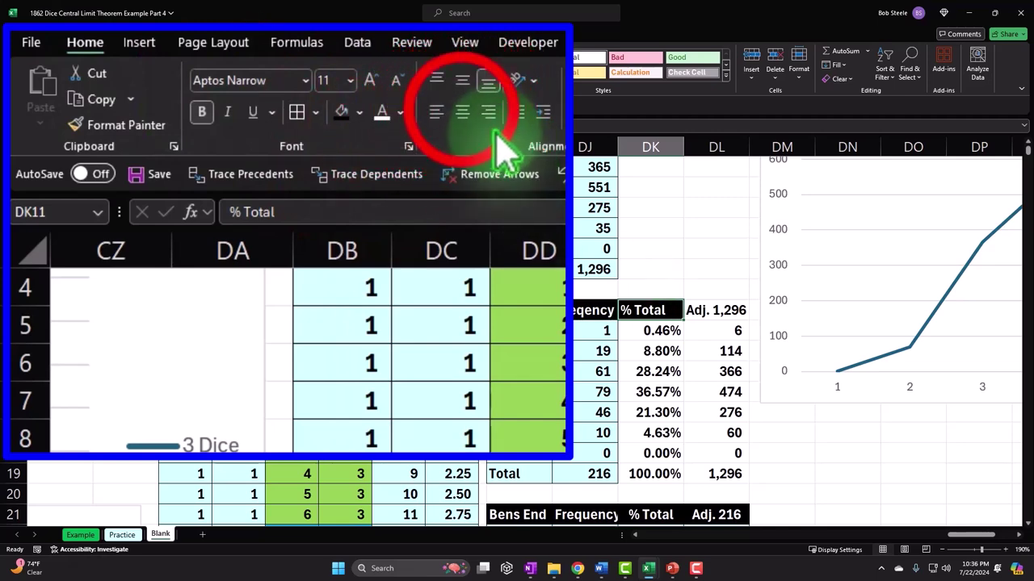
{"action": "left_click", "coordinate": [159, 129]}
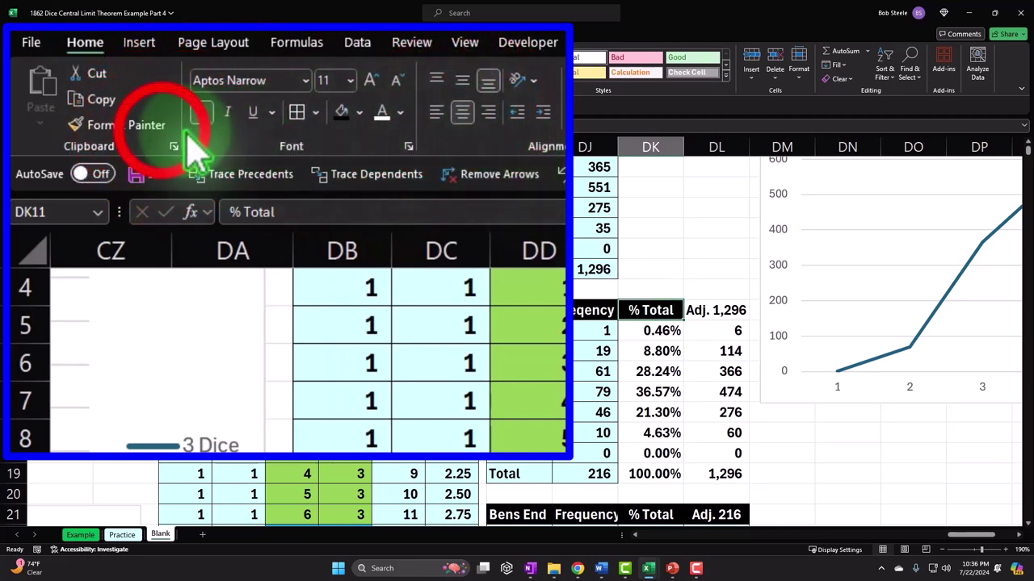
{"action": "key", "text": "Right"}
{"action": "key", "text": "Return"}
Step: Apply borders and the light blue fill to the three-dice percentage and adjusted cells DK12:DL19
{"action": "left_click_drag", "start_coordinate": [646, 330], "coordinate": [700, 474]}
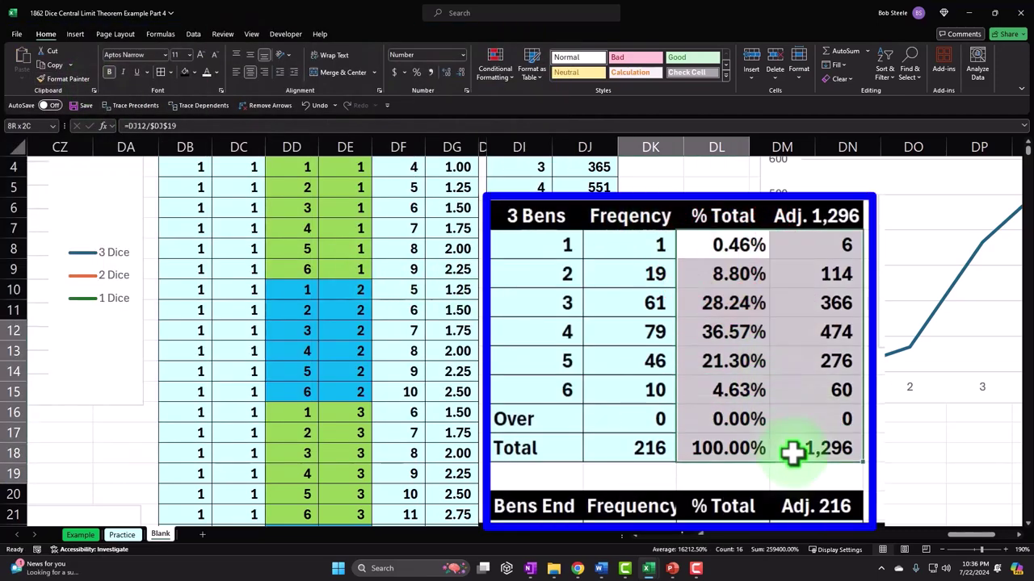
{"action": "left_click", "coordinate": [184, 72]}
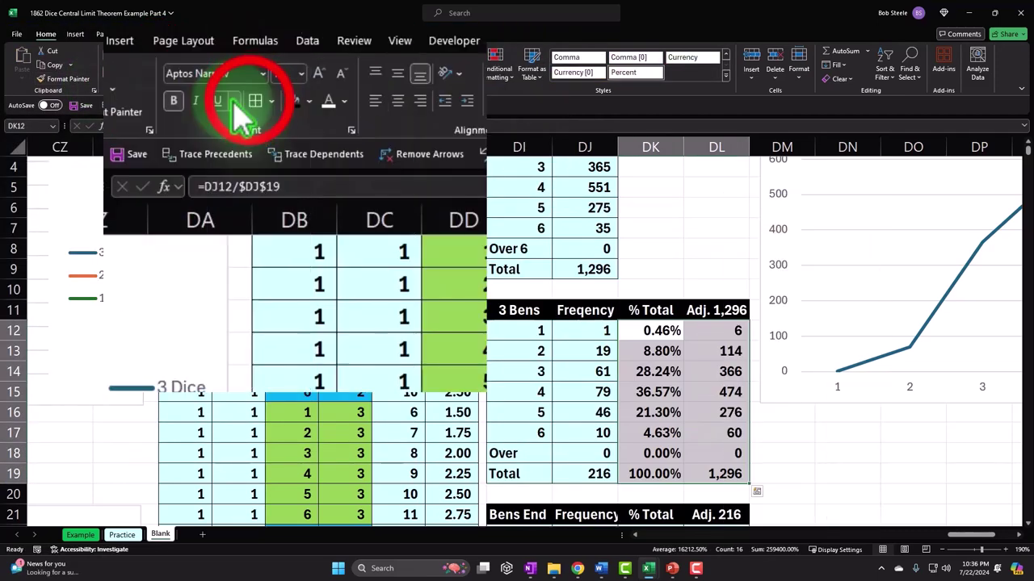
{"action": "left_click", "coordinate": [307, 102]}
{"action": "left_click", "coordinate": [294, 313]}
Step: Replace the "Bens End" header in DI21 of the two-dice table with "2 Bens"
{"action": "scroll", "coordinate": [491, 293], "scroll_direction": "down", "scroll_amount": 2}
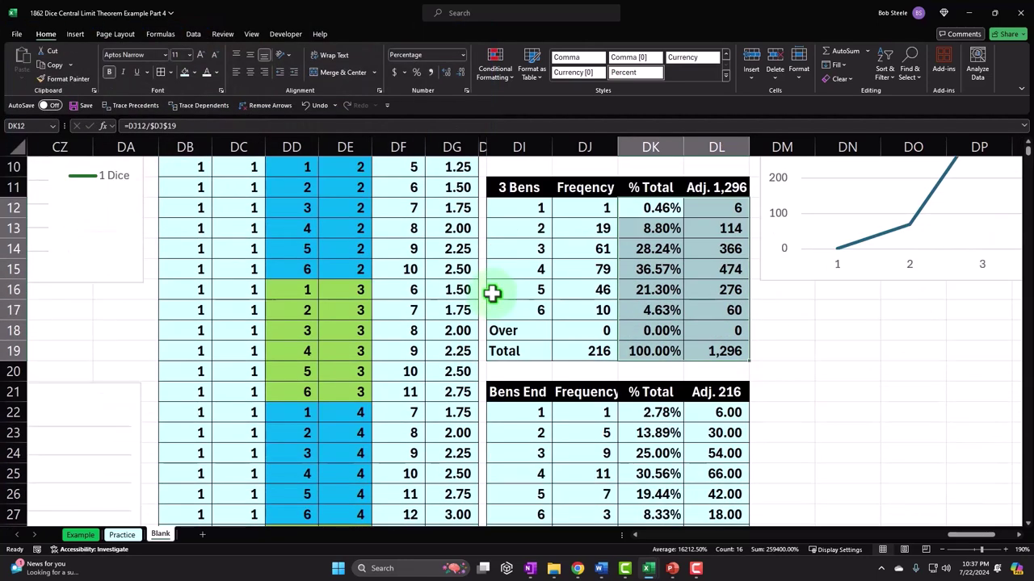
{"action": "scroll", "coordinate": [493, 293], "scroll_direction": "down", "scroll_amount": 1}
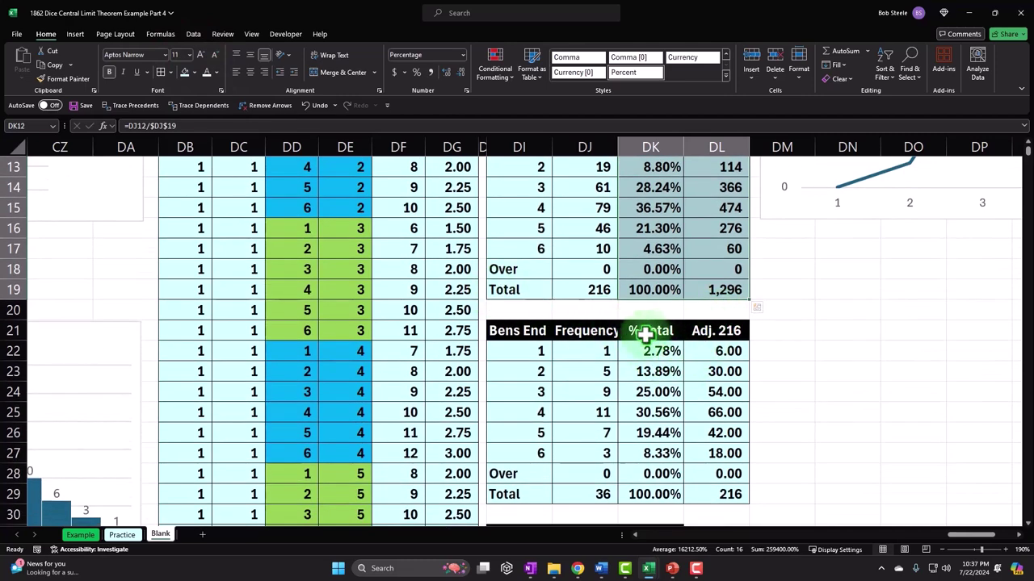
{"action": "scroll", "coordinate": [623, 358], "scroll_direction": "up", "scroll_amount": 4}
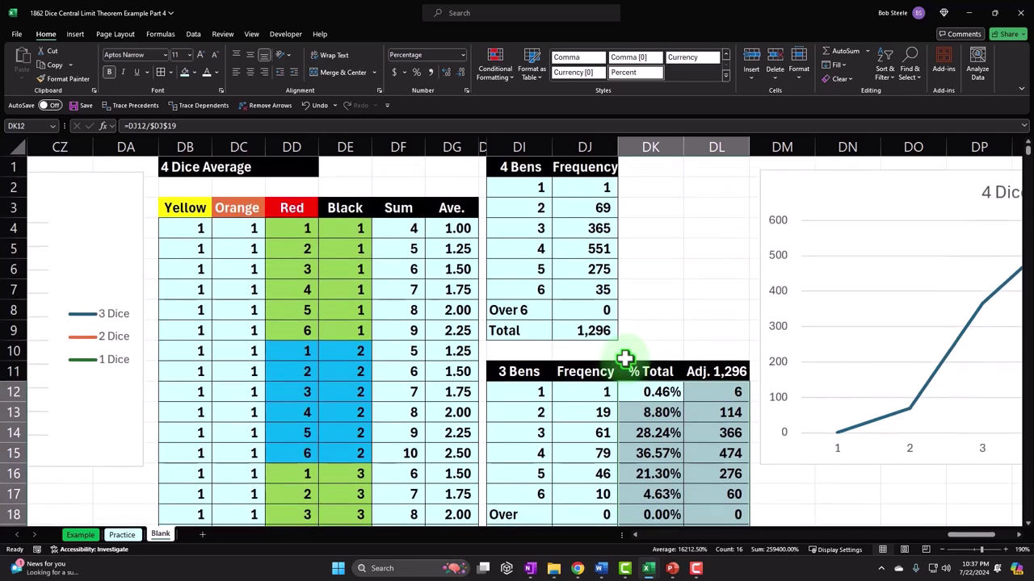
{"action": "scroll", "coordinate": [539, 261], "scroll_direction": "down", "scroll_amount": 4}
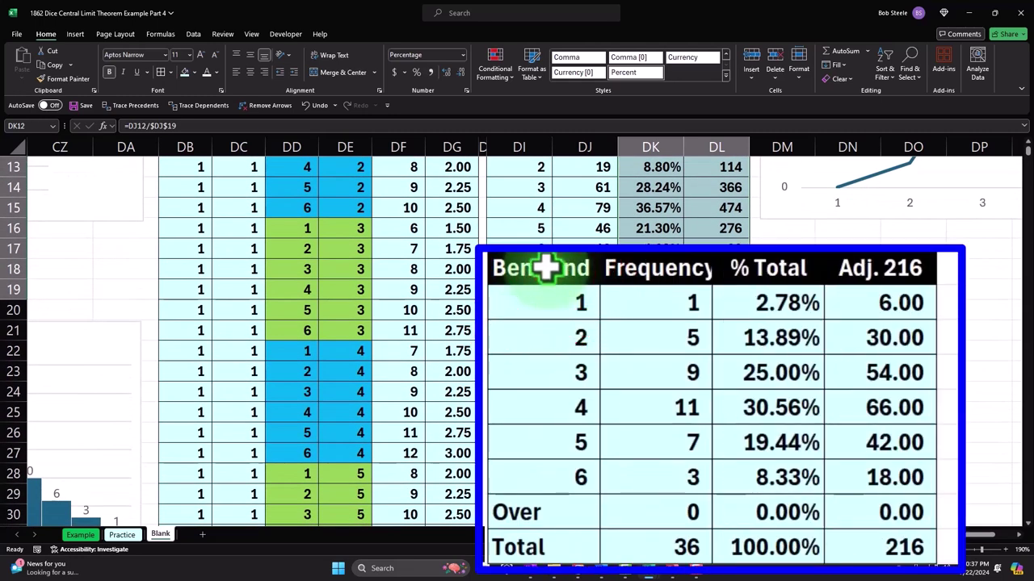
{"action": "left_click", "coordinate": [548, 269]}
{"action": "type", "text": "2 Be"}
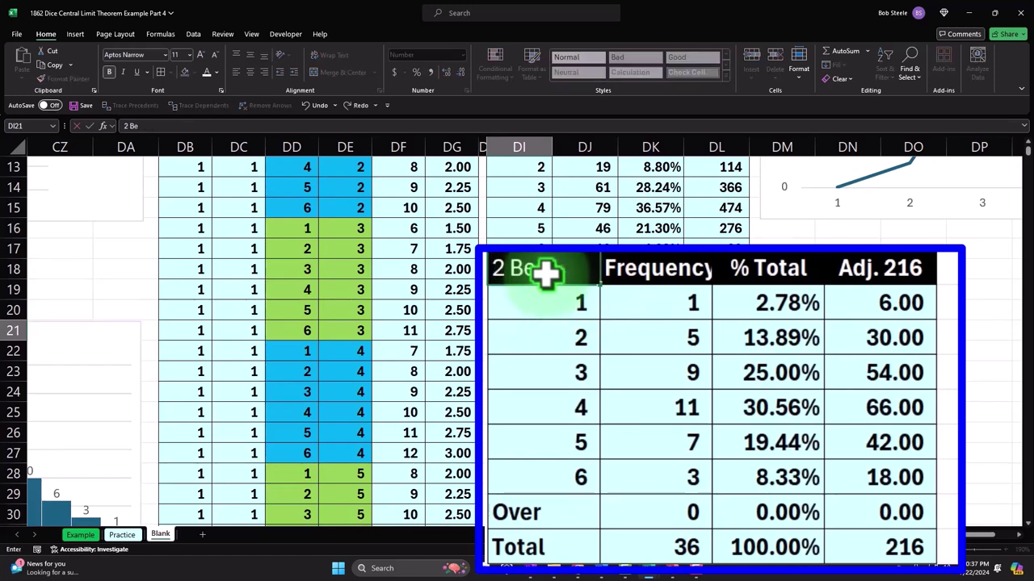
{"action": "type", "text": "ns"}
{"action": "key", "text": "Return"}
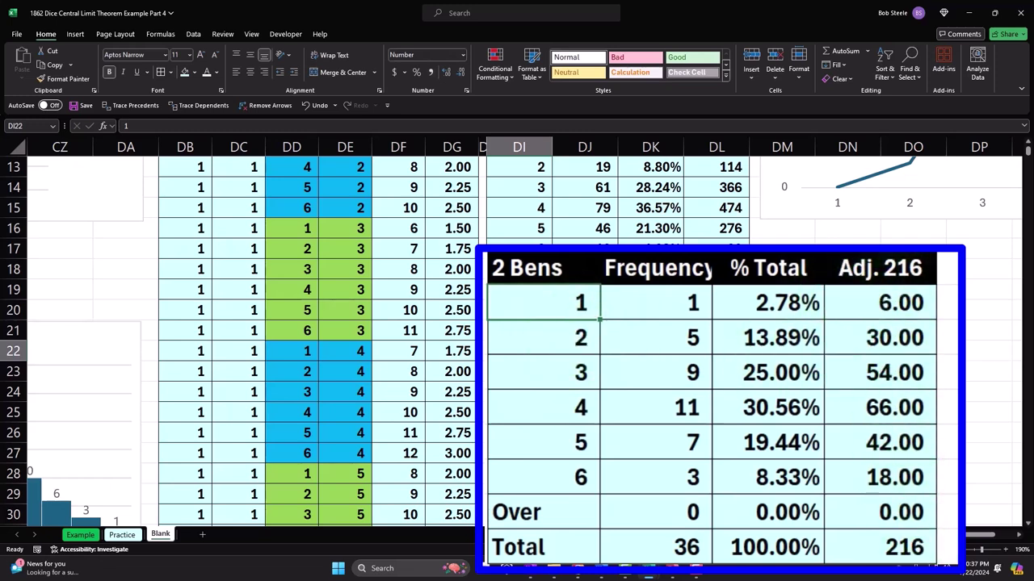
Step: Enter =DK22*$DL$19 in DL22 to adjust the two-dice percentages and fill the formula down through DL29
{"action": "left_click", "coordinate": [903, 302]}
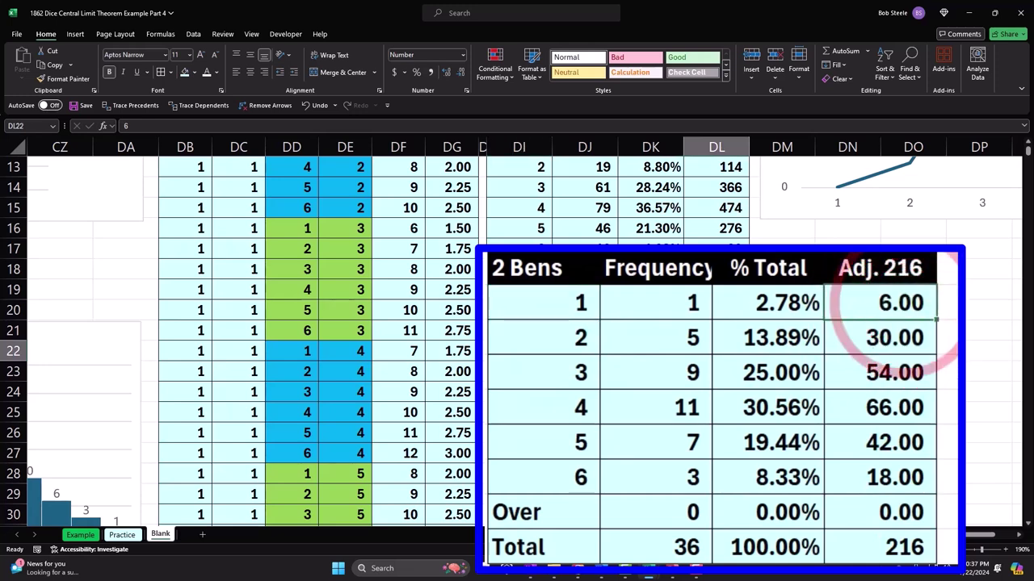
{"action": "type", "text": "="}
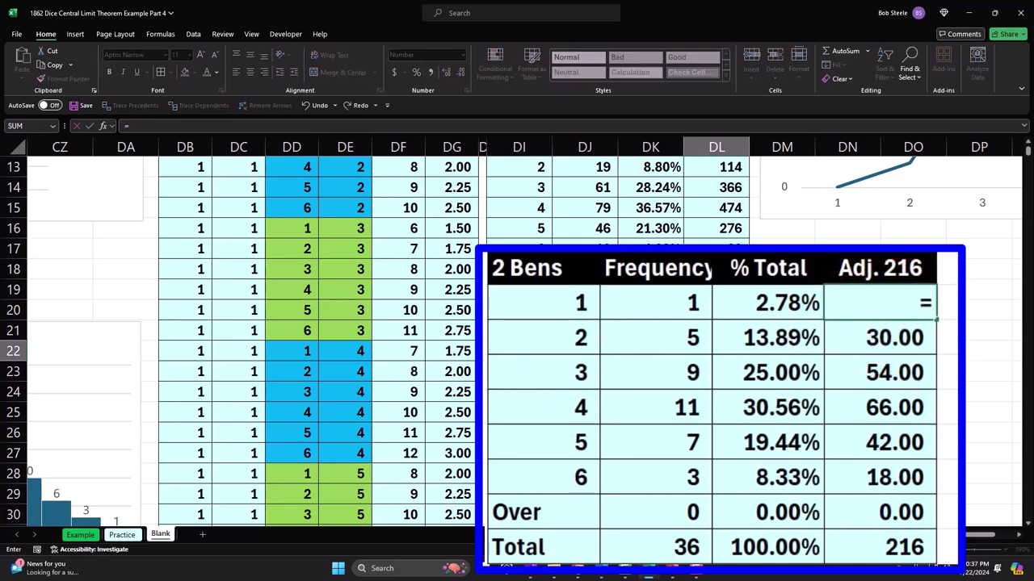
{"action": "left_click", "coordinate": [767, 302]}
{"action": "type", "text": "*"}
{"action": "key", "text": "Up"}
{"action": "key", "text": "Up"}
{"action": "key", "text": "Up"}
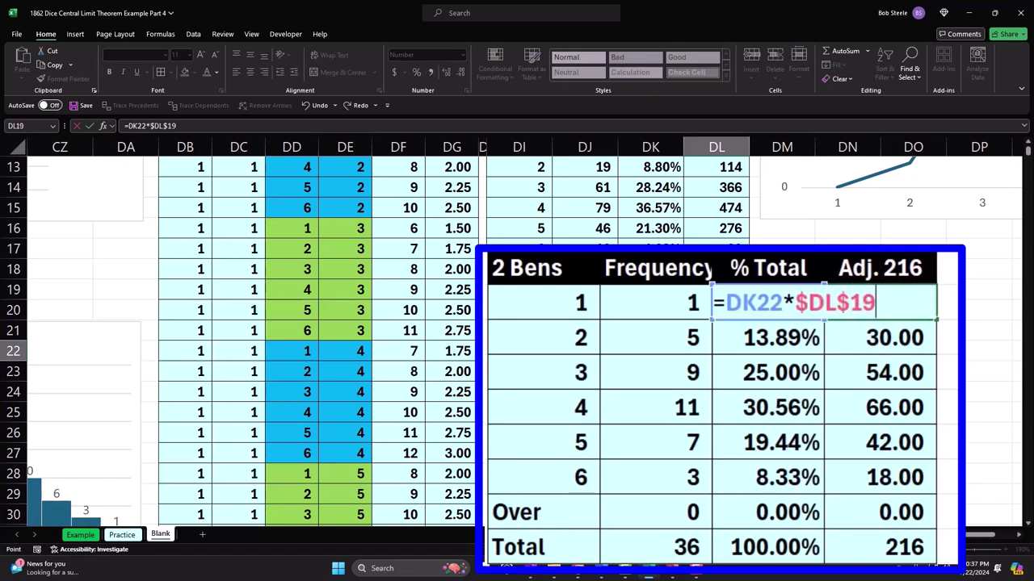
{"action": "key", "text": "Return"}
{"action": "left_click", "coordinate": [929, 301]}
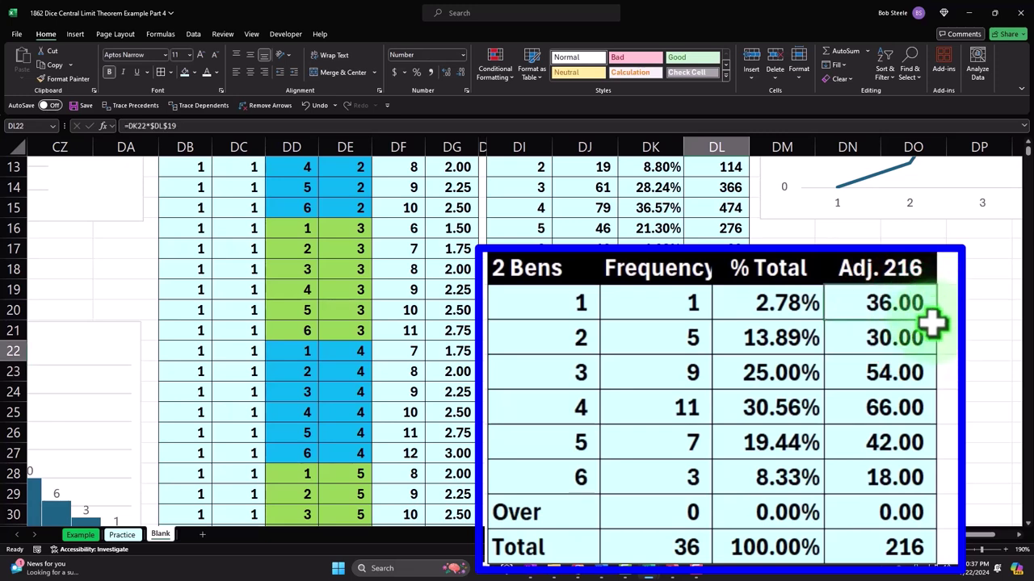
{"action": "double_click", "coordinate": [932, 321]}
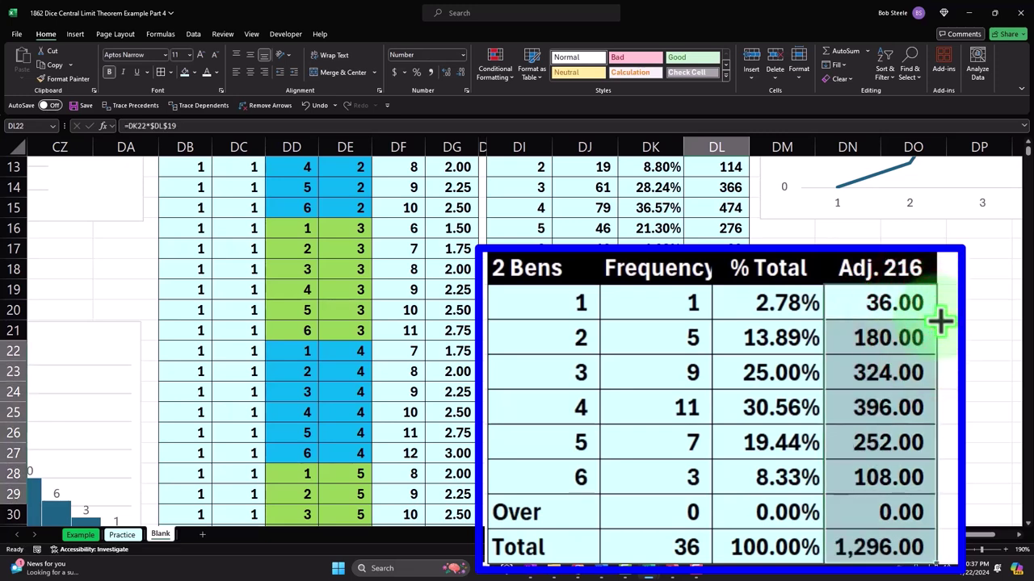
Step: Replace the filled formula in the DL29 total cell with =SUM(DL22:DL28)
{"action": "left_click", "coordinate": [894, 546]}
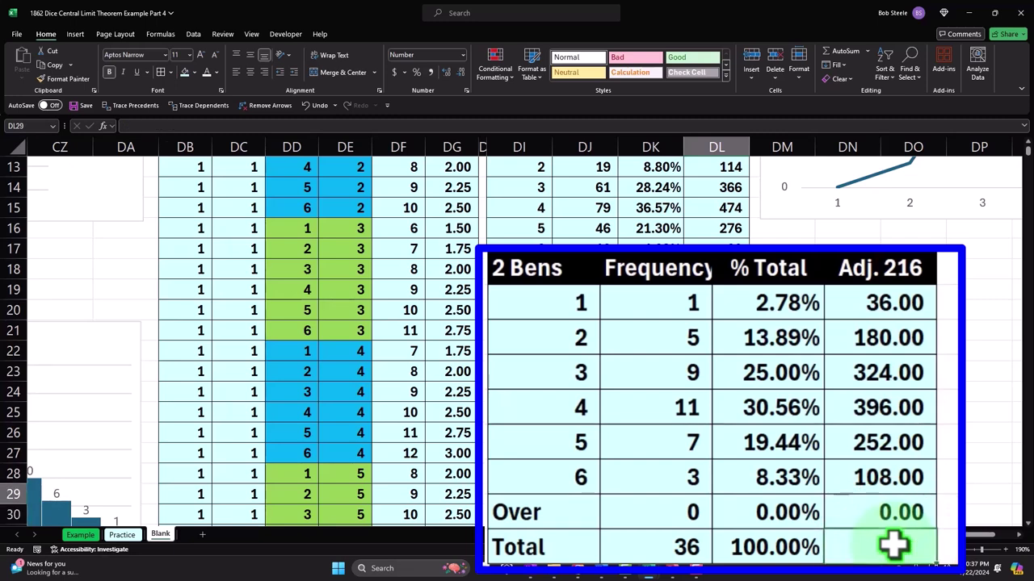
{"action": "key", "text": "alt+equal"}
{"action": "key", "text": "alt+equal"}
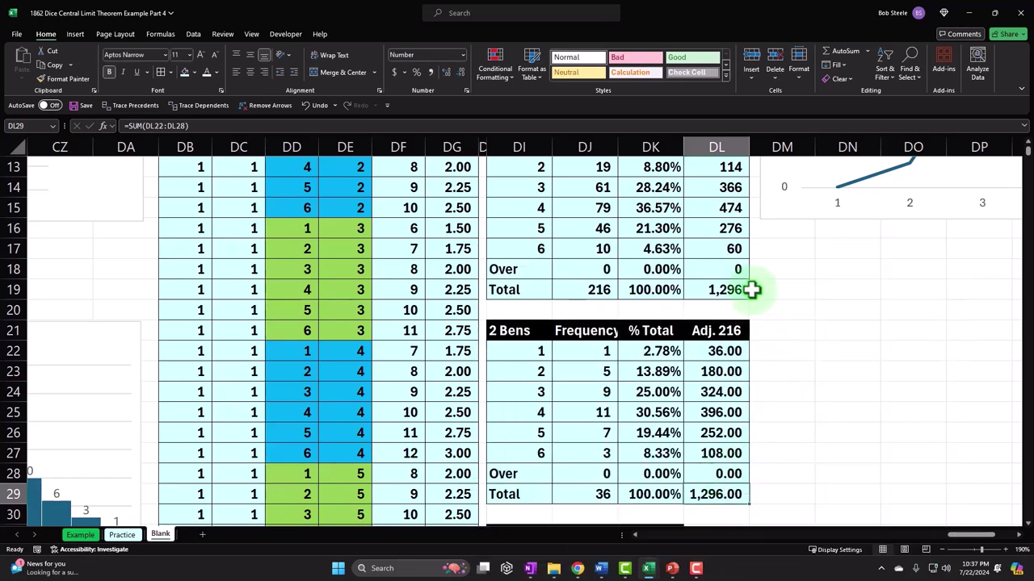
Step: Change the two-dice table's adjusted column header in DL21 to "Adj. 1,296"
{"action": "scroll", "coordinate": [751, 290], "scroll_direction": "down", "scroll_amount": 3}
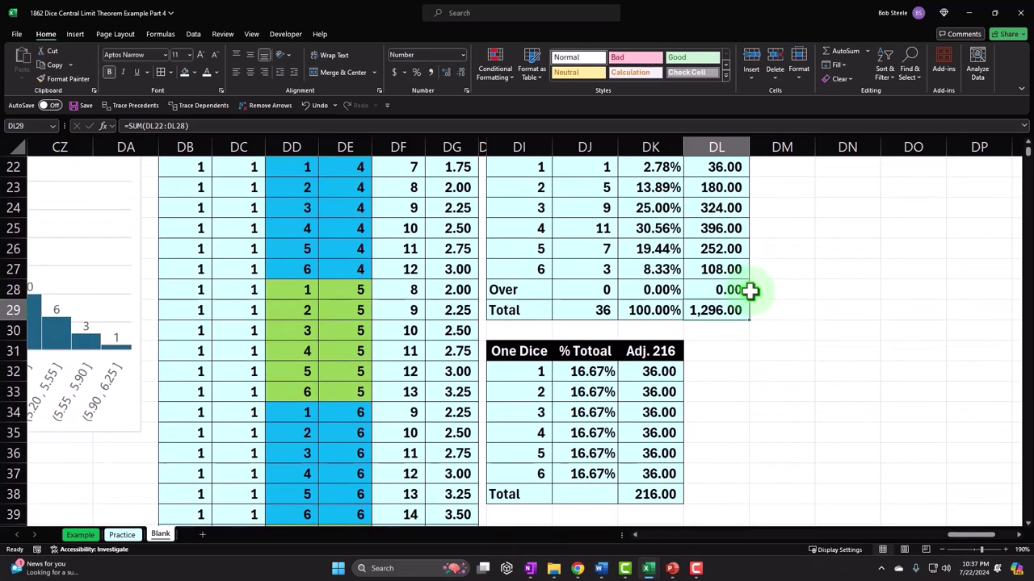
{"action": "left_click", "coordinate": [718, 267]}
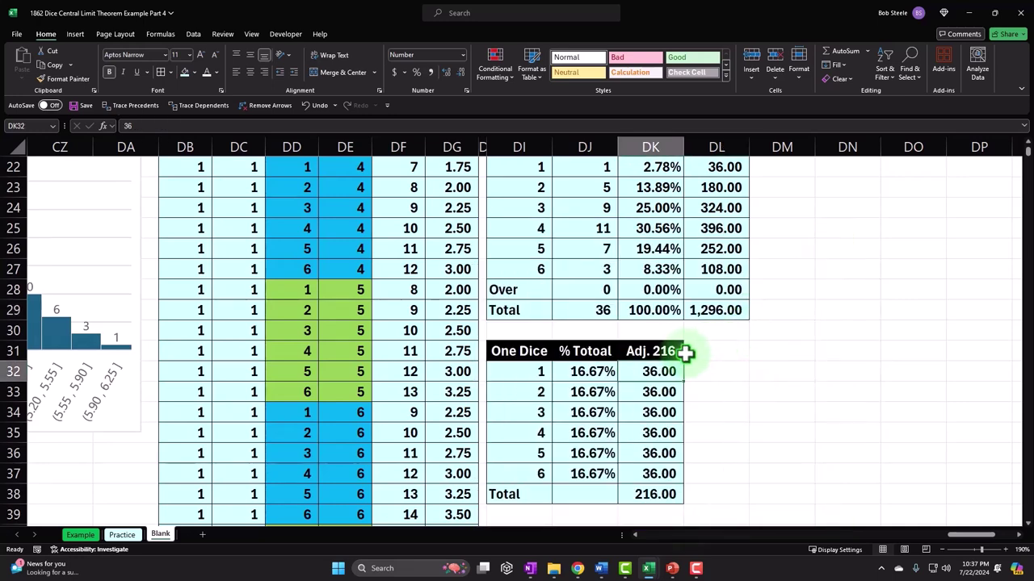
{"action": "scroll", "coordinate": [686, 353], "scroll_direction": "up", "scroll_amount": 2}
{"action": "scroll", "coordinate": [685, 353], "scroll_direction": "up", "scroll_amount": 1}
{"action": "double_click", "coordinate": [723, 330]}
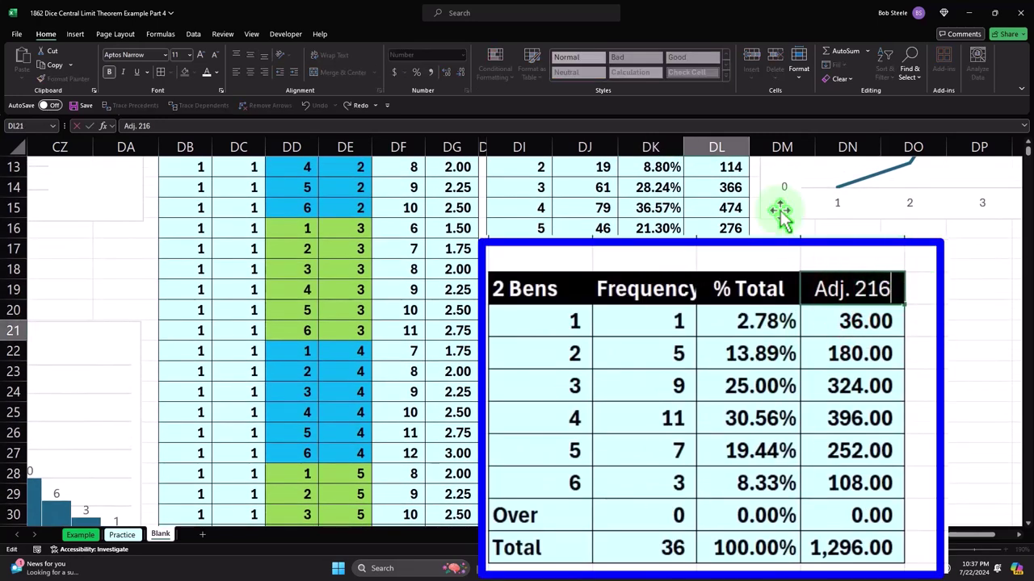
{"action": "key", "text": "BackSpace"}
{"action": "key", "text": "BackSpace"}
{"action": "key", "text": "BackSpace"}
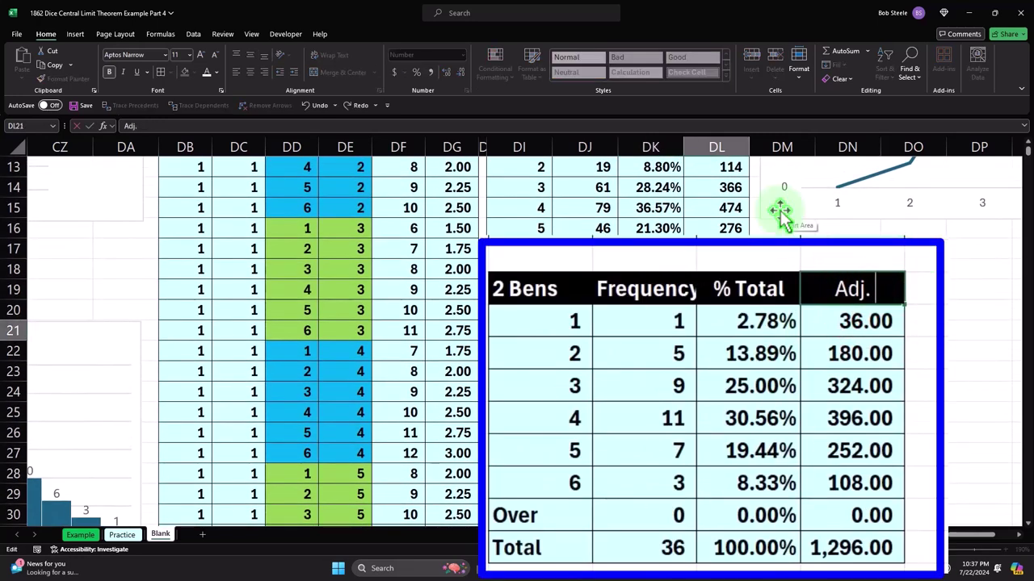
{"action": "type", "text": "1,296"}
{"action": "key", "text": "Return"}
{"action": "scroll", "coordinate": [751, 266], "scroll_direction": "down", "scroll_amount": 1}
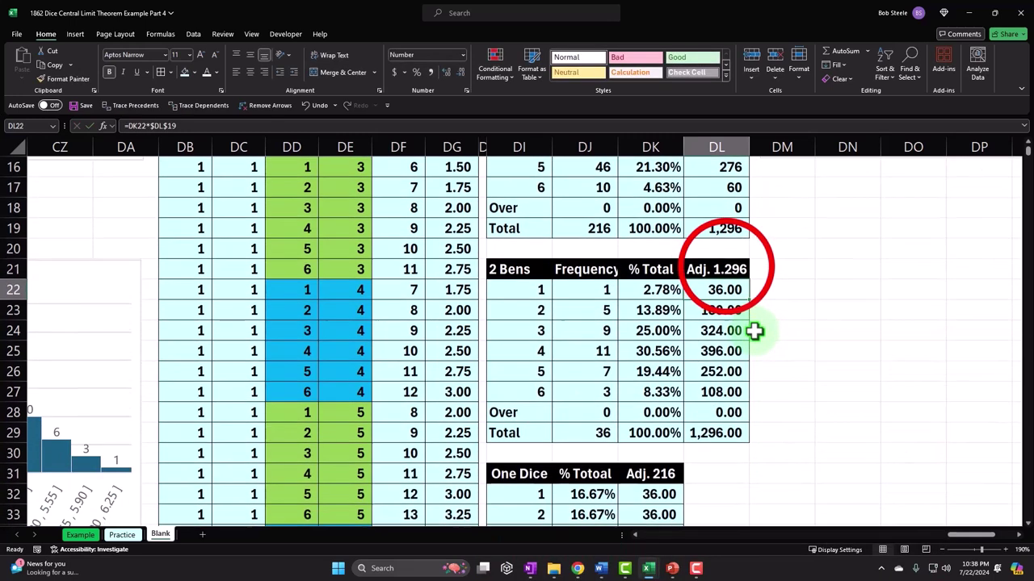
{"action": "double_click", "coordinate": [724, 269]}
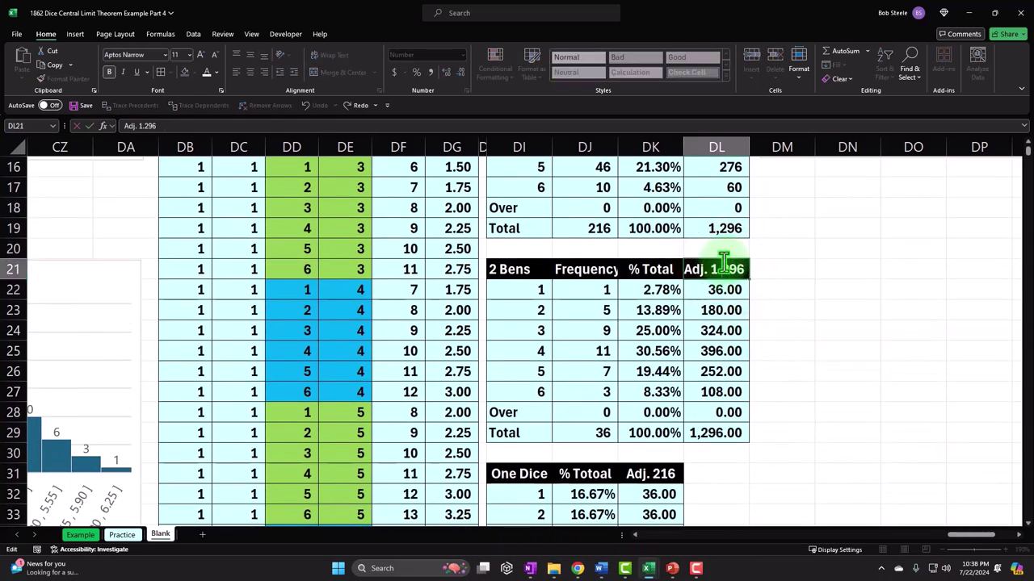
{"action": "key", "text": "Escape"}
Step: Change the One Dice table's adjusted column header in DK31 to "Adj. 1,296"
{"action": "scroll", "coordinate": [729, 267], "scroll_direction": "down", "scroll_amount": 2}
{"action": "left_click", "coordinate": [677, 350]}
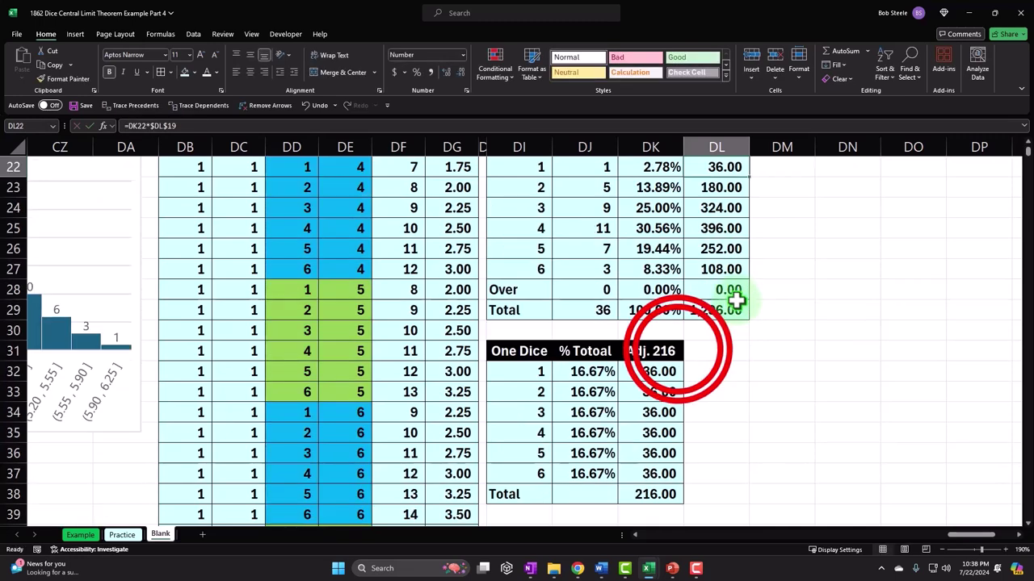
{"action": "double_click", "coordinate": [677, 350]}
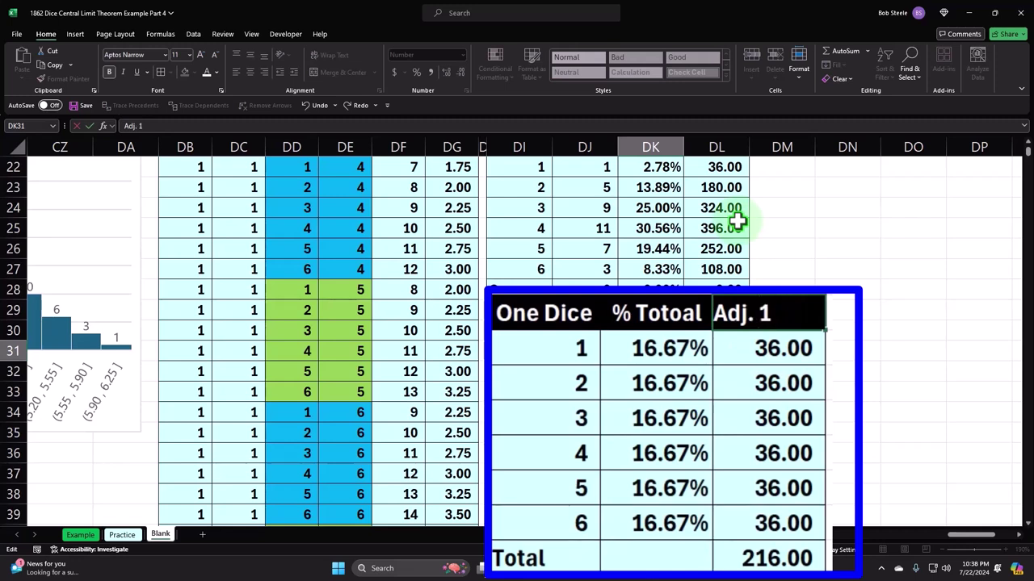
{"action": "type", "text": "1,296"}
{"action": "key", "text": "Return"}
Step: Enter =DJ32*$DL$29 in DK32 to adjust the One Dice percentages and fill the formula down through DK38
{"action": "type", "text": "="}
{"action": "key", "text": "Left"}
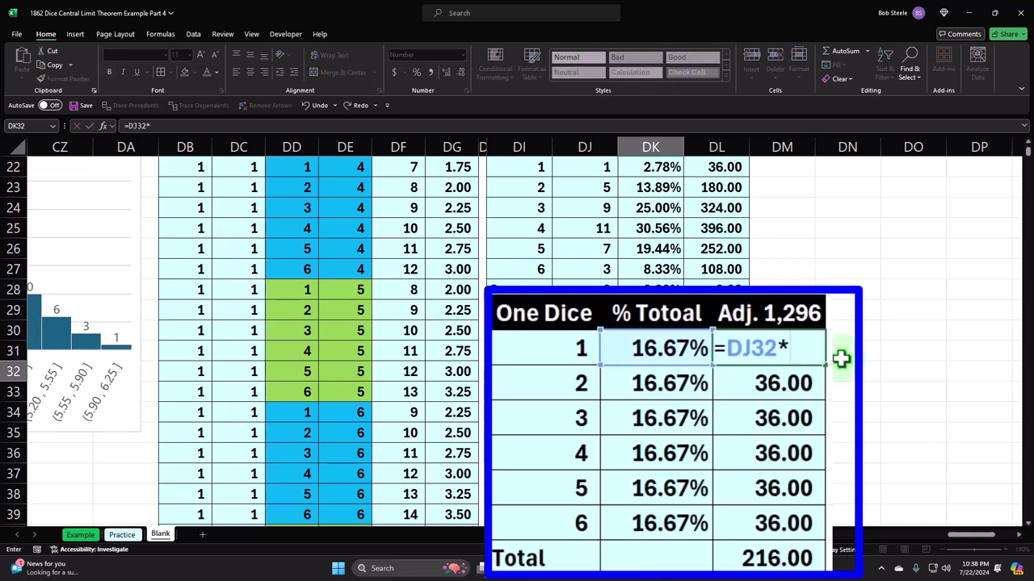
{"action": "type", "text": "*"}
{"action": "key", "text": "Up"}
{"action": "key", "text": "Right"}
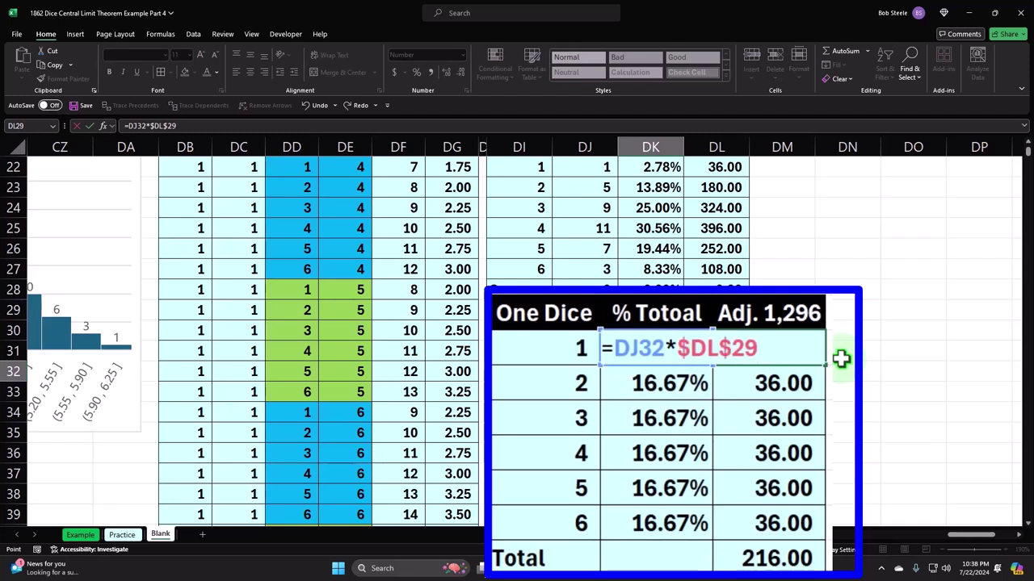
{"action": "key", "text": "Return"}
{"action": "left_click", "coordinate": [802, 348]}
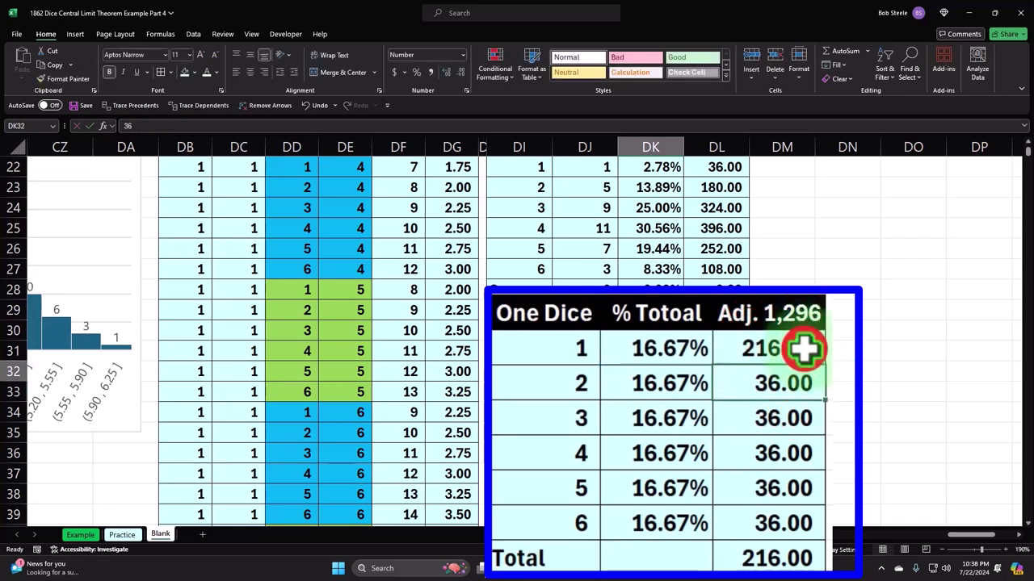
{"action": "double_click", "coordinate": [824, 366]}
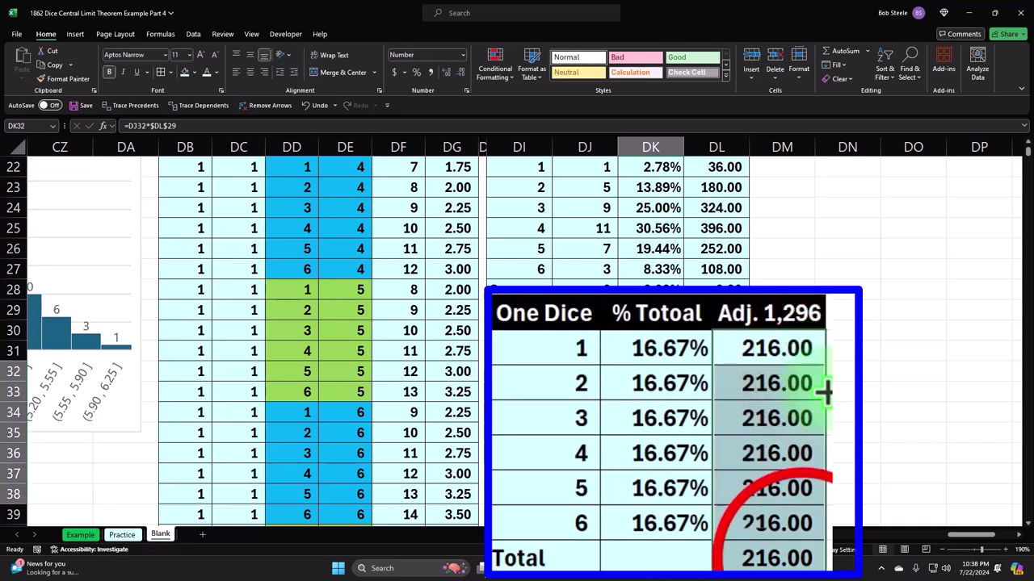
Step: Replace the filled formula in the DK38 total cell with =SUM(DK32:DK37)
{"action": "left_click", "coordinate": [804, 555]}
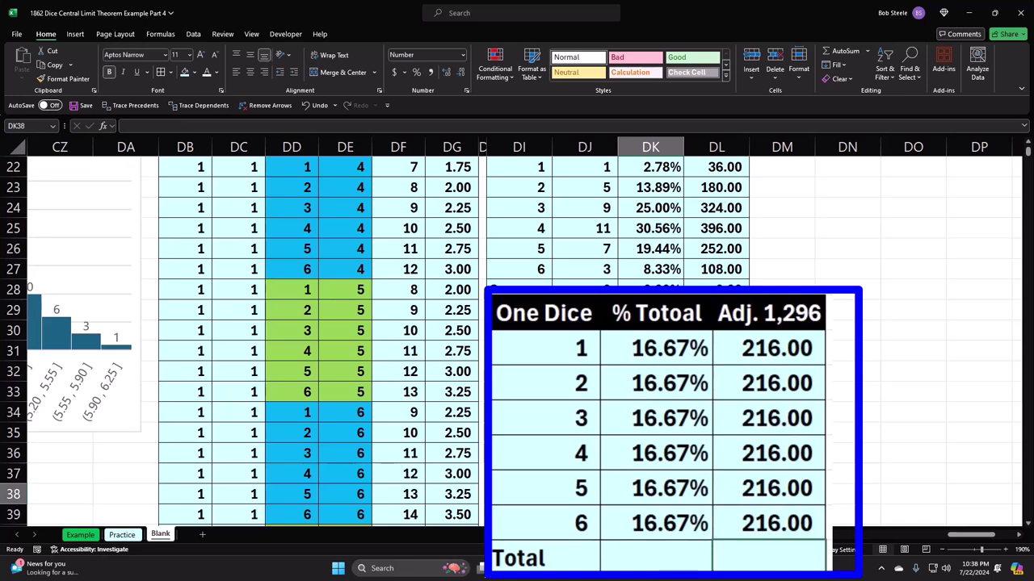
{"action": "key", "text": "alt+equal"}
{"action": "key", "text": "Return"}
{"action": "left_click", "coordinate": [808, 550]}
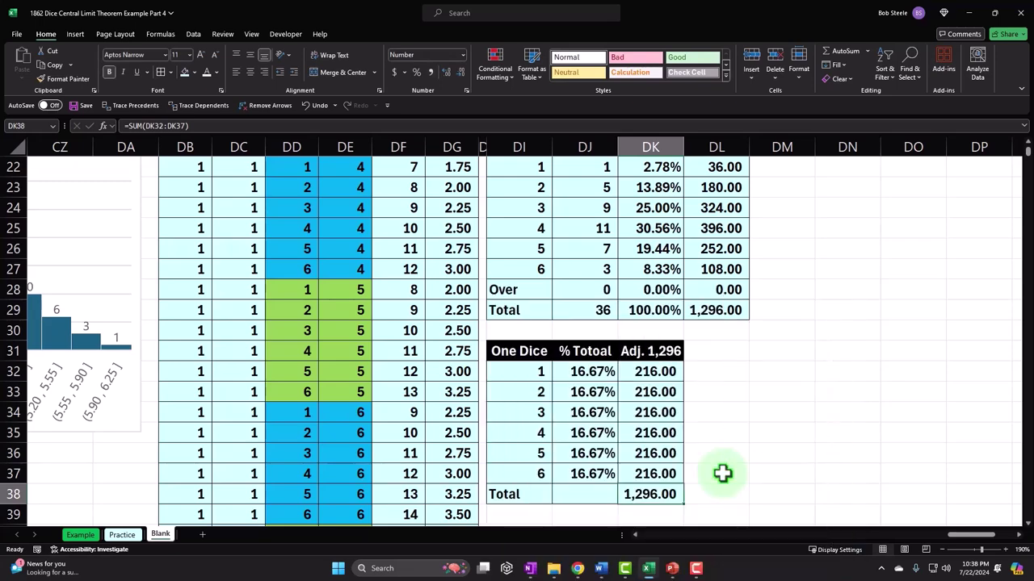
Step: Insert a histogram of the four-dice averages in DG4:DG1299
{"action": "scroll", "coordinate": [722, 473], "scroll_direction": "up", "scroll_amount": 7}
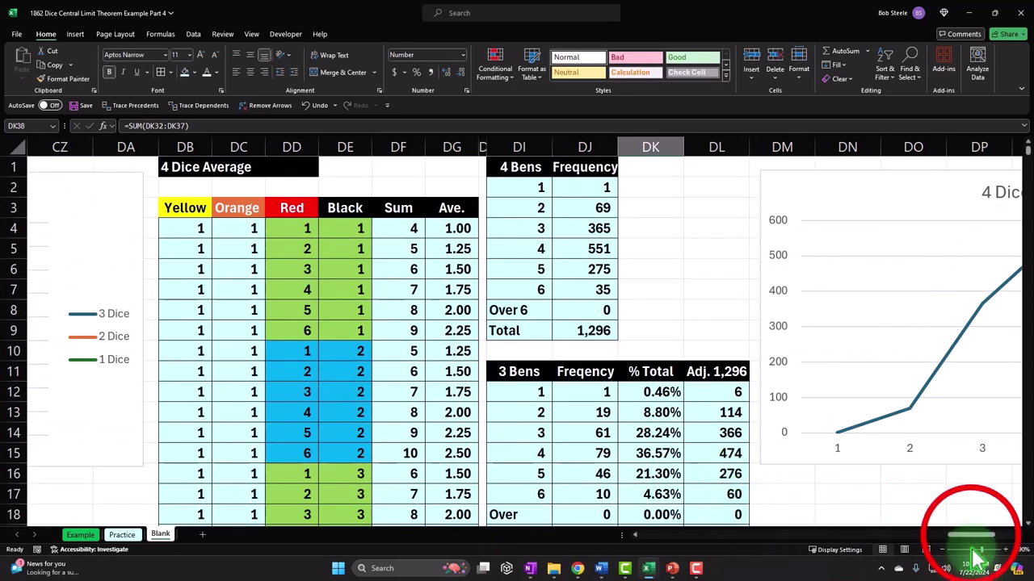
{"action": "left_click_drag", "start_coordinate": [969, 536], "coordinate": [977, 542]}
{"action": "left_click_drag", "start_coordinate": [987, 543], "coordinate": [989, 541]}
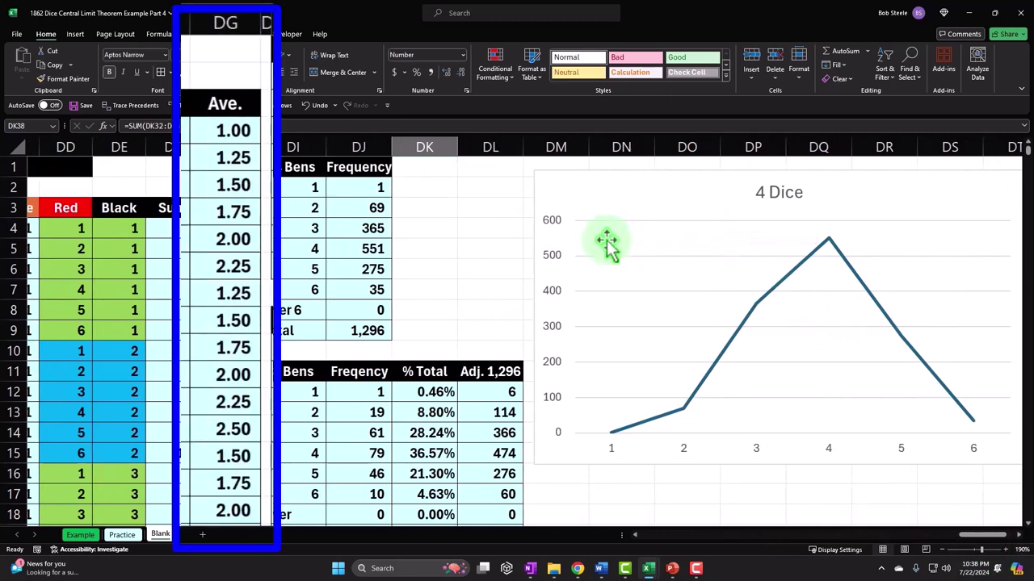
{"action": "left_click", "coordinate": [227, 226]}
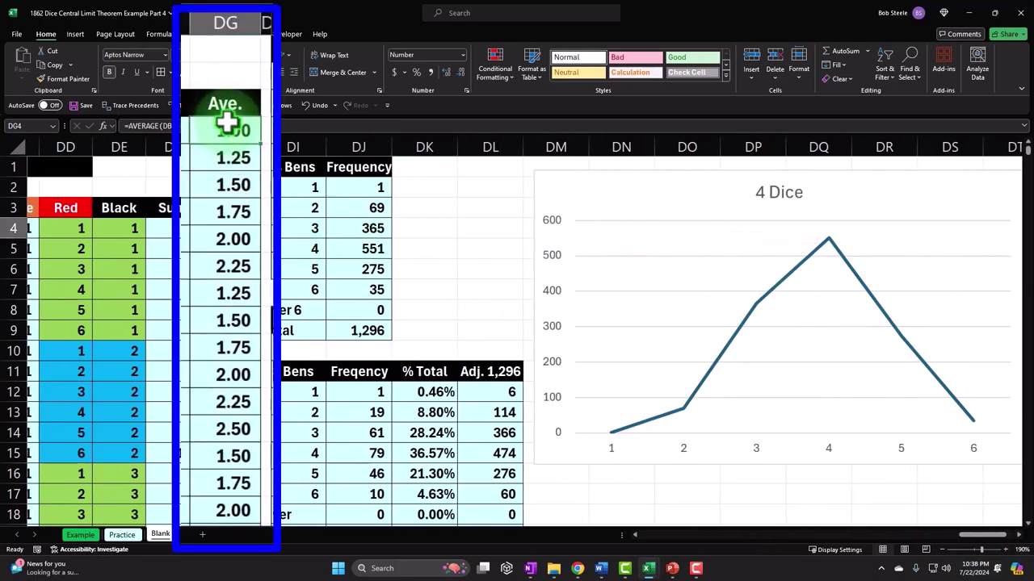
{"action": "key", "text": "ctrl+shift+Down"}
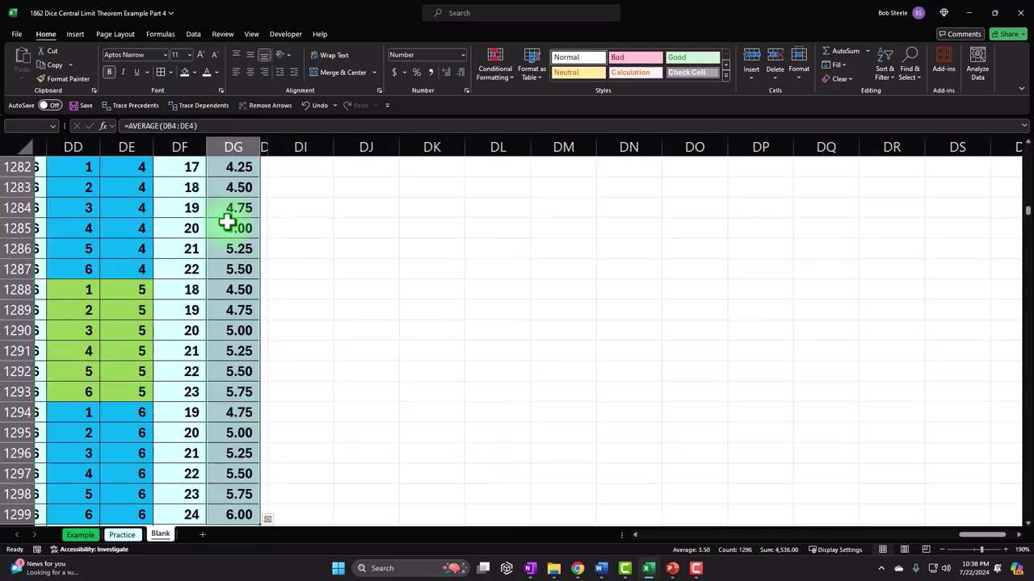
{"action": "key", "text": "ctrl+q"}
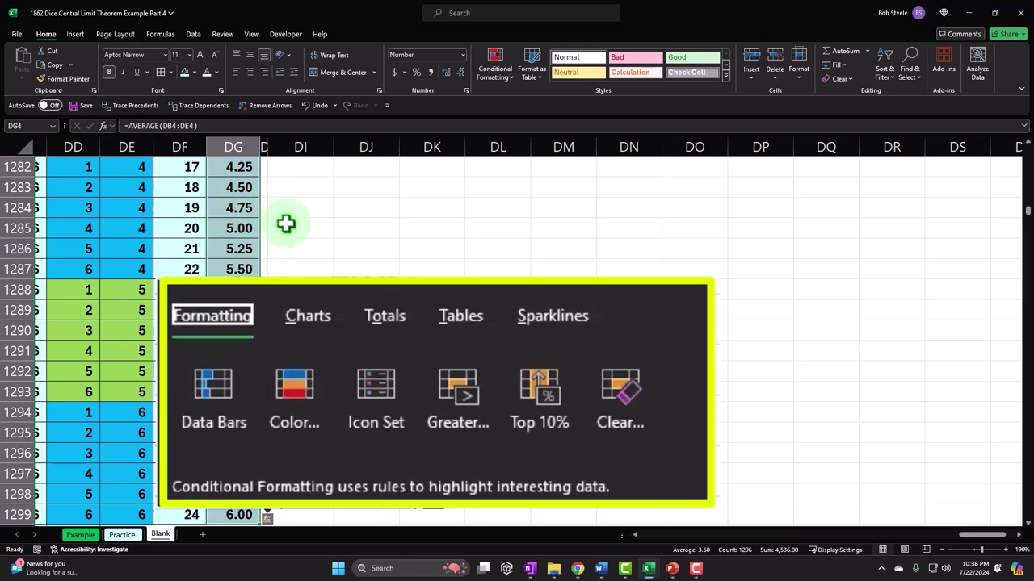
{"action": "left_click_drag", "start_coordinate": [1027, 214], "coordinate": [1026, 130]}
{"action": "scroll", "coordinate": [808, 315], "scroll_direction": "down", "scroll_amount": 1}
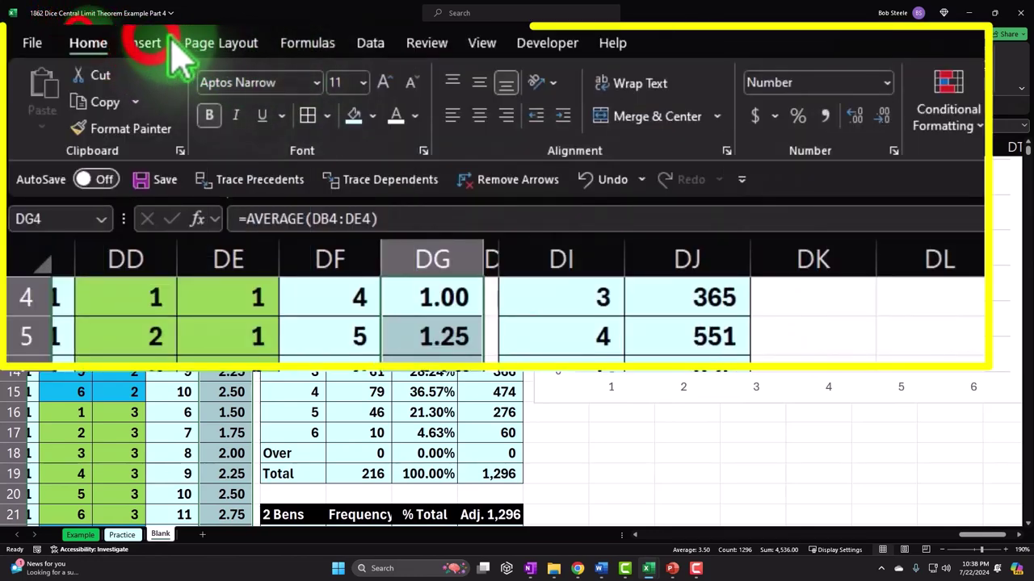
{"action": "left_click", "coordinate": [74, 34]}
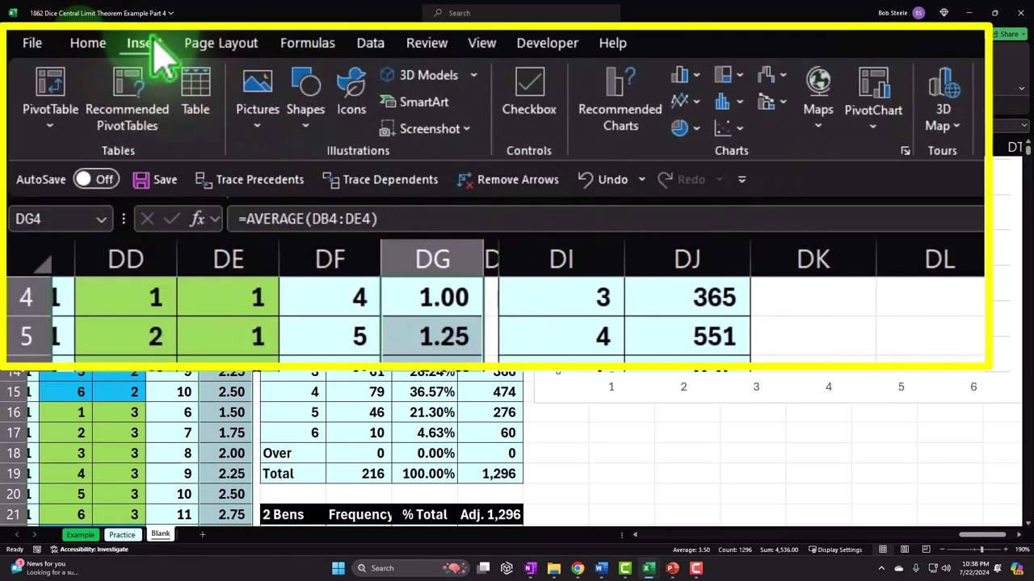
{"action": "left_click", "coordinate": [726, 104]}
{"action": "left_click", "coordinate": [735, 177]}
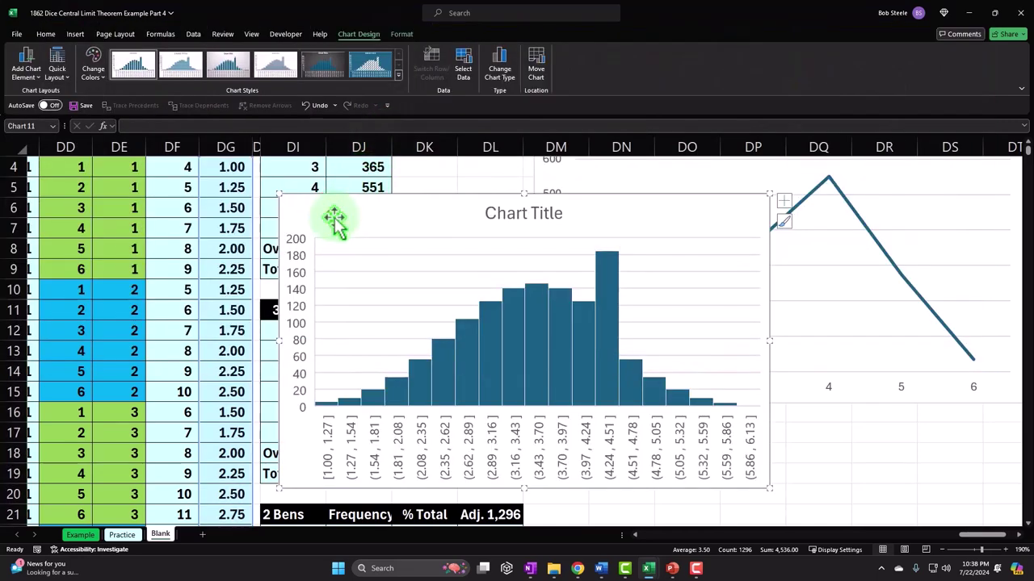
Step: Title the new histogram "Dice 4" and reposition it over the frequency tables
{"action": "left_click_drag", "start_coordinate": [334, 219], "coordinate": [452, 254]}
{"action": "left_click", "coordinate": [582, 247]}
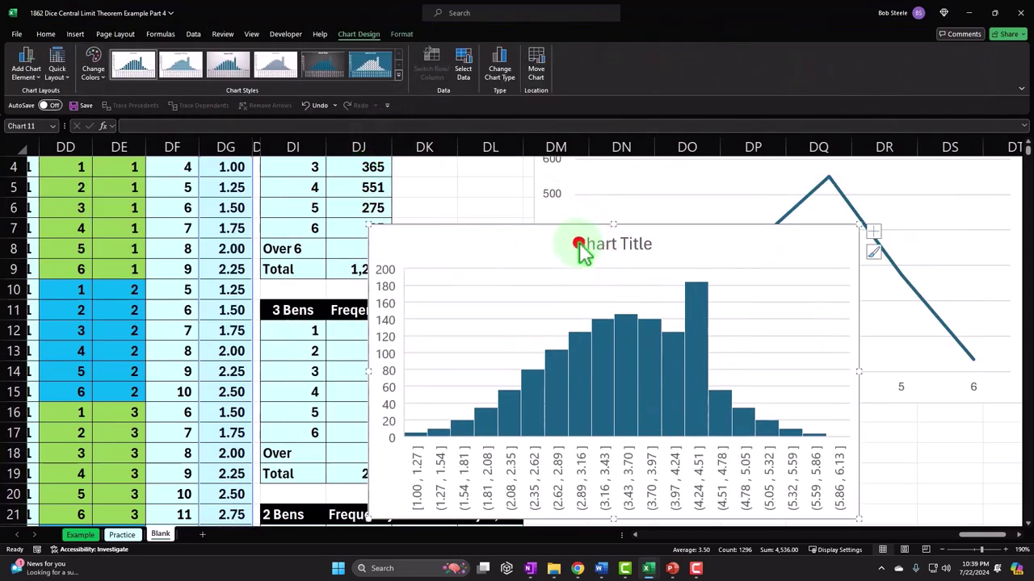
{"action": "type", "text": "Dice4"}
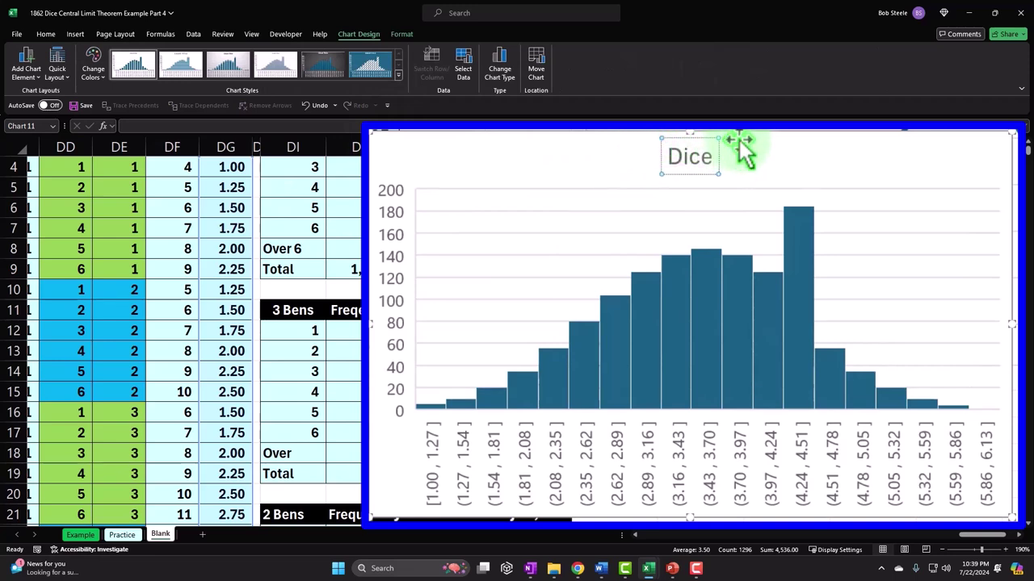
{"action": "left_click", "coordinate": [810, 166]}
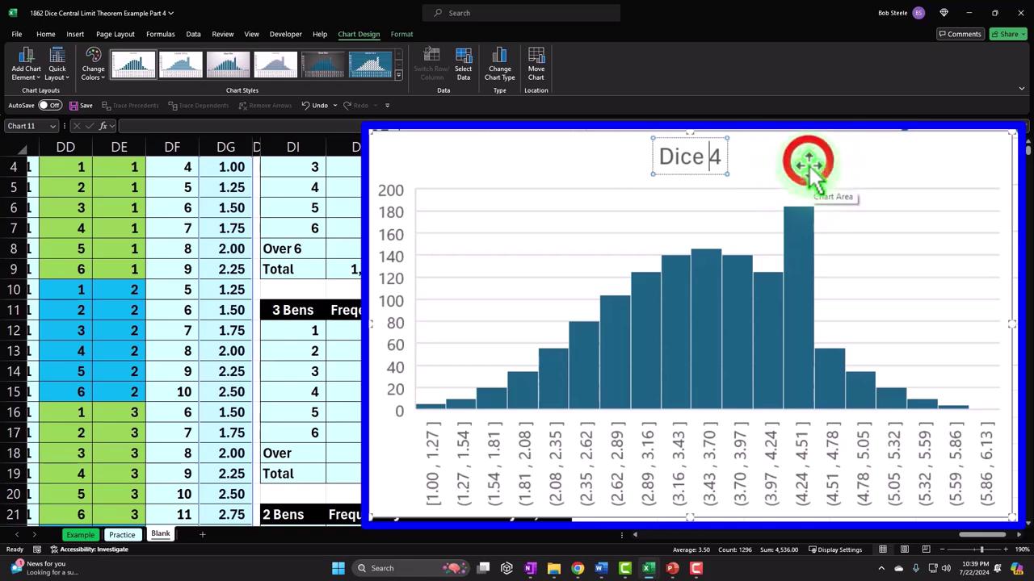
{"action": "left_click_drag", "start_coordinate": [480, 240], "coordinate": [508, 203]}
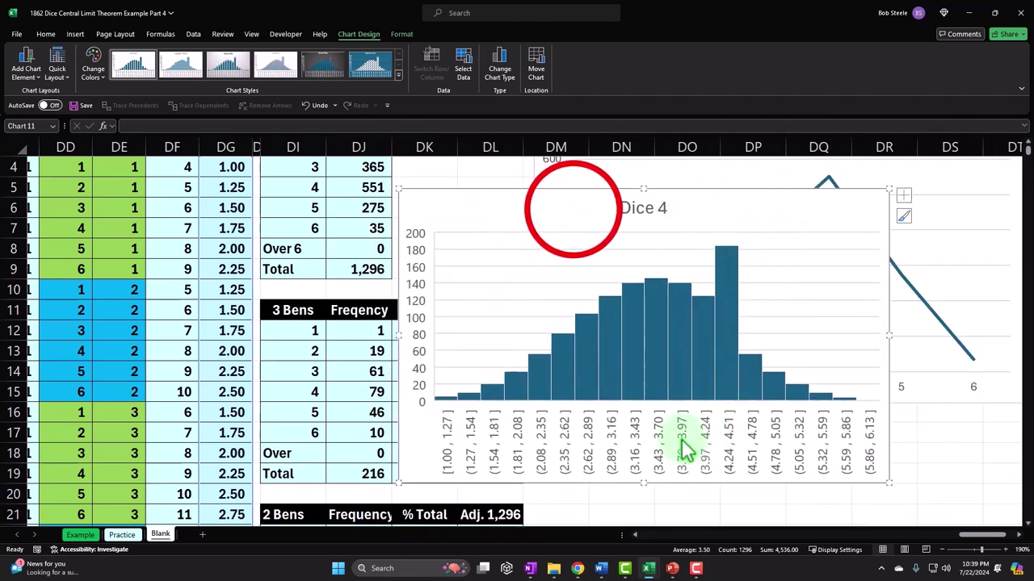
{"action": "left_click_drag", "start_coordinate": [658, 428], "coordinate": [494, 426]}
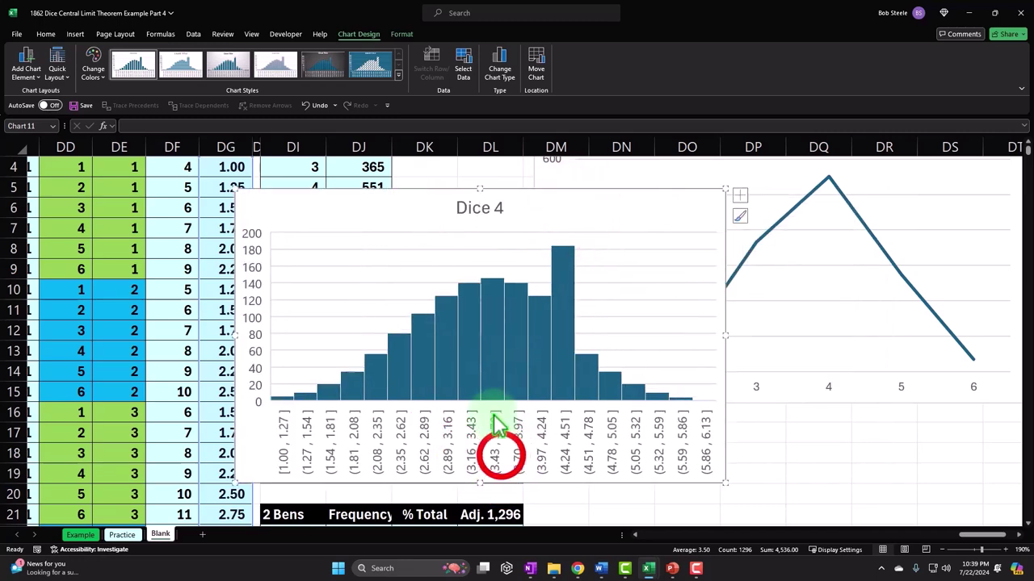
Step: Switch the Dice 4 histogram's horizontal axis to a fixed bin width of 0.2
{"action": "double_click", "coordinate": [505, 461]}
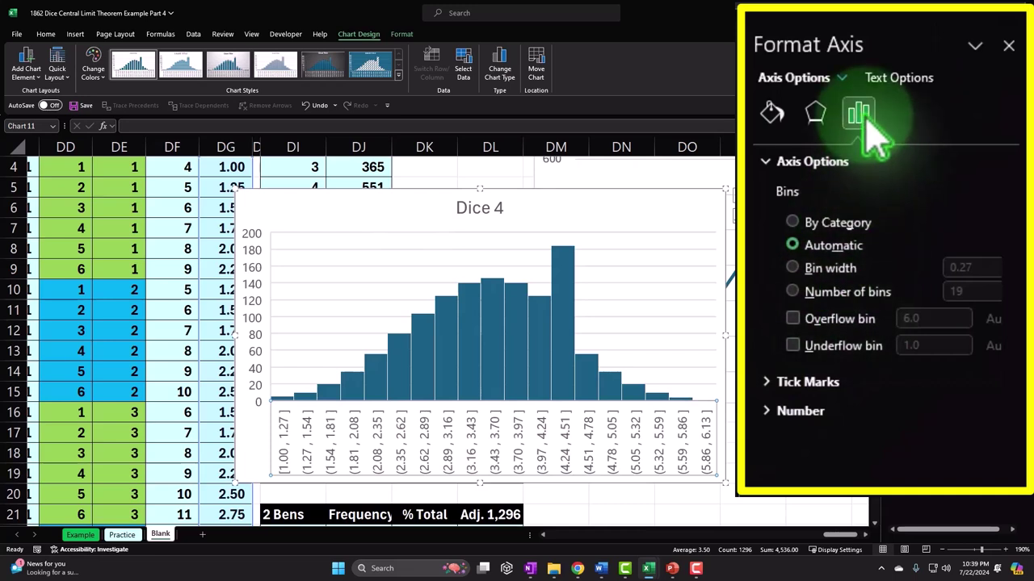
{"action": "left_click", "coordinate": [818, 292]}
{"action": "left_click", "coordinate": [793, 269]}
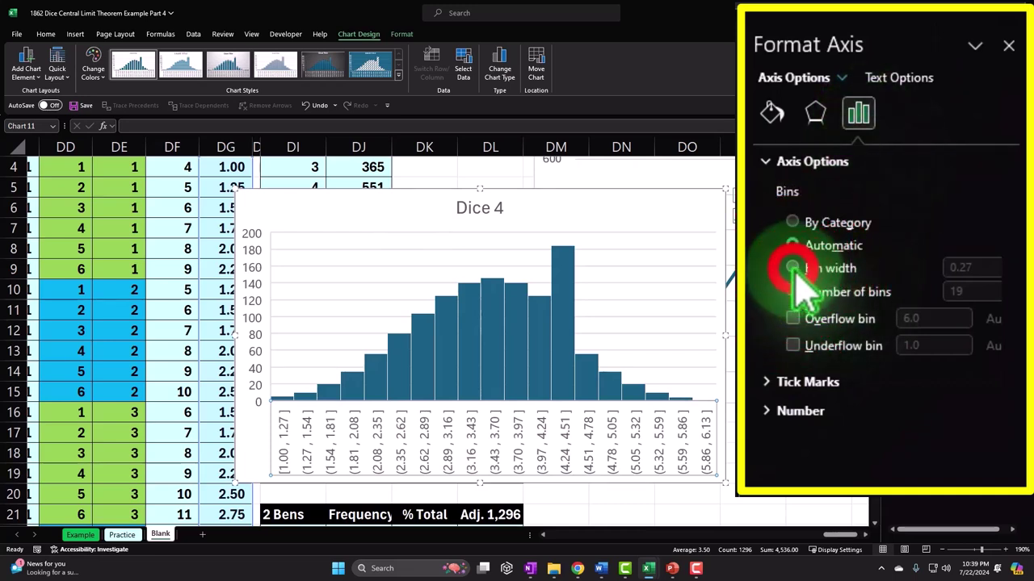
{"action": "left_click", "coordinate": [965, 271]}
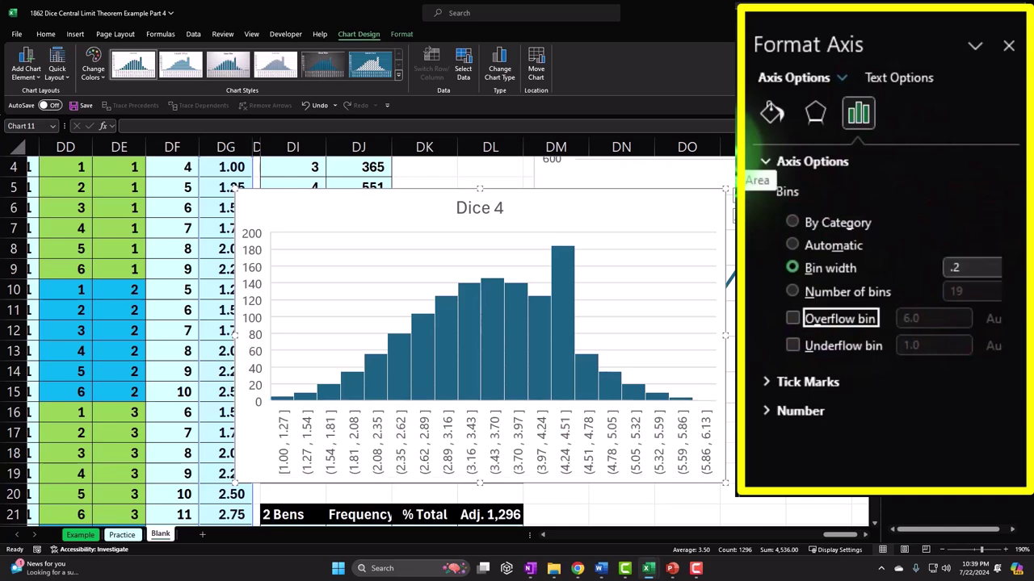
{"action": "key", "text": "Return"}
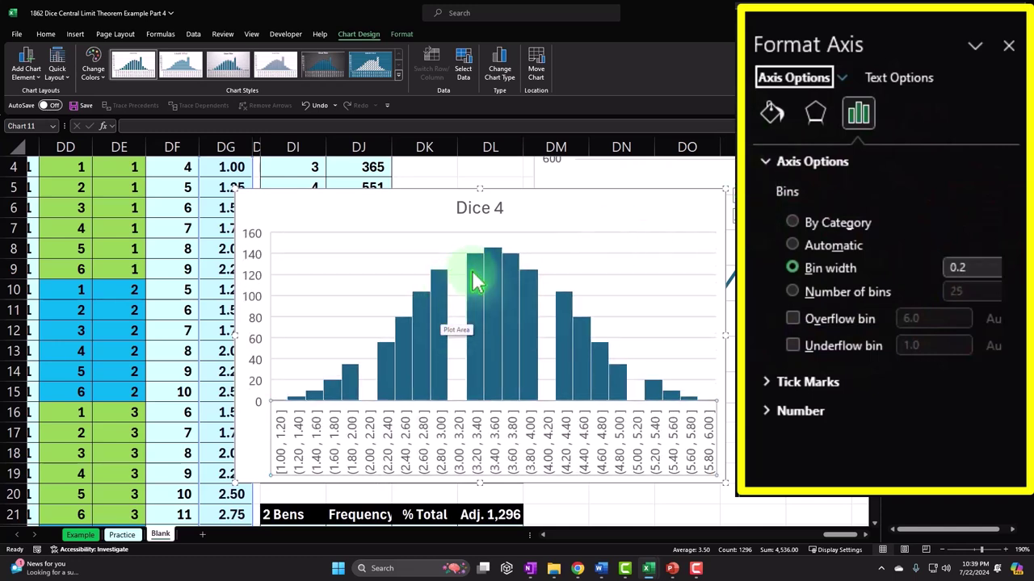
Step: Change the Dice 4 histogram's bin width to 0.25 and close the axis formatting
{"action": "left_click", "coordinate": [981, 269]}
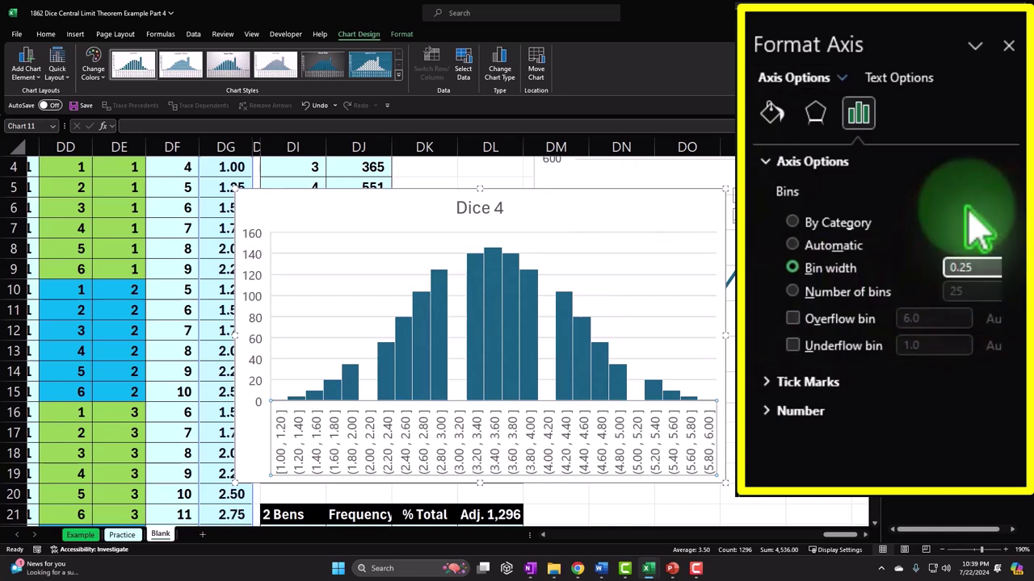
{"action": "key", "text": "Tab"}
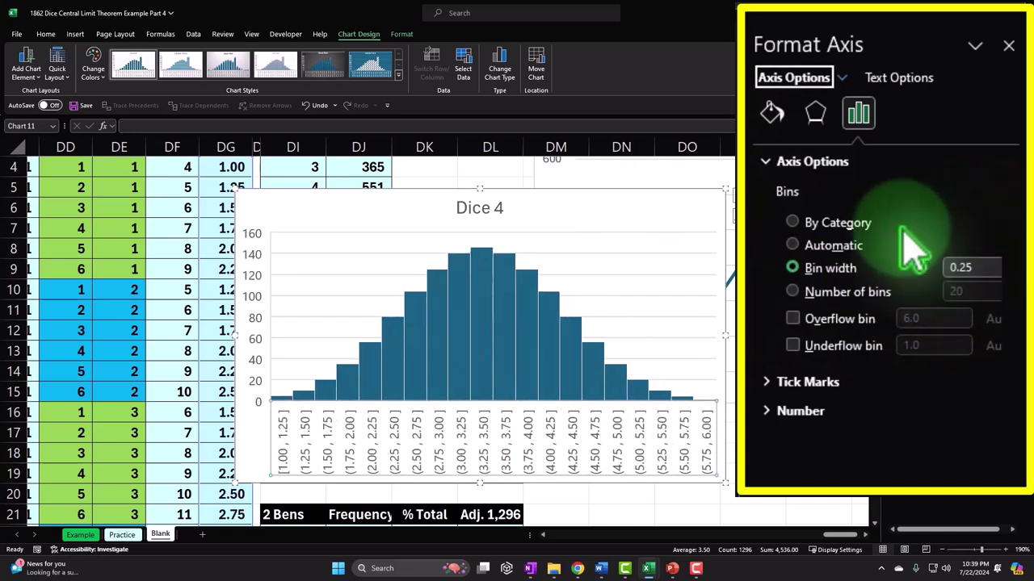
{"action": "left_click", "coordinate": [1009, 45]}
Step: Move the Dice 4 histogram below the 4 Dice line chart, beside the 2 Bens table
{"action": "left_click_drag", "start_coordinate": [388, 218], "coordinate": [651, 367]}
{"action": "scroll", "coordinate": [641, 280], "scroll_direction": "down", "scroll_amount": 1}
{"action": "scroll", "coordinate": [625, 323], "scroll_direction": "down", "scroll_amount": 1}
{"action": "scroll", "coordinate": [638, 415], "scroll_direction": "down", "scroll_amount": 1}
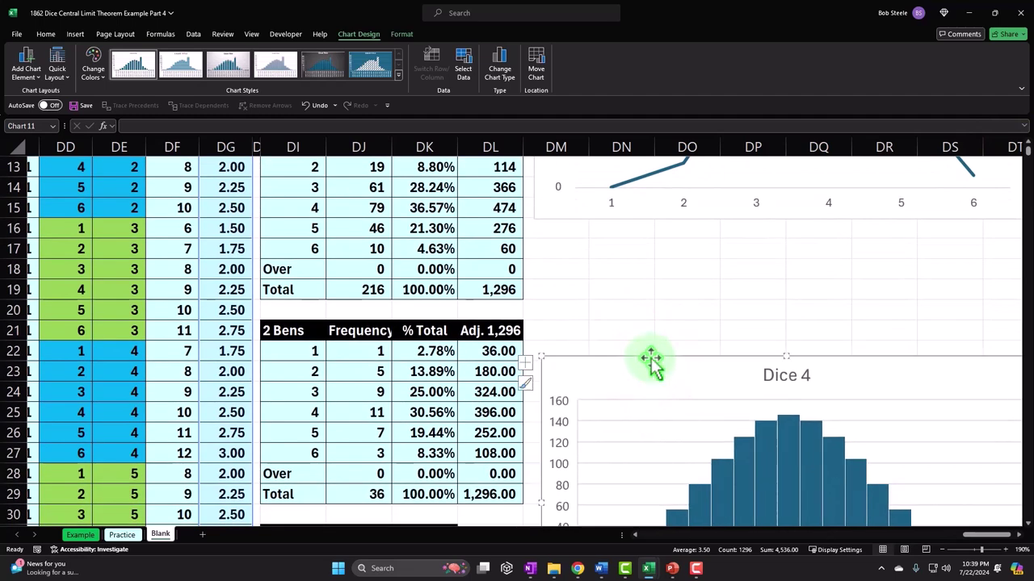
{"action": "scroll", "coordinate": [651, 360], "scroll_direction": "up", "scroll_amount": 2}
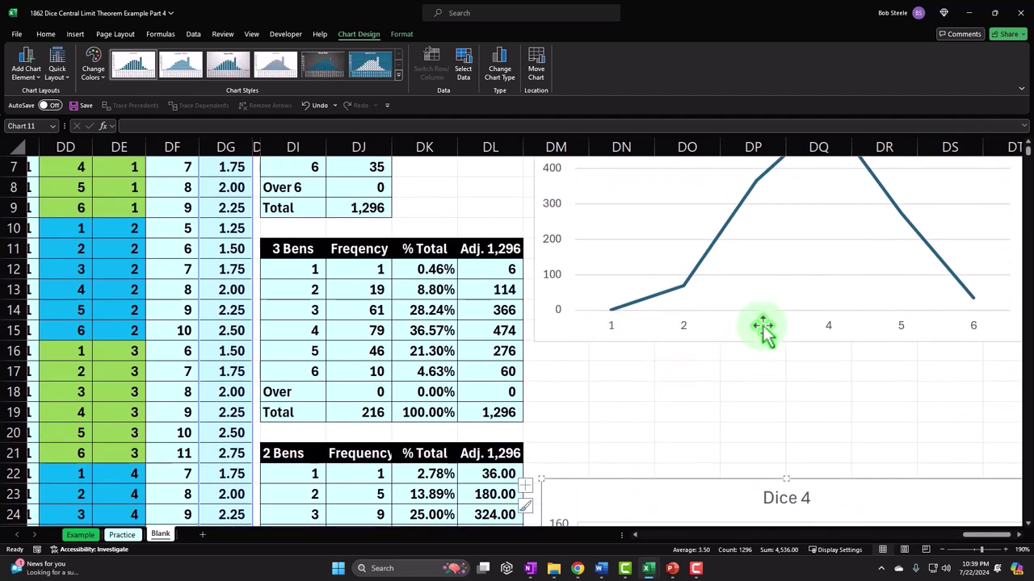
{"action": "scroll", "coordinate": [763, 327], "scroll_direction": "up", "scroll_amount": 1}
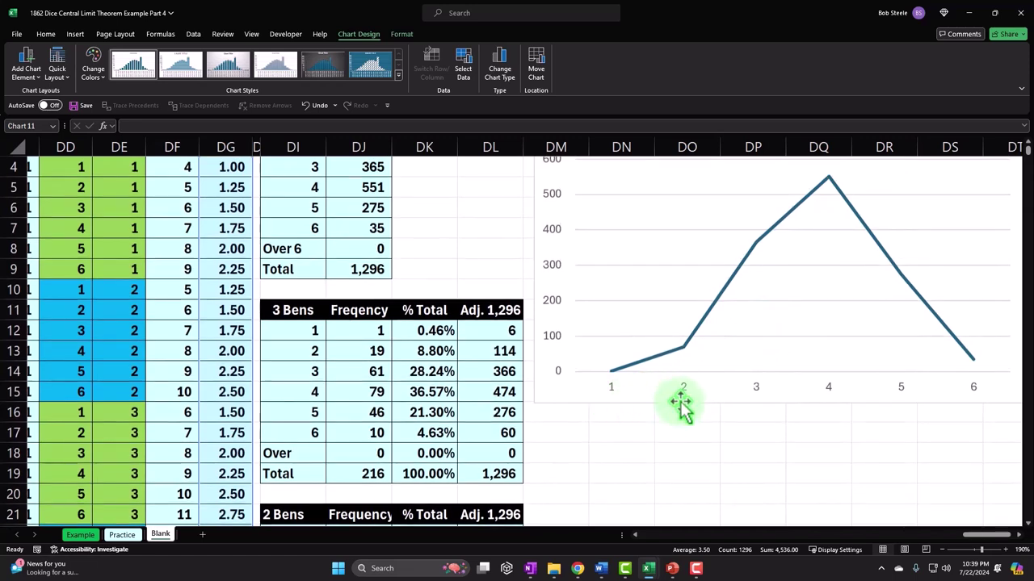
{"action": "scroll", "coordinate": [757, 405], "scroll_direction": "down", "scroll_amount": 7}
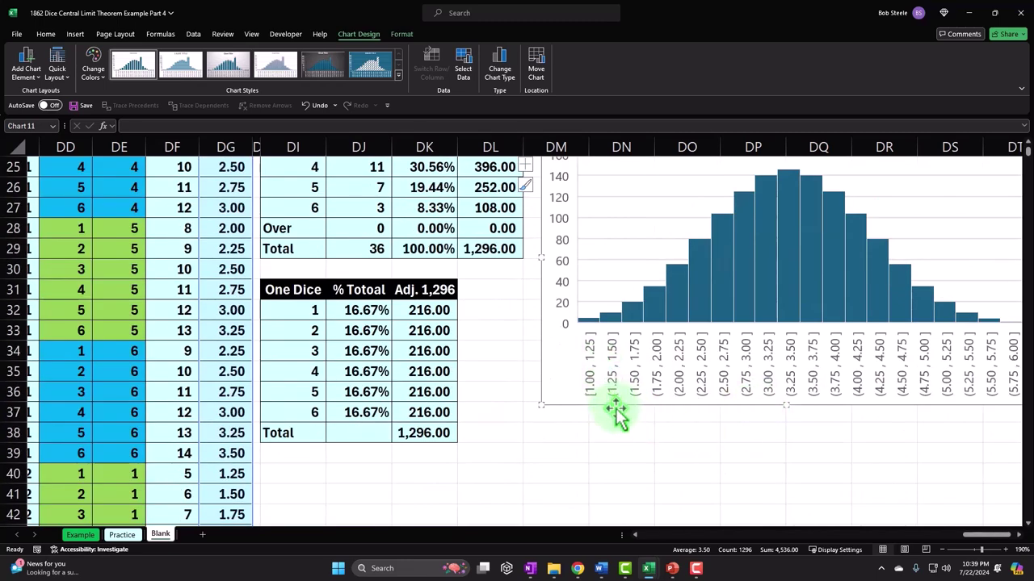
Step: Add a legend to the 4 Dice line chart
{"action": "scroll", "coordinate": [615, 409], "scroll_direction": "up", "scroll_amount": 8}
{"action": "left_click", "coordinate": [595, 186]}
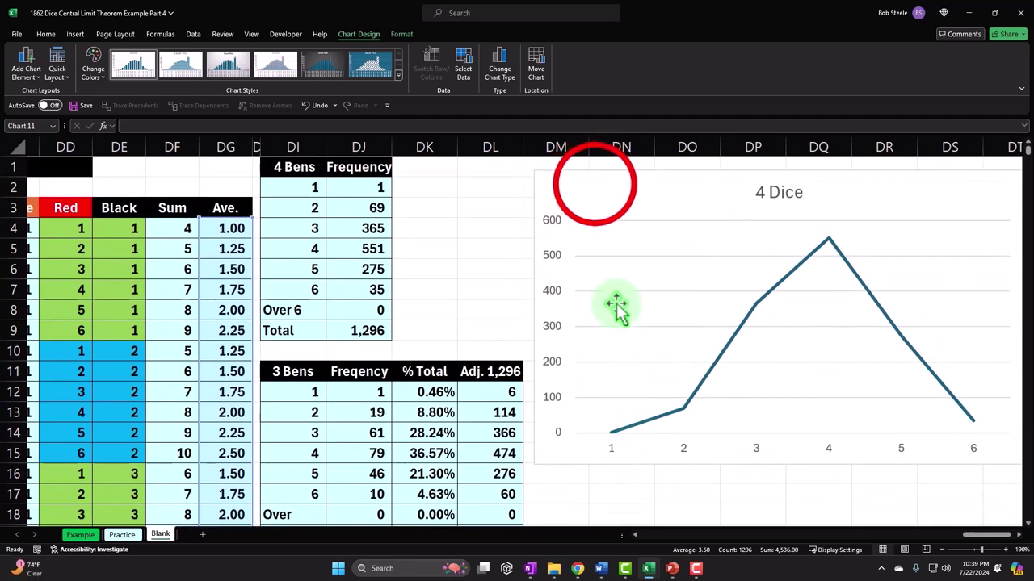
{"action": "left_click_drag", "start_coordinate": [985, 534], "coordinate": [1017, 545]}
{"action": "left_click", "coordinate": [1012, 177]}
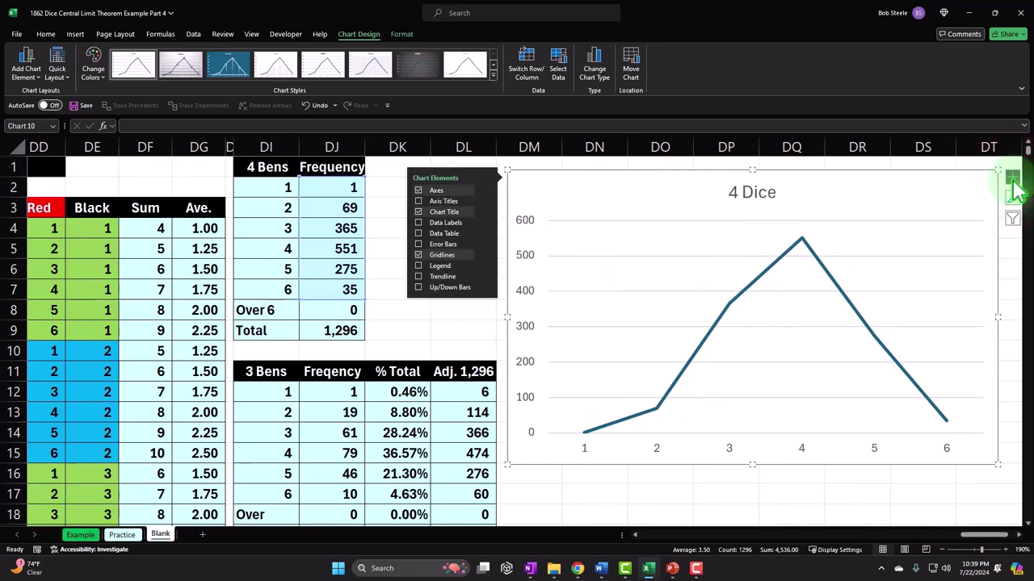
{"action": "left_click", "coordinate": [434, 266]}
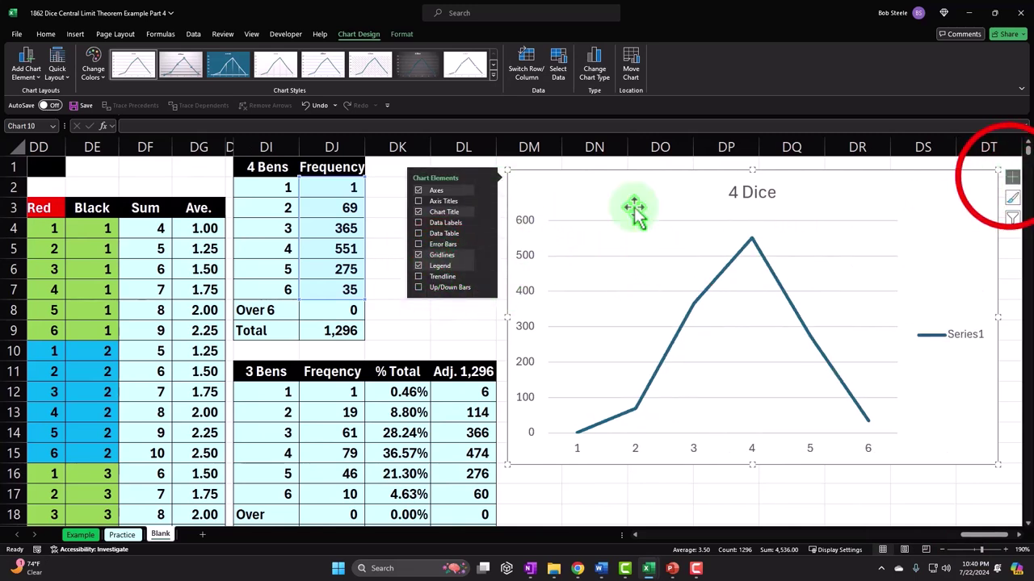
{"action": "left_click", "coordinate": [1012, 176]}
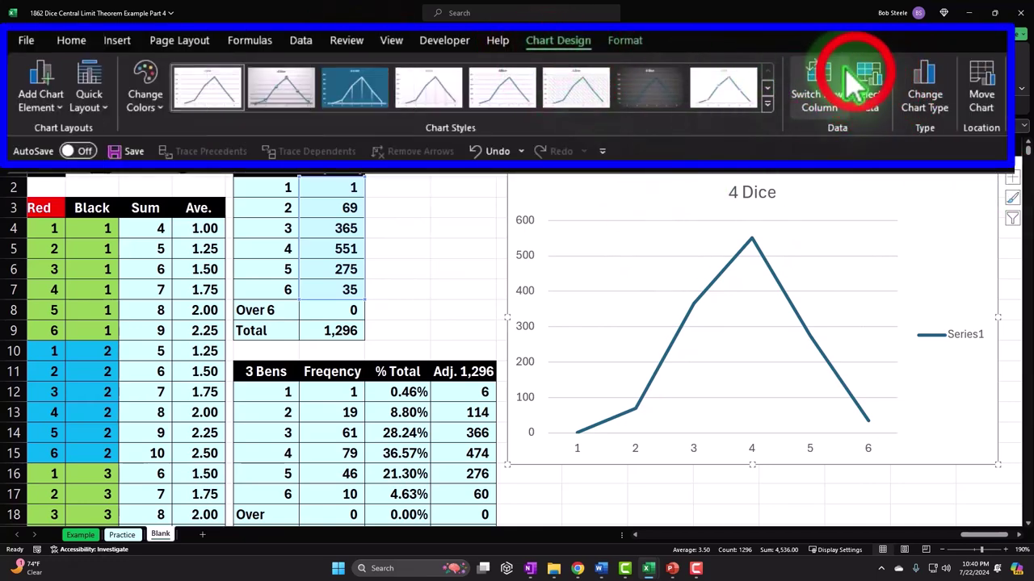
Step: Open the data source settings of the 4 Dice line chart
{"action": "left_click", "coordinate": [557, 63]}
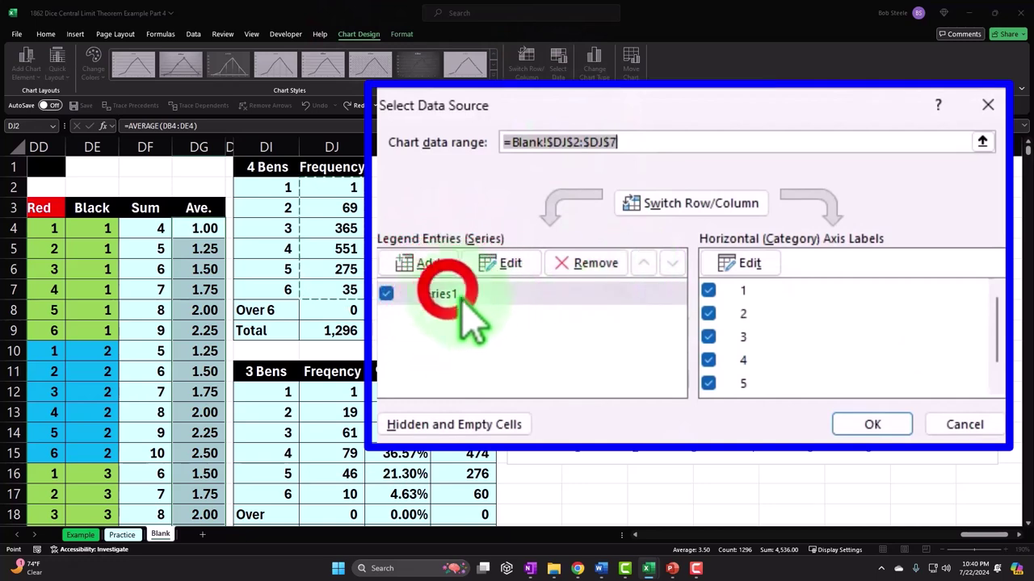
{"action": "left_click", "coordinate": [554, 273]}
{"action": "left_click", "coordinate": [507, 266]}
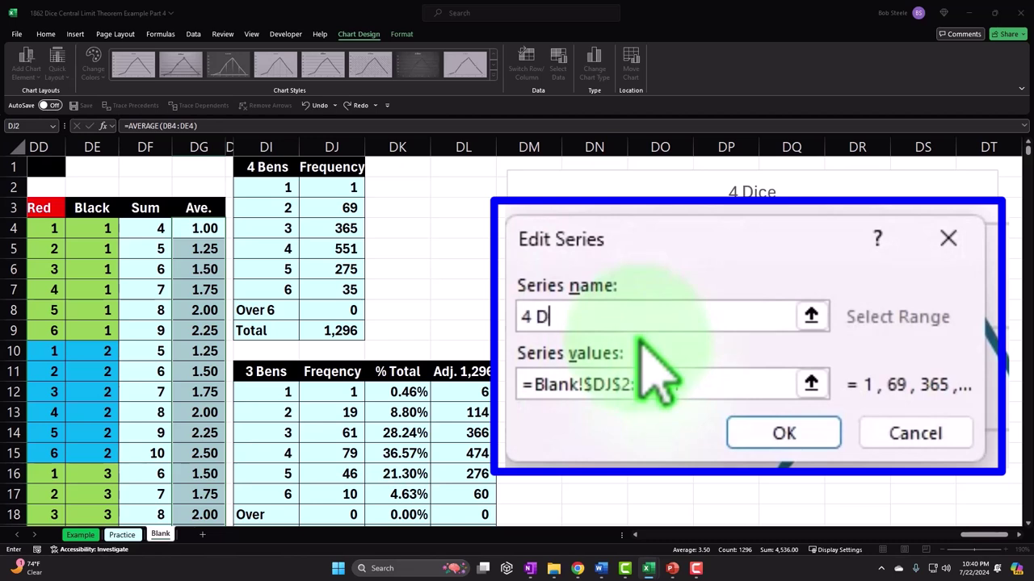
{"action": "left_click", "coordinate": [646, 371]}
{"action": "left_click", "coordinate": [718, 384]}
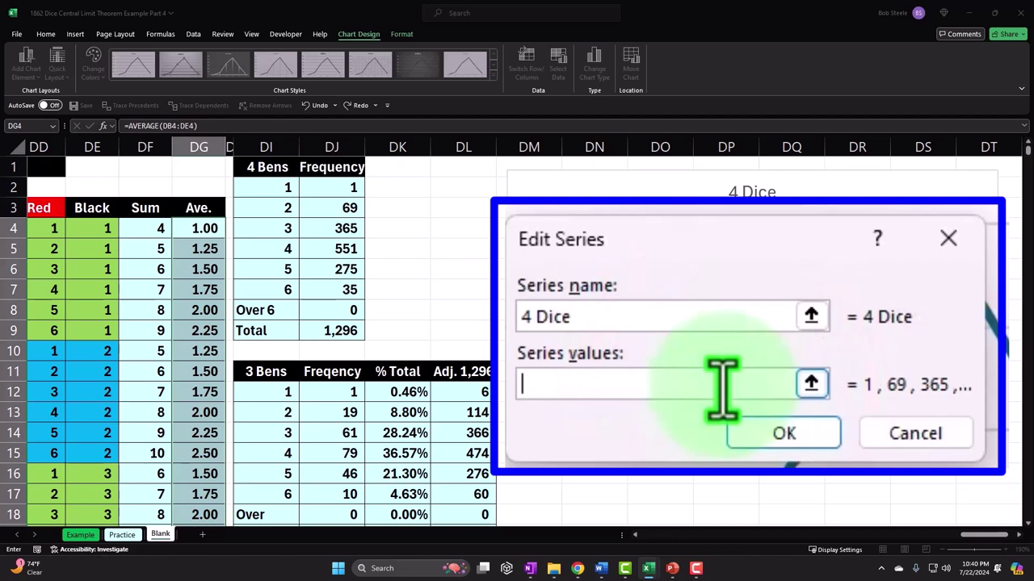
{"action": "left_click", "coordinate": [721, 387]}
{"action": "left_click", "coordinate": [557, 394]}
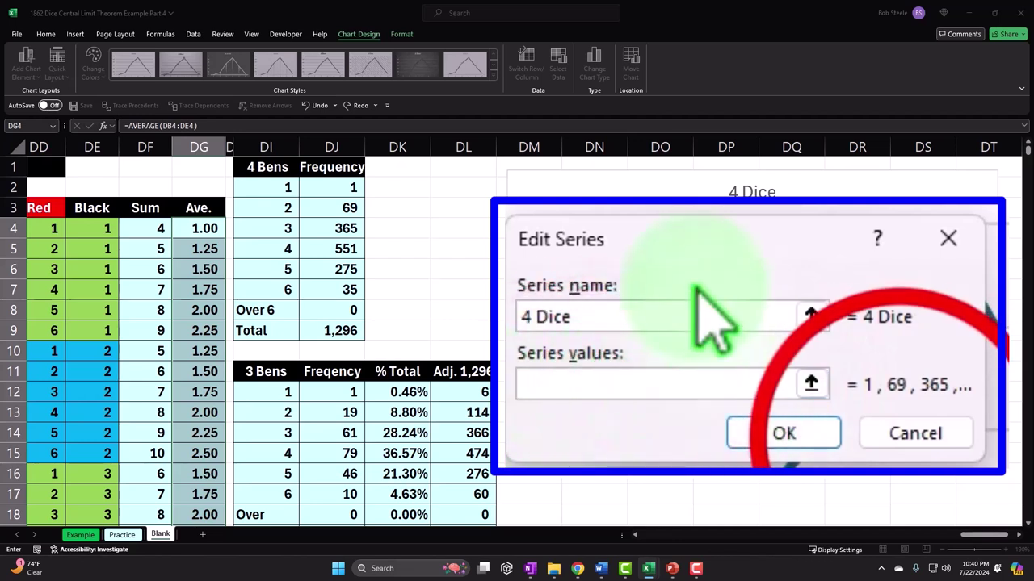
{"action": "left_click", "coordinate": [736, 295]}
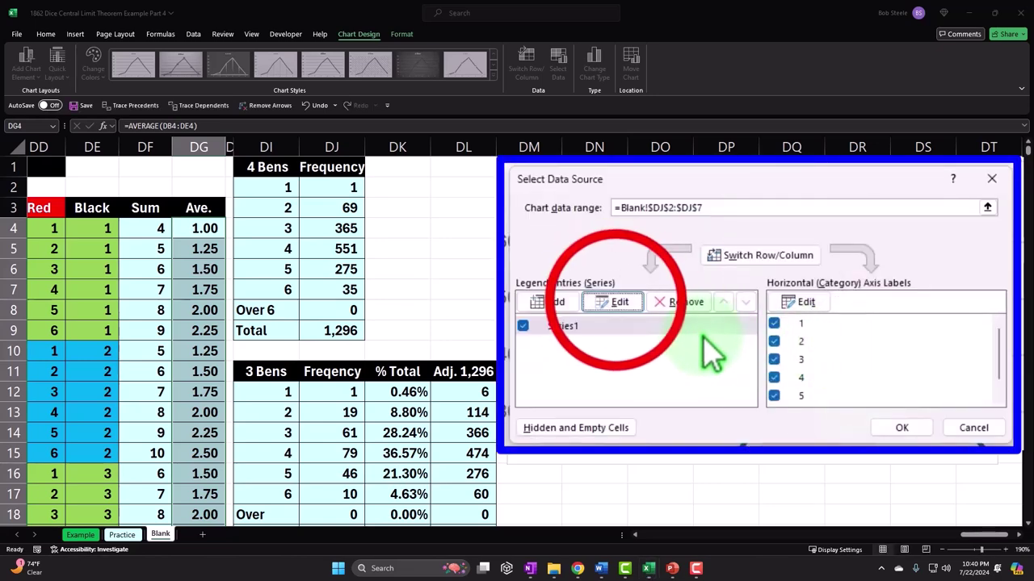
Step: Rename the line chart's existing data series as "4 Dice", keeping its values from DJ2:DJ7
{"action": "left_click", "coordinate": [631, 308]}
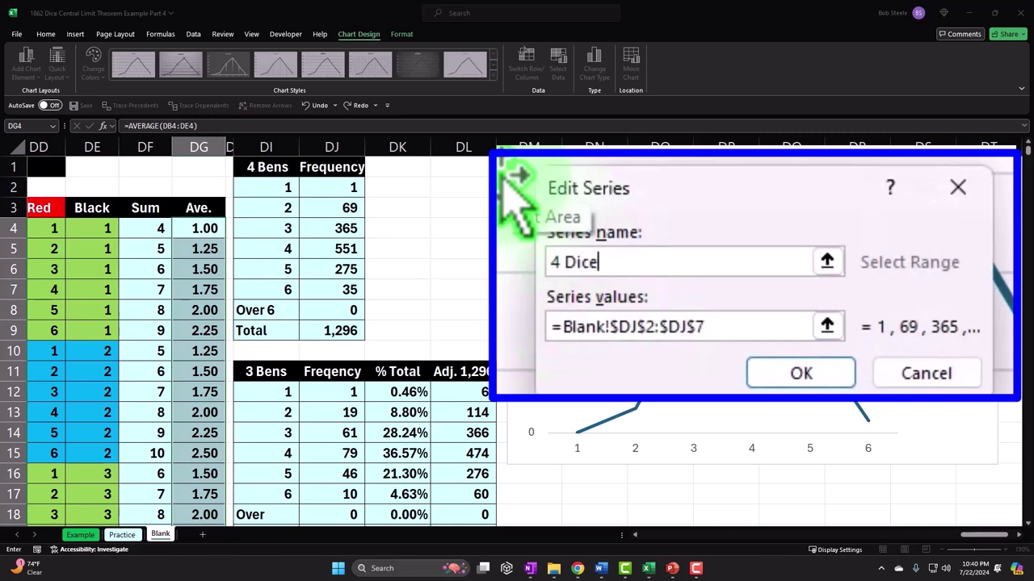
{"action": "left_click", "coordinate": [751, 376]}
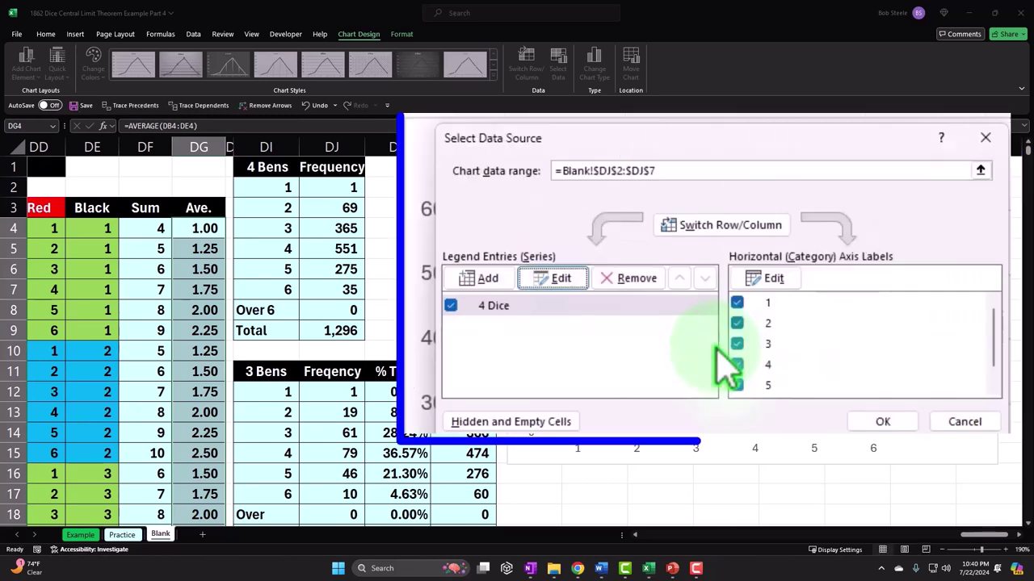
Step: Add a "3 Dice" series to the line chart using the 3 Bens table's Adj. 1,296 values in DL12:DL18
{"action": "left_click", "coordinate": [551, 259]}
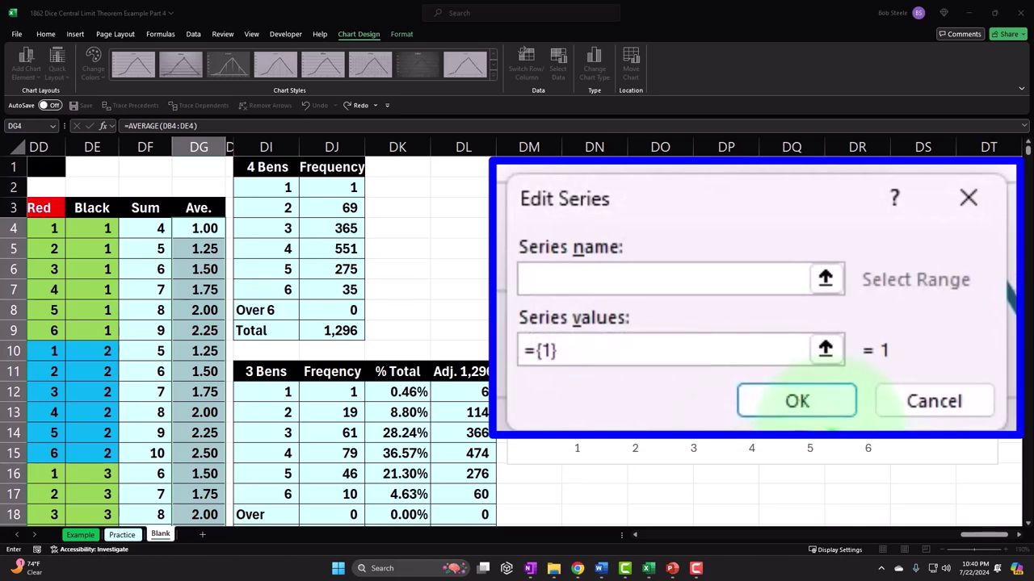
{"action": "left_click", "coordinate": [624, 350]}
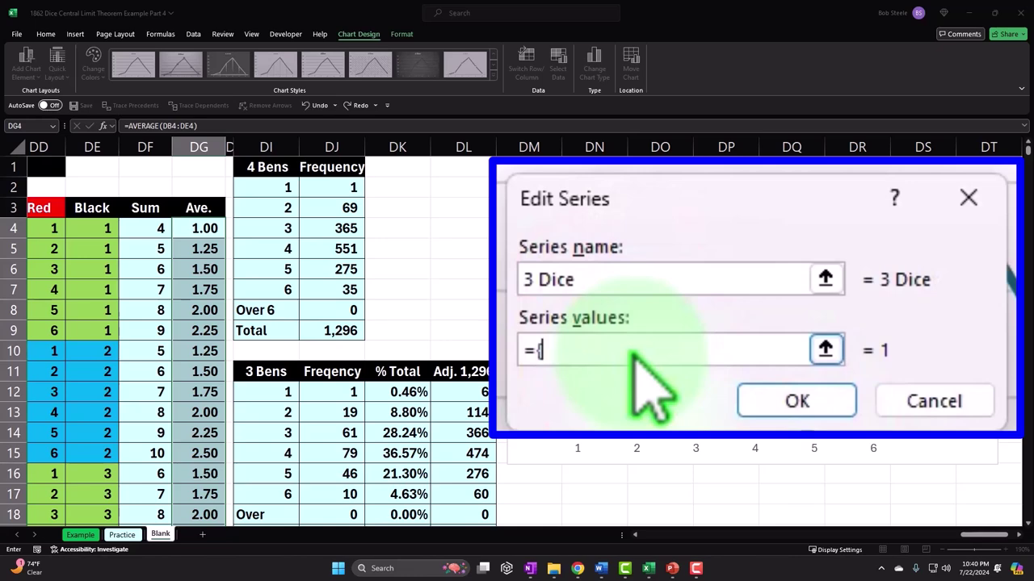
{"action": "scroll", "coordinate": [312, 311], "scroll_direction": "down", "scroll_amount": 2}
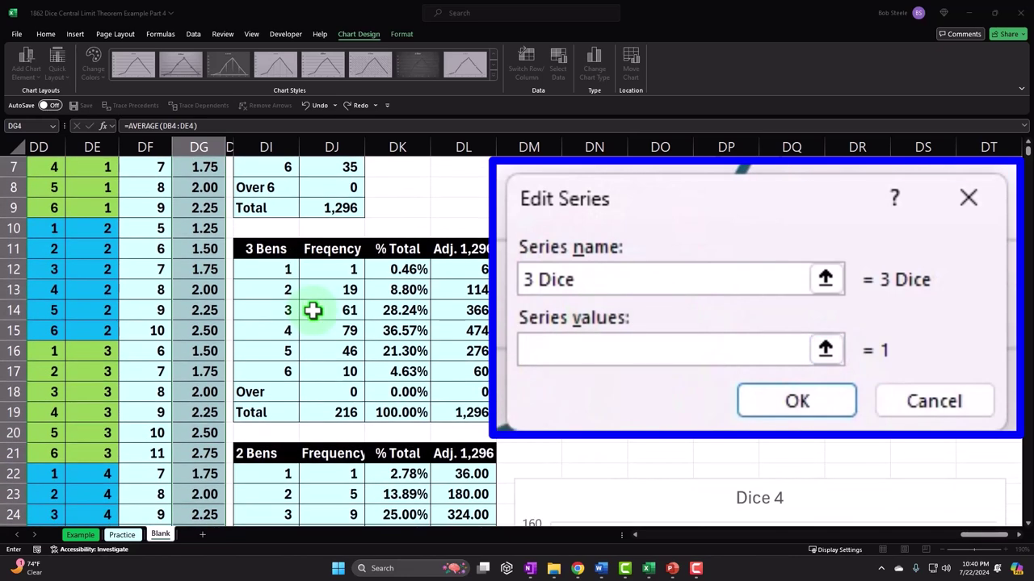
{"action": "scroll", "coordinate": [313, 310], "scroll_direction": "up", "scroll_amount": 2}
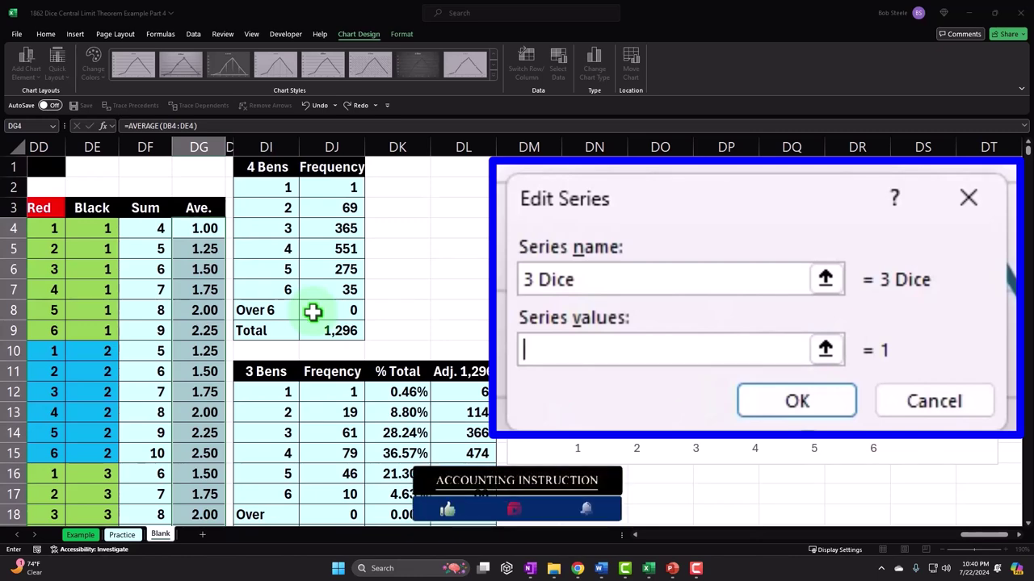
{"action": "scroll", "coordinate": [313, 310], "scroll_direction": "down", "scroll_amount": 1}
{"action": "scroll", "coordinate": [312, 310], "scroll_direction": "down", "scroll_amount": 1}
{"action": "left_click_drag", "start_coordinate": [463, 272], "coordinate": [468, 378]}
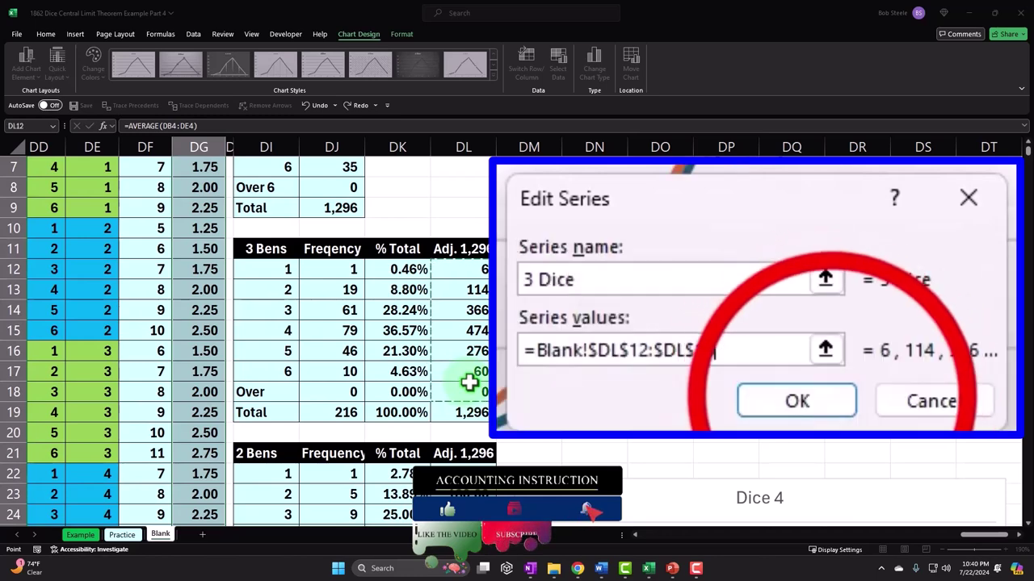
{"action": "left_click", "coordinate": [703, 295]}
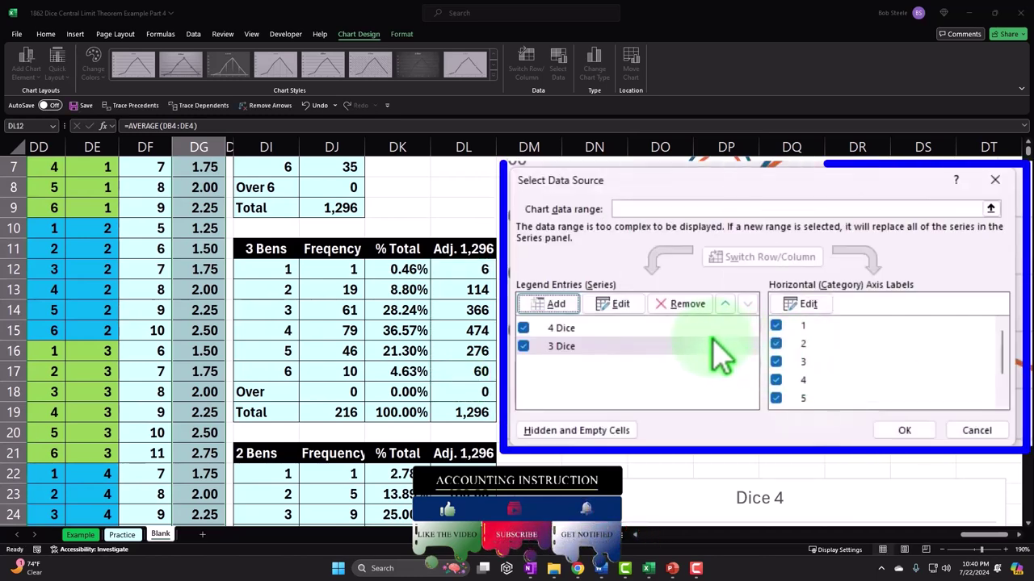
Step: Add a "2 Dice" series to the line chart using the 2 Bens table's Adj. 1,296 values in DL22:DL27
{"action": "left_click", "coordinate": [549, 258]}
{"action": "left_click", "coordinate": [653, 273]}
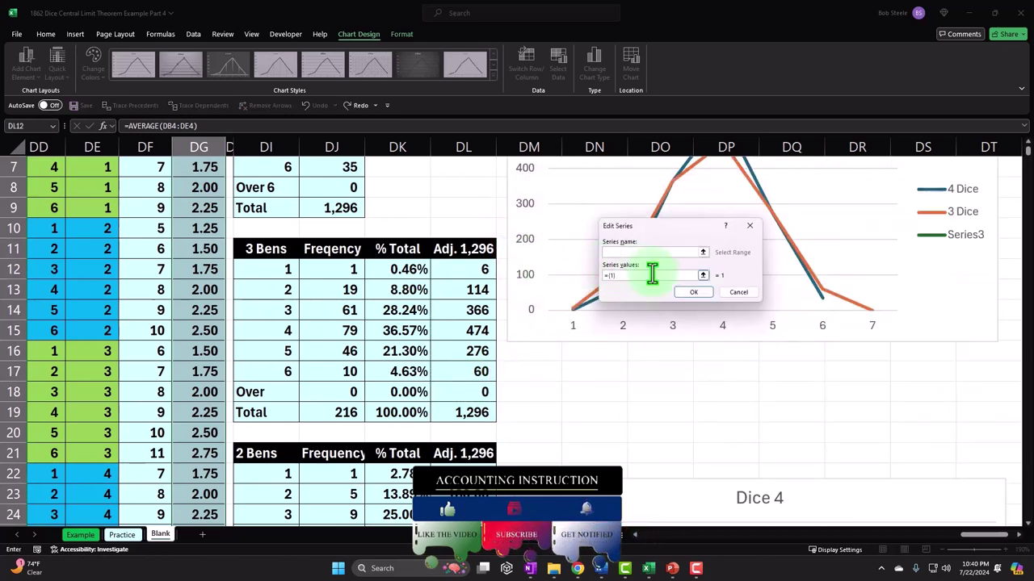
{"action": "type", "text": "2 Dice"}
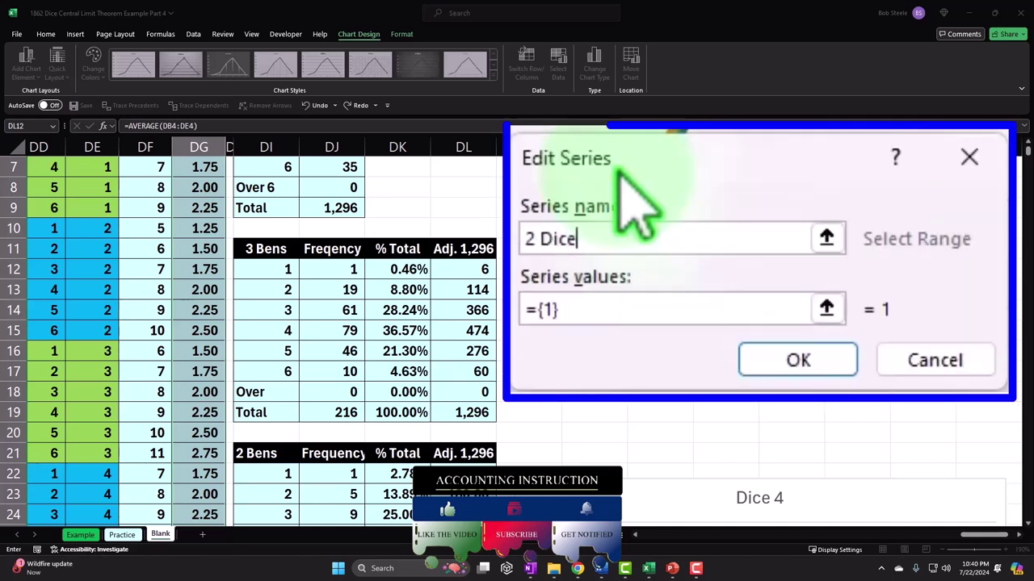
{"action": "left_click", "coordinate": [637, 274]}
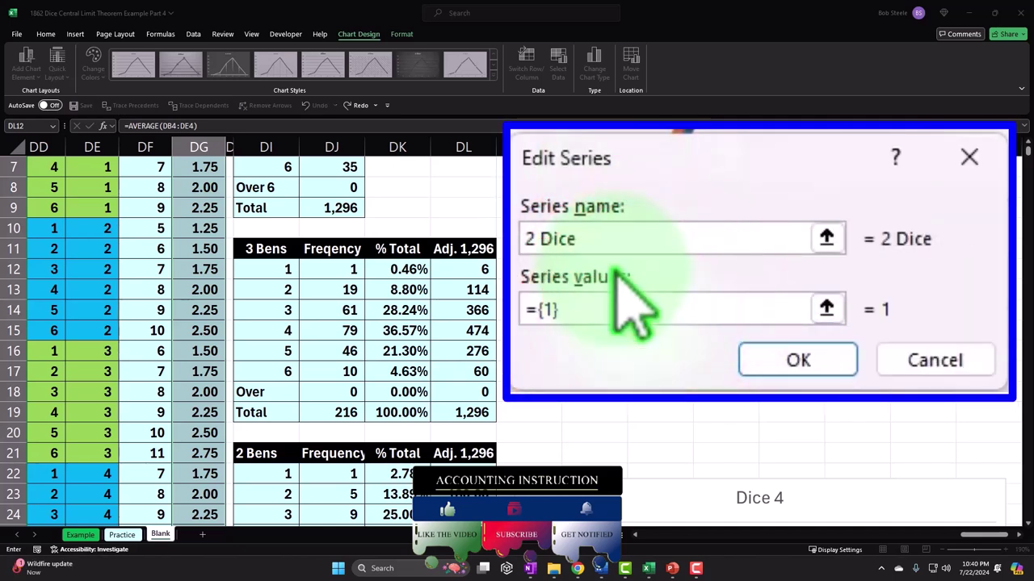
{"action": "key", "text": "BackSpace"}
{"action": "scroll", "coordinate": [416, 315], "scroll_direction": "down", "scroll_amount": 3}
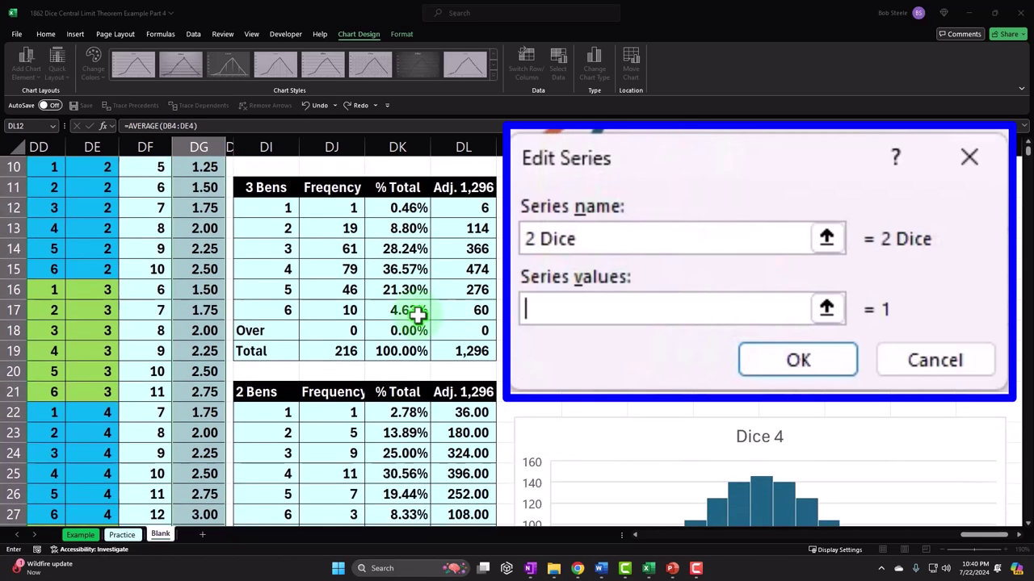
{"action": "left_click_drag", "start_coordinate": [468, 293], "coordinate": [472, 381]}
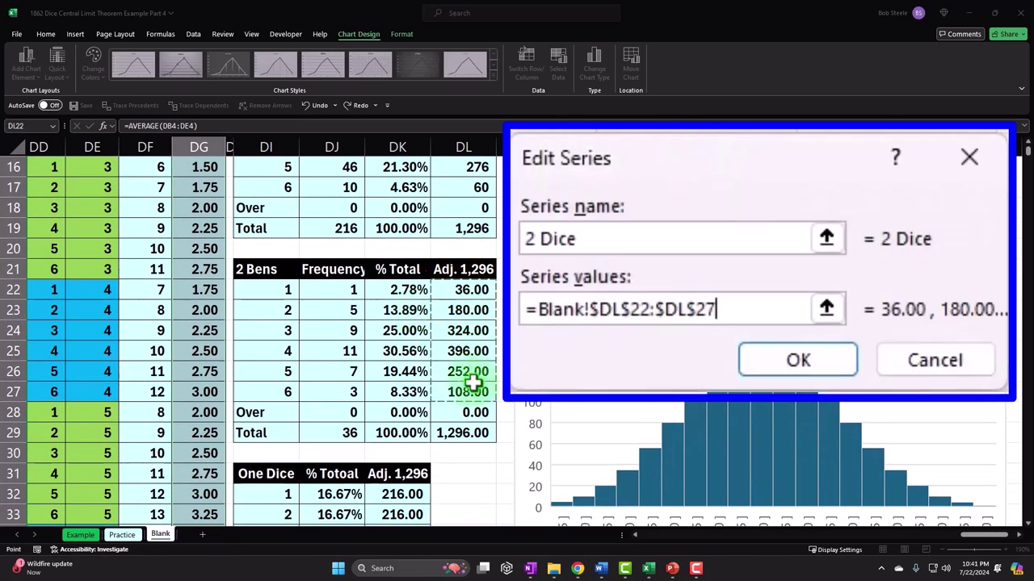
{"action": "left_click", "coordinate": [688, 294]}
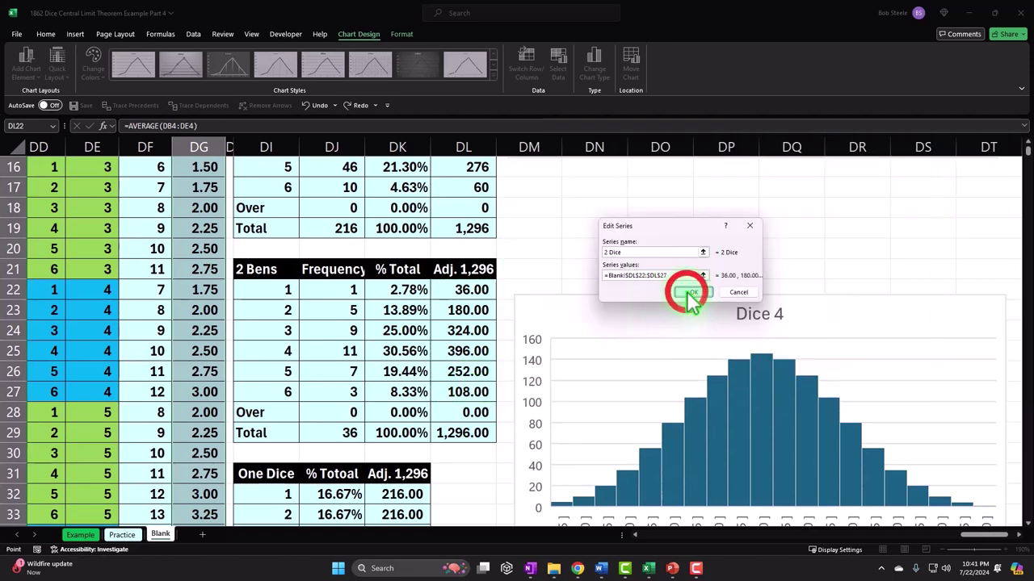
Step: Add a "1 Dice" series using the One Dice table's Adj. 1,296 values in DK32:DK37, and accept the chart's data source
{"action": "left_click", "coordinate": [552, 260]}
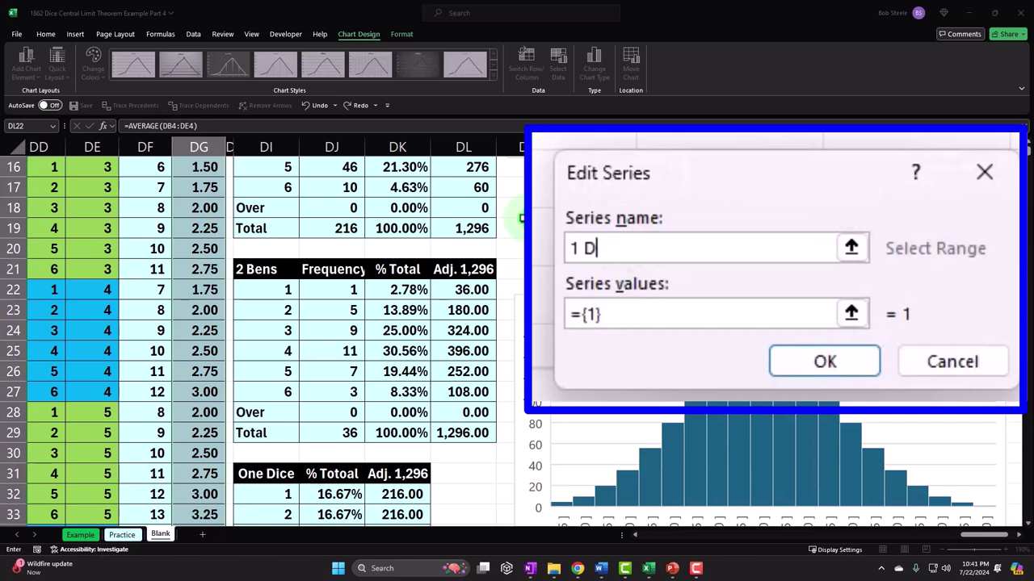
{"action": "left_click", "coordinate": [638, 287]}
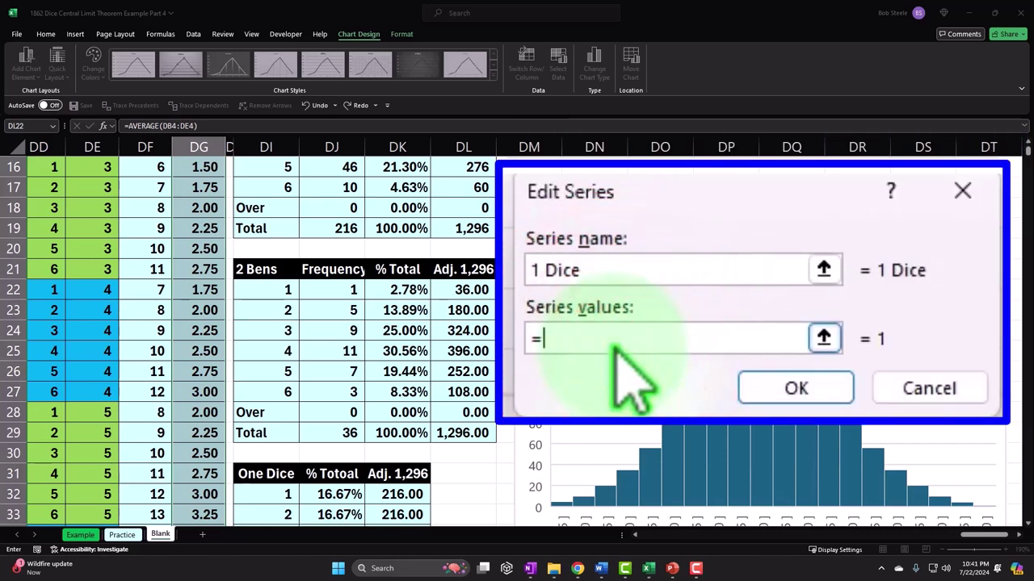
{"action": "scroll", "coordinate": [464, 307], "scroll_direction": "down", "scroll_amount": 3}
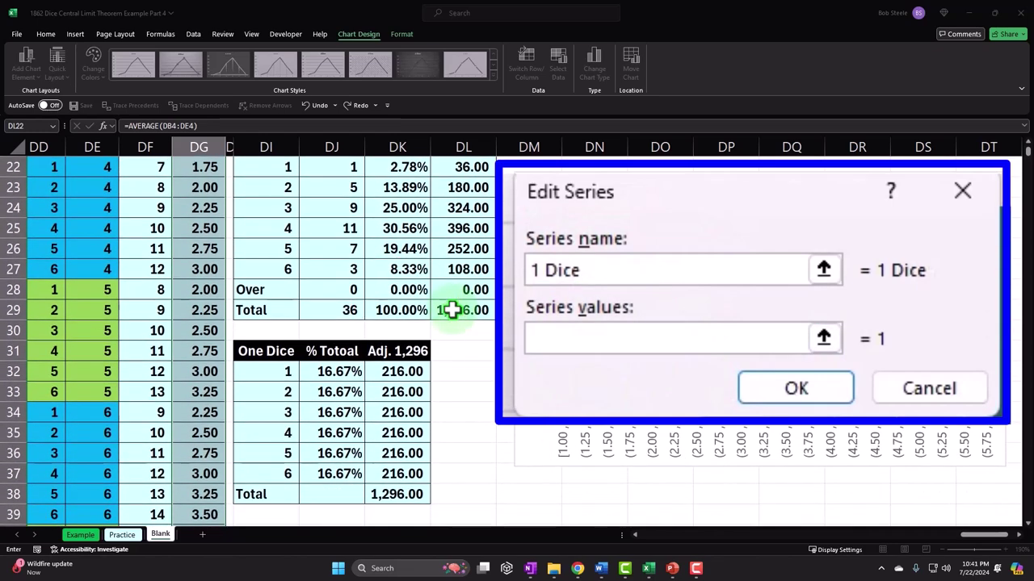
{"action": "left_click_drag", "start_coordinate": [412, 312], "coordinate": [412, 369]}
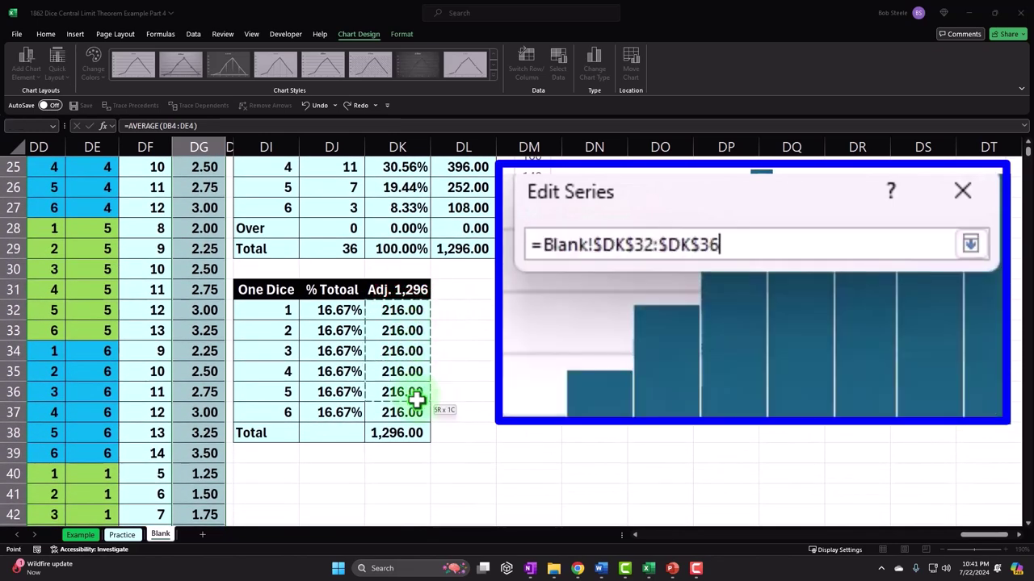
{"action": "left_click_drag", "start_coordinate": [416, 408], "coordinate": [416, 409]}
{"action": "left_click", "coordinate": [780, 391]}
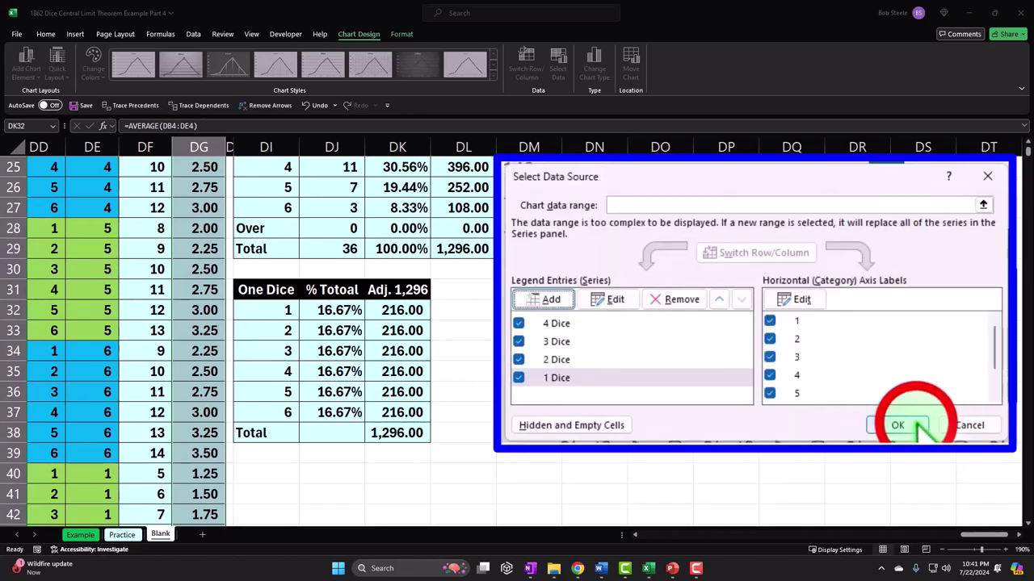
{"action": "left_click", "coordinate": [777, 336]}
{"action": "scroll", "coordinate": [605, 334], "scroll_direction": "up", "scroll_amount": 8}
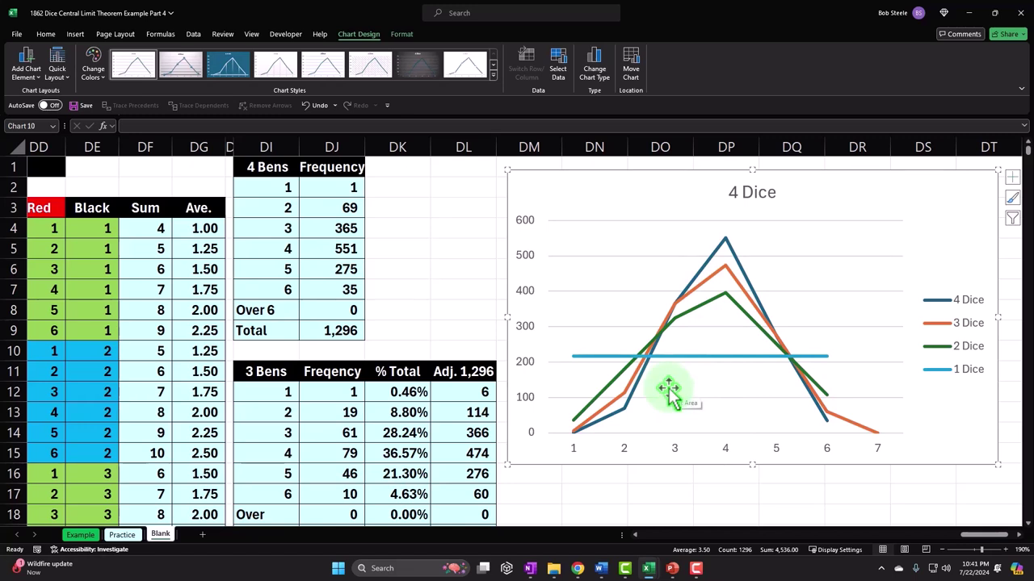
Step: Enter the numbers 1, 2, 3 and 4 across cells DO17:DR17 below the line chart
{"action": "scroll", "coordinate": [668, 391], "scroll_direction": "down", "scroll_amount": 2}
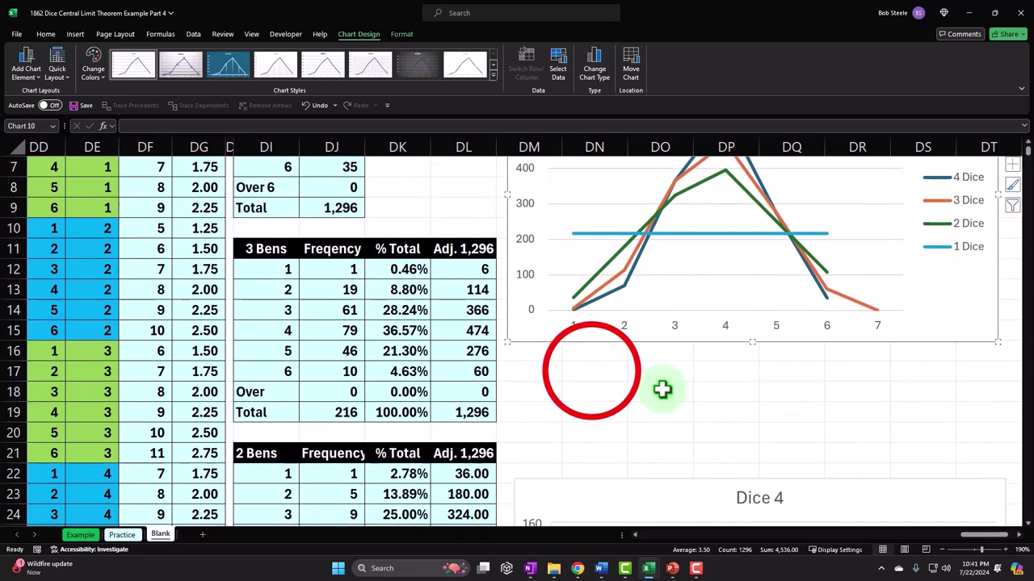
{"action": "left_click", "coordinate": [592, 371]}
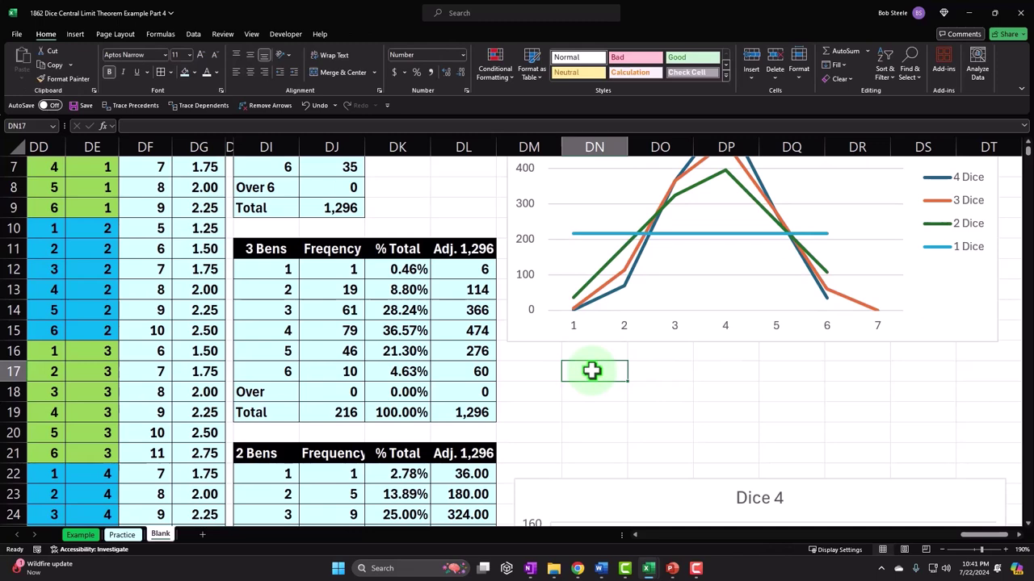
{"action": "key", "text": "Right"}
{"action": "type", "text": "1"}
{"action": "key", "text": "Right"}
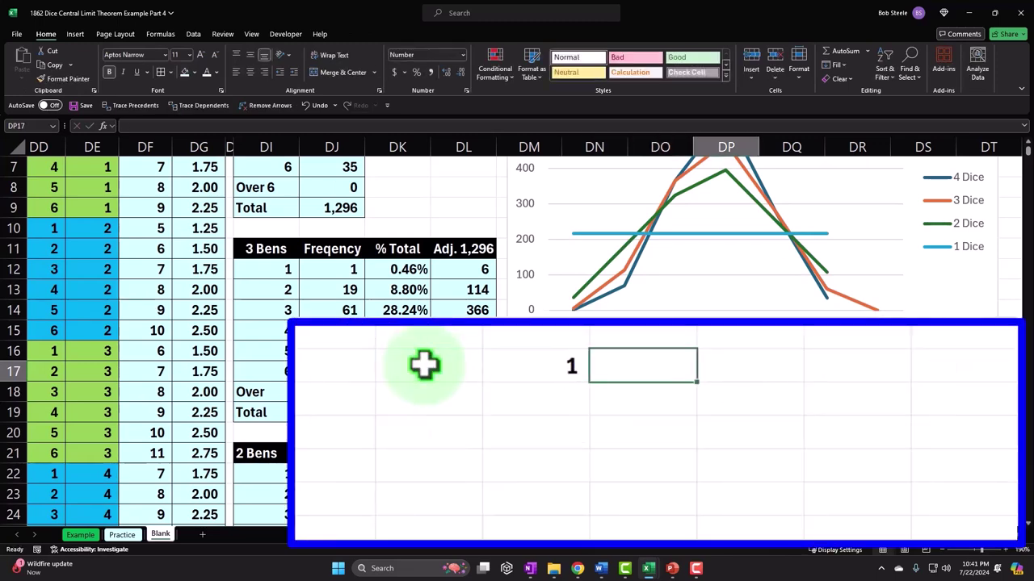
{"action": "type", "text": "2"}
{"action": "key", "text": "Right"}
{"action": "type", "text": "3"}
{"action": "key", "text": "Right"}
{"action": "type", "text": "4"}
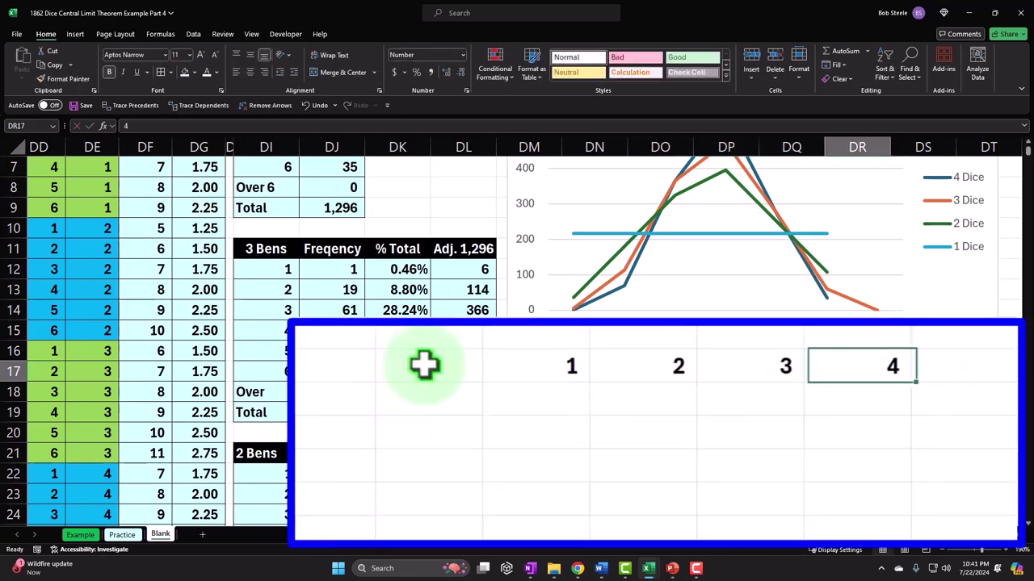
Step: Label the row of numbers below the line chart with "Dice" in cell DN17
{"action": "key", "text": "Left"}
{"action": "key", "text": "Left"}
{"action": "key", "text": "Left"}
{"action": "key", "text": "Left"}
{"action": "type", "text": "Di"}
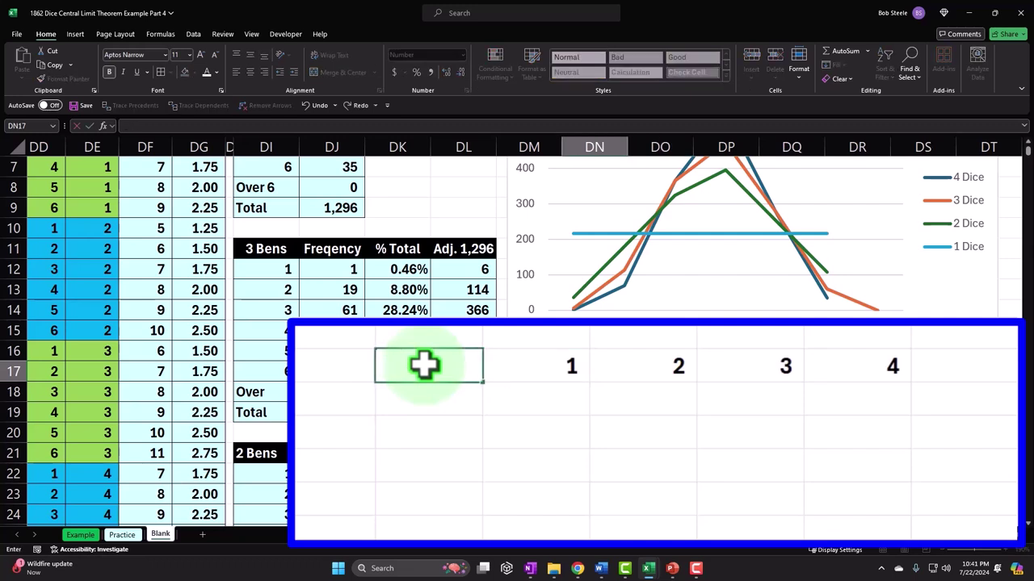
{"action": "key", "text": "Tab"}
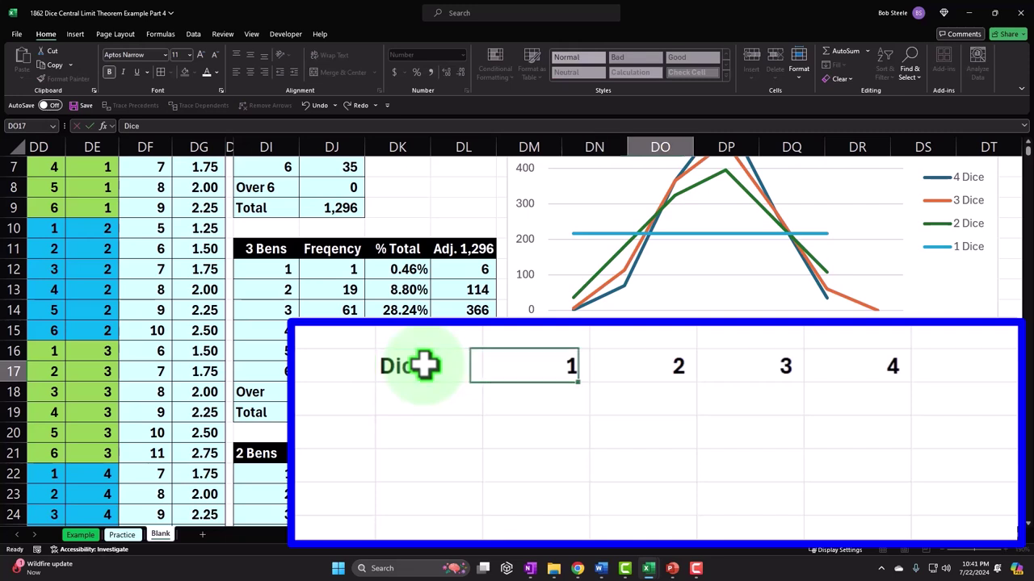
Step: Label the two rows below Dice in DN18 and DN19 as Mean and STDs
{"action": "key", "text": "Return"}
{"action": "type", "text": "Mean"}
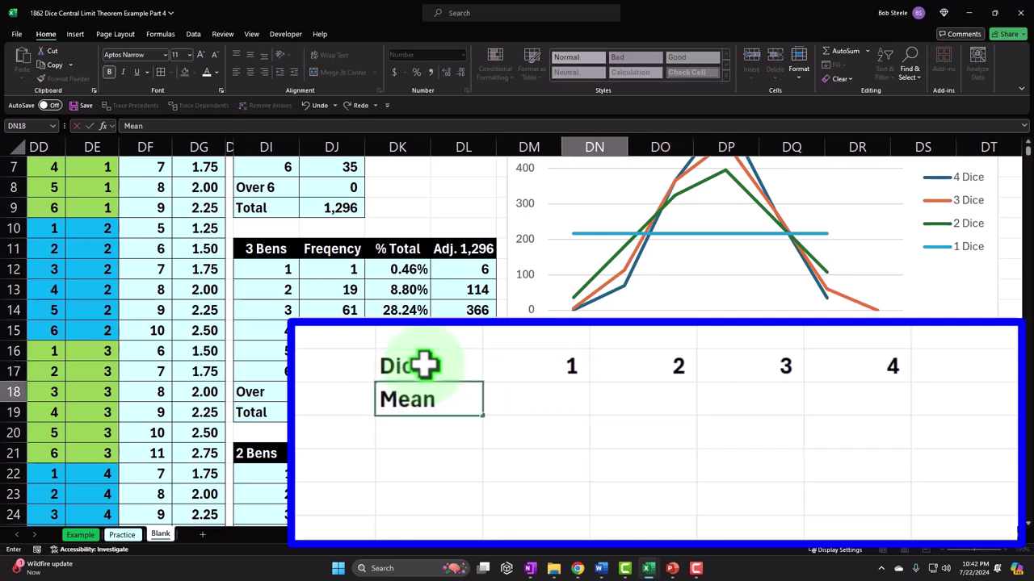
{"action": "key", "text": "Return"}
{"action": "type", "text": "S"}
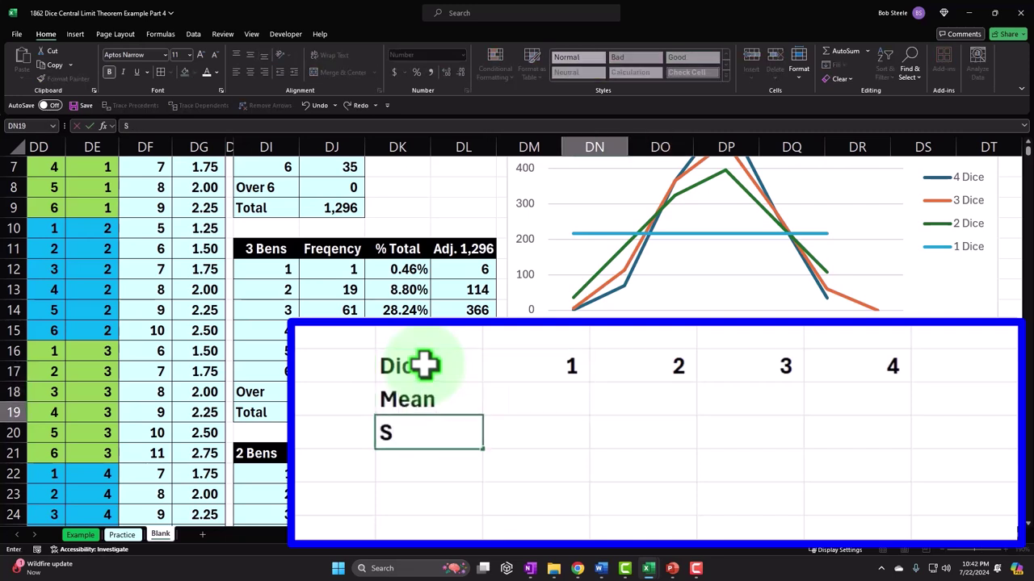
{"action": "type", "text": "TDs"}
{"action": "key", "text": "Return"}
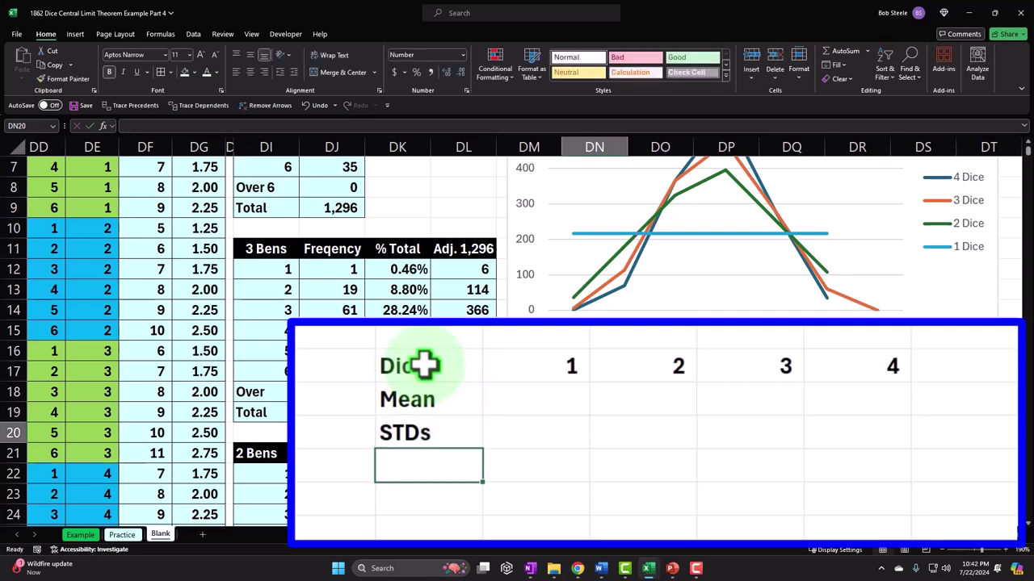
Step: Link the one-die mean in DO18 to cell CV18 of the earlier three-dice summary table
{"action": "key", "text": "Right"}
{"action": "key", "text": "Up"}
{"action": "key", "text": "Up"}
{"action": "type", "text": "="}
{"action": "key", "text": "Left"}
{"action": "key", "text": "Left"}
{"action": "key", "text": "Left"}
{"action": "key", "text": "Left"}
{"action": "key", "text": "Left"}
{"action": "key", "text": "Left"}
{"action": "key", "text": "Left"}
{"action": "key", "text": "Left"}
{"action": "key", "text": "Left"}
{"action": "key", "text": "Left"}
{"action": "key", "text": "Left"}
{"action": "key", "text": "Left"}
{"action": "key", "text": "Left"}
{"action": "key", "text": "Left"}
{"action": "key", "text": "Left"}
{"action": "key", "text": "Left"}
{"action": "key", "text": "Left"}
{"action": "key", "text": "Left"}
{"action": "key", "text": "Left"}
{"action": "key", "text": "Left"}
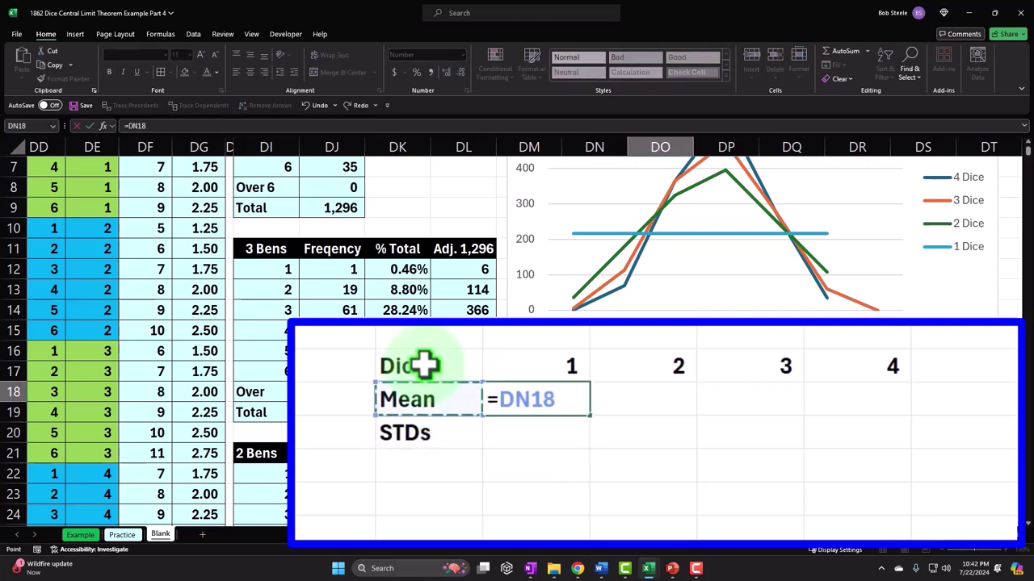
{"action": "key", "text": "Right"}
{"action": "key", "text": "Right"}
{"action": "key", "text": "Right"}
{"action": "key", "text": "Right"}
{"action": "key", "text": "Right"}
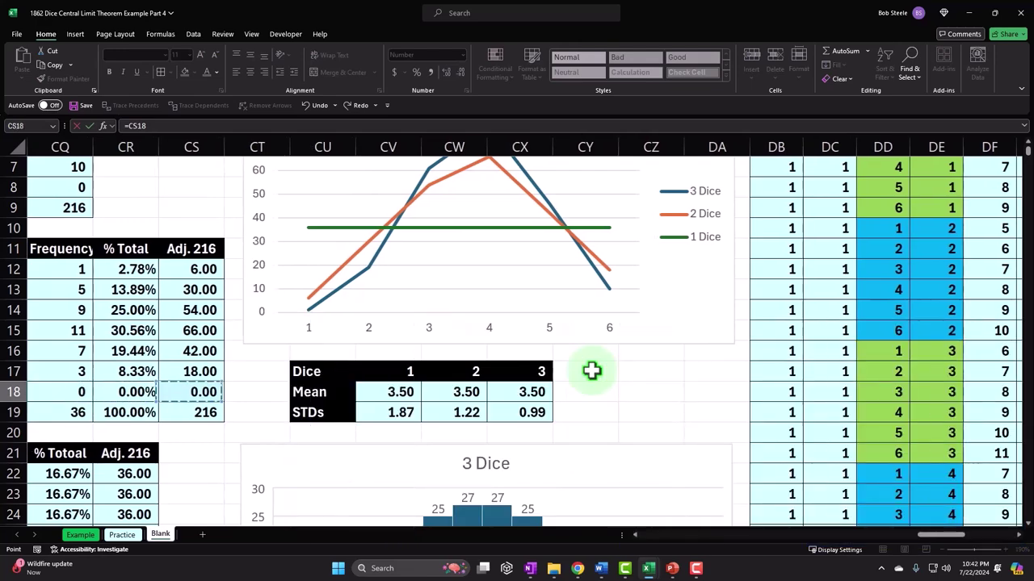
{"action": "key", "text": "Return"}
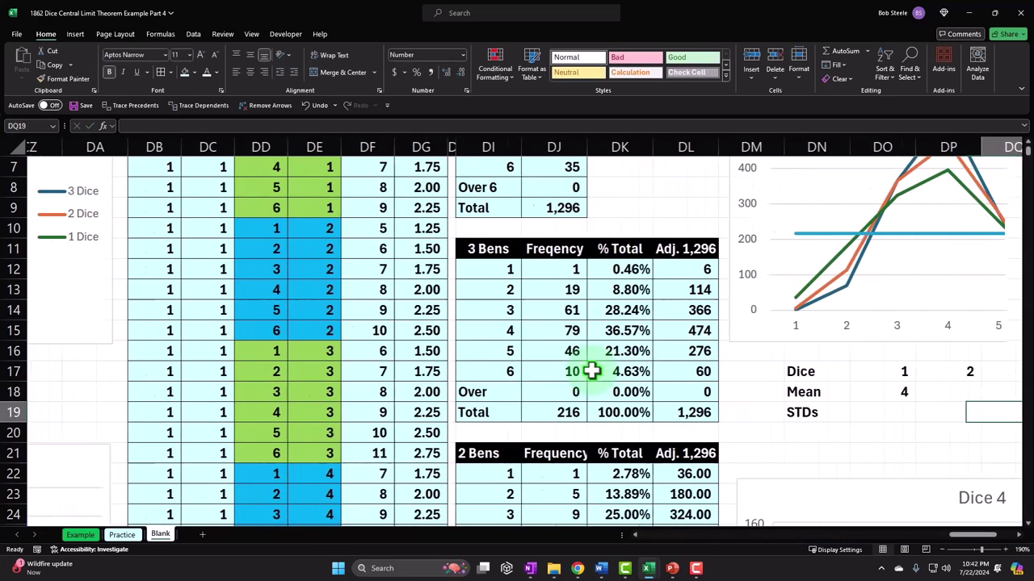
Step: Copy the linked mean down to the STDs row, format both cells to two decimals, and fill them across through the 3-dice column
{"action": "left_click", "coordinate": [623, 390]}
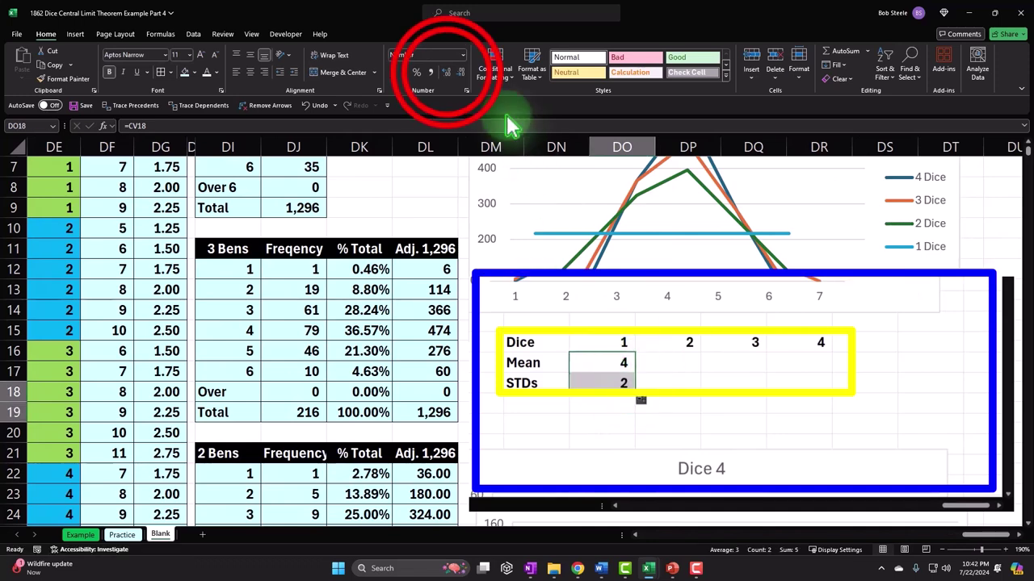
{"action": "left_click", "coordinate": [446, 72]}
{"action": "left_click", "coordinate": [445, 72]}
{"action": "left_click_drag", "start_coordinate": [635, 390], "coordinate": [741, 396]}
Step: Calculate the four-dice mean in DR18 with =AVERAGE(DG4:DG1299)
{"action": "left_click", "coordinate": [803, 367]}
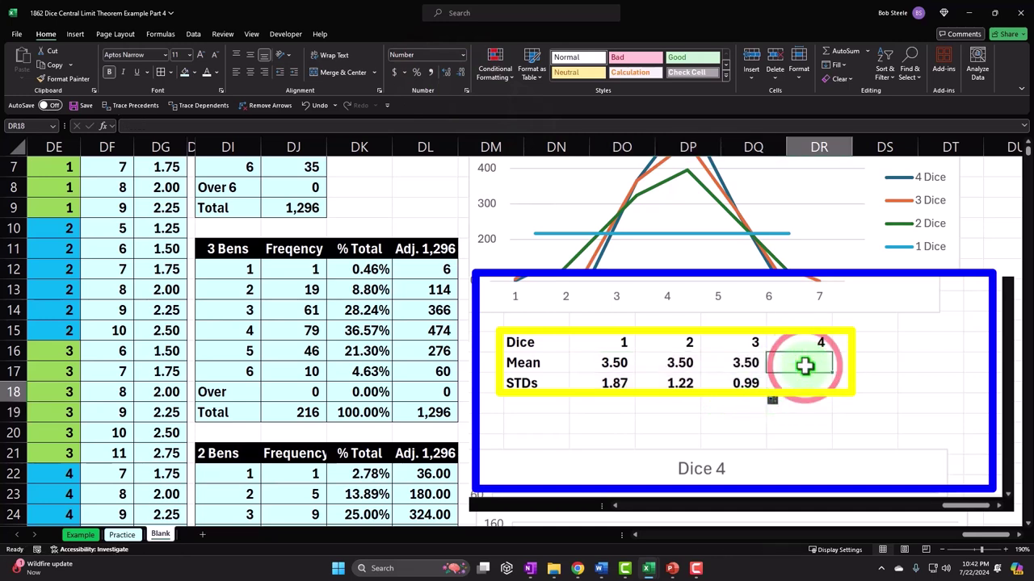
{"action": "type", "text": "="}
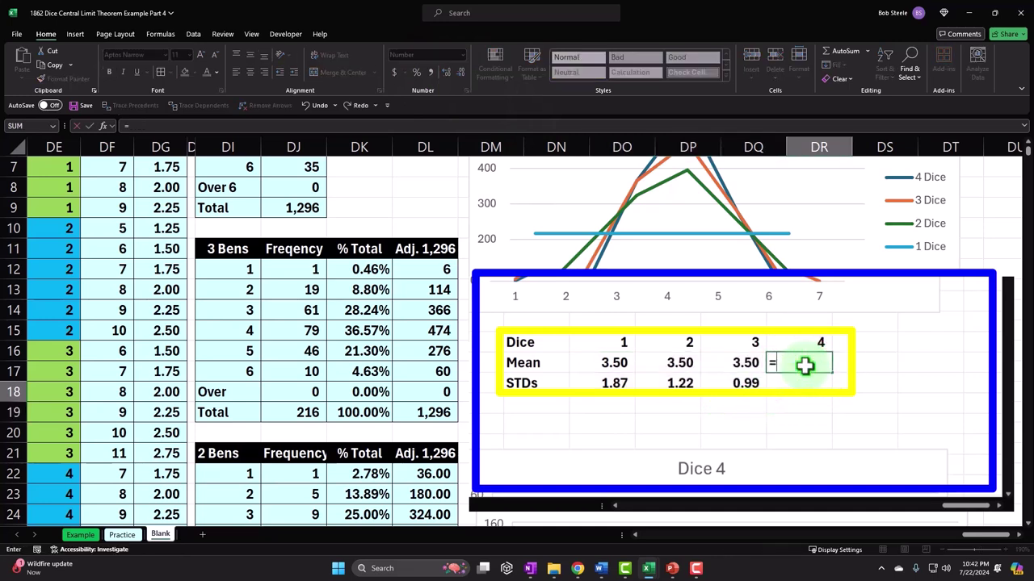
{"action": "type", "text": "am"}
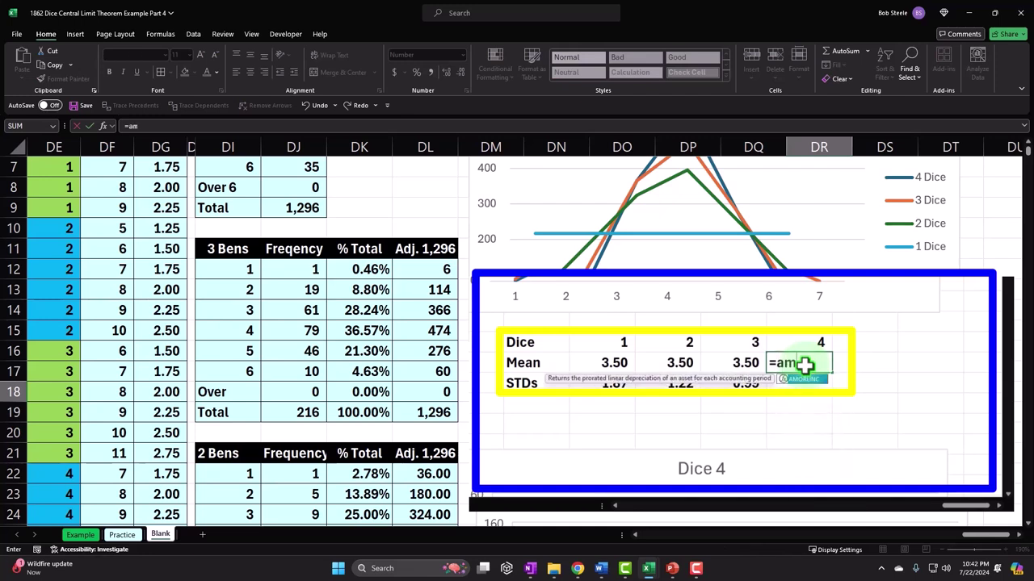
{"action": "key", "text": "BackSpace"}
{"action": "type", "text": "ver"}
{"action": "key", "text": "Tab"}
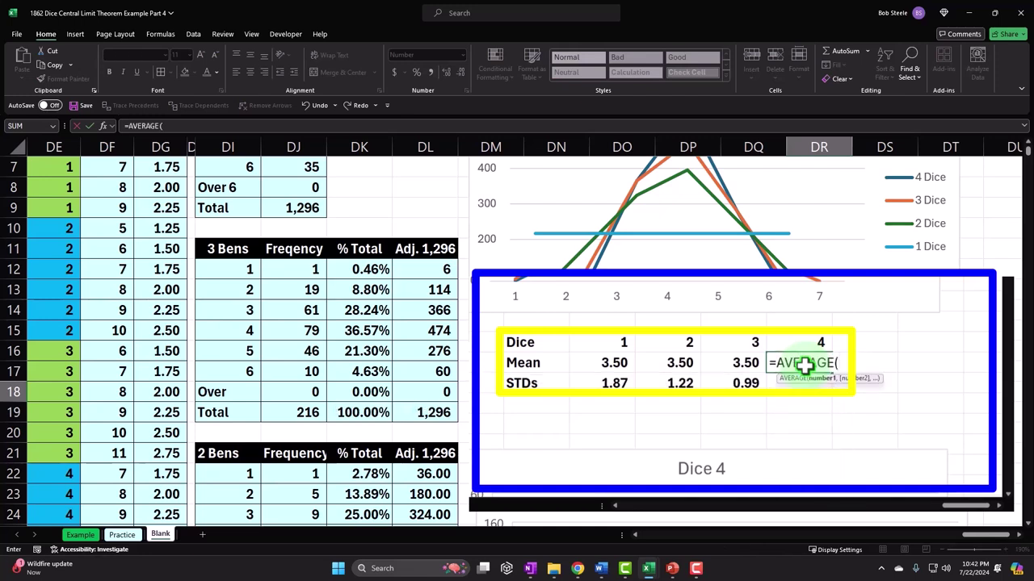
{"action": "key", "text": "Left"}
{"action": "key", "text": "Left"}
{"action": "key", "text": "Left"}
{"action": "key", "text": "Up"}
{"action": "key", "text": "Up"}
{"action": "key", "text": "Up"}
{"action": "key", "text": "Up"}
{"action": "key", "text": "Up"}
{"action": "key", "text": "Up"}
{"action": "key", "text": "Up"}
{"action": "key", "text": "Up"}
{"action": "key", "text": "Up"}
{"action": "key", "text": "Up"}
{"action": "key", "text": "Up"}
{"action": "key", "text": "Up"}
{"action": "key", "text": "Up"}
{"action": "key", "text": "Up"}
{"action": "key", "text": "Up"}
{"action": "key", "text": "Up"}
{"action": "key", "text": "Up"}
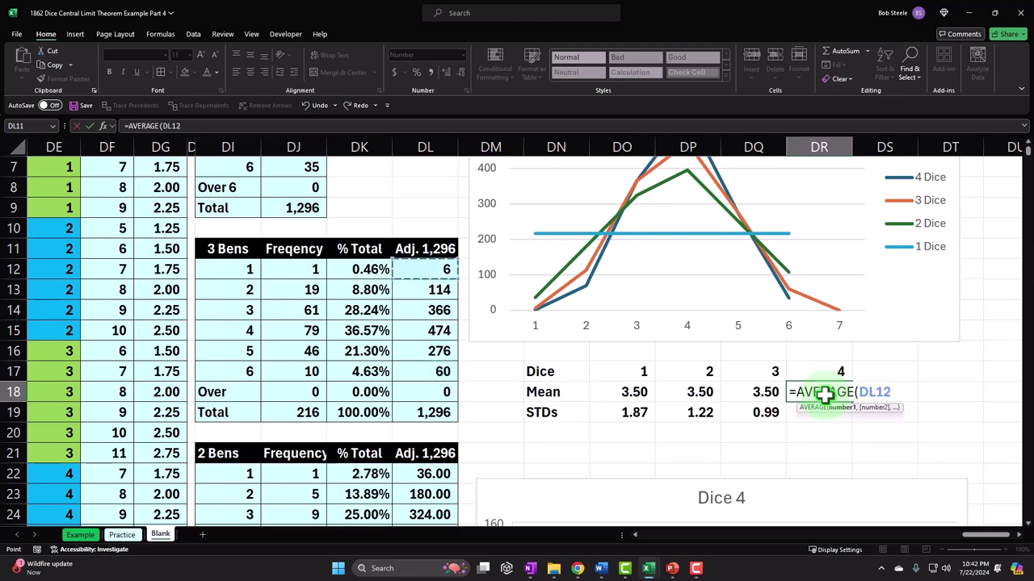
{"action": "key", "text": "Left"}
{"action": "key", "text": "Left"}
{"action": "key", "text": "Left"}
{"action": "key", "text": "Down"}
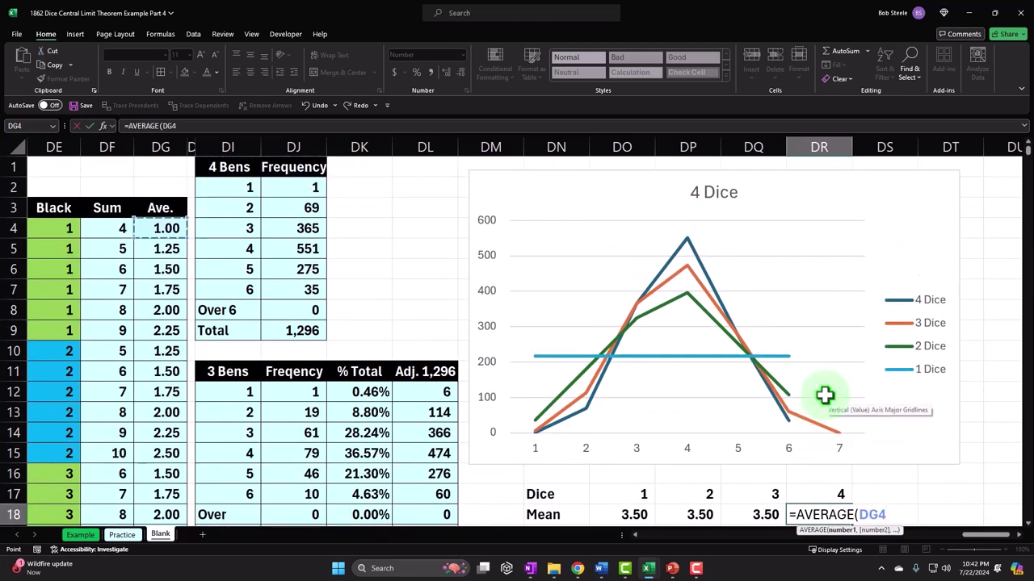
{"action": "key", "text": "ctrl+shift+Down"}
{"action": "key", "text": "Return"}
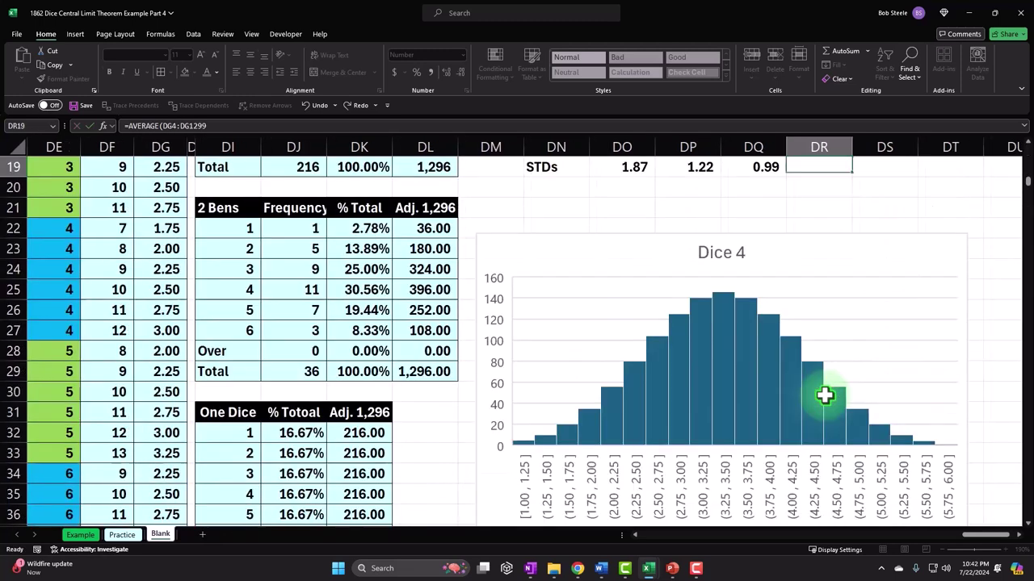
Step: Format the four-dice mean in DR18 to two decimal places
{"action": "scroll", "coordinate": [872, 396], "scroll_direction": "up", "scroll_amount": 2}
{"action": "scroll", "coordinate": [887, 379], "scroll_direction": "up", "scroll_amount": 1}
{"action": "left_click", "coordinate": [840, 330]}
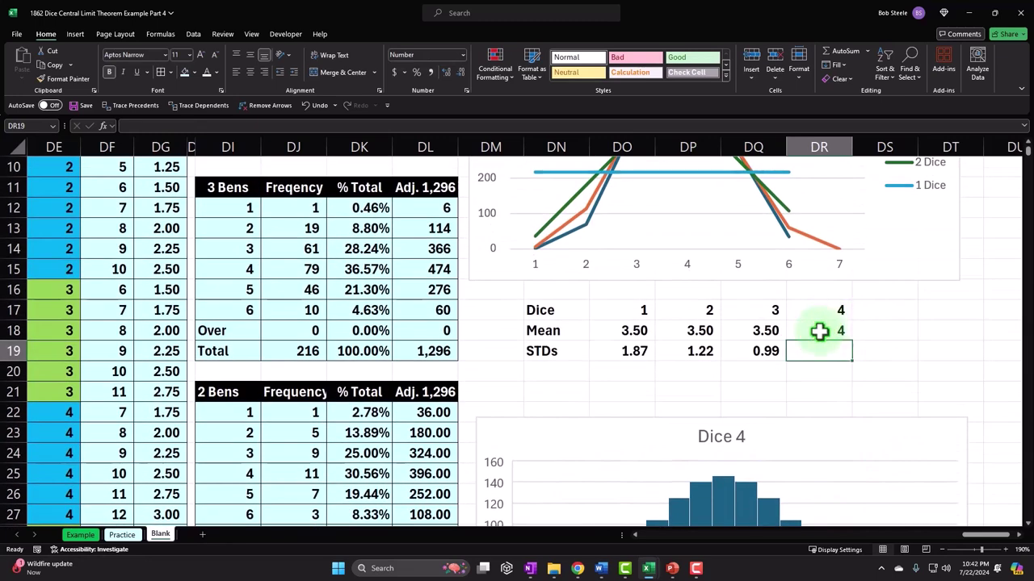
{"action": "left_click", "coordinate": [443, 75]}
{"action": "left_click", "coordinate": [445, 73]}
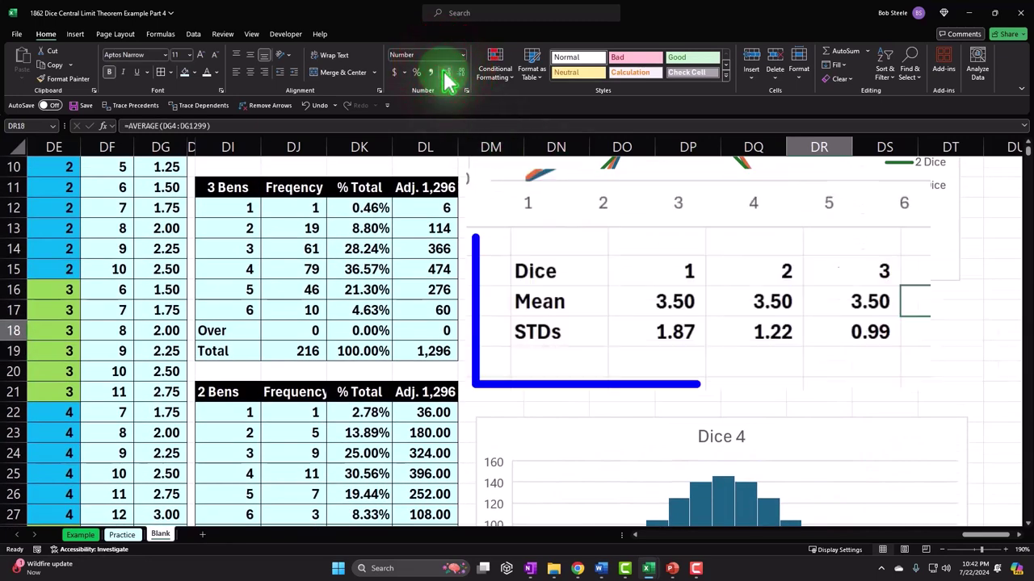
Step: Calculate the four-dice standard deviation in DR19 with =STDEV.S(DG4:DG1299), formatted to two decimal places
{"action": "key", "text": "Down"}
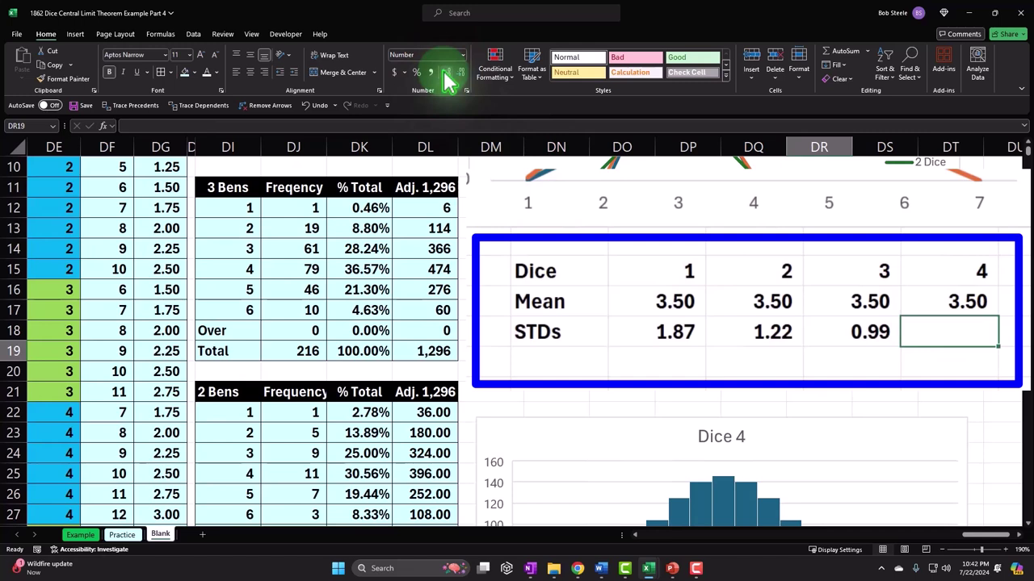
{"action": "type", "text": "=st"}
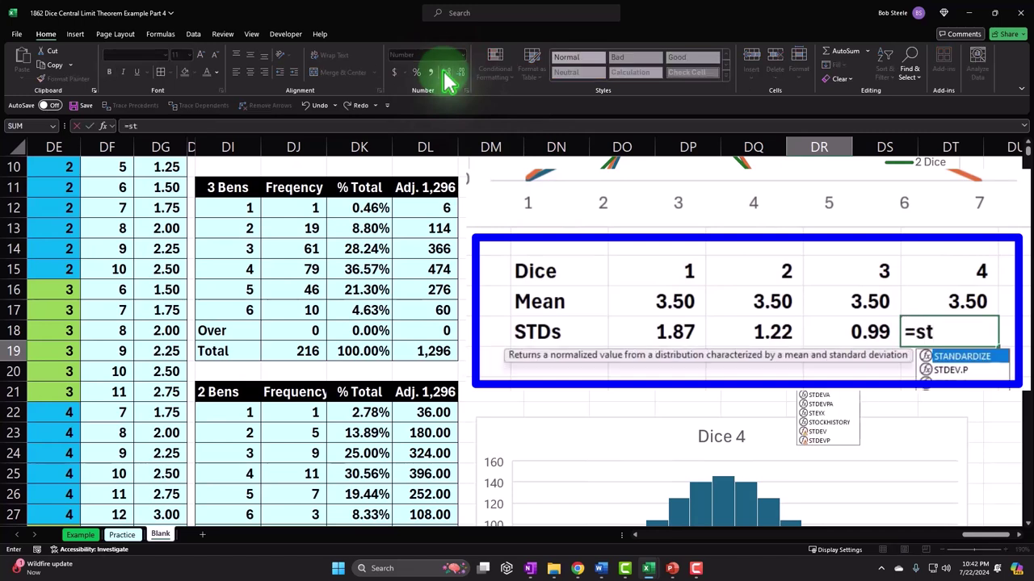
{"action": "key", "text": "Down"}
{"action": "key", "text": "Down"}
{"action": "key", "text": "Tab"}
{"action": "key", "text": "Left"}
{"action": "key", "text": "Left"}
{"action": "key", "text": "Left"}
{"action": "key", "text": "Left"}
{"action": "key", "text": "Left"}
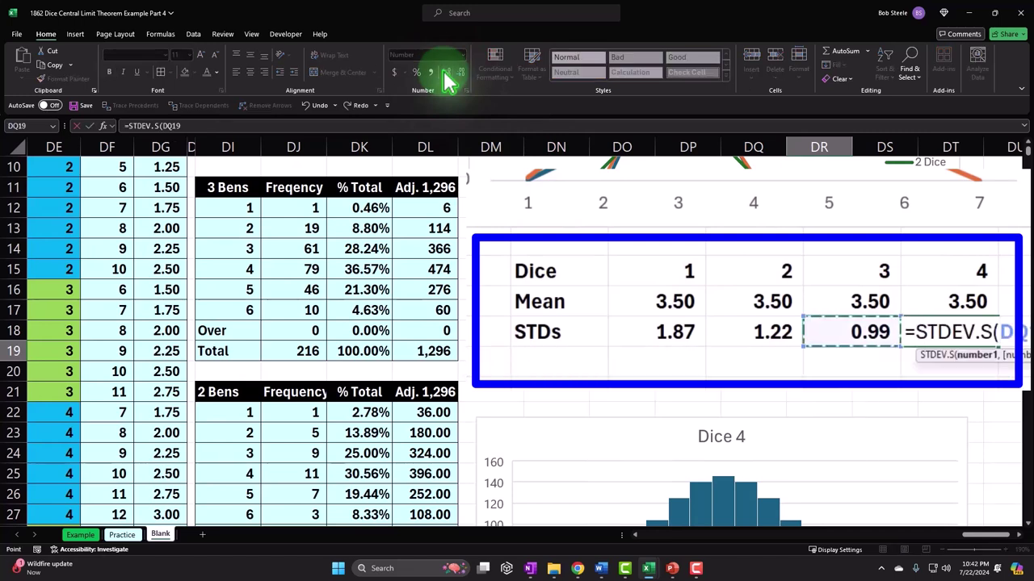
{"action": "key", "text": "Left"}
{"action": "key", "text": "Left"}
{"action": "key", "text": "Left"}
{"action": "key", "text": "Left"}
{"action": "key", "text": "Left"}
{"action": "key", "text": "Left"}
{"action": "key", "text": "Up"}
{"action": "key", "text": "Up"}
{"action": "key", "text": "Up"}
{"action": "key", "text": "Up"}
{"action": "key", "text": "Up"}
{"action": "key", "text": "Up"}
{"action": "key", "text": "Up"}
{"action": "key", "text": "Up"}
{"action": "key", "text": "Up"}
{"action": "key", "text": "Up"}
{"action": "key", "text": "Up"}
{"action": "key", "text": "Up"}
{"action": "key", "text": "Up"}
{"action": "key", "text": "Up"}
{"action": "key", "text": "Up"}
{"action": "key", "text": "Up"}
{"action": "key", "text": "Up"}
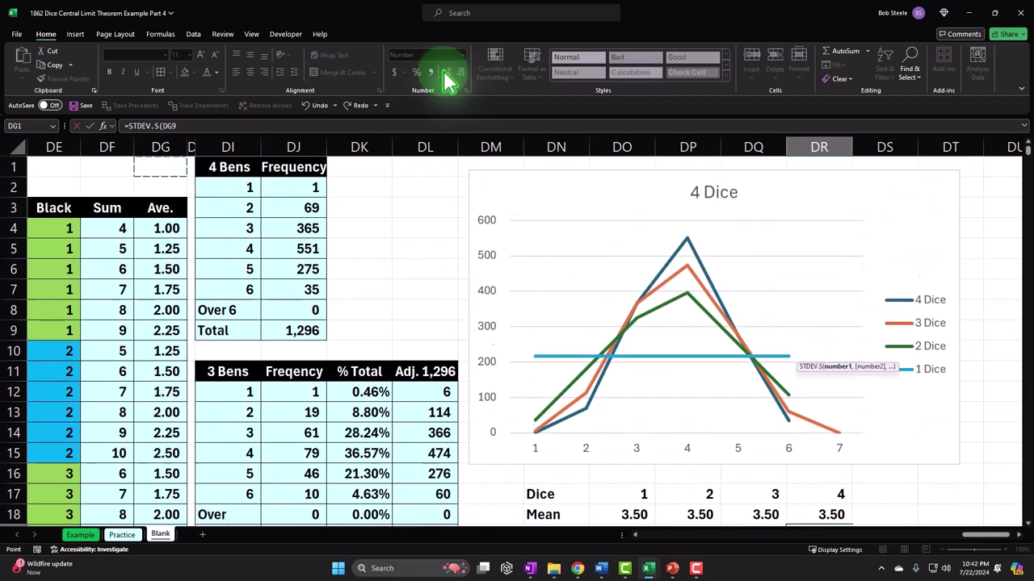
{"action": "key", "text": "Down"}
{"action": "key", "text": "Down"}
{"action": "key", "text": "ctrl+shift+Down"}
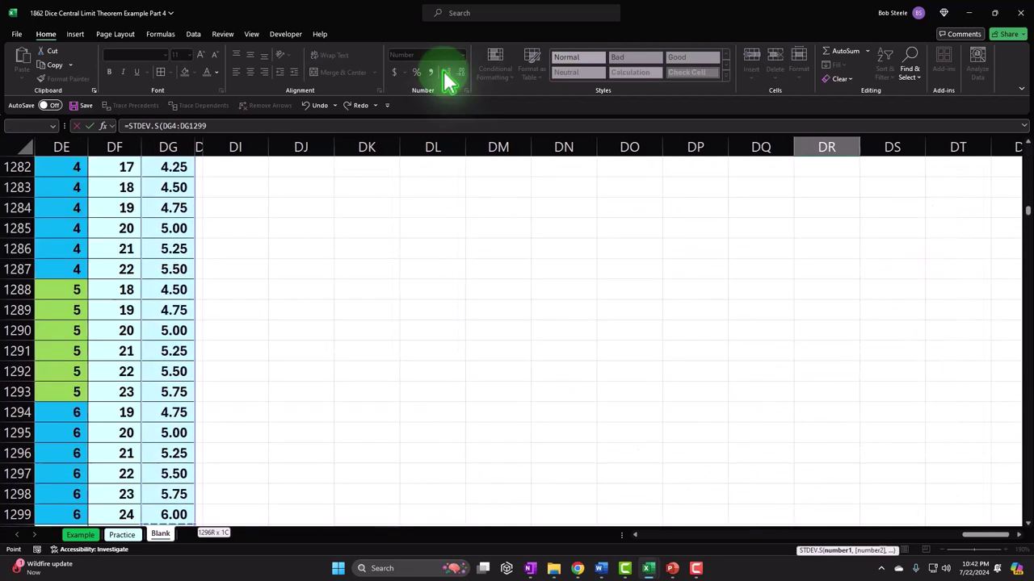
{"action": "key", "text": "Return"}
{"action": "scroll", "coordinate": [708, 175], "scroll_direction": "up", "scroll_amount": 3}
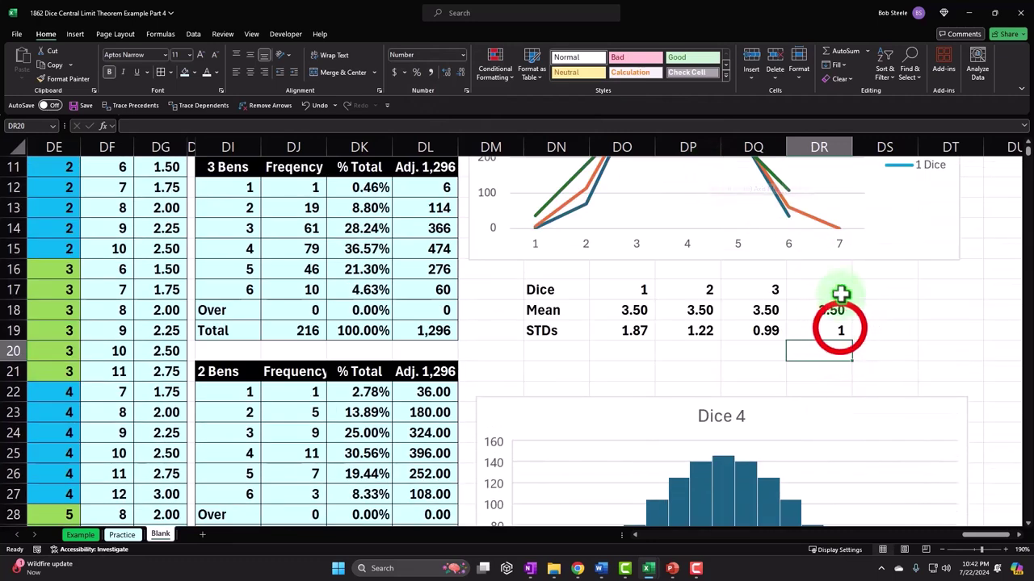
{"action": "left_click", "coordinate": [840, 327]}
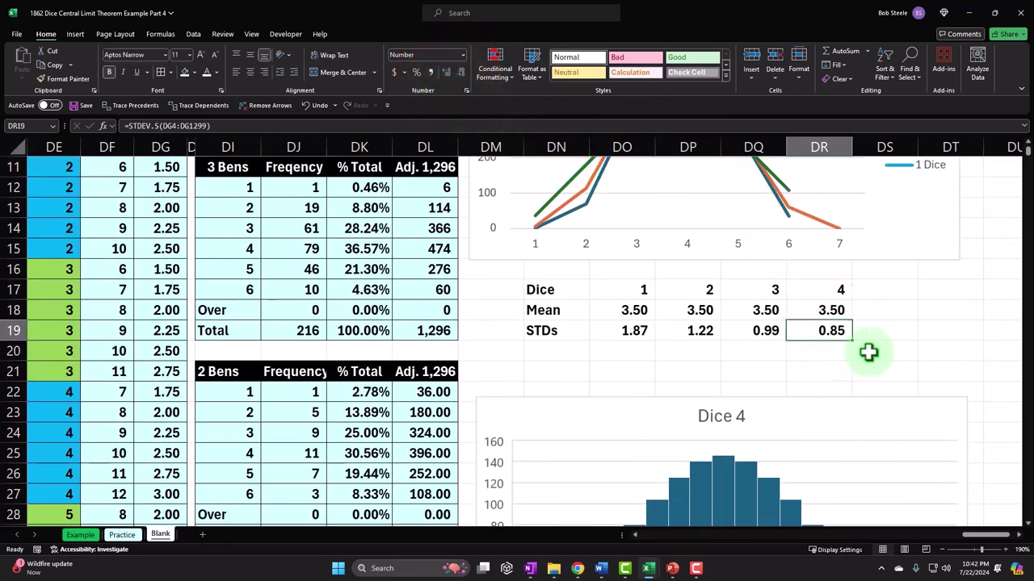
Step: Compare the standard deviations for one to four dice and check the four-dice mean
{"action": "scroll", "coordinate": [868, 351], "scroll_direction": "up", "scroll_amount": 2}
{"action": "left_click", "coordinate": [642, 452]}
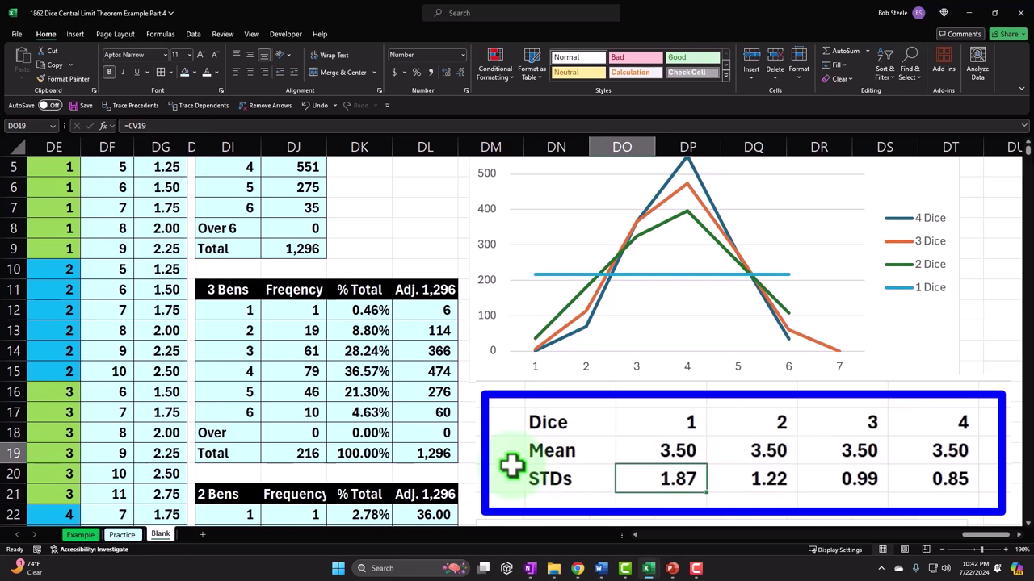
{"action": "key", "text": "Right"}
{"action": "key", "text": "Right"}
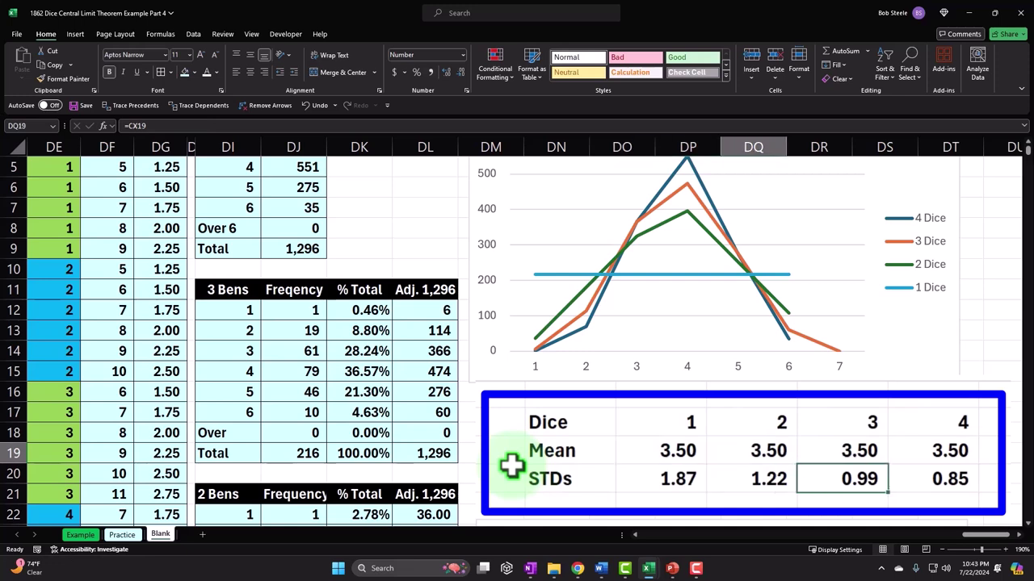
{"action": "key", "text": "Right"}
{"action": "key", "text": "Up"}
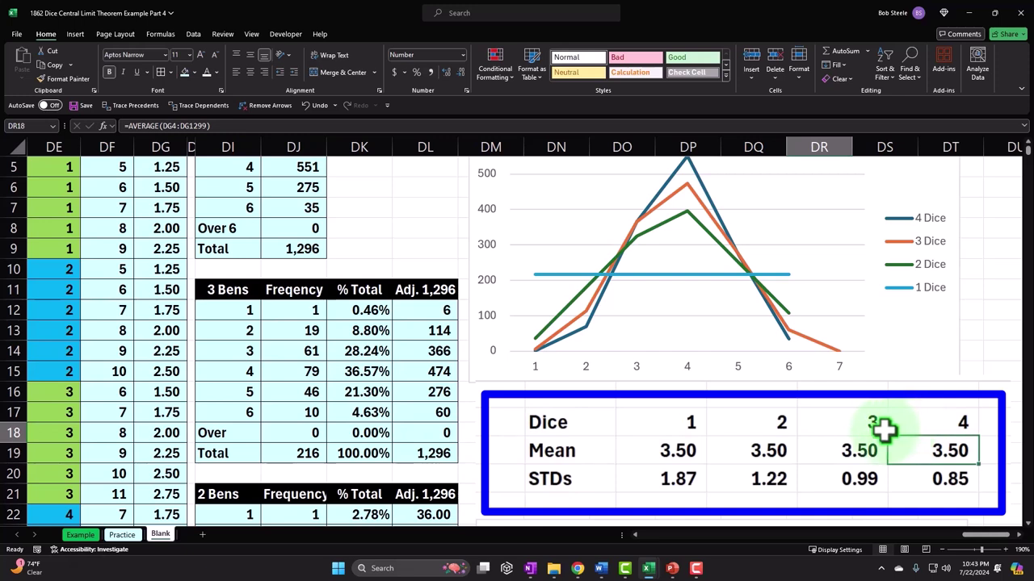
Step: Format the Dice header row DN17:DR17 and the Mean and STDs labels with black fill and white text
{"action": "left_click_drag", "start_coordinate": [614, 423], "coordinate": [918, 429]}
{"action": "left_click", "coordinate": [194, 72]}
{"action": "left_click", "coordinate": [200, 97]}
{"action": "left_click", "coordinate": [216, 72]}
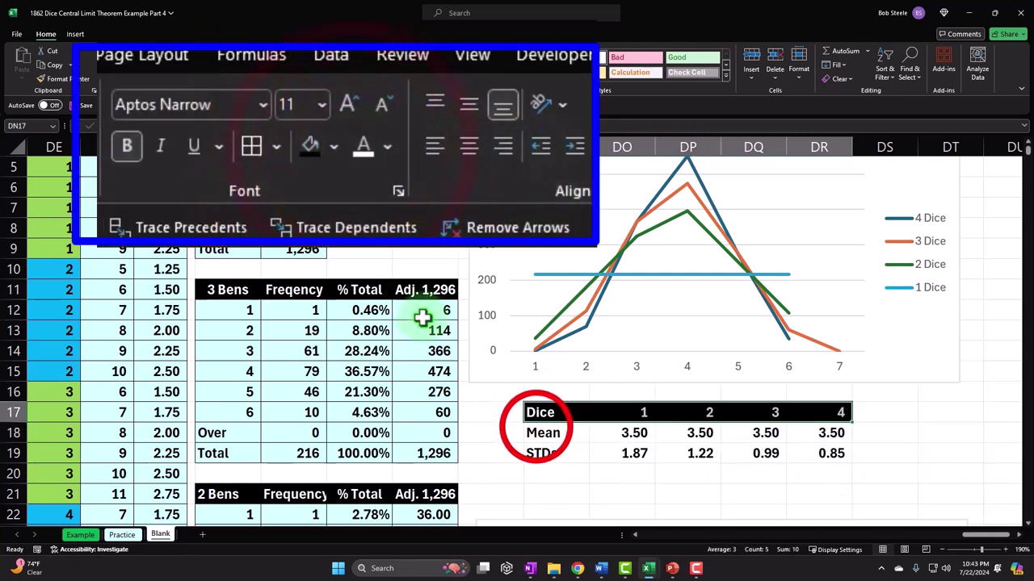
{"action": "left_click_drag", "start_coordinate": [537, 433], "coordinate": [538, 453]}
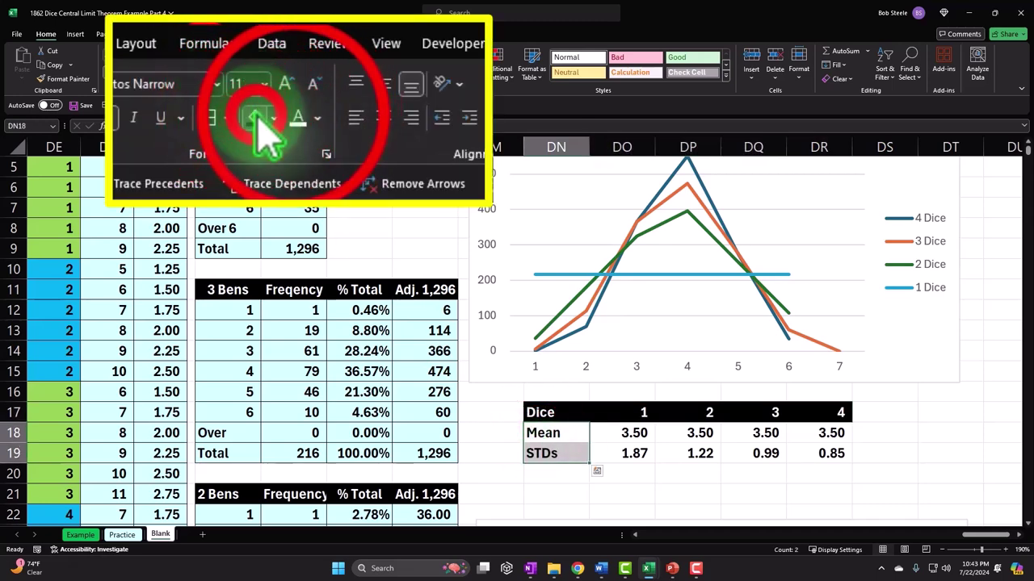
{"action": "left_click", "coordinate": [256, 120]}
{"action": "left_click", "coordinate": [298, 120]}
Step: Apply light blue fill and cell borders to the mean and standard deviation values in DO18:DR19
{"action": "left_click", "coordinate": [616, 432]}
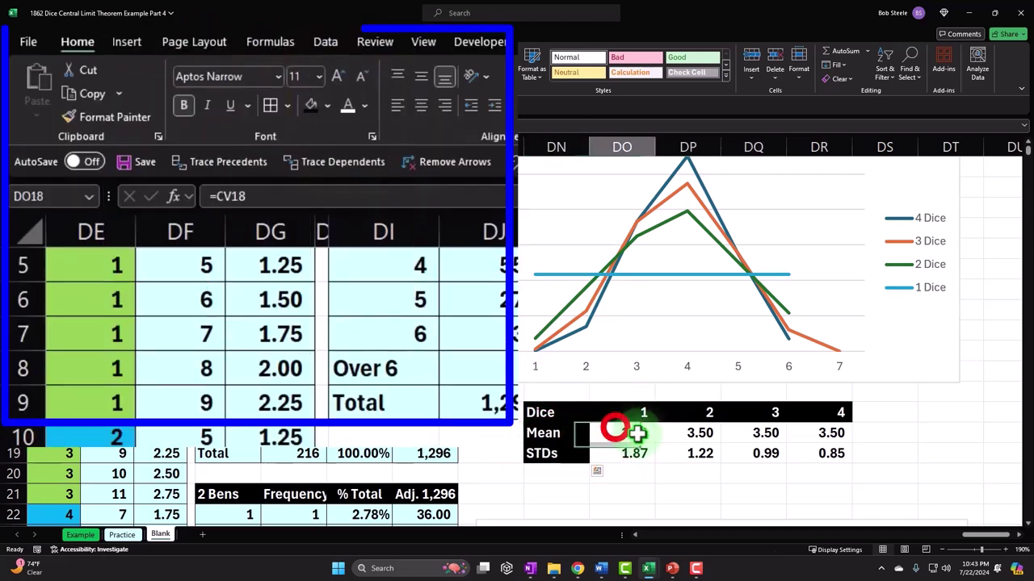
{"action": "left_click_drag", "start_coordinate": [616, 432], "coordinate": [810, 452]}
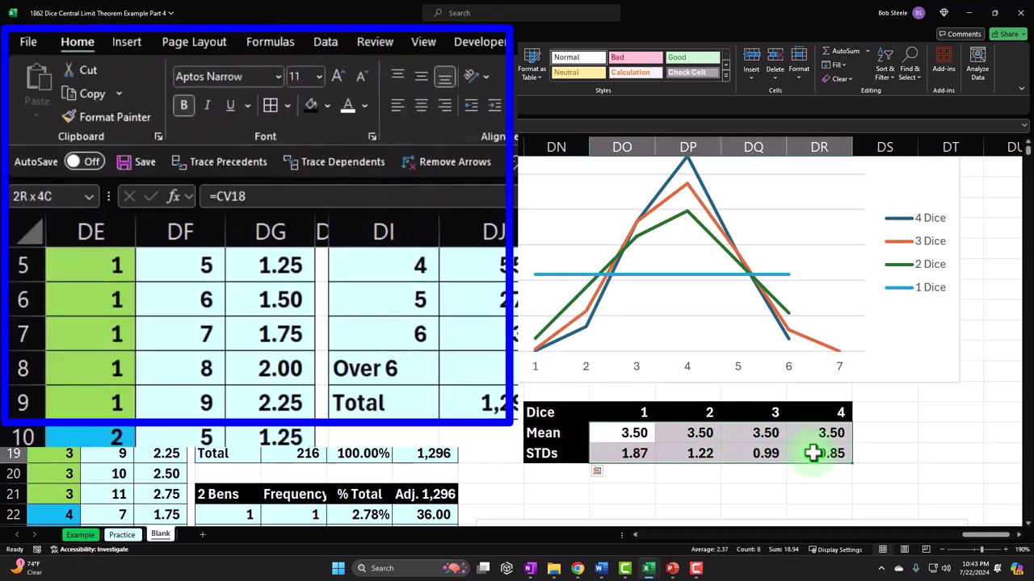
{"action": "left_click", "coordinate": [333, 105]}
{"action": "left_click", "coordinate": [333, 339]}
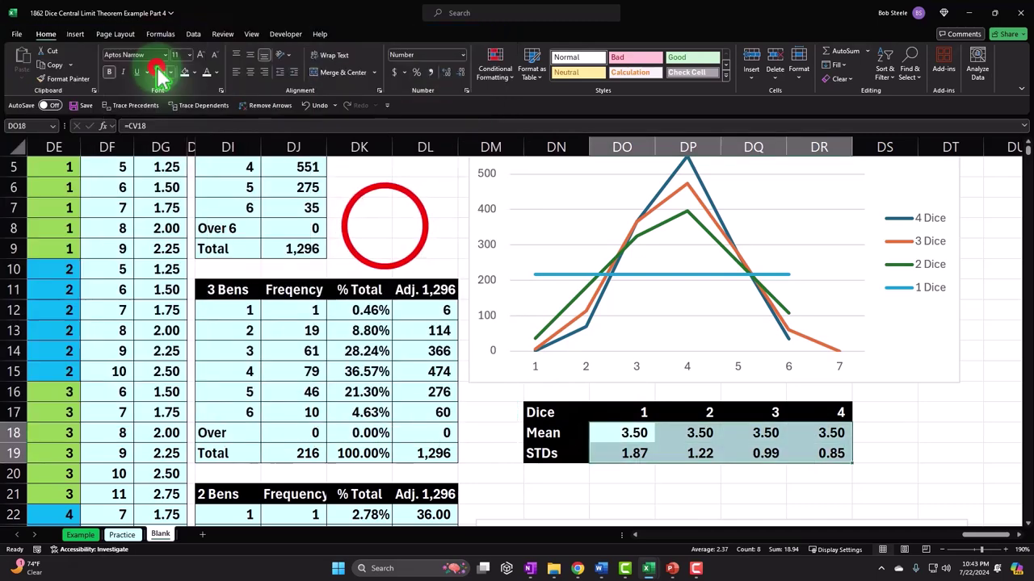
{"action": "left_click", "coordinate": [380, 229]}
{"action": "scroll", "coordinate": [395, 211], "scroll_direction": "up", "scroll_amount": 2}
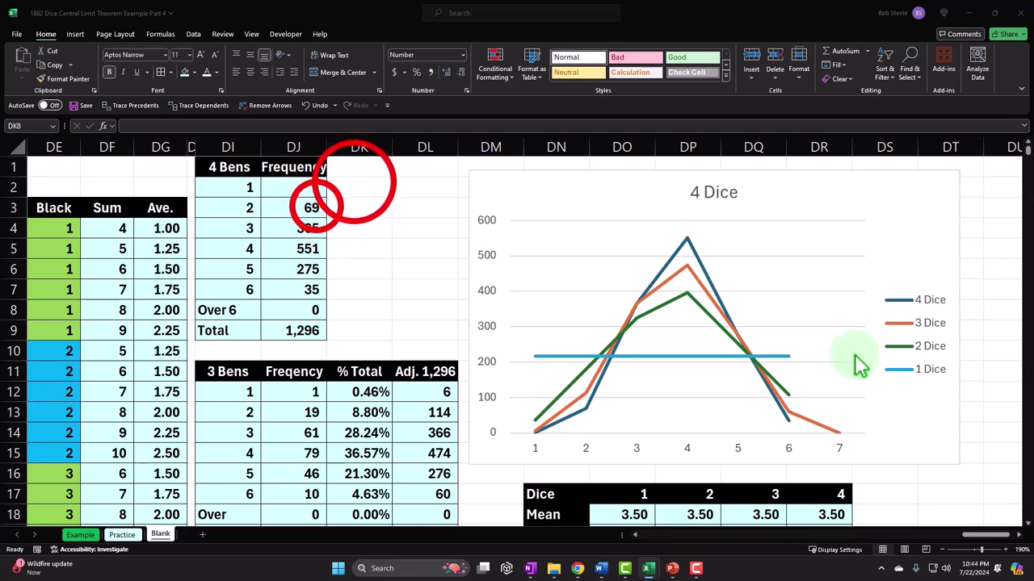
Step: Enter the section title 5 Dice Average in DU1, past the 4 Dice chart
{"action": "left_click", "coordinate": [355, 184]}
{"action": "key", "text": "Right"}
{"action": "key", "text": "Right"}
{"action": "key", "text": "Right"}
{"action": "key", "text": "Right"}
{"action": "key", "text": "Right"}
{"action": "key", "text": "Right"}
{"action": "key", "text": "Right"}
{"action": "key", "text": "Right"}
{"action": "key", "text": "Right"}
{"action": "key", "text": "Right"}
{"action": "key", "text": "Right"}
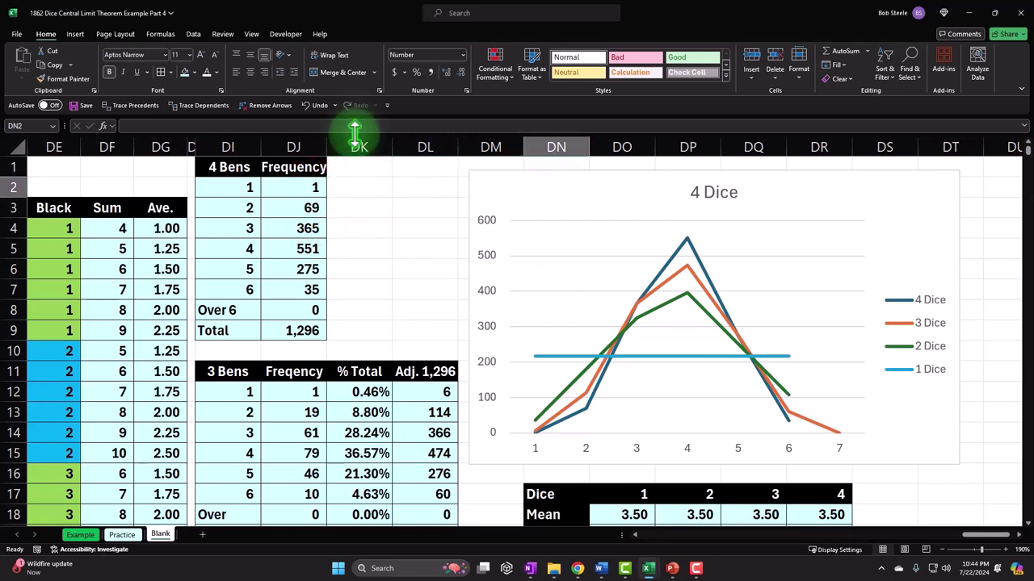
{"action": "key", "text": "Right"}
{"action": "key", "text": "Right"}
{"action": "key", "text": "Right"}
{"action": "key", "text": "Right"}
{"action": "key", "text": "Right"}
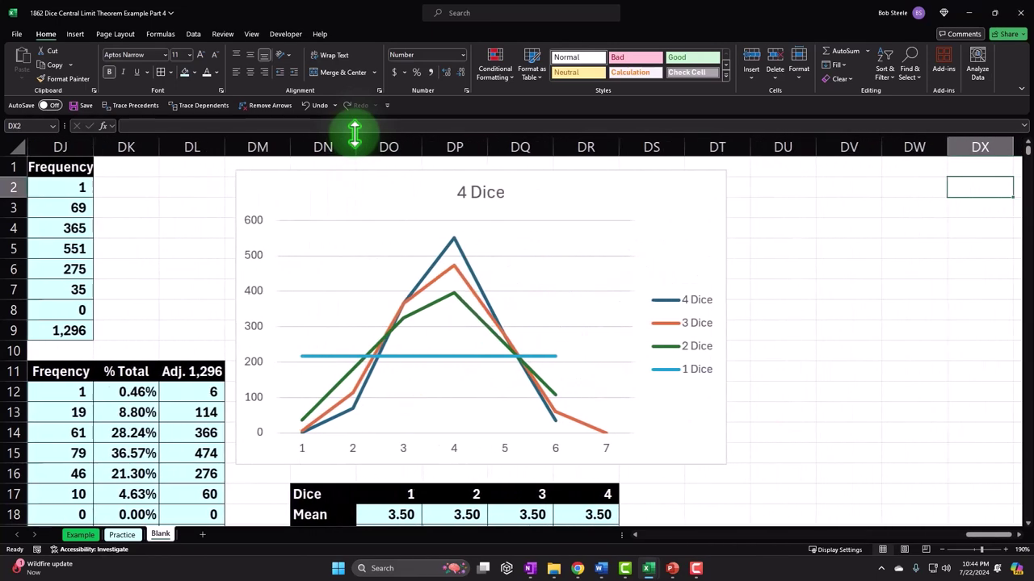
{"action": "key", "text": "Left"}
{"action": "key", "text": "Left"}
{"action": "key", "text": "Left"}
{"action": "key", "text": "Left"}
{"action": "key", "text": "Left"}
{"action": "key", "text": "Left"}
{"action": "key", "text": "Up"}
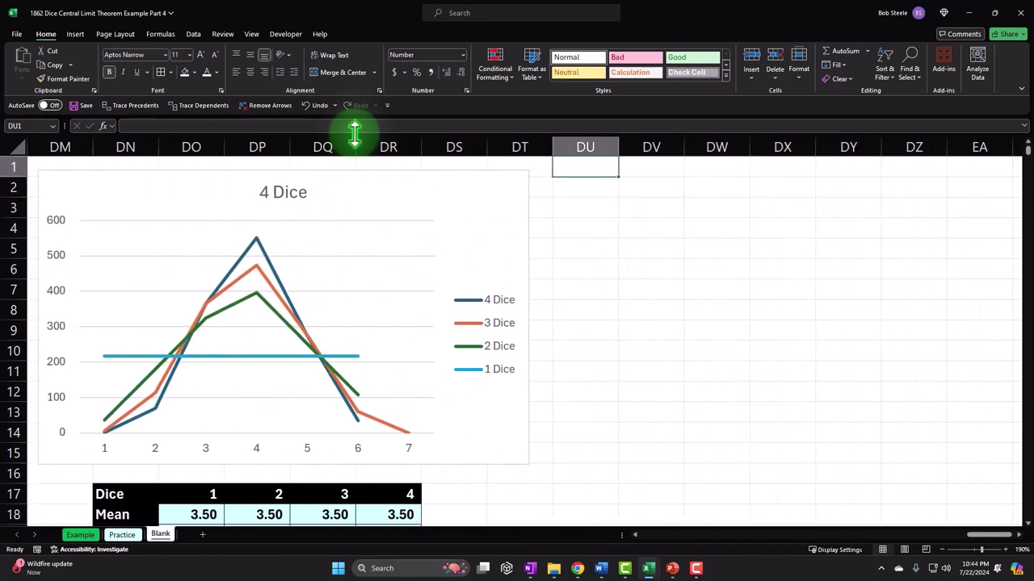
{"action": "type", "text": "Averag"}
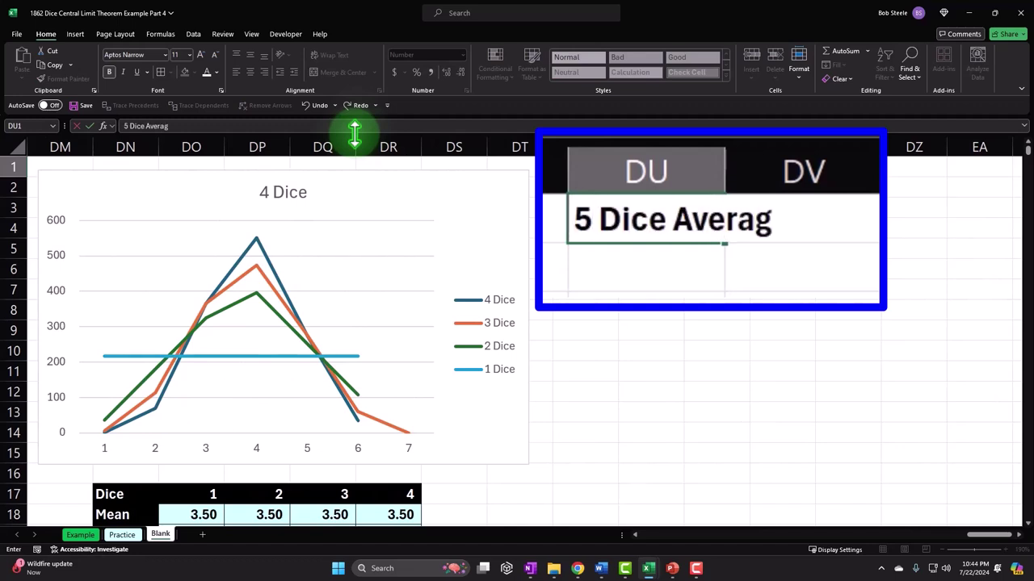
{"action": "key", "text": "Return"}
Step: Format the 5 Dice Average title across DU1:DW1 with black fill and white text
{"action": "key", "text": "Up"}
{"action": "key", "text": "shift+Right"}
{"action": "key", "text": "shift+Right"}
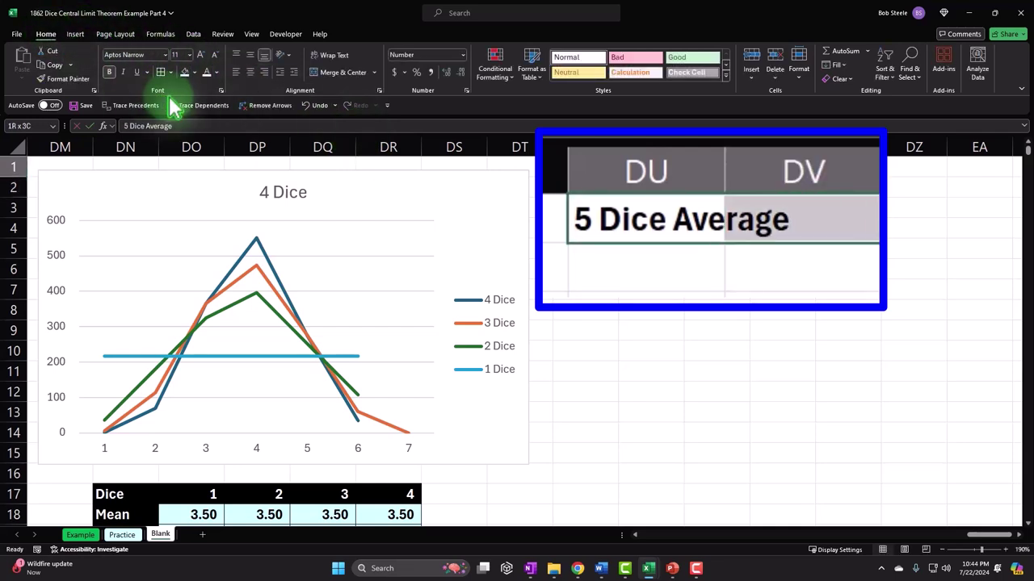
{"action": "left_click", "coordinate": [194, 73]}
{"action": "left_click", "coordinate": [200, 104]}
{"action": "left_click", "coordinate": [207, 72]}
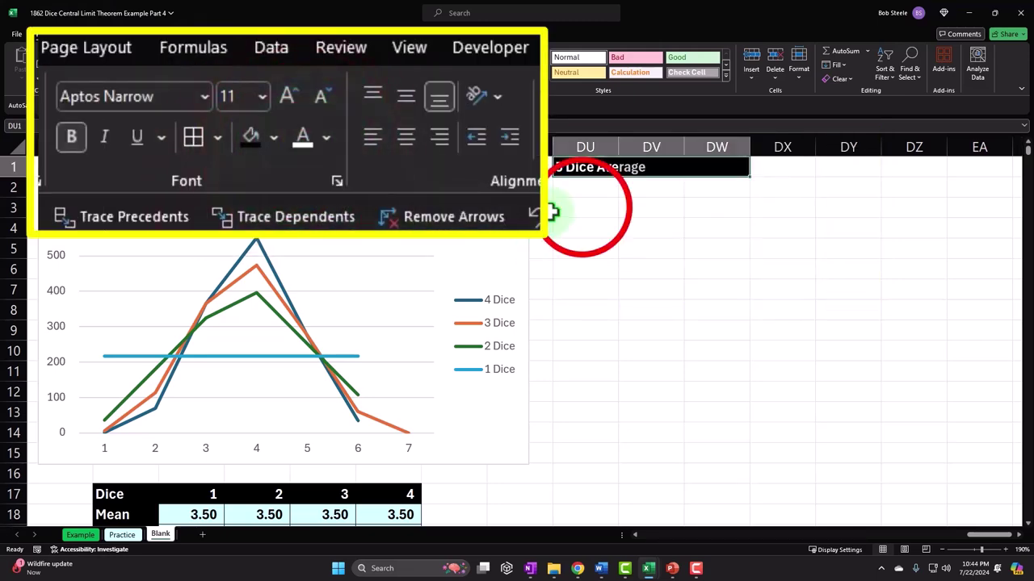
Step: Copy the full five-dice outcomes table AY1:BD7778, from the Green column through Sum
{"action": "left_click", "coordinate": [582, 207]}
{"action": "key", "text": "Left"}
{"action": "key", "text": "Left"}
{"action": "key", "text": "Left"}
{"action": "key", "text": "Left"}
{"action": "key", "text": "Left"}
{"action": "key", "text": "Left"}
{"action": "key", "text": "Left"}
{"action": "key", "text": "Left"}
{"action": "key", "text": "Left"}
{"action": "key", "text": "Left"}
{"action": "key", "text": "Left"}
{"action": "key", "text": "Left"}
{"action": "key", "text": "Left"}
{"action": "key", "text": "Left"}
{"action": "key", "text": "Left"}
{"action": "key", "text": "Left"}
{"action": "key", "text": "Left"}
{"action": "key", "text": "Left"}
{"action": "key", "text": "Left"}
{"action": "key", "text": "Left"}
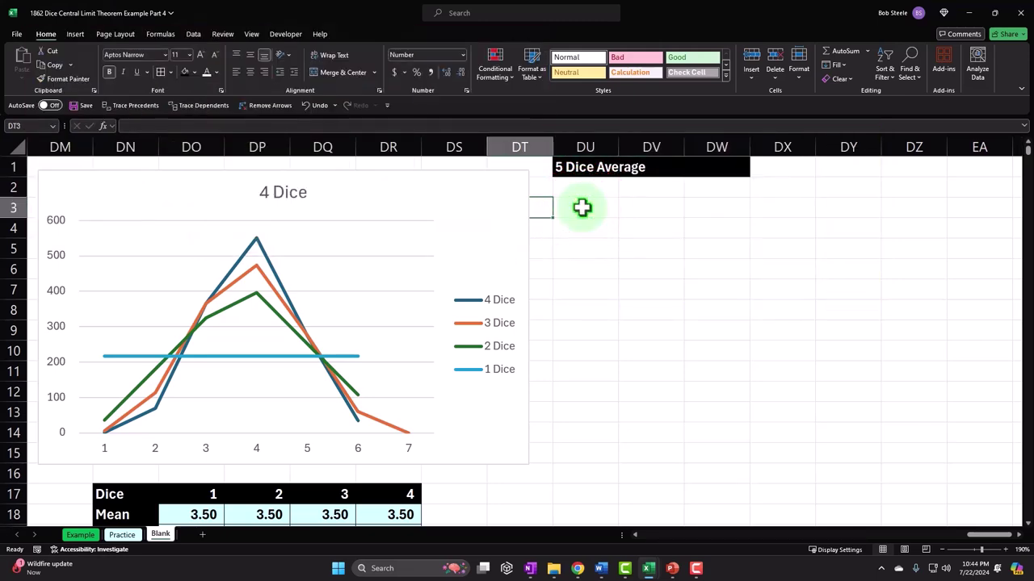
{"action": "key", "text": "Left"}
{"action": "key", "text": "Left"}
{"action": "key", "text": "Left"}
{"action": "key", "text": "Left"}
{"action": "key", "text": "Left"}
{"action": "key", "text": "Left"}
{"action": "key", "text": "Left"}
{"action": "key", "text": "Left"}
{"action": "key", "text": "Left"}
{"action": "key", "text": "Left"}
{"action": "key", "text": "Left"}
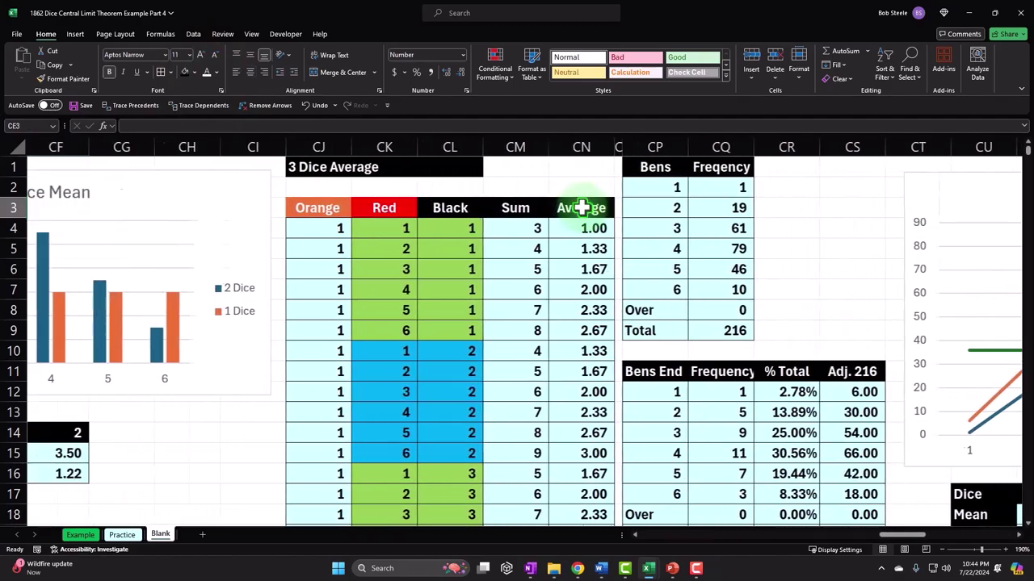
{"action": "key", "text": "Left"}
{"action": "key", "text": "Left"}
{"action": "key", "text": "Left"}
{"action": "key", "text": "Left"}
{"action": "key", "text": "Left"}
{"action": "key", "text": "Left"}
{"action": "key", "text": "Left"}
{"action": "key", "text": "Left"}
{"action": "key", "text": "Left"}
{"action": "key", "text": "Left"}
{"action": "key", "text": "Left"}
{"action": "key", "text": "Left"}
{"action": "key", "text": "Left"}
{"action": "key", "text": "Left"}
{"action": "key", "text": "Left"}
{"action": "key", "text": "Left"}
{"action": "key", "text": "Left"}
{"action": "key", "text": "Left"}
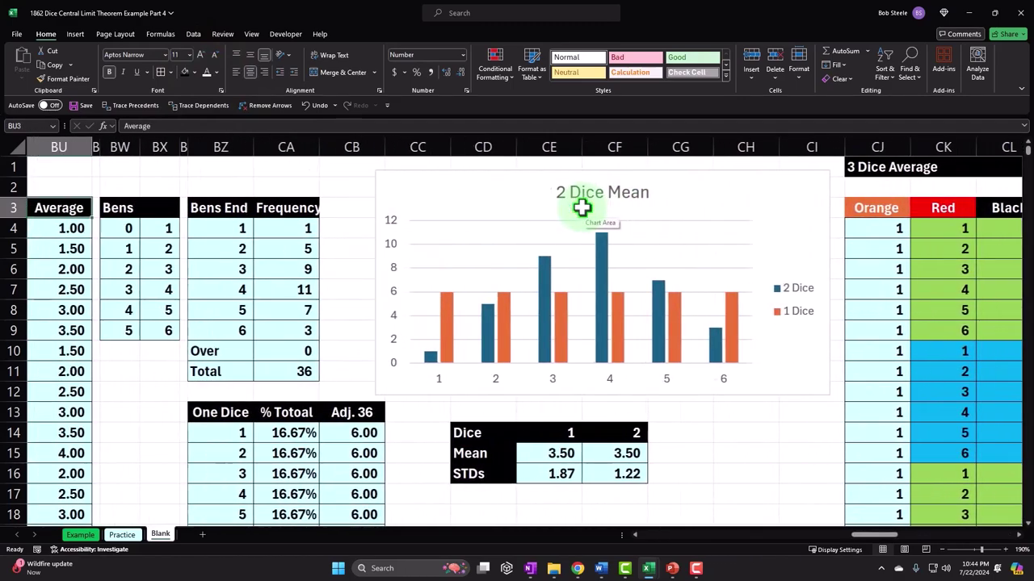
{"action": "key", "text": "Left"}
{"action": "key", "text": "Left"}
{"action": "key", "text": "Left"}
{"action": "key", "text": "Left"}
{"action": "key", "text": "Left"}
{"action": "key", "text": "Left"}
{"action": "key", "text": "Left"}
{"action": "key", "text": "Left"}
{"action": "key", "text": "Left"}
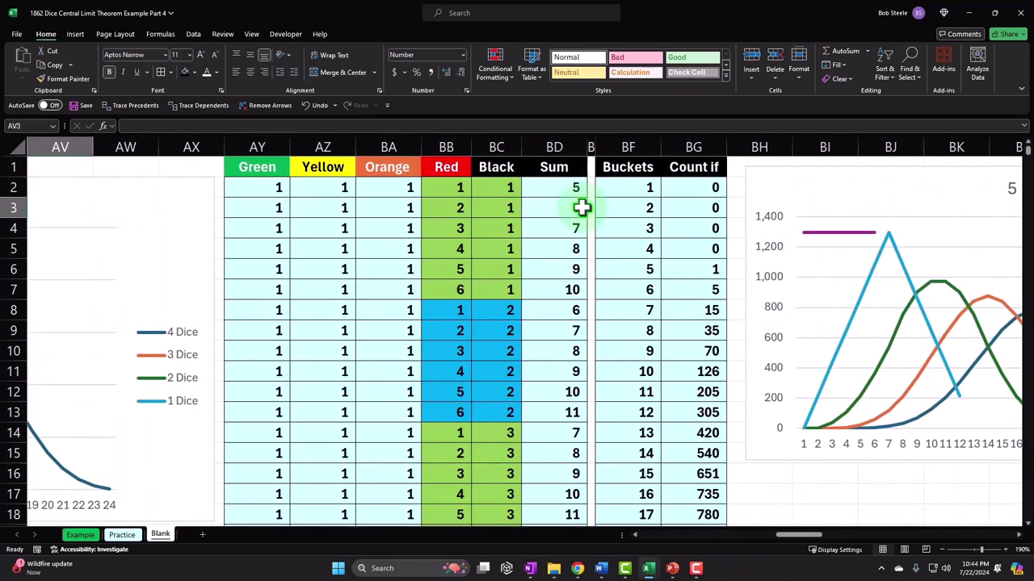
{"action": "key", "text": "Left"}
{"action": "key", "text": "Right"}
{"action": "key", "text": "Right"}
{"action": "key", "text": "Right"}
{"action": "key", "text": "Right"}
{"action": "key", "text": "Up"}
{"action": "key", "text": "Up"}
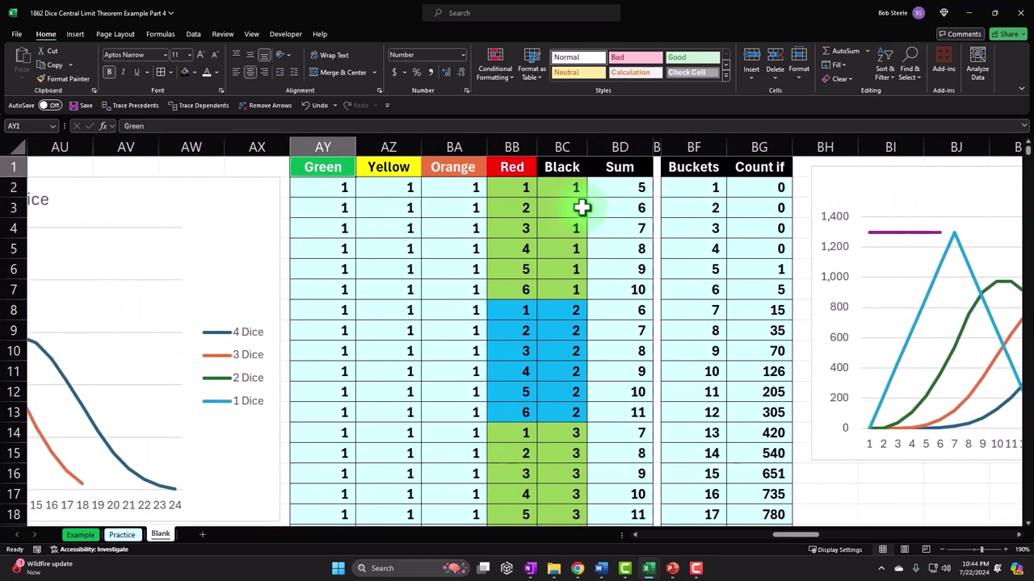
{"action": "key", "text": "Right"}
{"action": "key", "text": "Right"}
{"action": "key", "text": "Right"}
{"action": "key", "text": "Right"}
{"action": "key", "text": "Left"}
{"action": "key", "text": "Left"}
{"action": "key", "text": "Left"}
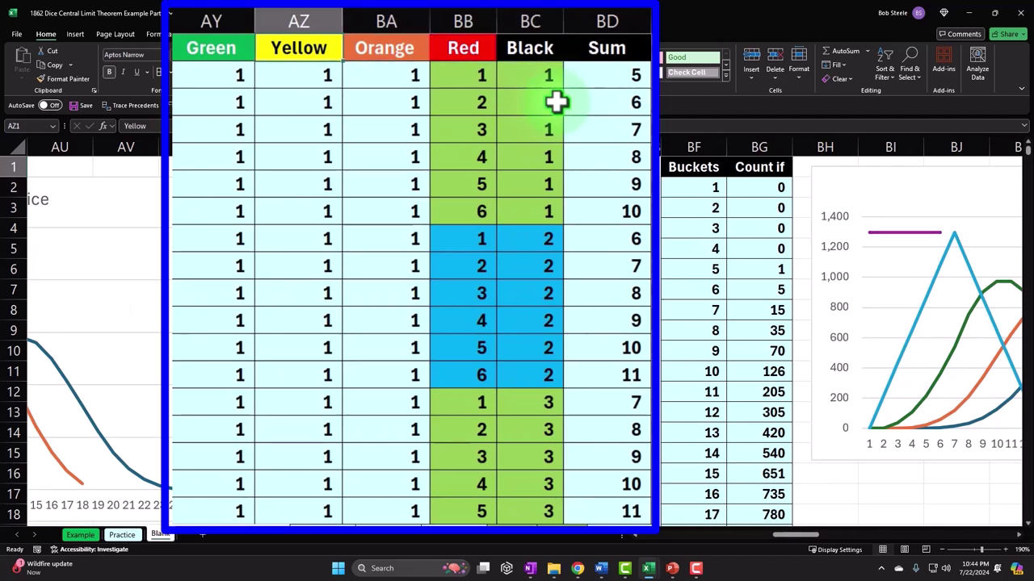
{"action": "key", "text": "Left"}
{"action": "key", "text": "shift+Right"}
{"action": "key", "text": "shift+Right"}
{"action": "key", "text": "shift+Right"}
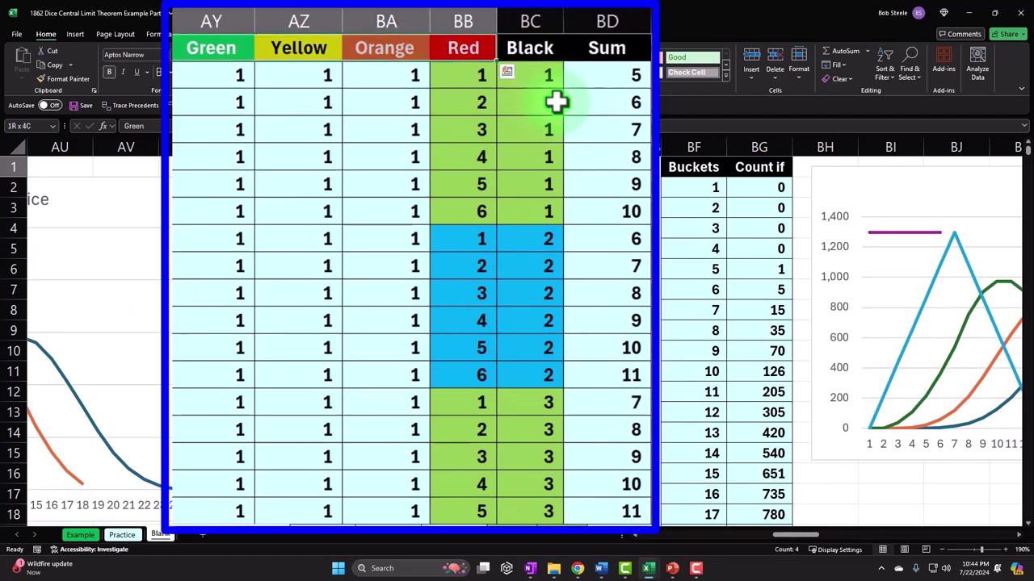
{"action": "key", "text": "shift+Right"}
{"action": "key", "text": "shift+Right"}
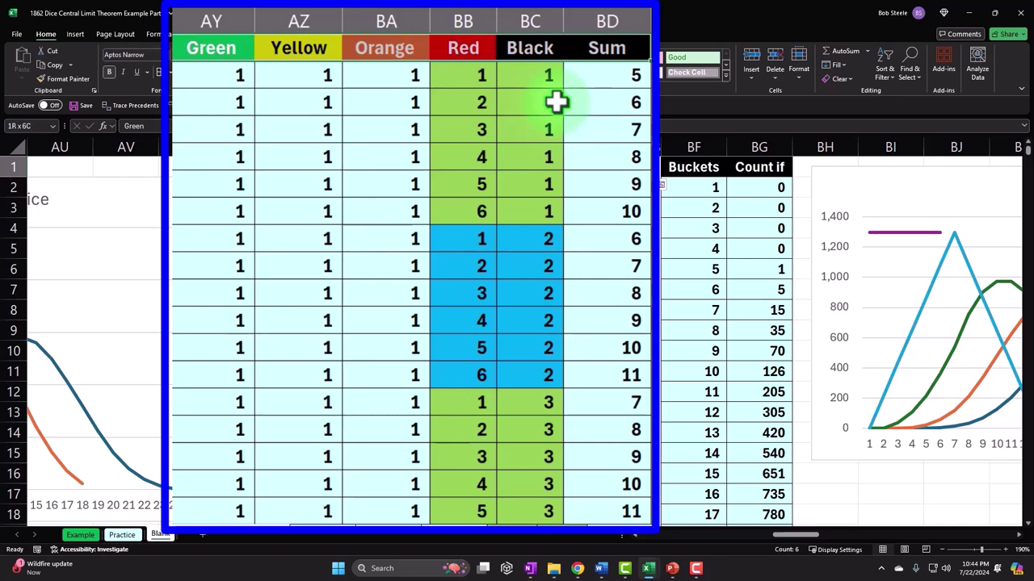
{"action": "key", "text": "ctrl+shift+Down"}
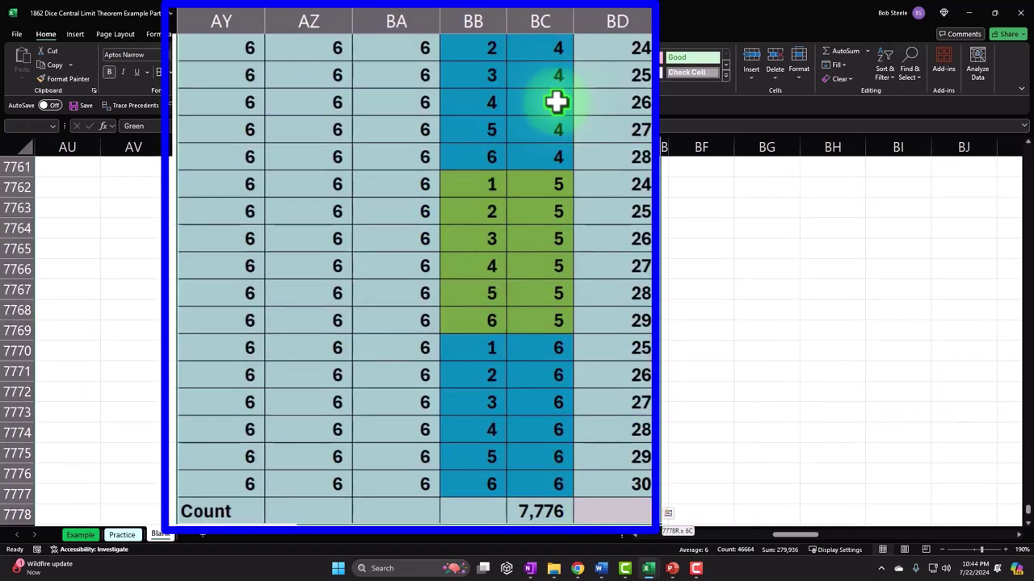
{"action": "key", "text": "ctrl+c"}
Step: Paste the copied five-dice outcomes table at DU3, below the 5 Dice Average title
{"action": "left_click_drag", "start_coordinate": [1024, 510], "coordinate": [1016, 147]}
{"action": "left_click", "coordinate": [810, 540]}
{"action": "left_click_drag", "start_coordinate": [813, 545], "coordinate": [993, 537]}
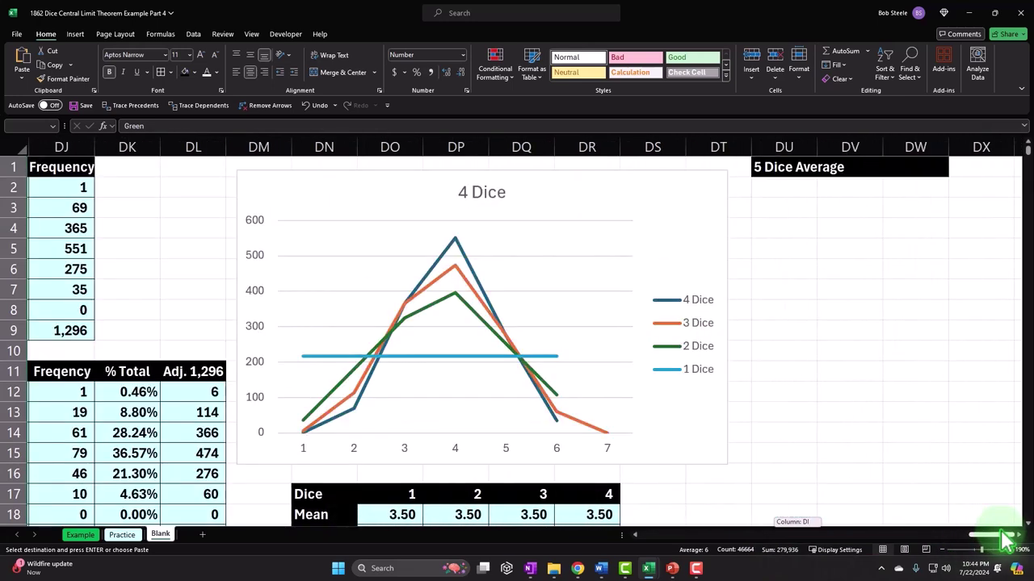
{"action": "left_click", "coordinate": [786, 206]}
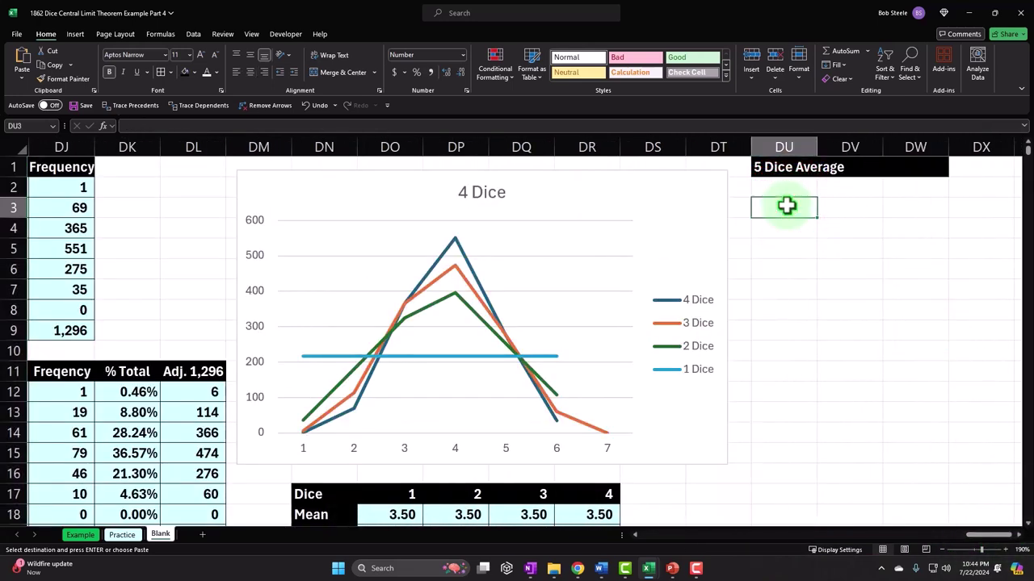
{"action": "key", "text": "ctrl+v"}
{"action": "left_click", "coordinate": [798, 227]}
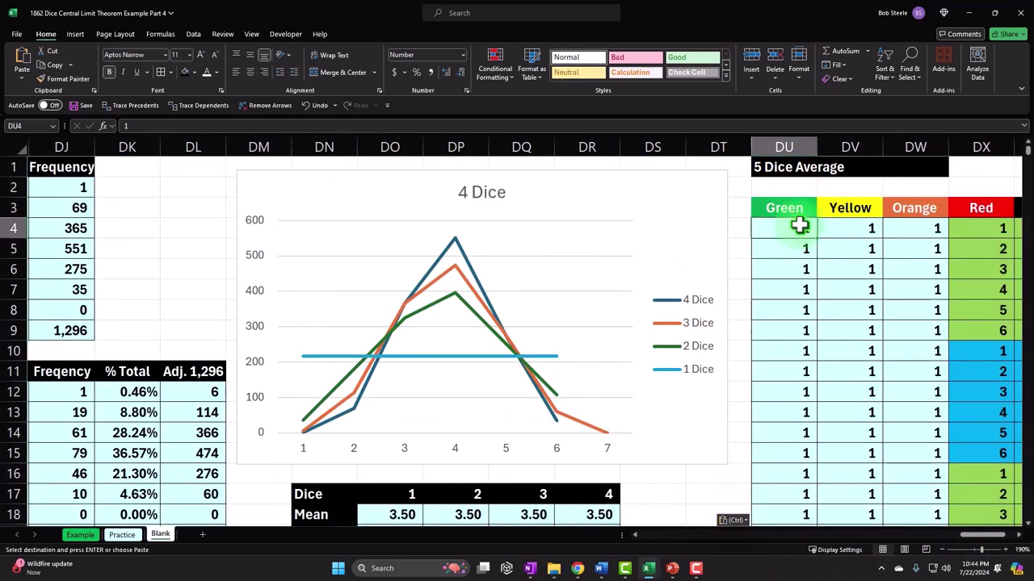
Step: Add an Average heading in EA3 beside Sum and copy the Sum heading's format to it
{"action": "key", "text": "Right"}
{"action": "key", "text": "Right"}
{"action": "key", "text": "Right"}
{"action": "key", "text": "Right"}
{"action": "key", "text": "Right"}
{"action": "key", "text": "Right"}
{"action": "key", "text": "Right"}
{"action": "key", "text": "Up"}
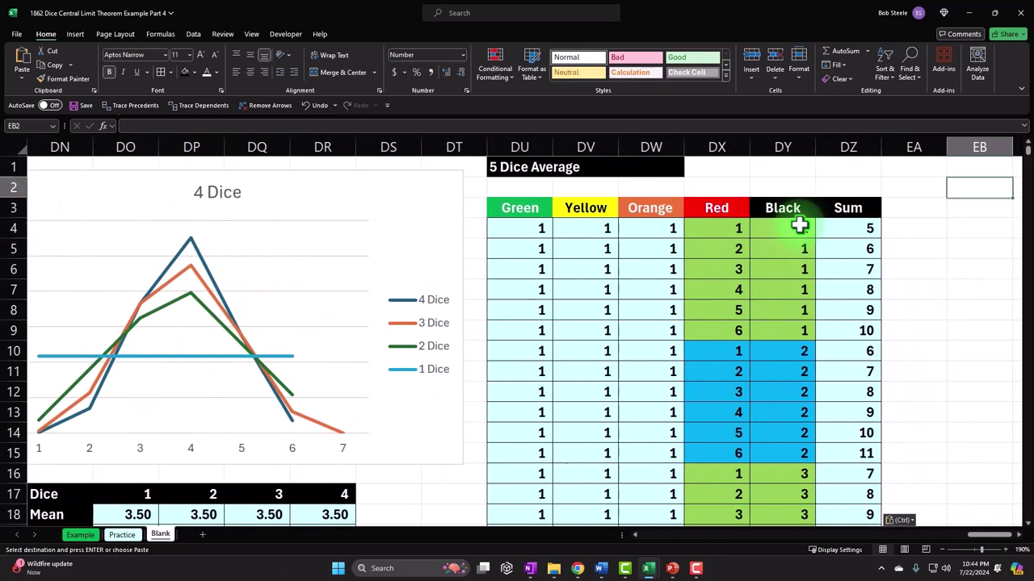
{"action": "key", "text": "Left"}
{"action": "type", "text": "A"}
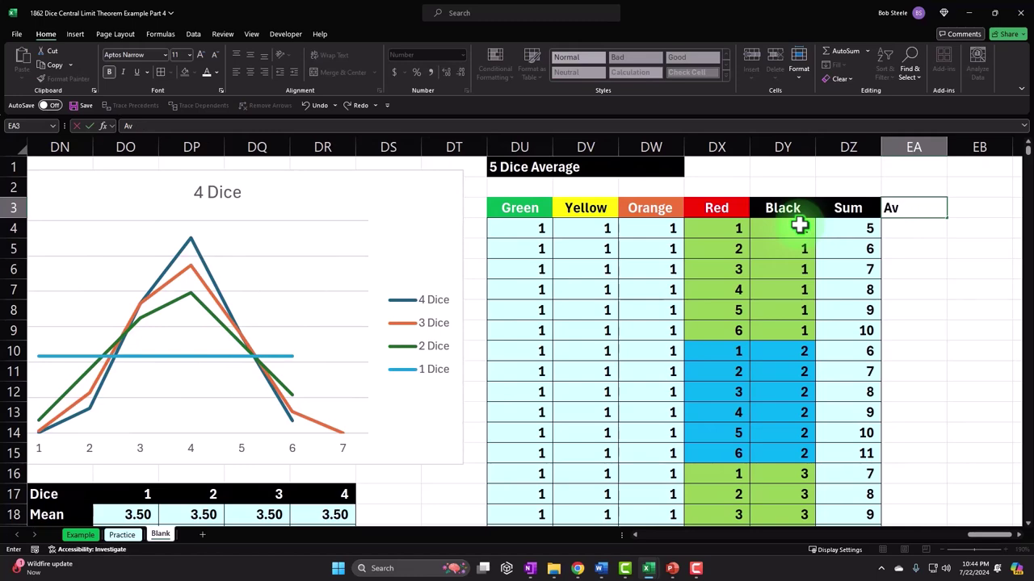
{"action": "type", "text": "verage"}
{"action": "key", "text": "Left"}
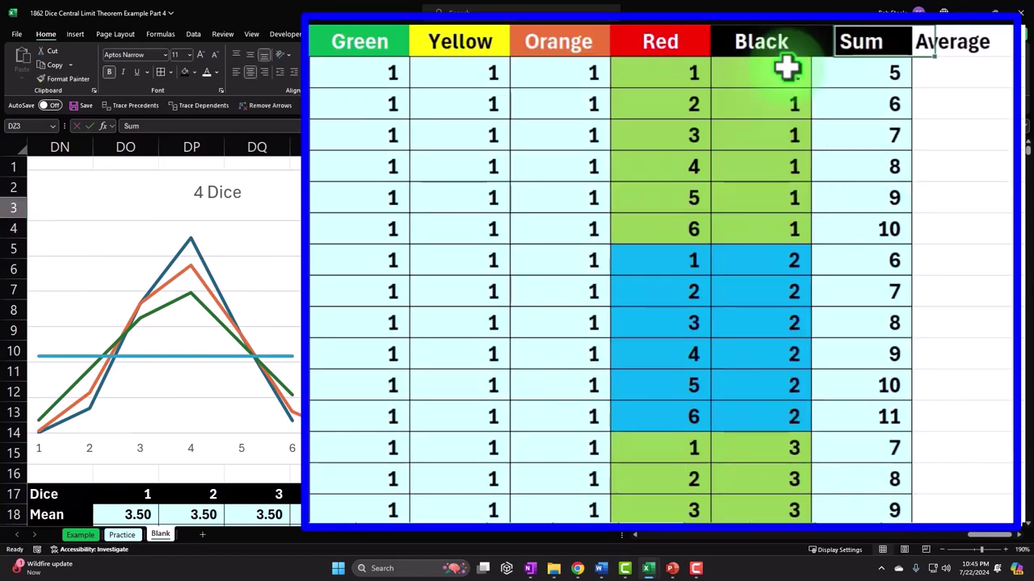
{"action": "key", "text": "Right"}
Step: Calculate the first five-dice average in EA4 with =AVERAGE(DU4:DY4)
{"action": "key", "text": "Down"}
{"action": "type", "text": "=aver"}
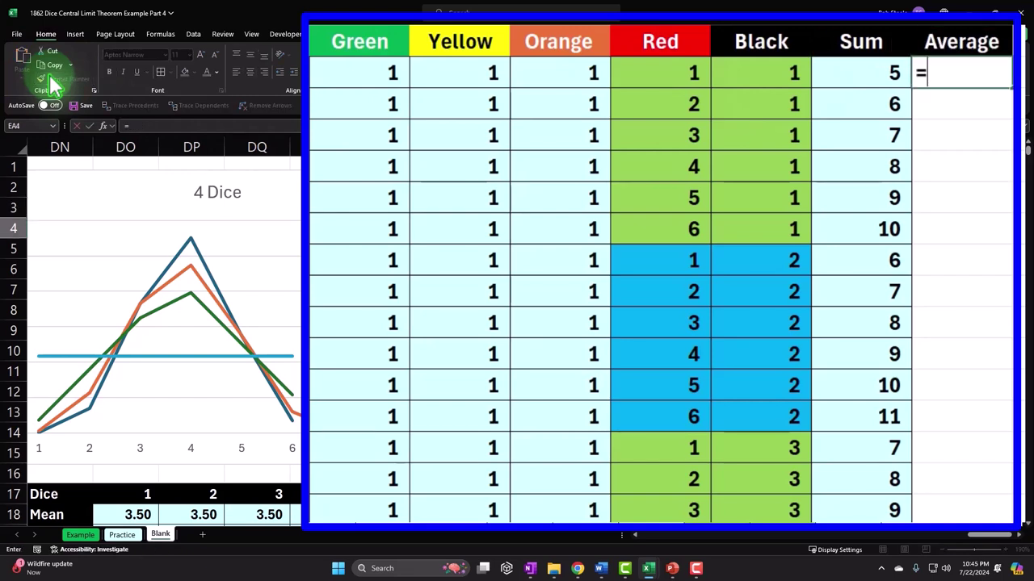
{"action": "key", "text": "Tab"}
{"action": "key", "text": "Left"}
{"action": "key", "text": "Left"}
{"action": "key", "text": "shift+Left"}
{"action": "key", "text": "shift+Left"}
{"action": "key", "text": "shift+Left"}
{"action": "key", "text": "shift+Left"}
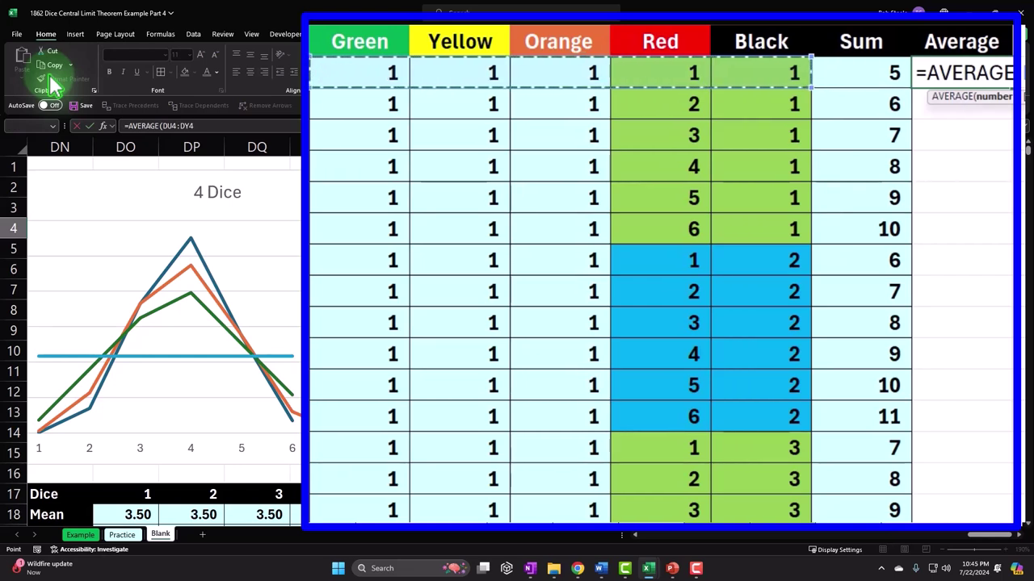
{"action": "key", "text": "Return"}
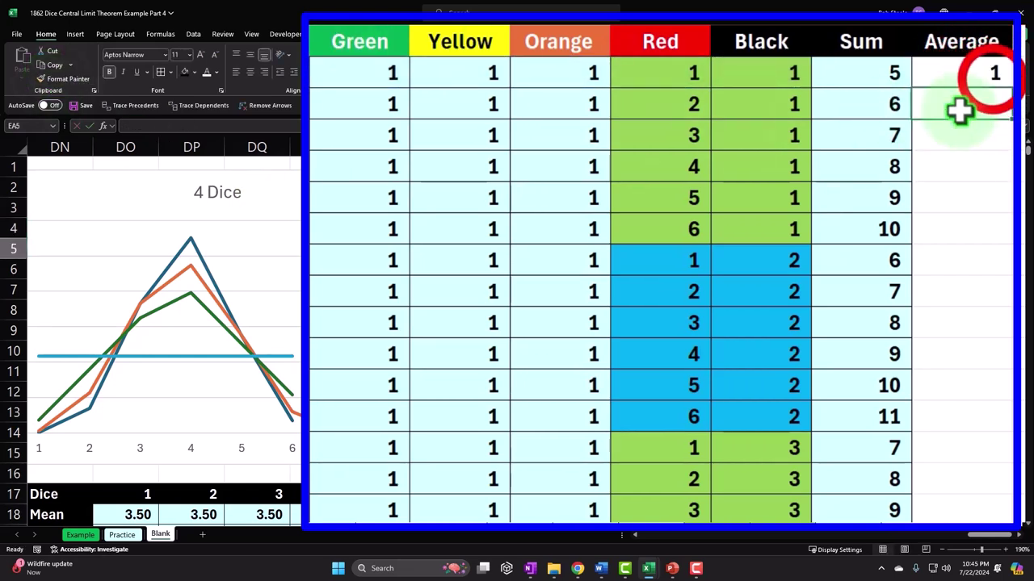
Step: Format the average in EA4 to two decimal places and fill it down the whole Average column
{"action": "left_click", "coordinate": [994, 76]}
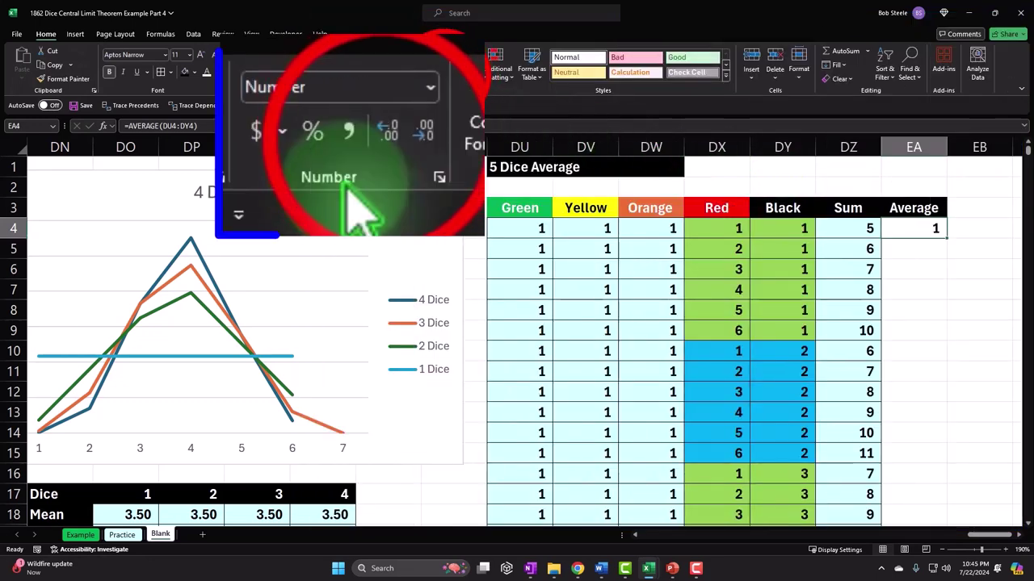
{"action": "left_click", "coordinate": [440, 71]}
{"action": "left_click", "coordinate": [444, 71]}
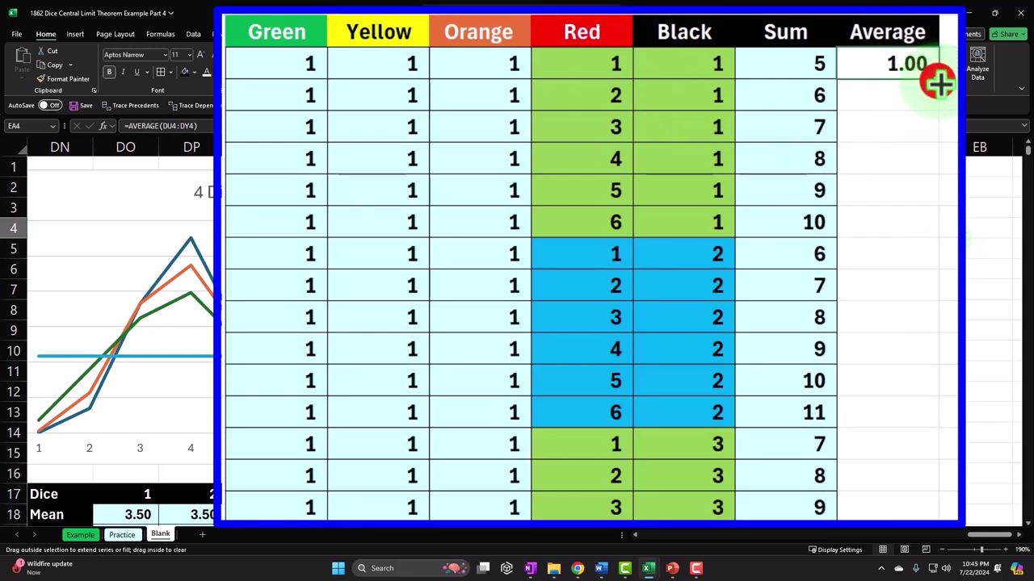
{"action": "double_click", "coordinate": [948, 241]}
Step: Check the averages in rows 5 and 6 against the five dice values in each row
{"action": "key", "text": "Down"}
{"action": "key", "text": "Left"}
{"action": "key", "text": "Left"}
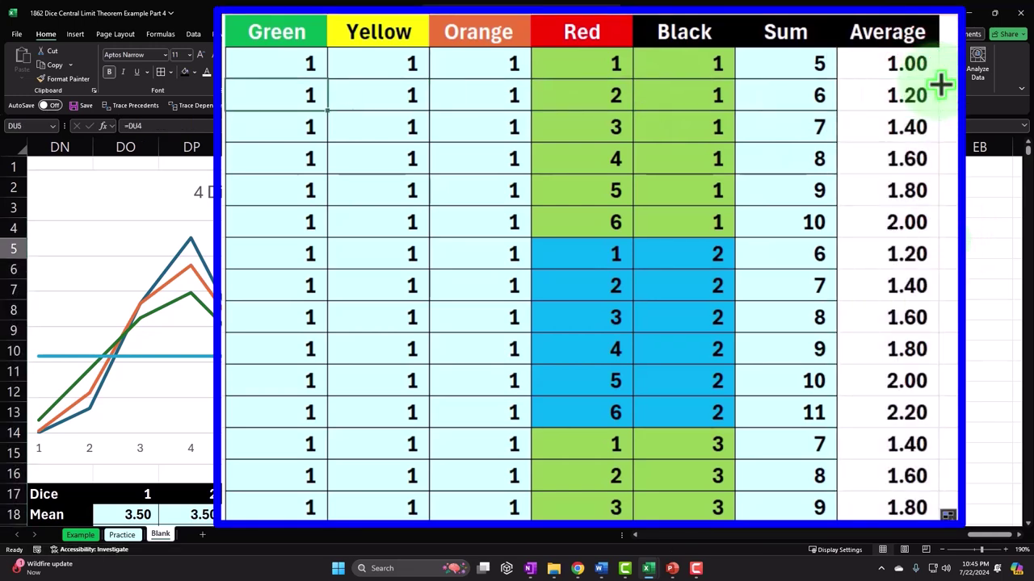
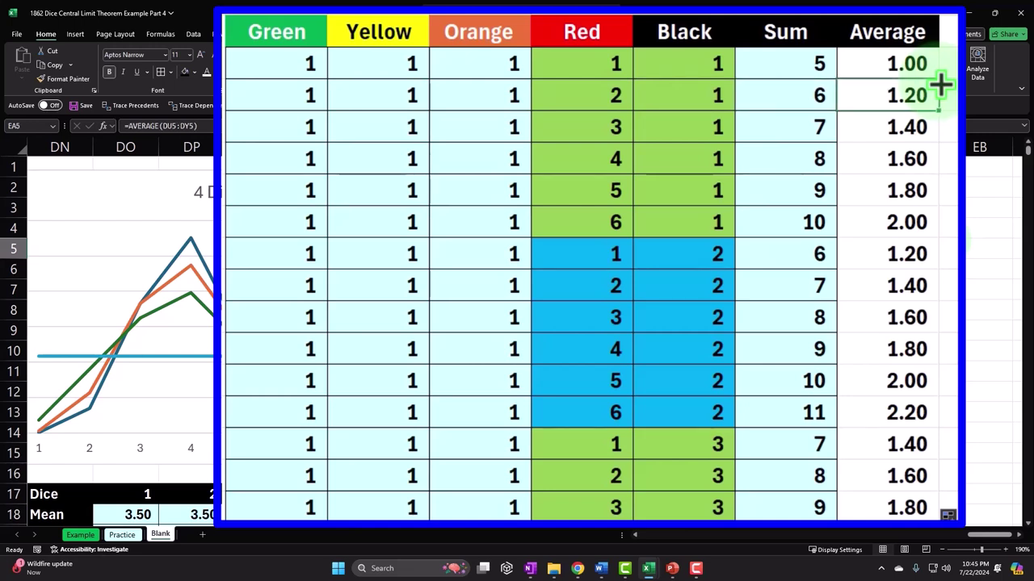
{"action": "key", "text": "Down"}
{"action": "key", "text": "Left"}
{"action": "key", "text": "Left"}
{"action": "key", "text": "Left"}
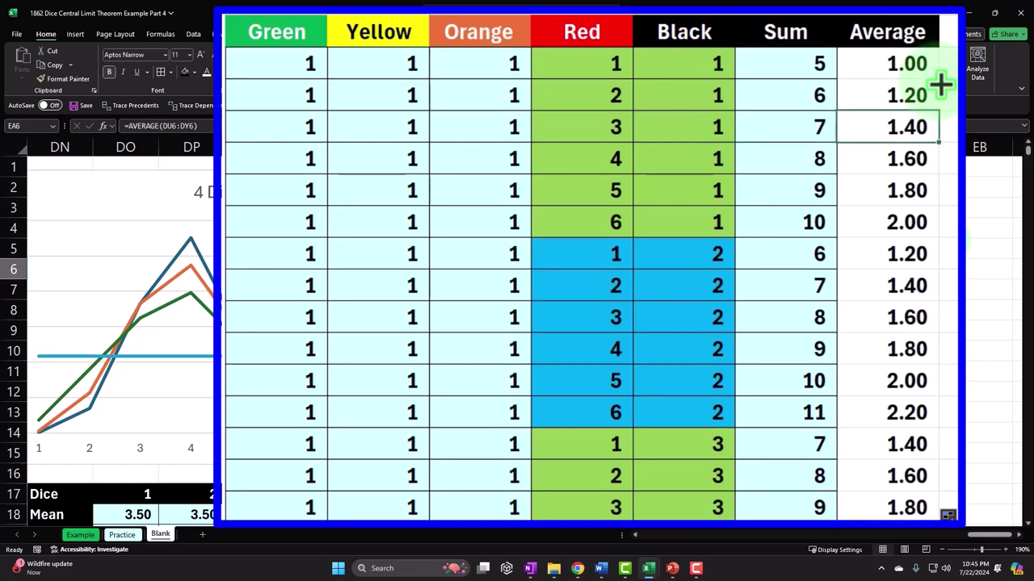
{"action": "key", "text": "Up"}
{"action": "key", "text": "Up"}
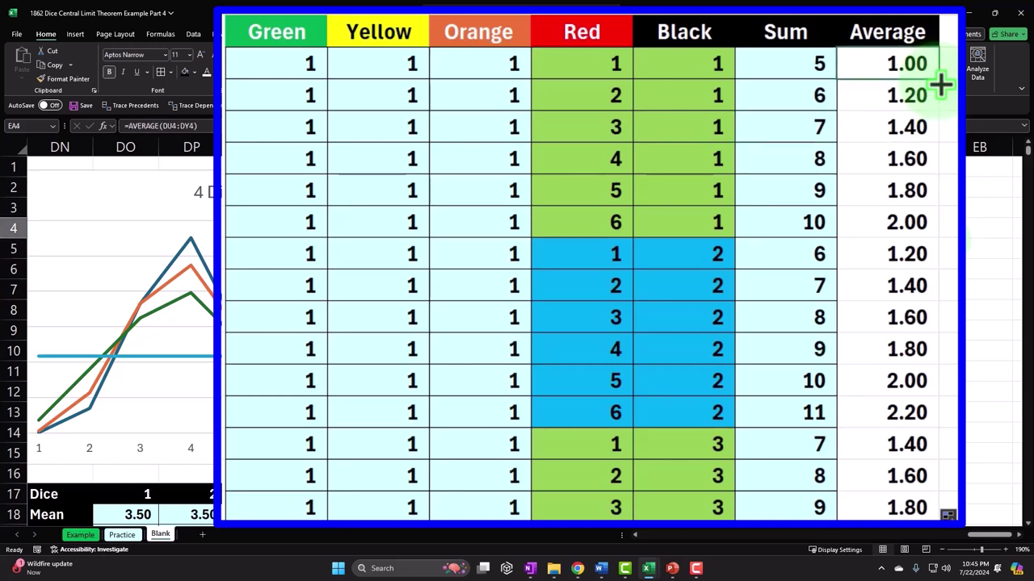
Step: Apply cell borders and light blue fill to the five-dice averages in EA4:EA7779
{"action": "key", "text": "ctrl+shift+Down"}
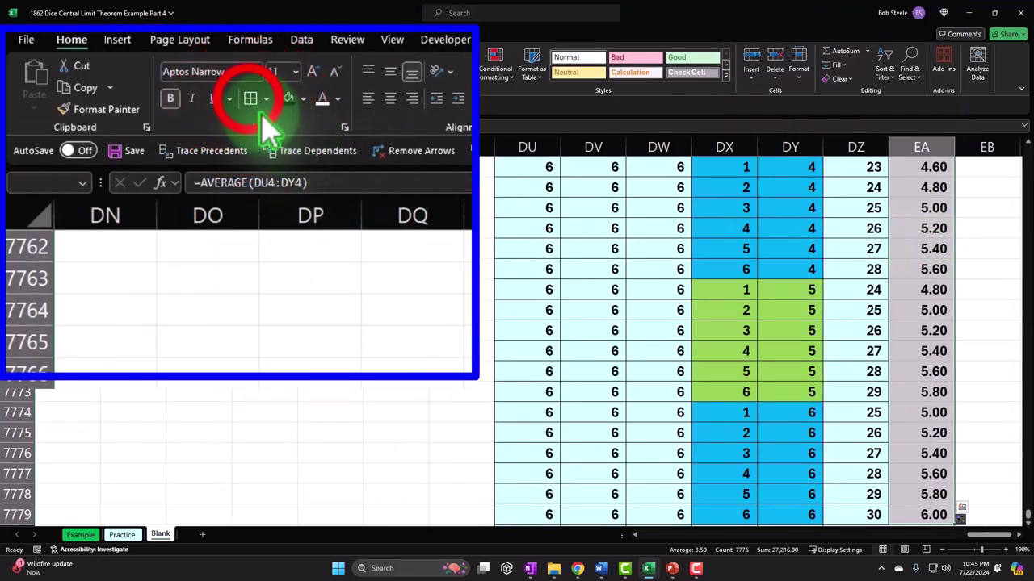
{"action": "key", "text": "ctrl+BackSpace"}
{"action": "left_click", "coordinate": [303, 97]}
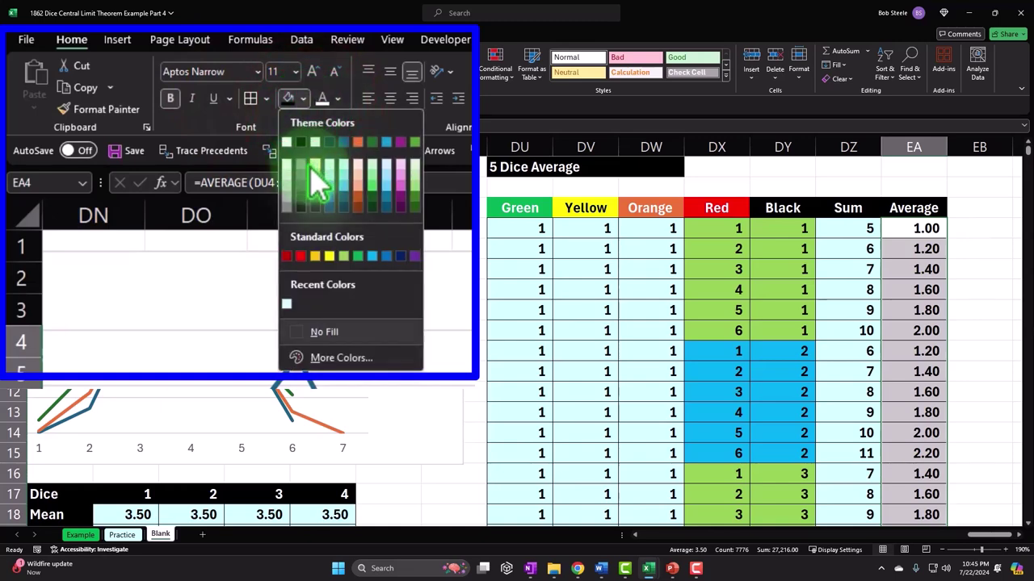
{"action": "left_click", "coordinate": [287, 301]}
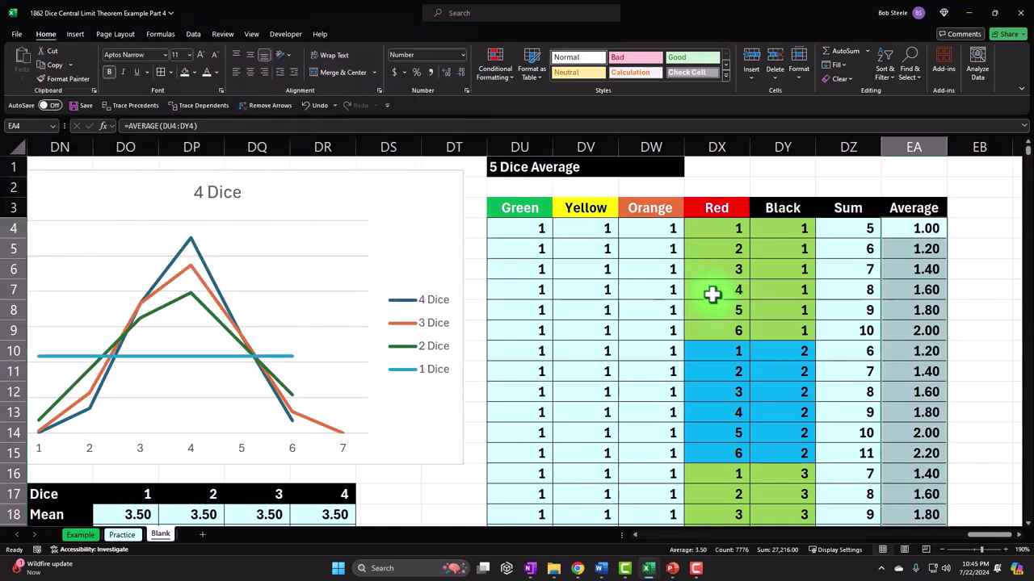
Step: Narrow the five-dice table columns DU through EA to the same smaller width
{"action": "left_click", "coordinate": [511, 137]}
{"action": "left_click_drag", "start_coordinate": [510, 137], "coordinate": [873, 146]}
{"action": "left_click", "coordinate": [862, 185]}
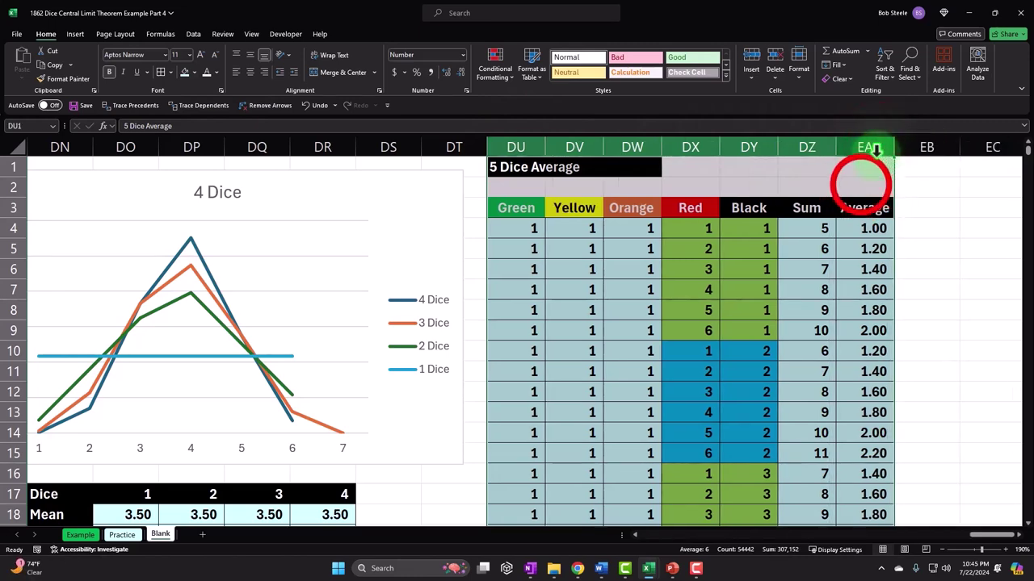
Step: Narrow column EB into a thin spacer column beside the five-dice averages
{"action": "key", "text": "Right"}
{"action": "key", "text": "Right"}
{"action": "key", "text": "Right"}
{"action": "key", "text": "Right"}
{"action": "key", "text": "Right"}
{"action": "key", "text": "Right"}
{"action": "key", "text": "Right"}
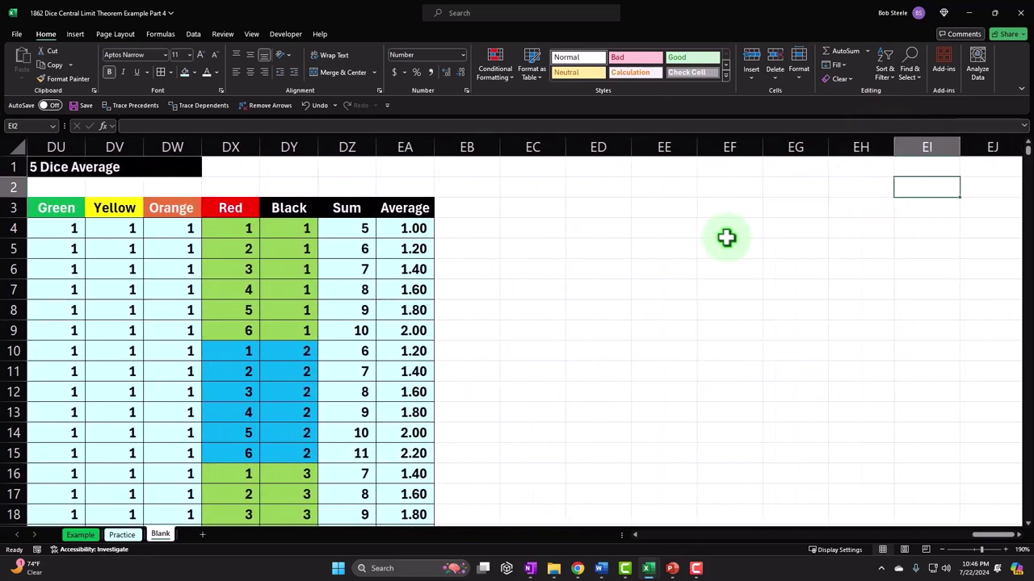
{"action": "left_click", "coordinate": [500, 146]}
{"action": "left_click_drag", "start_coordinate": [500, 147], "coordinate": [449, 148]}
Step: Enter the header 5 Bens in EC1 and fill the bin values 1 to 6 down EC2:EC7
{"action": "left_click", "coordinate": [482, 166]}
{"action": "type", "text": "Bens"}
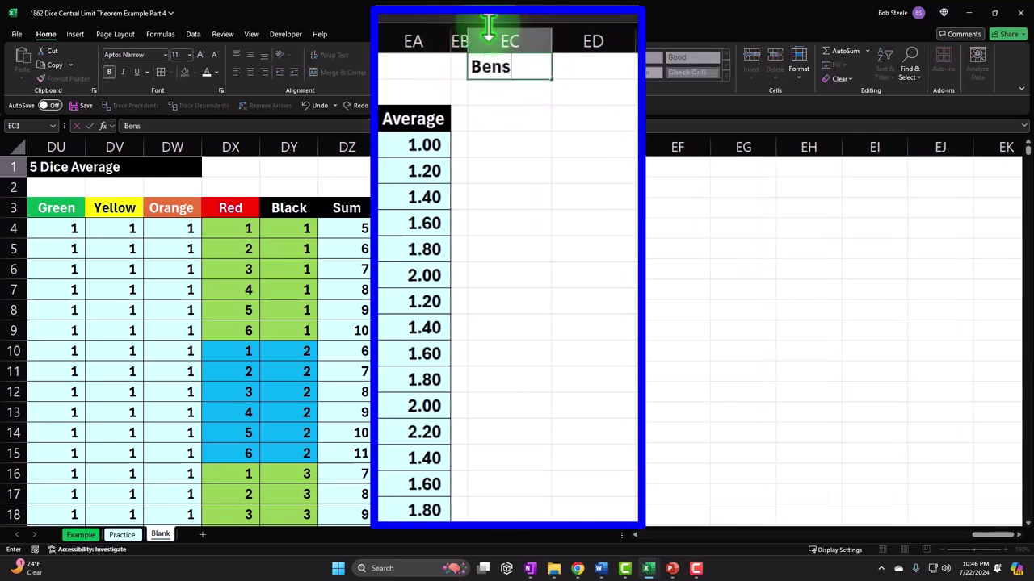
{"action": "left_click", "coordinate": [489, 61]}
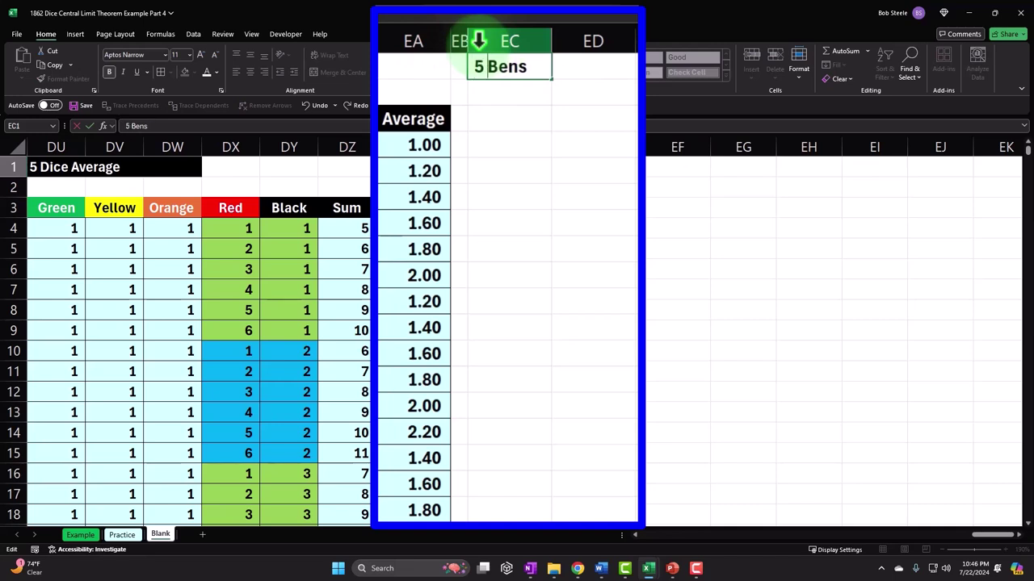
{"action": "key", "text": "Return"}
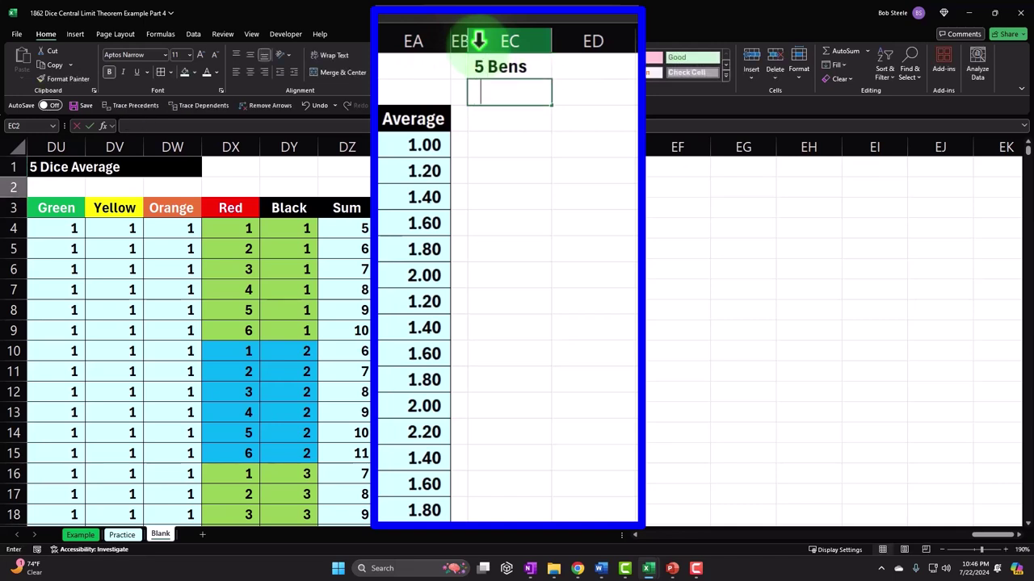
{"action": "type", "text": "1"}
{"action": "key", "text": "Return"}
{"action": "type", "text": "2"}
{"action": "key", "text": "Return"}
{"action": "left_click_drag", "start_coordinate": [525, 93], "coordinate": [550, 248]}
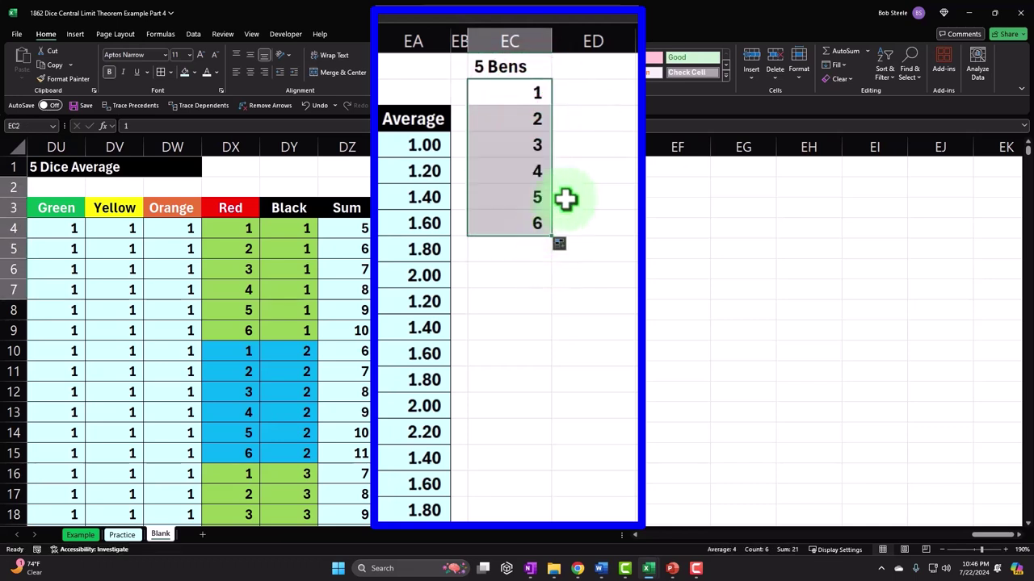
Step: Add the header Frequency in ED1 and format EC1:ED1 with black fill, white text and centre alignment
{"action": "left_click", "coordinate": [589, 56]}
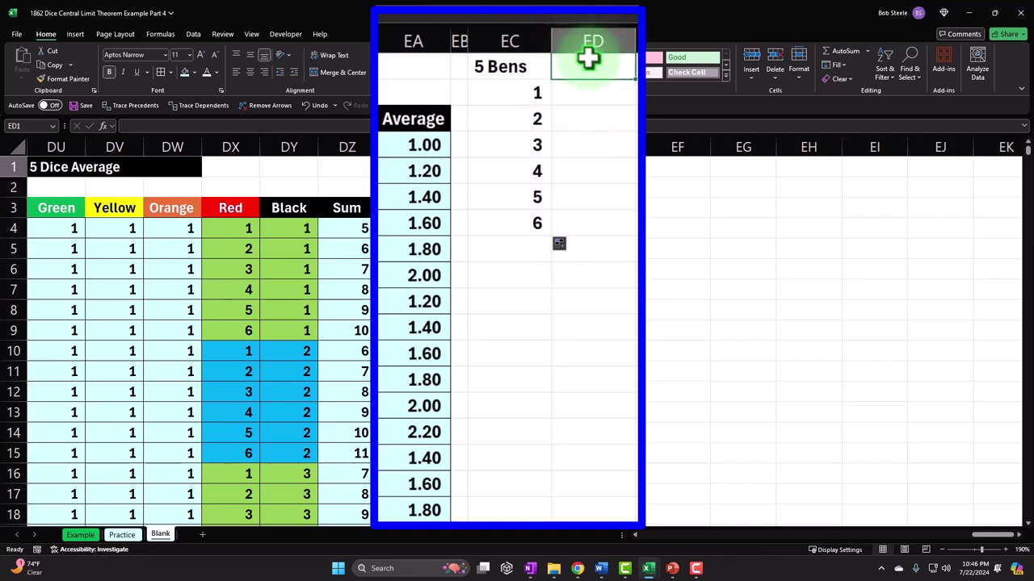
{"action": "type", "text": "Frequency"}
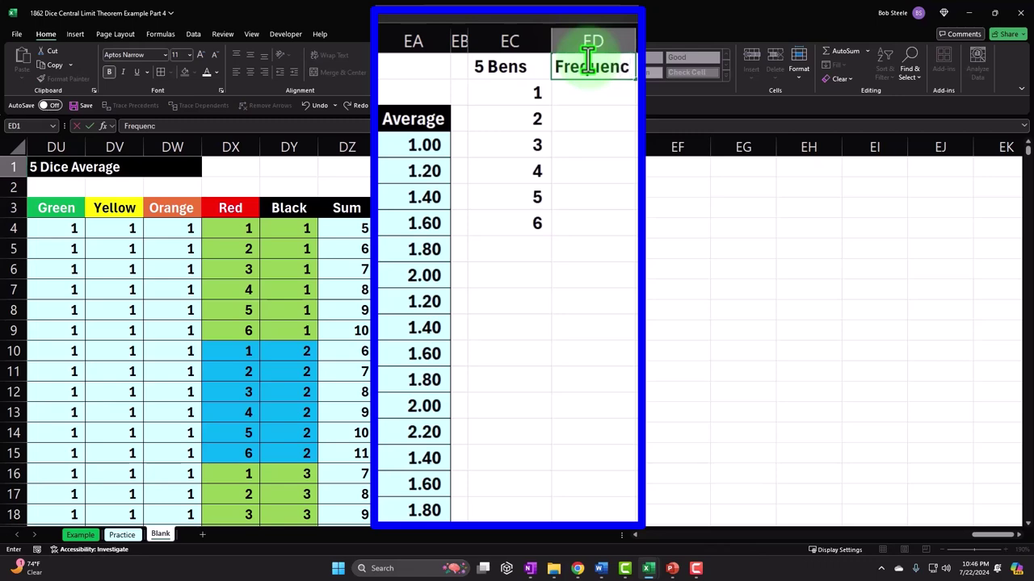
{"action": "left_click", "coordinate": [487, 67]}
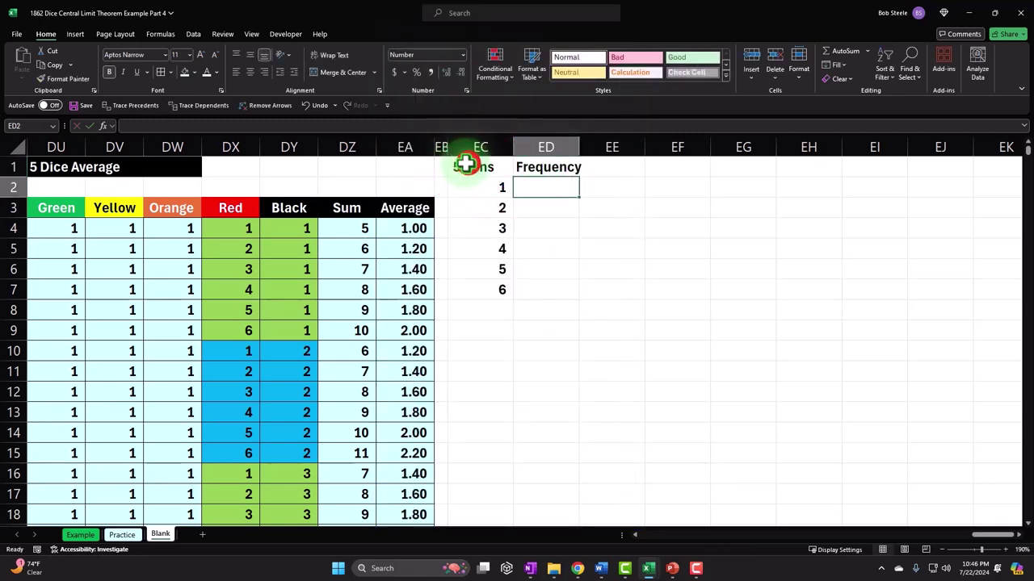
{"action": "left_click_drag", "start_coordinate": [509, 166], "coordinate": [535, 169]}
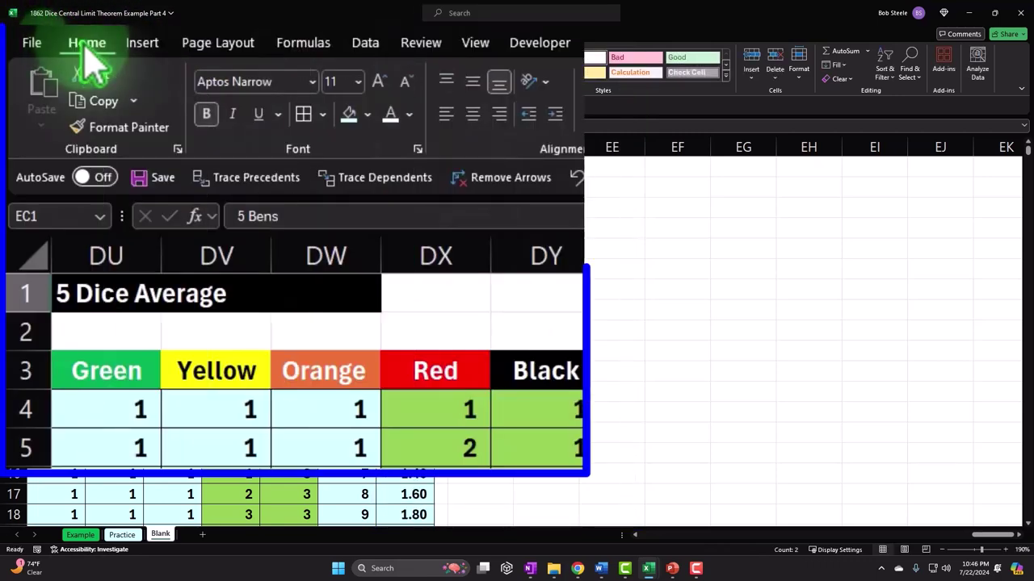
{"action": "left_click", "coordinate": [367, 114]}
{"action": "left_click", "coordinate": [381, 167]}
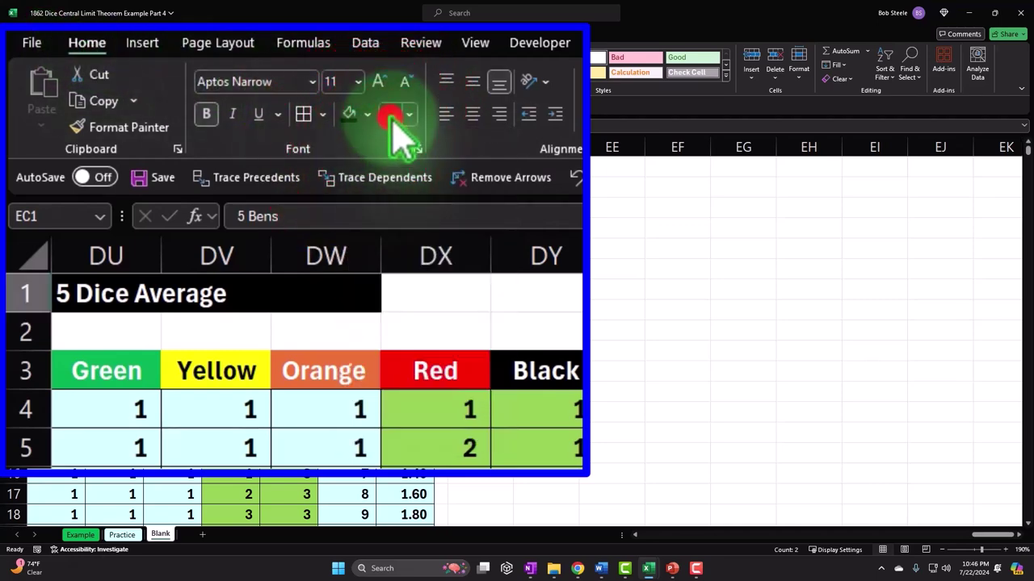
{"action": "left_click", "coordinate": [473, 113]}
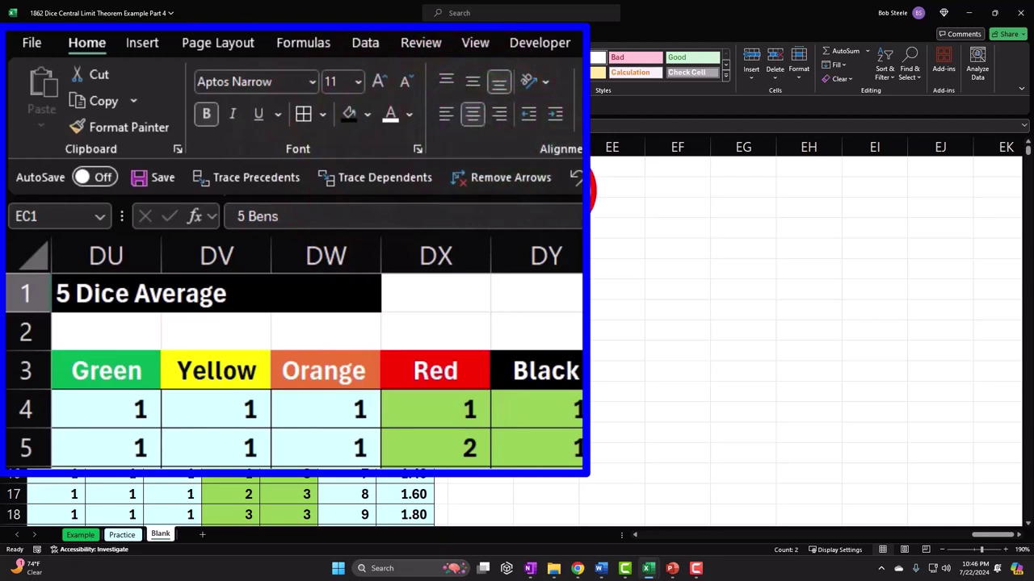
Step: Calculate the bin frequencies of the five-dice averages in ED2 with =FREQUENCY(EA4:EA7779,EC2:EC7)
{"action": "left_click", "coordinate": [556, 194]}
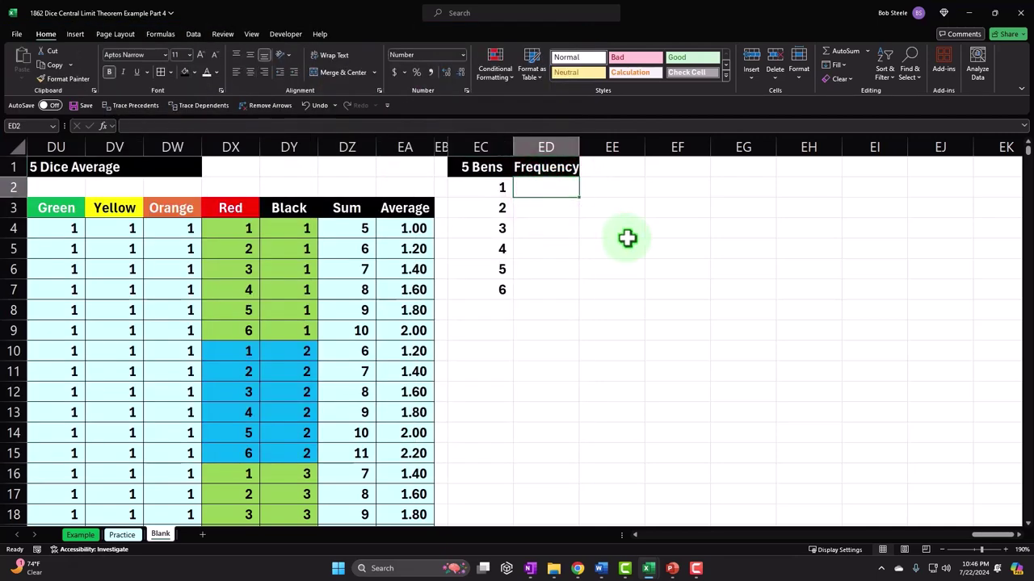
{"action": "type", "text": "="}
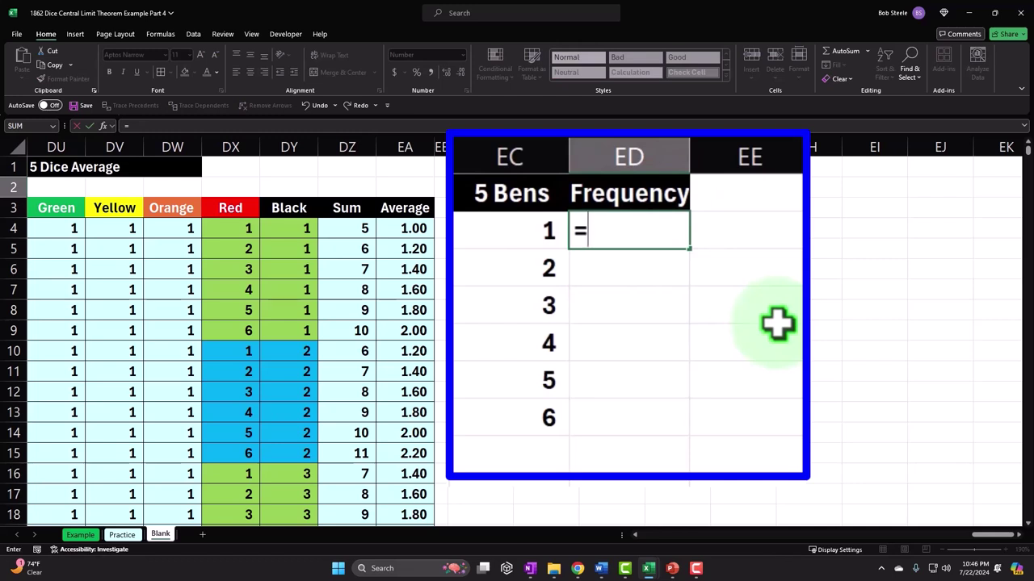
{"action": "type", "text": "fre"}
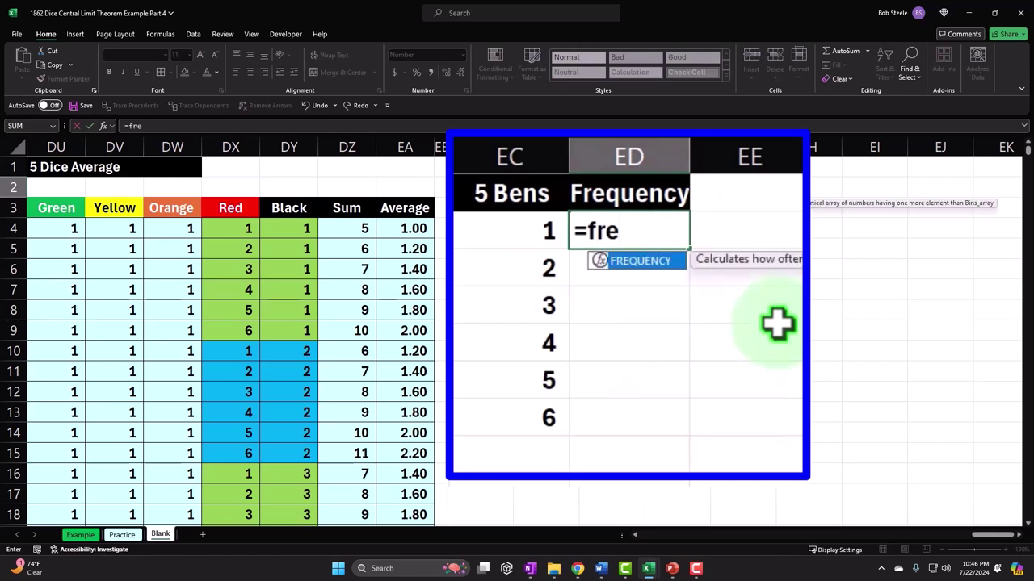
{"action": "key", "text": "Tab"}
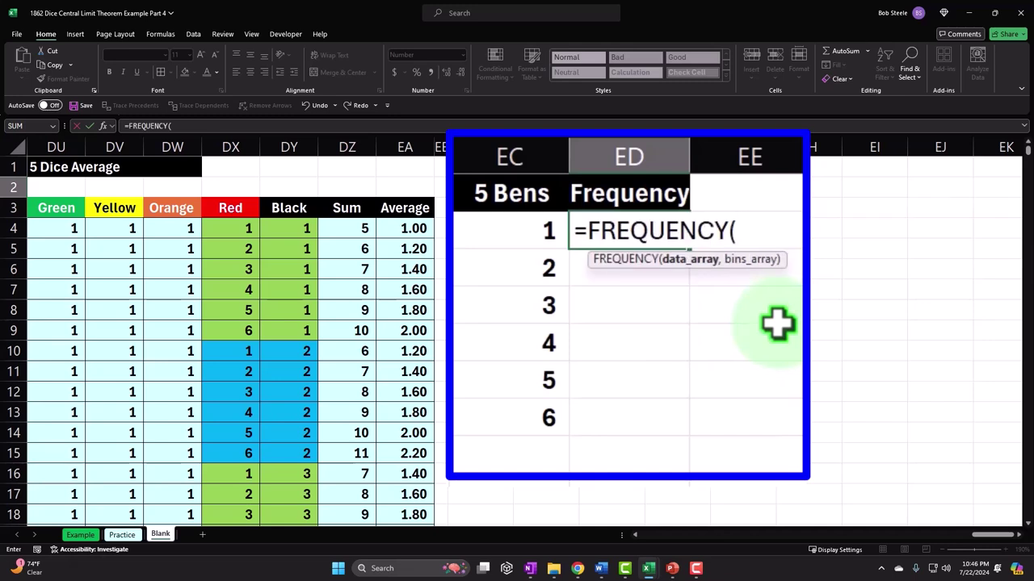
{"action": "key", "text": "Down"}
{"action": "key", "text": "Down"}
{"action": "key", "text": "Left"}
{"action": "key", "text": "Left"}
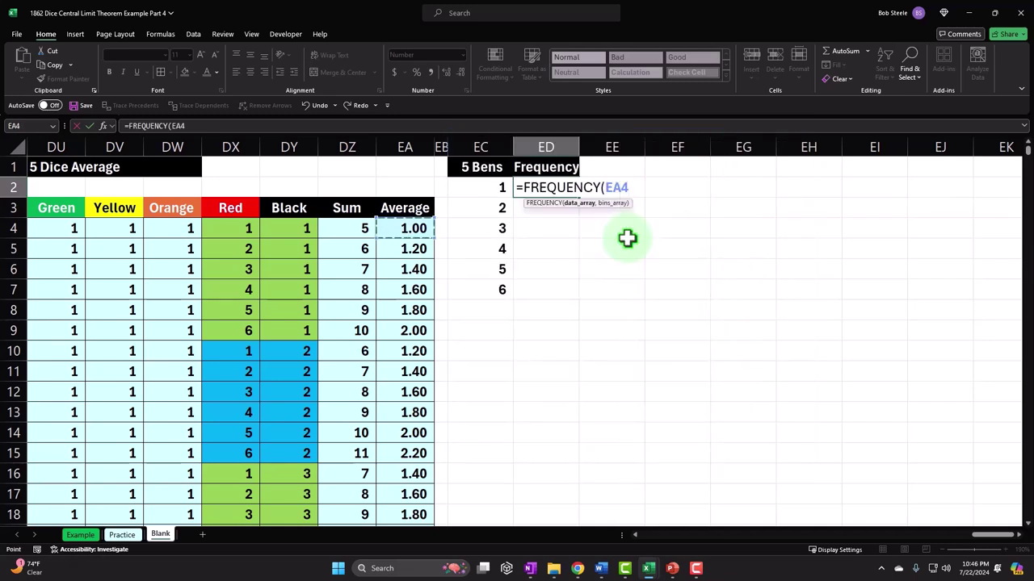
{"action": "key", "text": "ctrl+shift+Down"}
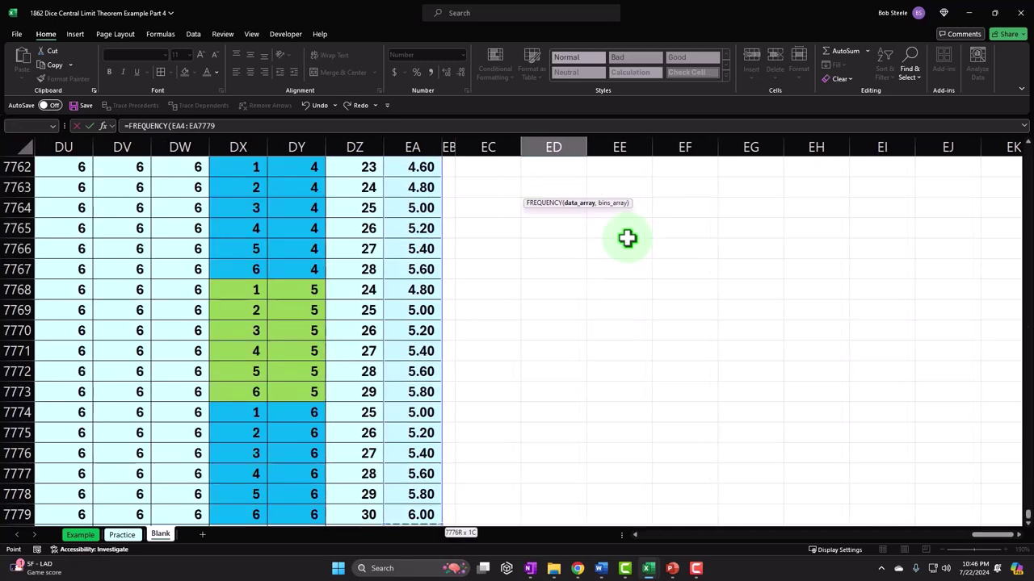
{"action": "key", "text": "ctrl+BackSpace"}
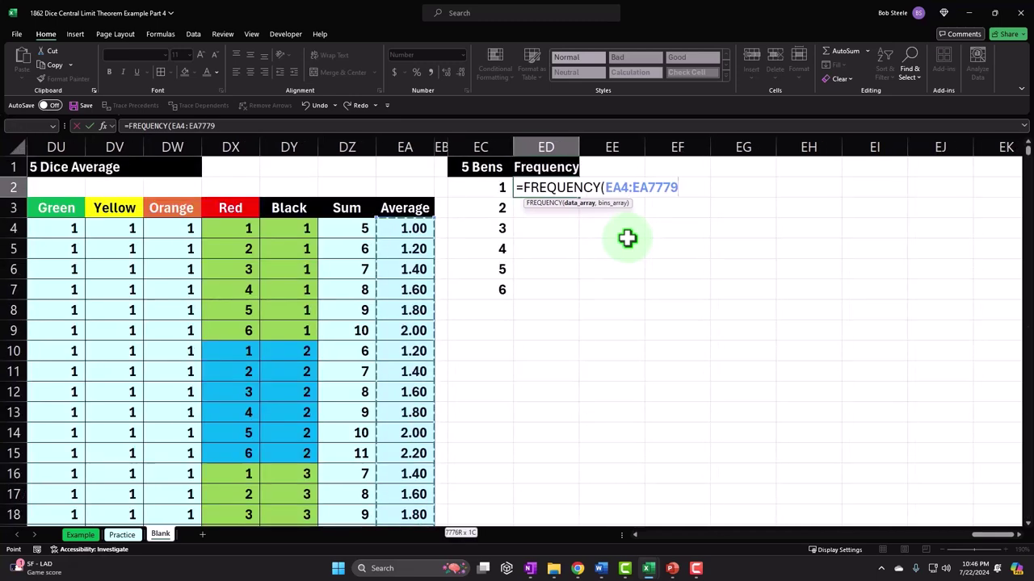
{"action": "type", "text": ","}
{"action": "key", "text": "Left"}
{"action": "key", "text": "shift+Down"}
{"action": "key", "text": "shift+Down"}
{"action": "key", "text": "shift+Down"}
{"action": "key", "text": "shift+Down"}
{"action": "key", "text": "shift+Down"}
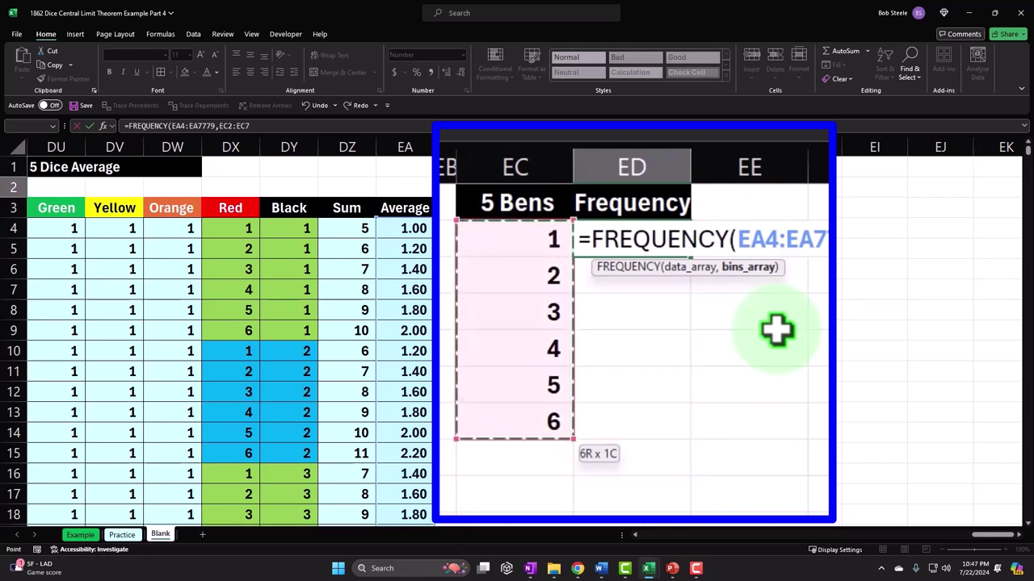
{"action": "key", "text": "Return"}
Step: Label the extra frequency row in EC8 as Over 6
{"action": "key", "text": "Down"}
{"action": "key", "text": "Down"}
{"action": "key", "text": "Down"}
{"action": "key", "text": "Down"}
{"action": "key", "text": "Down"}
{"action": "key", "text": "Left"}
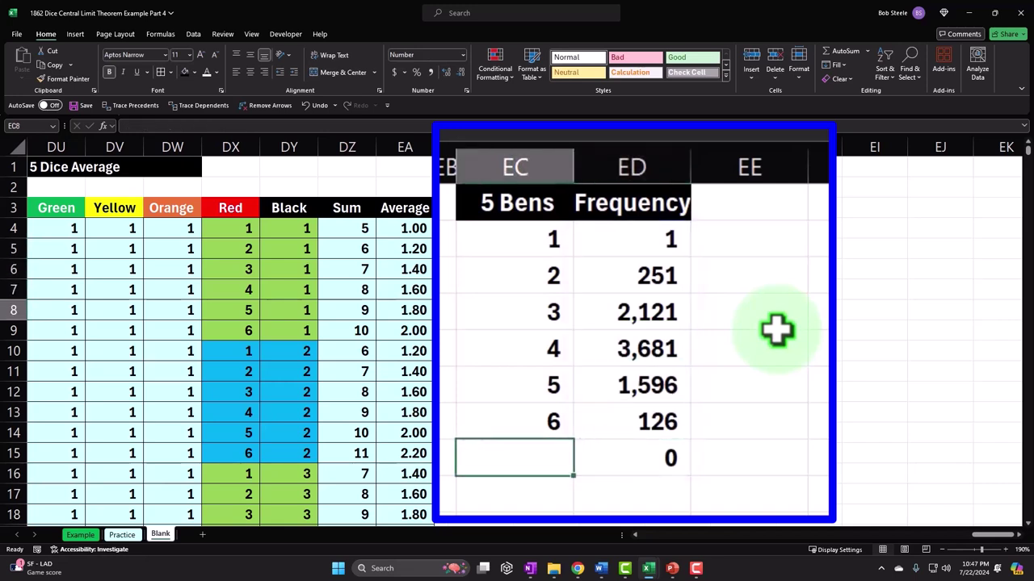
{"action": "type", "text": "Over 6"}
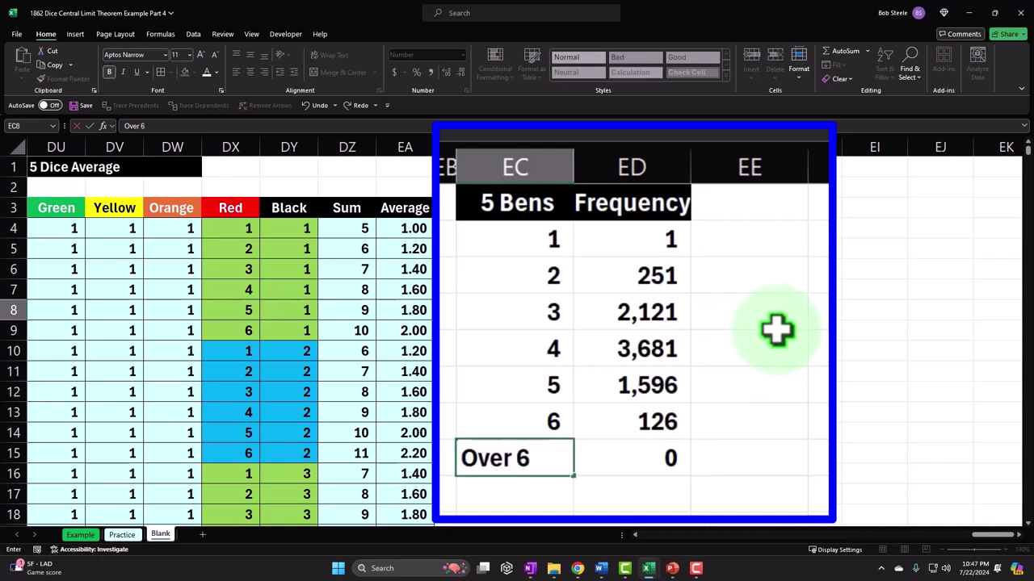
{"action": "key", "text": "Return"}
Step: Add a Total label in EC9 and sum the frequencies in ED9 with =SUM(ED2#)
{"action": "key", "text": "Up"}
{"action": "key", "text": "Right"}
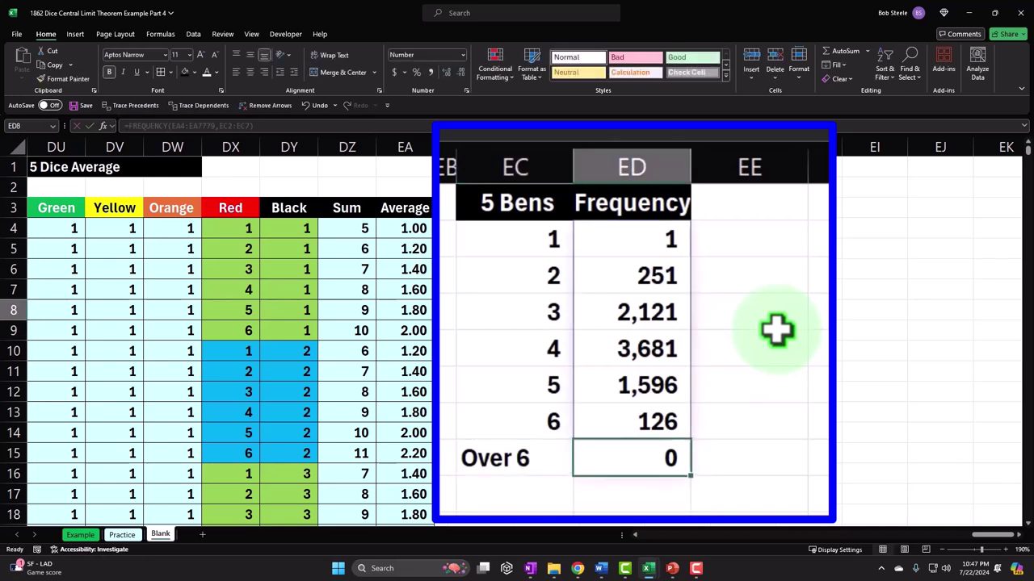
{"action": "key", "text": "Down"}
{"action": "key", "text": "Left"}
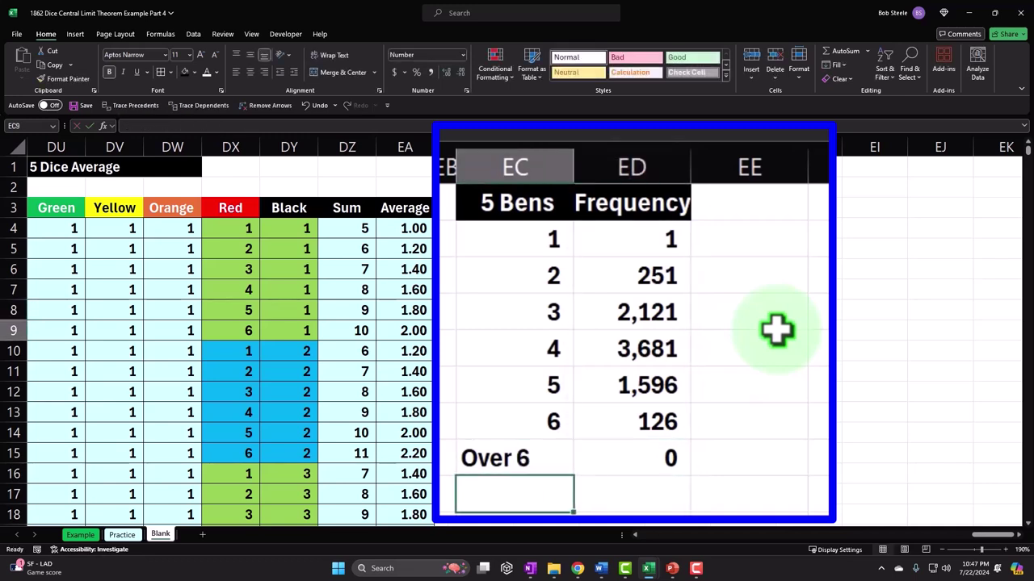
{"action": "type", "text": "Total"}
{"action": "key", "text": "Tab"}
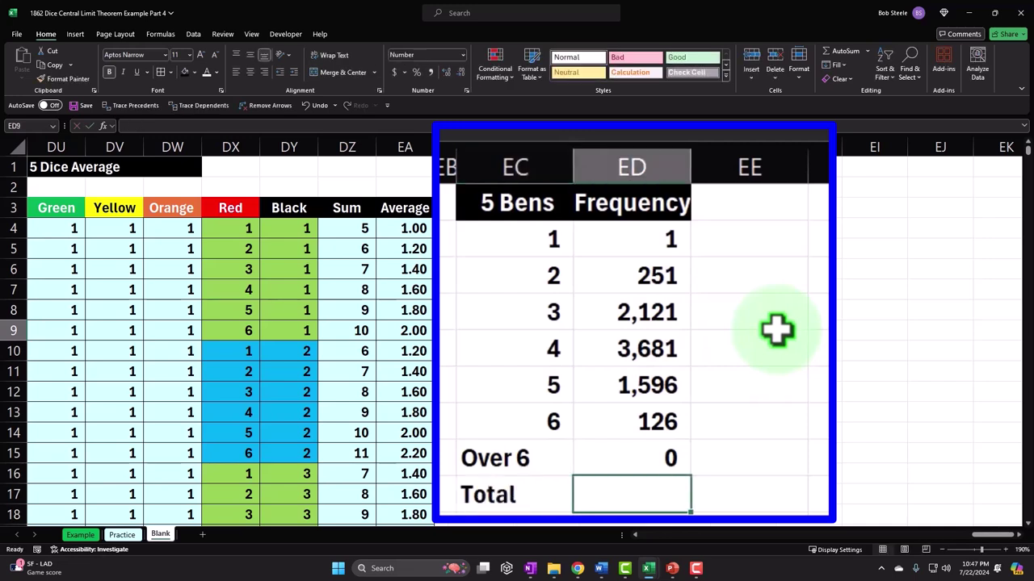
{"action": "key", "text": "alt+equal"}
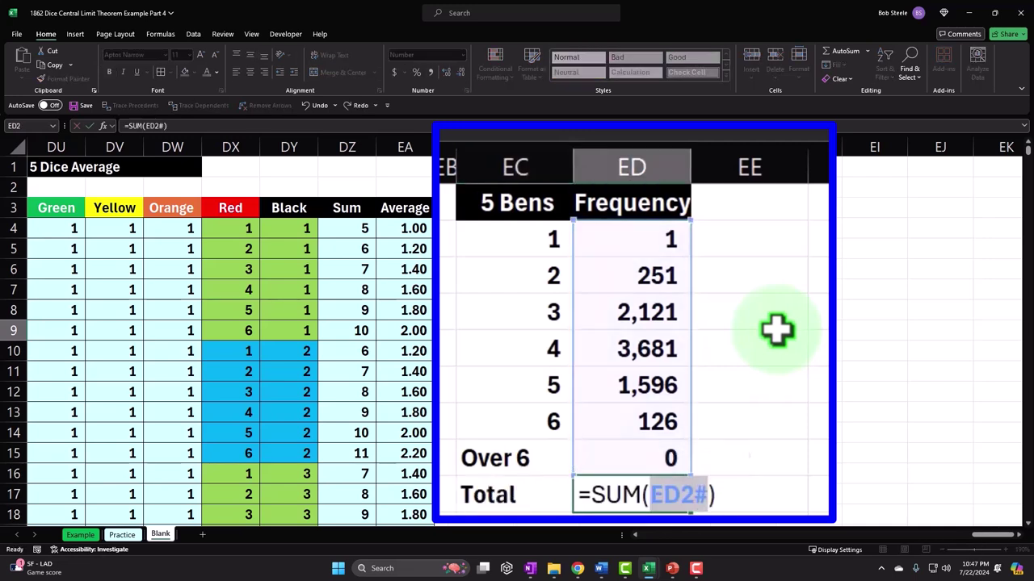
{"action": "key", "text": "Return"}
Step: Apply cell borders and the recent light blue fill to the frequency table body EC2:ED9
{"action": "key", "text": "Right"}
{"action": "key", "text": "Right"}
{"action": "key", "text": "Up"}
{"action": "key", "text": "Up"}
{"action": "key", "text": "Up"}
{"action": "key", "text": "Up"}
{"action": "key", "text": "Up"}
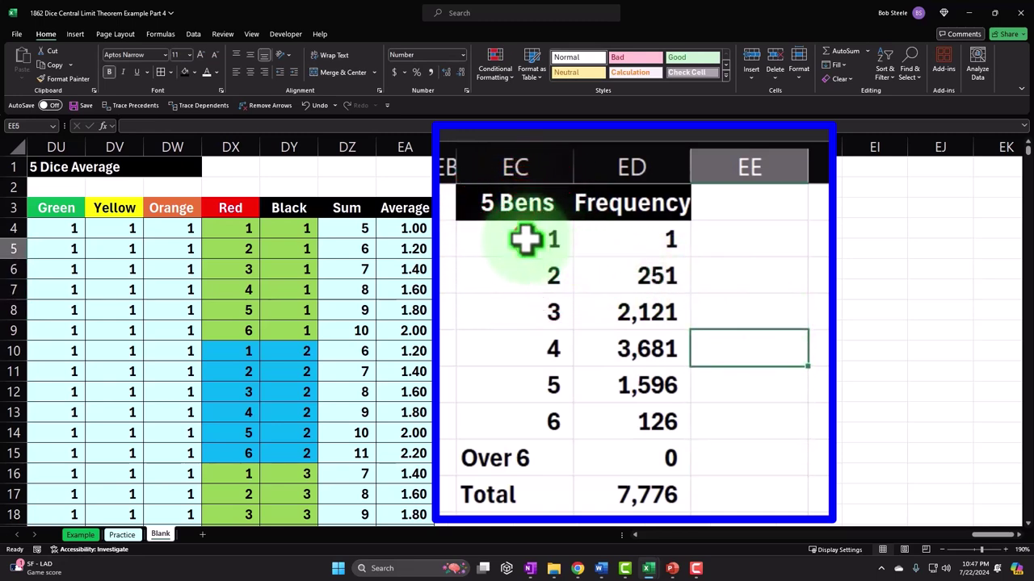
{"action": "left_click_drag", "start_coordinate": [486, 186], "coordinate": [522, 324]}
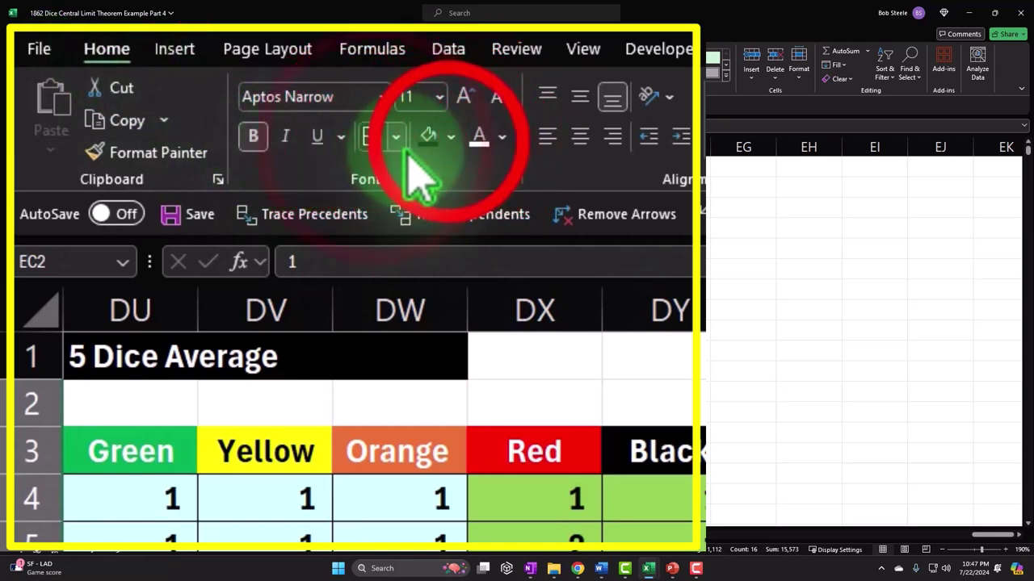
{"action": "left_click", "coordinate": [450, 137]}
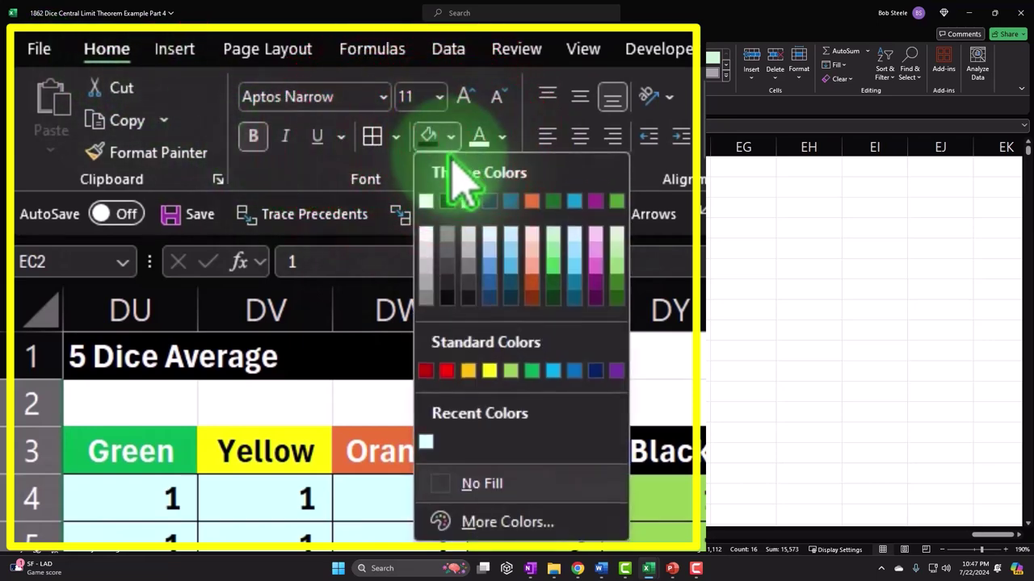
{"action": "left_click", "coordinate": [426, 441]}
Step: Insert a basic 2-D line chart from the frequencies in ED2:ED7
{"action": "left_click_drag", "start_coordinate": [545, 190], "coordinate": [553, 290]}
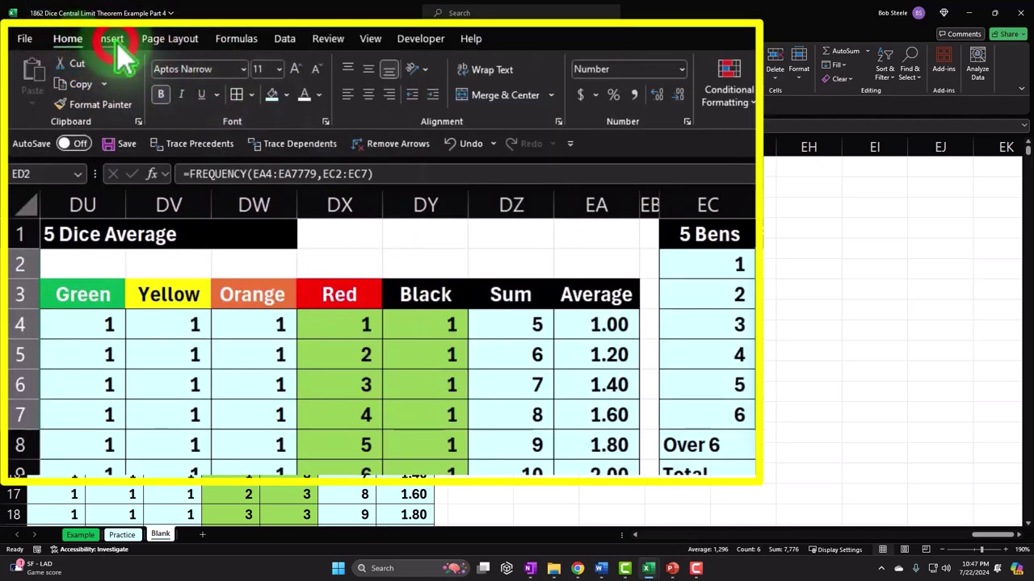
{"action": "left_click", "coordinate": [76, 35]}
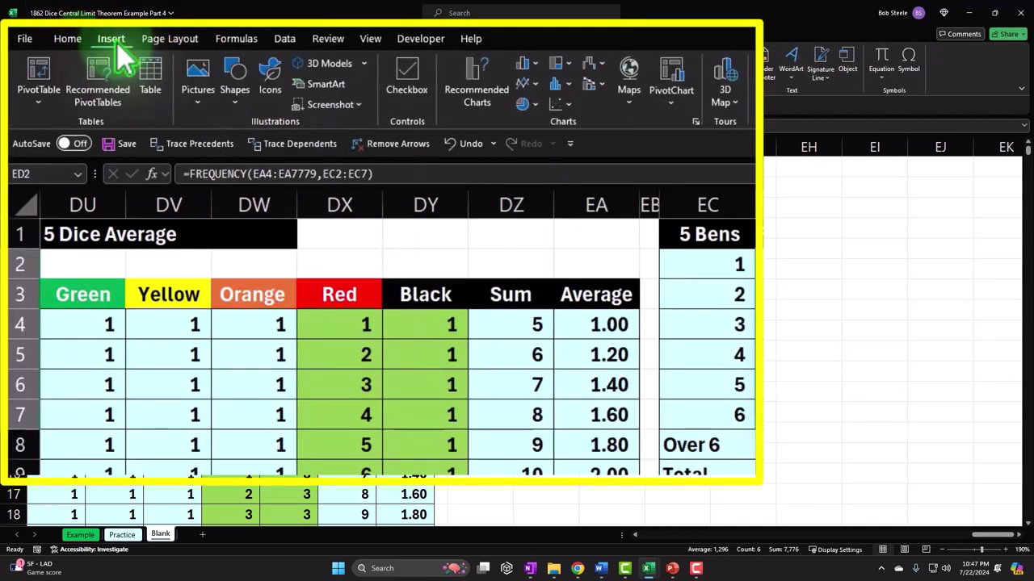
{"action": "left_click", "coordinate": [527, 84]}
{"action": "left_click", "coordinate": [536, 139]}
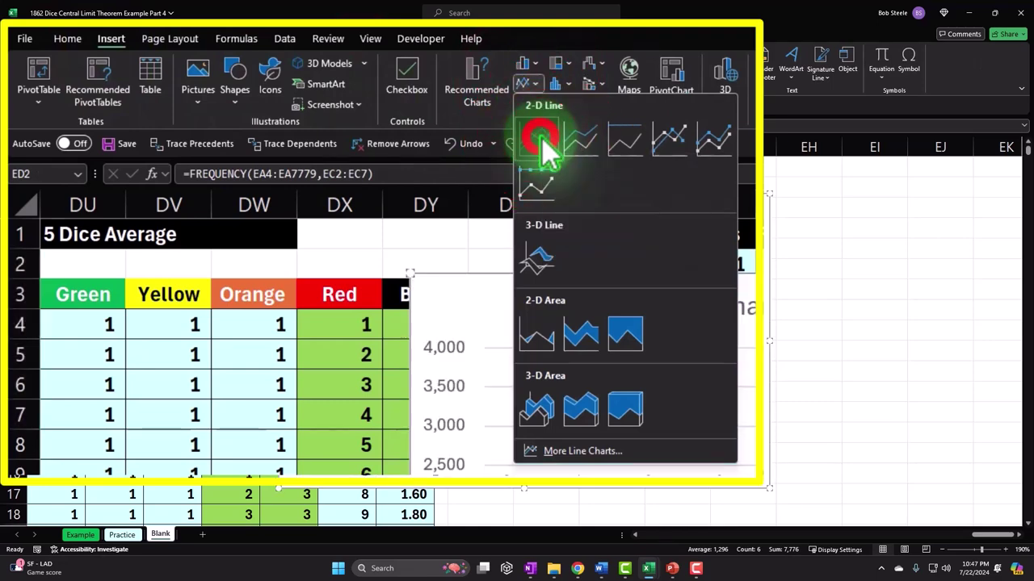
Step: Title the new line chart 5 Dice and move it beside the frequency table, starting in column EF at row 1
{"action": "left_click", "coordinate": [527, 214]}
{"action": "type", "text": "5"}
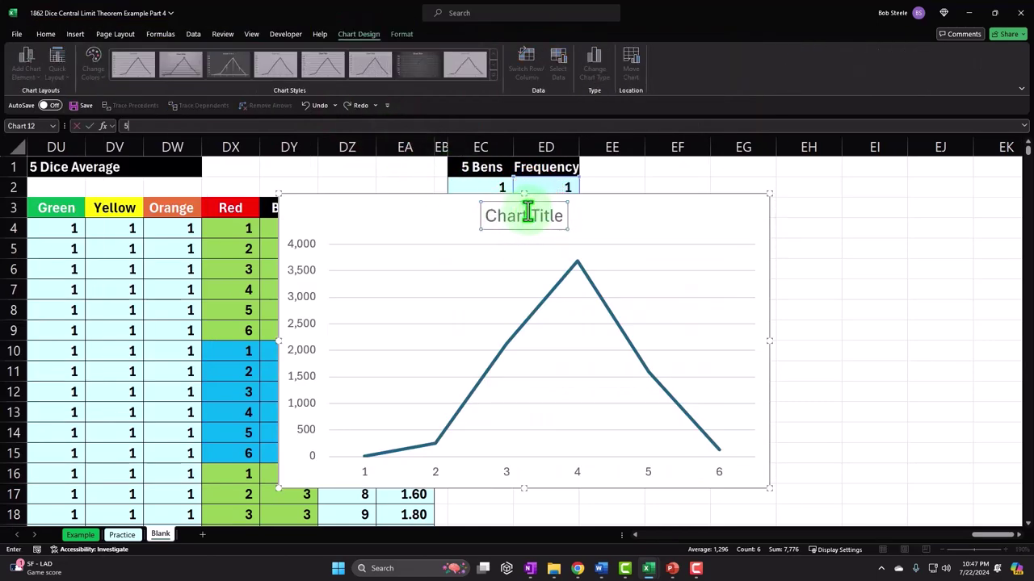
{"action": "type", "text": " Dice"}
{"action": "left_click", "coordinate": [640, 202]}
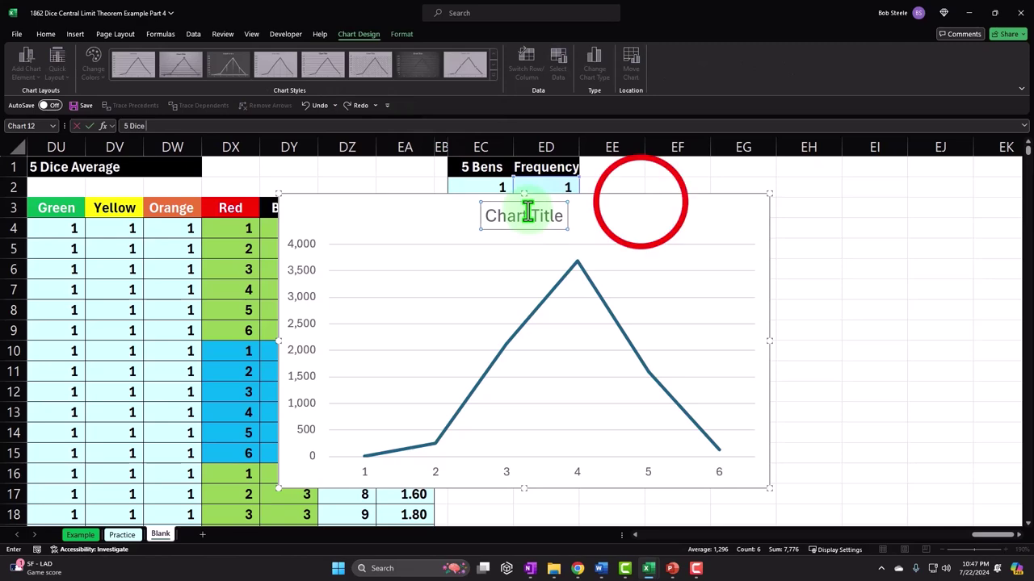
{"action": "left_click", "coordinate": [391, 214]}
{"action": "left_click_drag", "start_coordinate": [394, 218], "coordinate": [817, 192]}
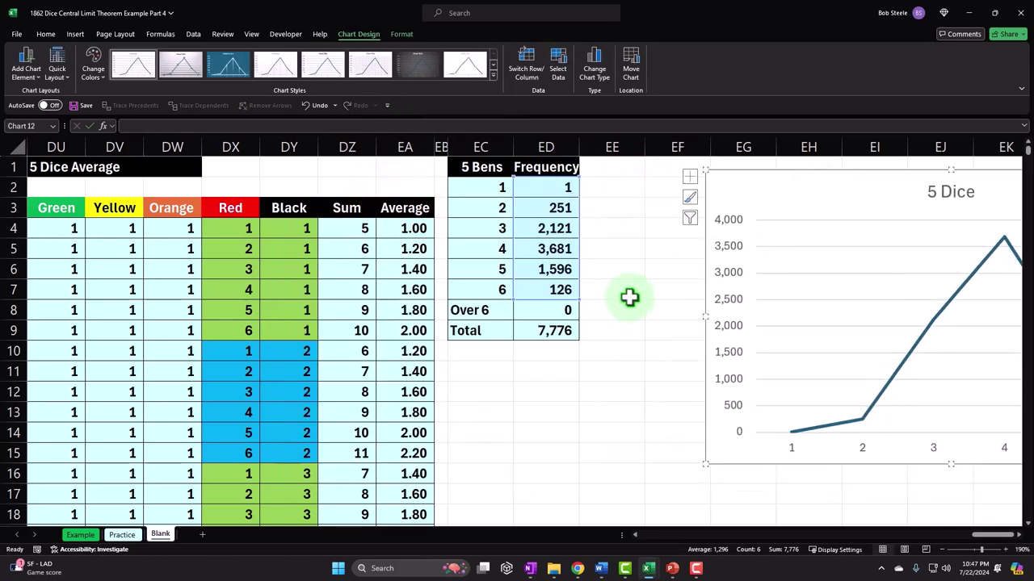
Step: Insert a histogram from the five-dice averages in EA4:EA7779
{"action": "left_click", "coordinate": [416, 229]}
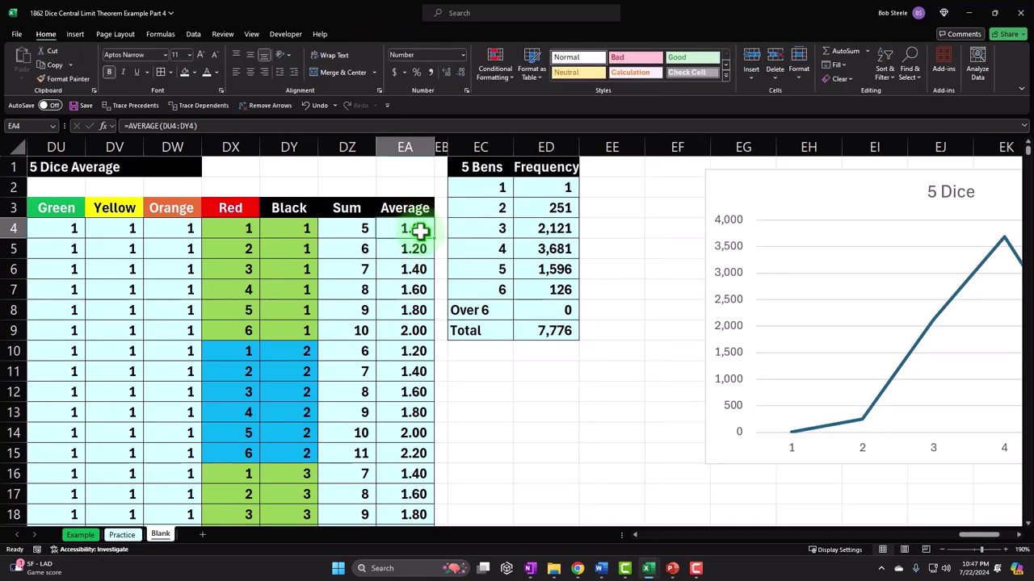
{"action": "key", "text": "ctrl+shift+Down"}
{"action": "key", "text": "ctrl+BackSpace"}
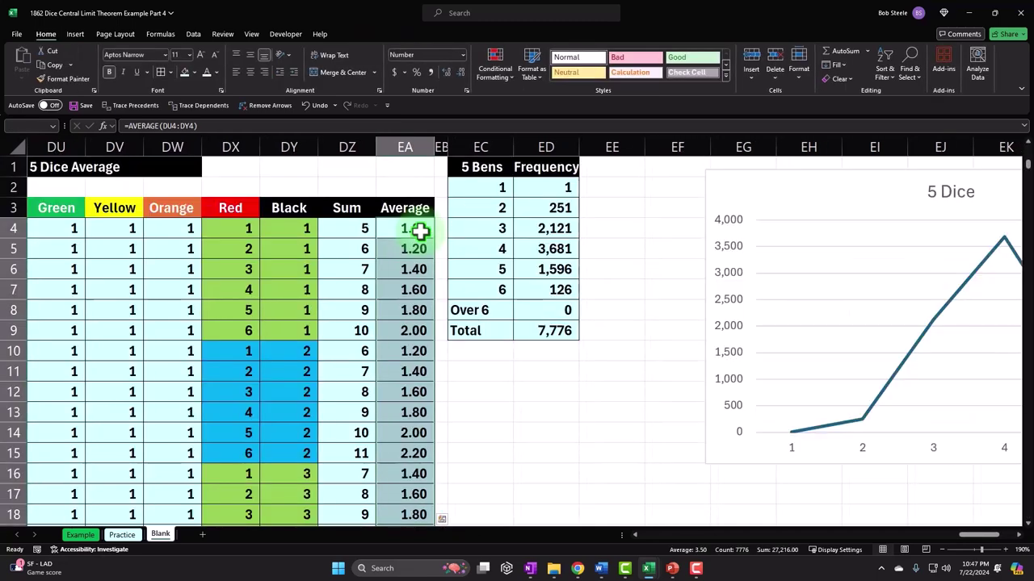
{"action": "left_click", "coordinate": [144, 43]}
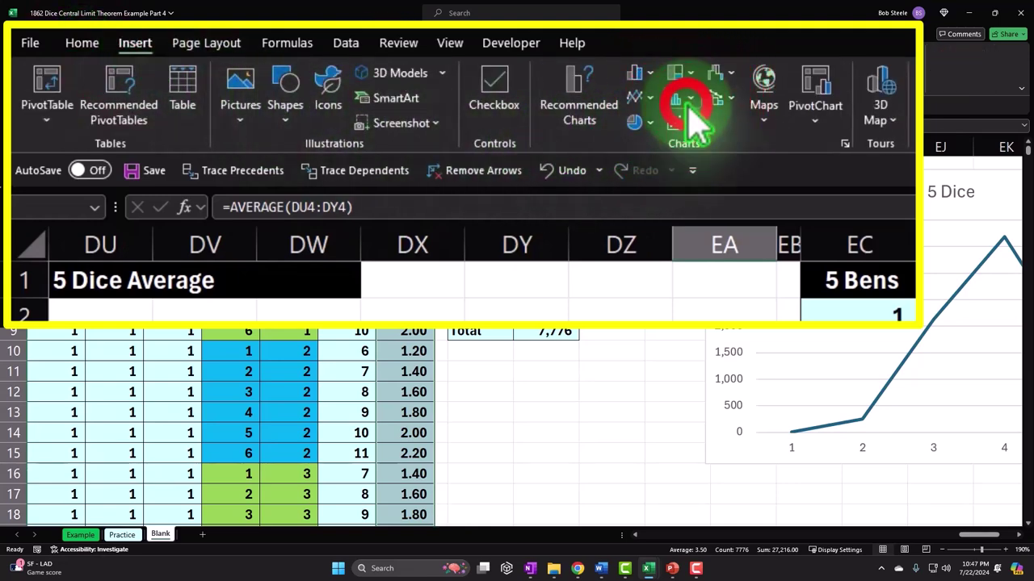
{"action": "left_click", "coordinate": [382, 64]}
{"action": "left_click", "coordinate": [393, 107]}
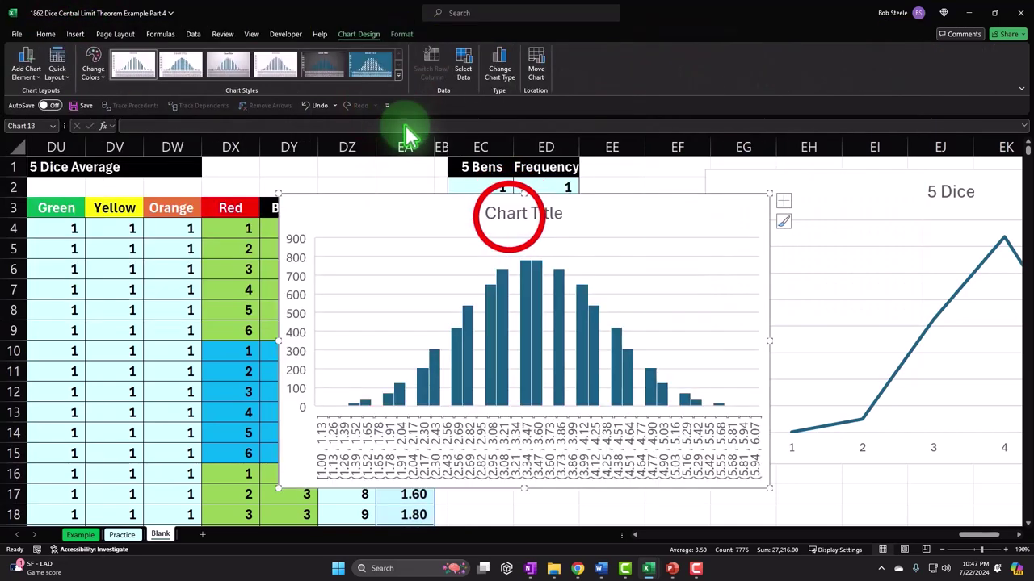
Step: Title the new histogram 5 Dice
{"action": "left_click", "coordinate": [512, 218]}
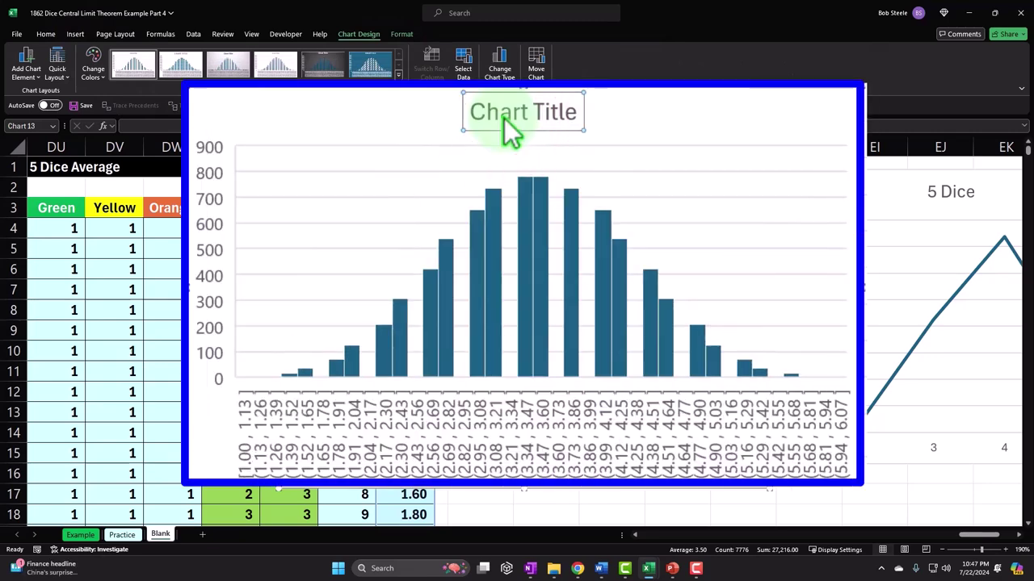
{"action": "triple_click", "coordinate": [504, 118]}
{"action": "key", "text": "BackSpace"}
{"action": "type", "text": "5 Dice"}
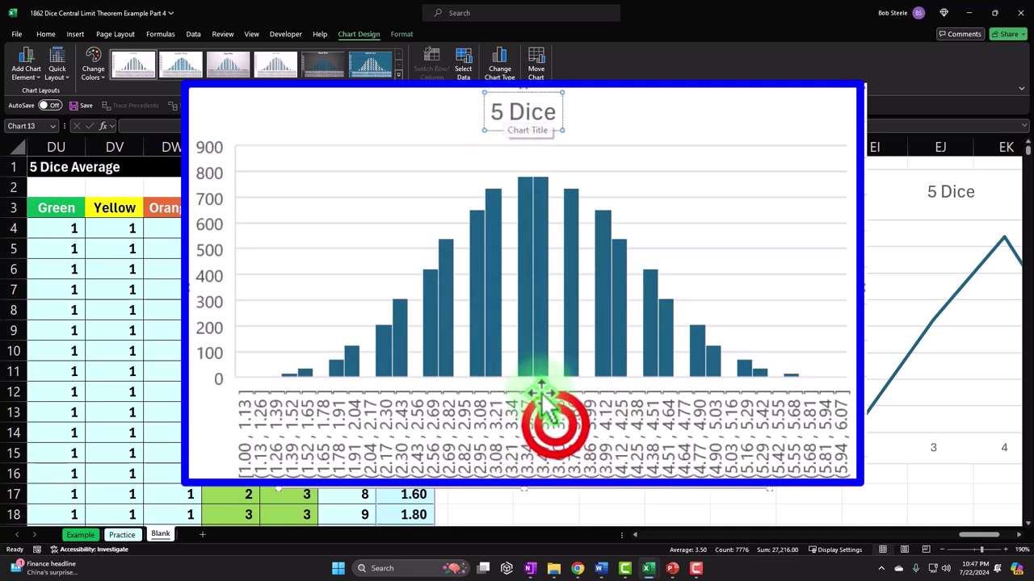
Step: Set the 5 Dice histogram's bin width to 0.2 and add data labels to its bars
{"action": "double_click", "coordinate": [555, 426]}
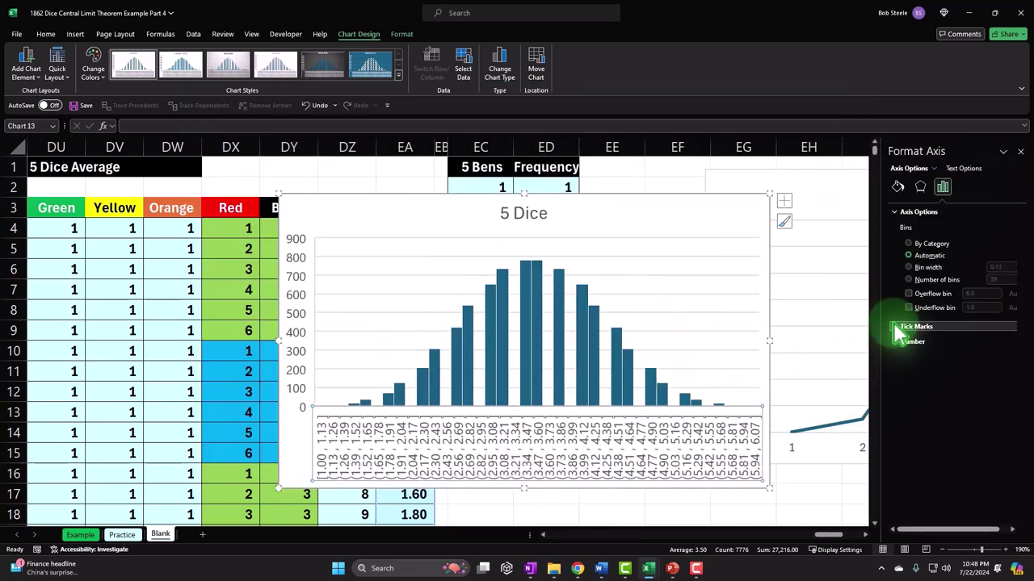
{"action": "left_click", "coordinate": [804, 256]}
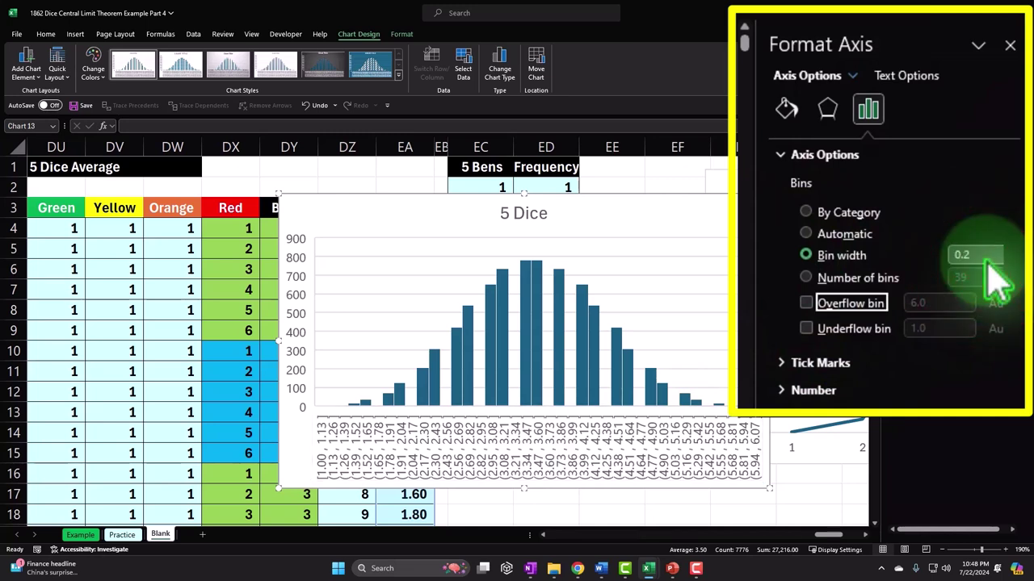
{"action": "key", "text": "Return"}
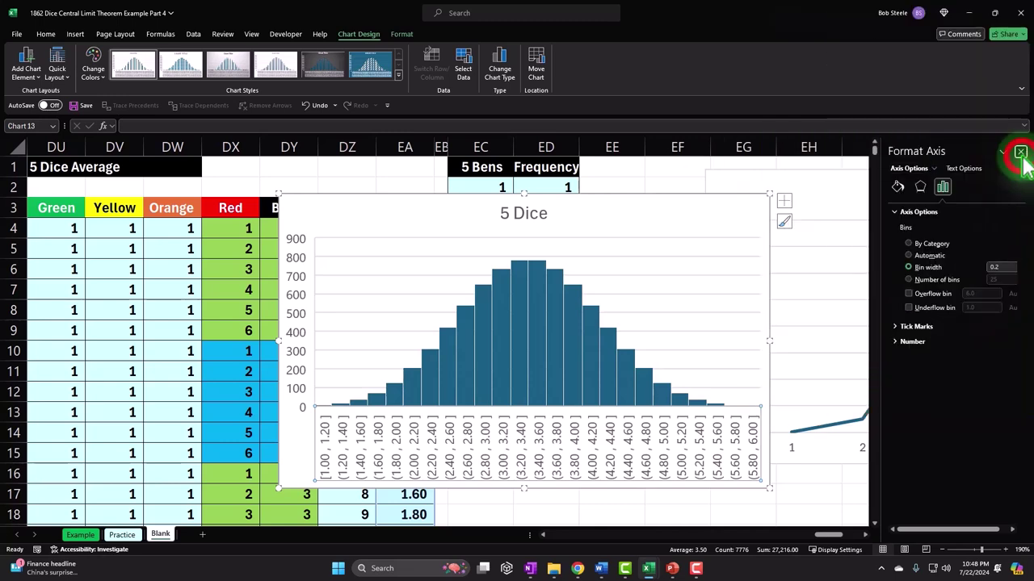
{"action": "left_click", "coordinate": [1022, 166]}
{"action": "right_click", "coordinate": [535, 295]}
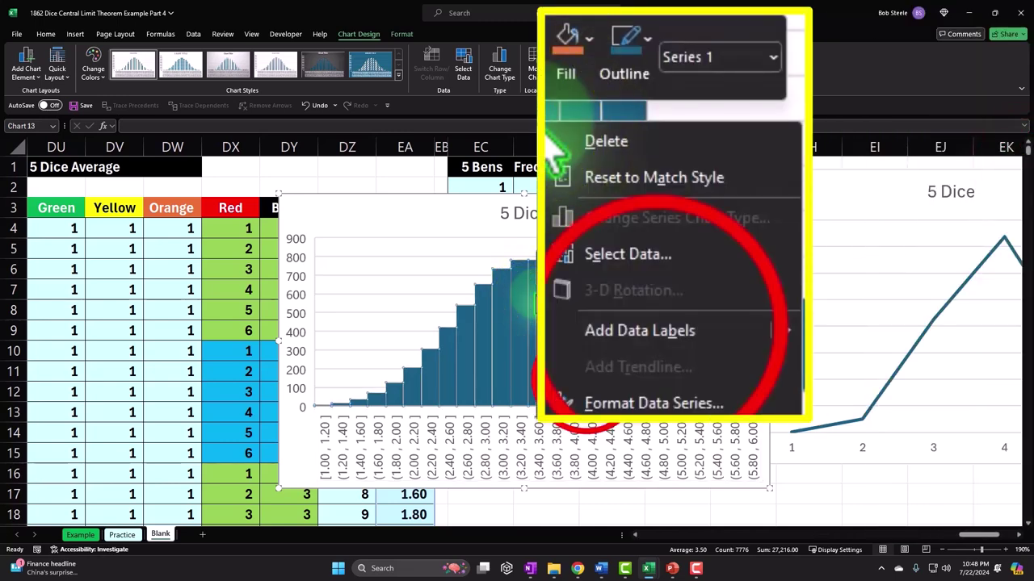
{"action": "left_click", "coordinate": [657, 328]}
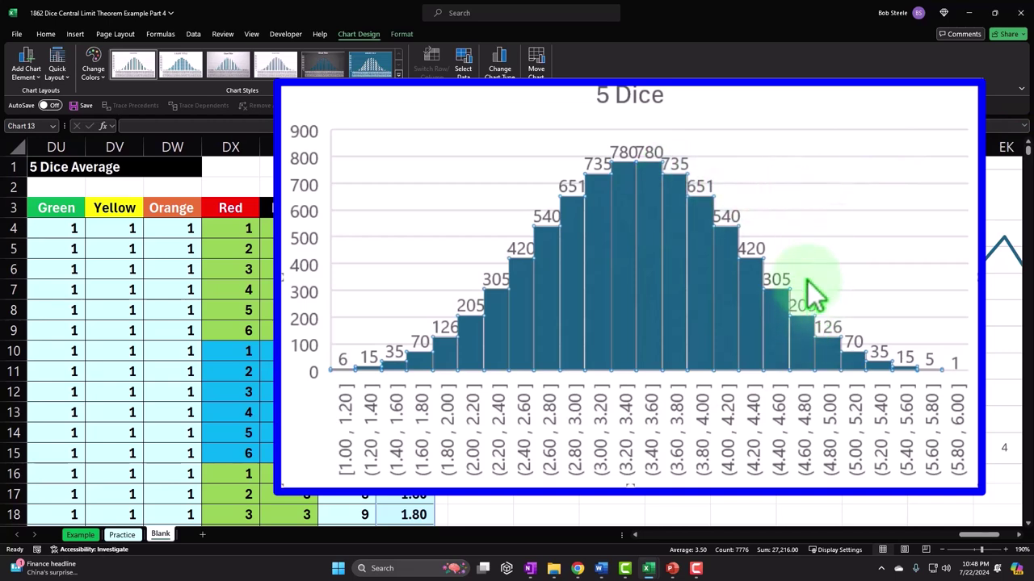
Step: Move the 5 Dice histogram beneath the 5 Dice line chart, clear of the frequency table
{"action": "left_click_drag", "start_coordinate": [369, 206], "coordinate": [611, 280]}
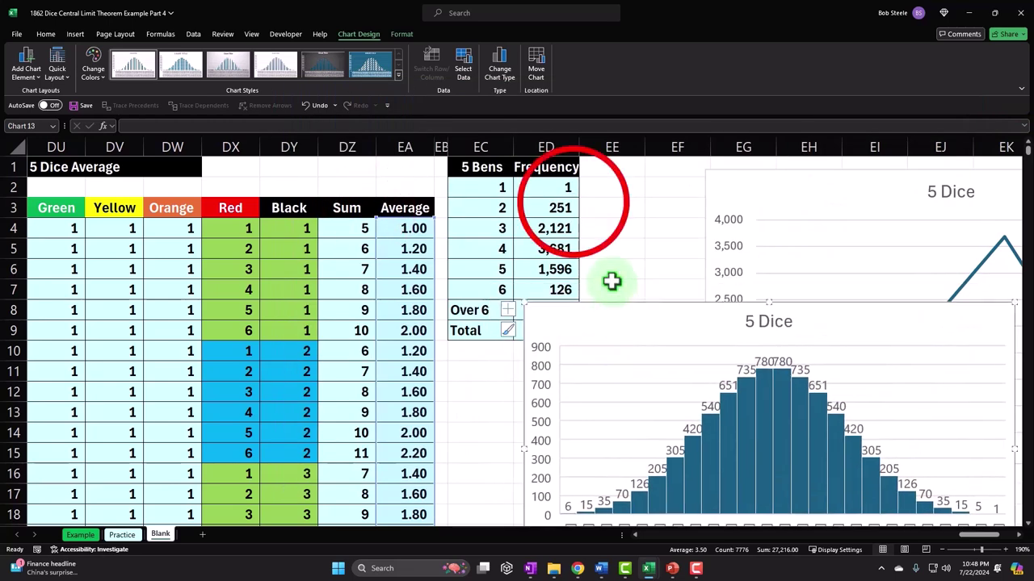
{"action": "scroll", "coordinate": [612, 280], "scroll_direction": "down", "scroll_amount": 2}
{"action": "left_click_drag", "start_coordinate": [573, 203], "coordinate": [795, 412]}
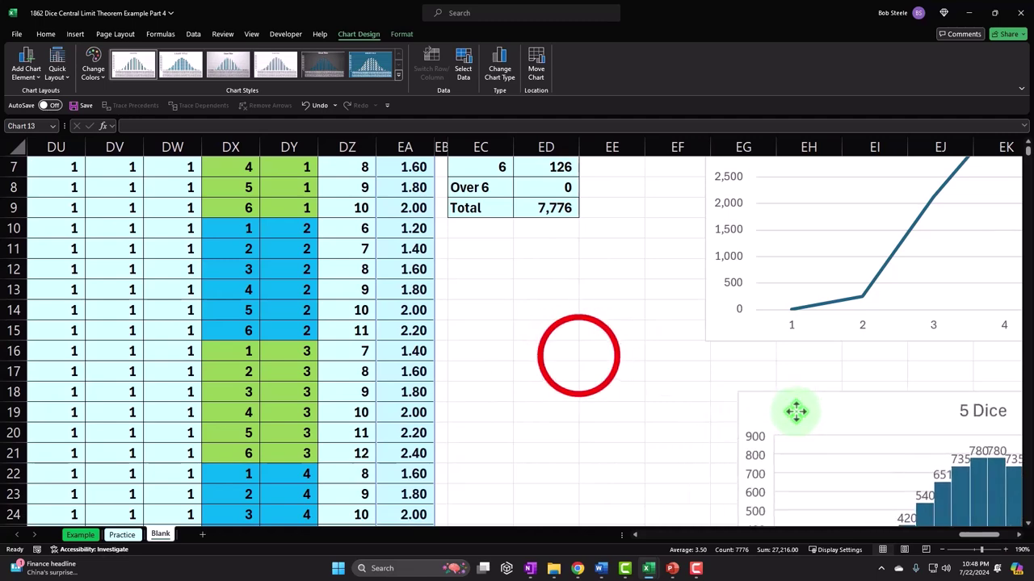
{"action": "left_click", "coordinate": [577, 356]}
{"action": "scroll", "coordinate": [579, 355], "scroll_direction": "up", "scroll_amount": 2}
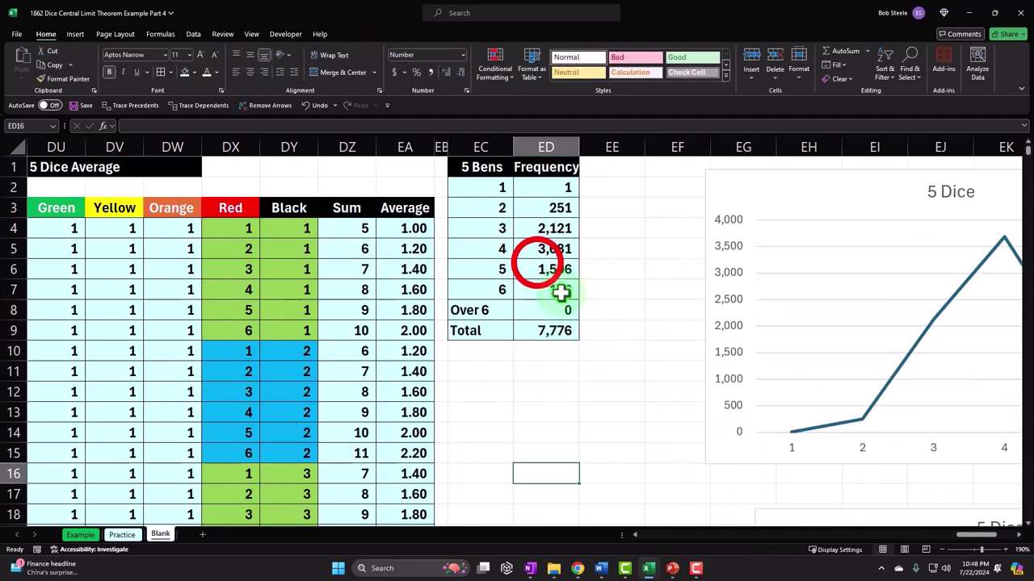
Step: Copy the stacked comparison frequency tables in columns DI to DL, starting from the 4 Bens heading in DI1
{"action": "left_click", "coordinate": [537, 265]}
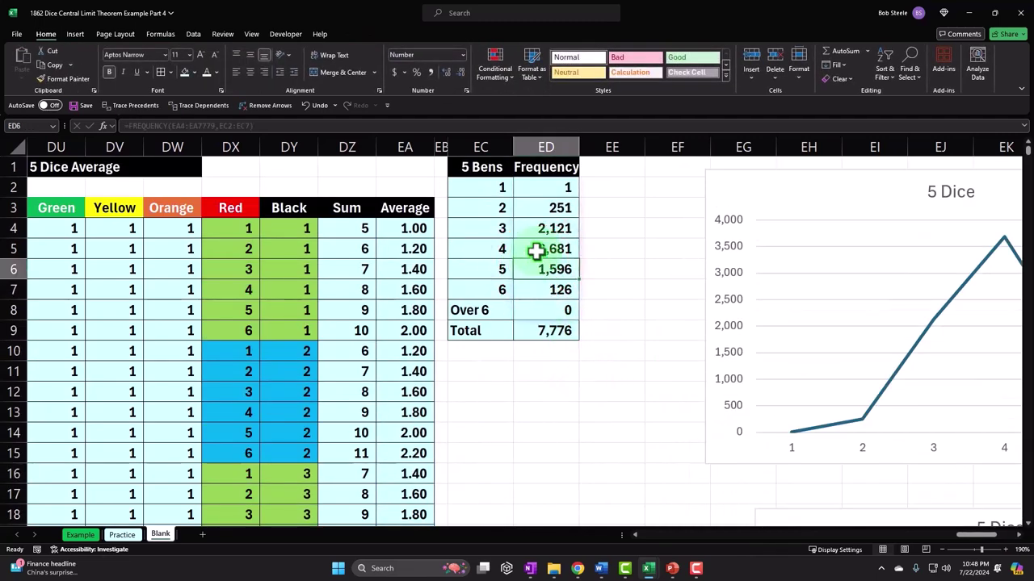
{"action": "key", "text": "Left"}
{"action": "key", "text": "Left"}
{"action": "key", "text": "Left"}
{"action": "key", "text": "Left"}
{"action": "key", "text": "Left"}
{"action": "key", "text": "Left"}
{"action": "key", "text": "Left"}
{"action": "key", "text": "Left"}
{"action": "key", "text": "Left"}
{"action": "key", "text": "Left"}
{"action": "key", "text": "Left"}
{"action": "key", "text": "Left"}
{"action": "key", "text": "Left"}
{"action": "key", "text": "Left"}
{"action": "key", "text": "Left"}
{"action": "key", "text": "Left"}
{"action": "key", "text": "Left"}
{"action": "key", "text": "Left"}
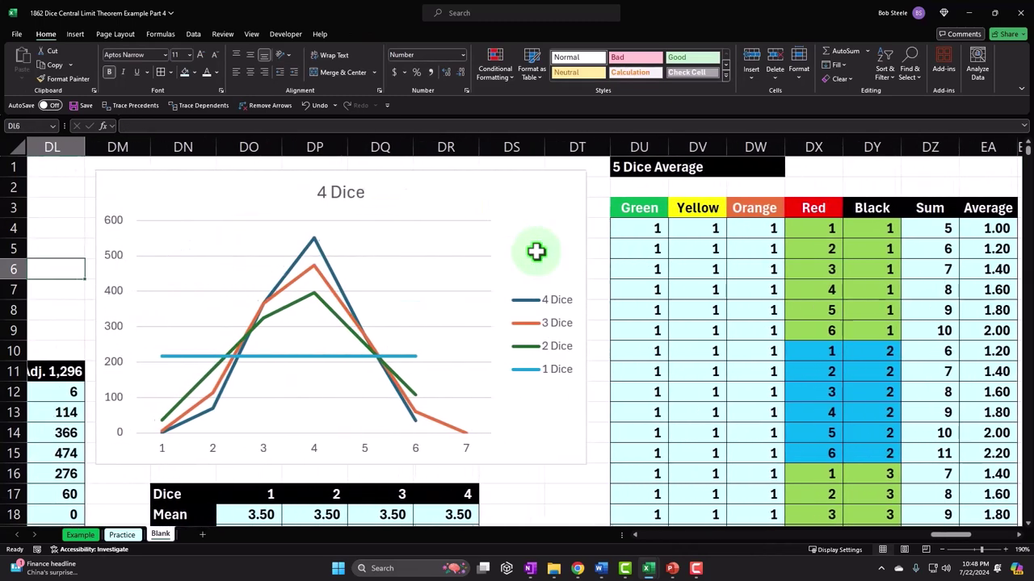
{"action": "key", "text": "Left"}
{"action": "key", "text": "Left"}
{"action": "key", "text": "Left"}
{"action": "key", "text": "Left"}
{"action": "key", "text": "Left"}
{"action": "key", "text": "Left"}
{"action": "key", "text": "Left"}
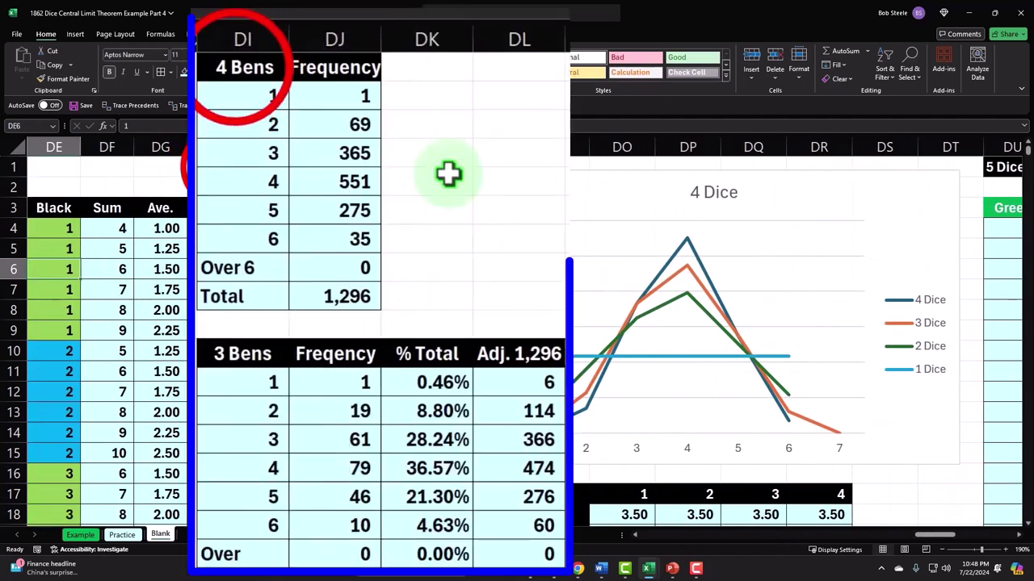
{"action": "left_click_drag", "start_coordinate": [230, 69], "coordinate": [515, 394]}
{"action": "key", "text": "ctrl+c"}
{"action": "scroll", "coordinate": [512, 393], "scroll_direction": "up", "scroll_amount": 9}
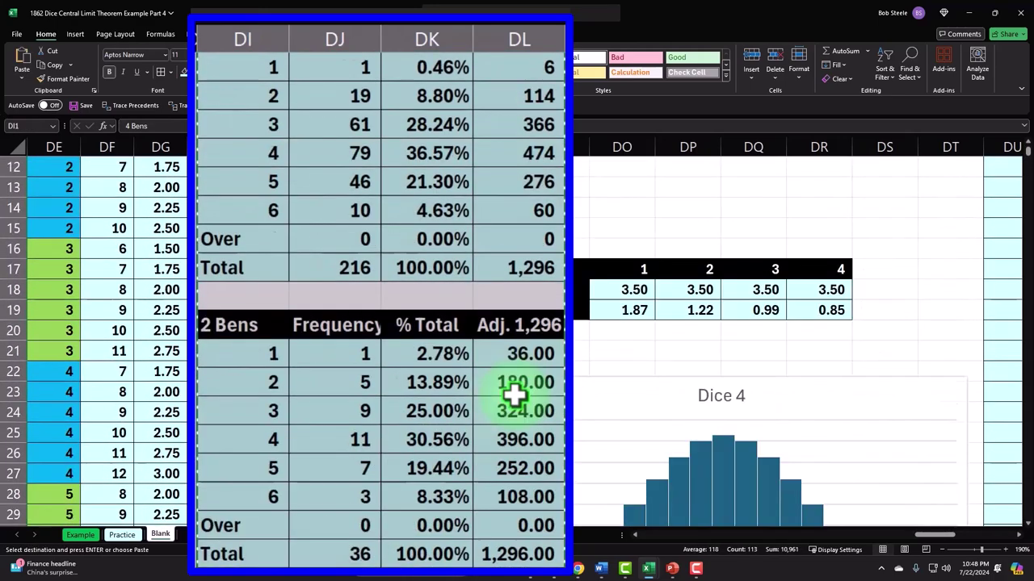
Step: Paste the copied tables at EC11 with their formatting, replace their formulas with values, and move the 5 Dice line chart clear of them
{"action": "left_click_drag", "start_coordinate": [907, 540], "coordinate": [969, 547]}
{"action": "left_click", "coordinate": [554, 376]}
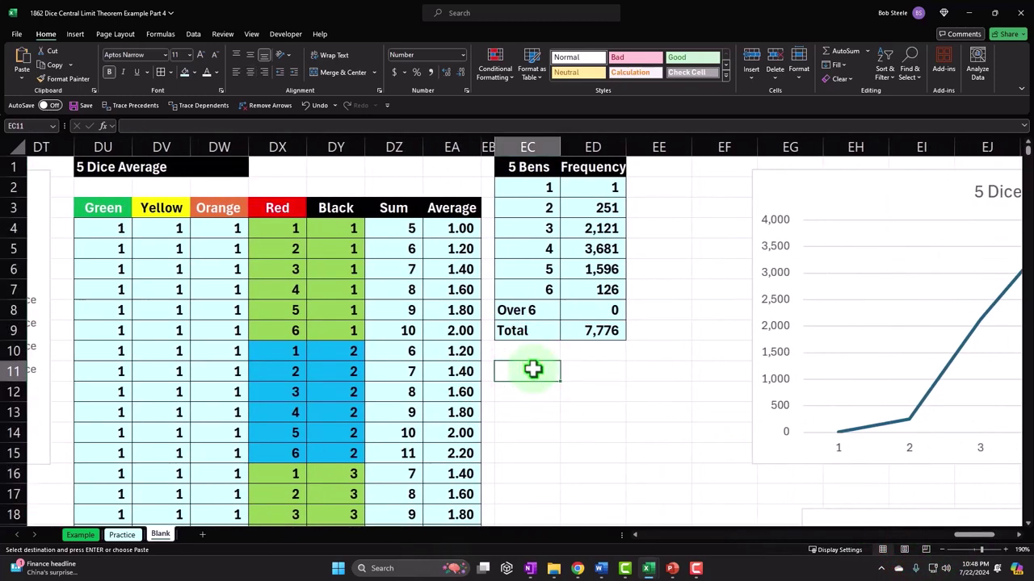
{"action": "key", "text": "ctrl+v"}
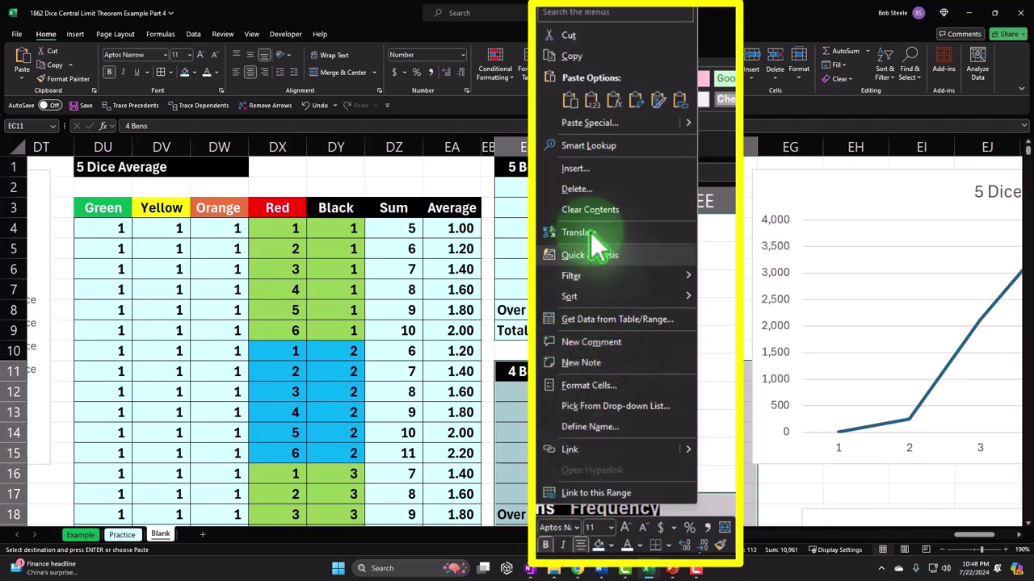
{"action": "left_click", "coordinate": [592, 100]}
{"action": "left_click_drag", "start_coordinate": [818, 183], "coordinate": [773, 271]}
{"action": "scroll", "coordinate": [774, 270], "scroll_direction": "down", "scroll_amount": 1}
Step: Add a % Total heading in EE11 and enter =ED12/$ED$19 in EE12
{"action": "left_click", "coordinate": [652, 316]}
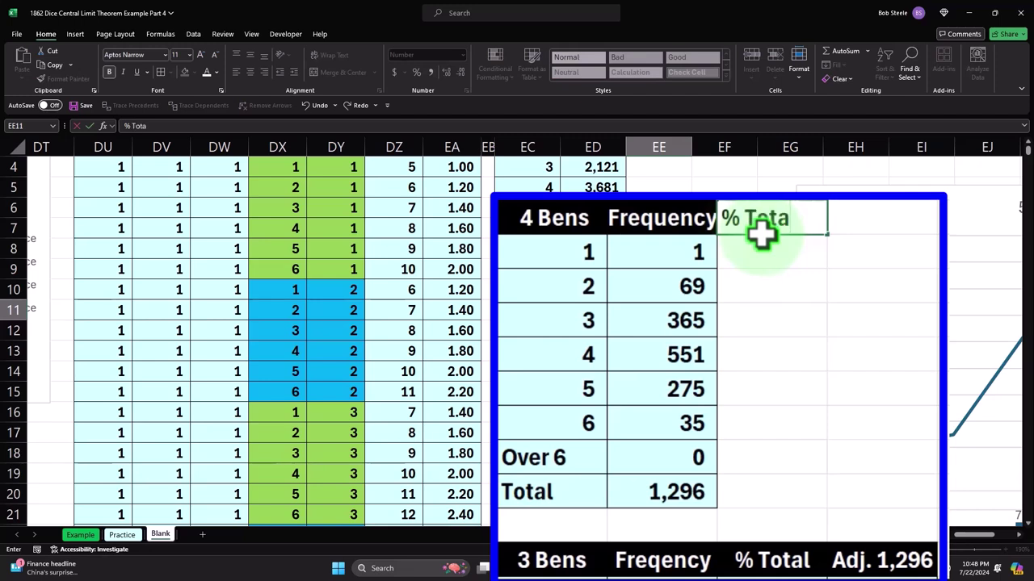
{"action": "key", "text": "Return"}
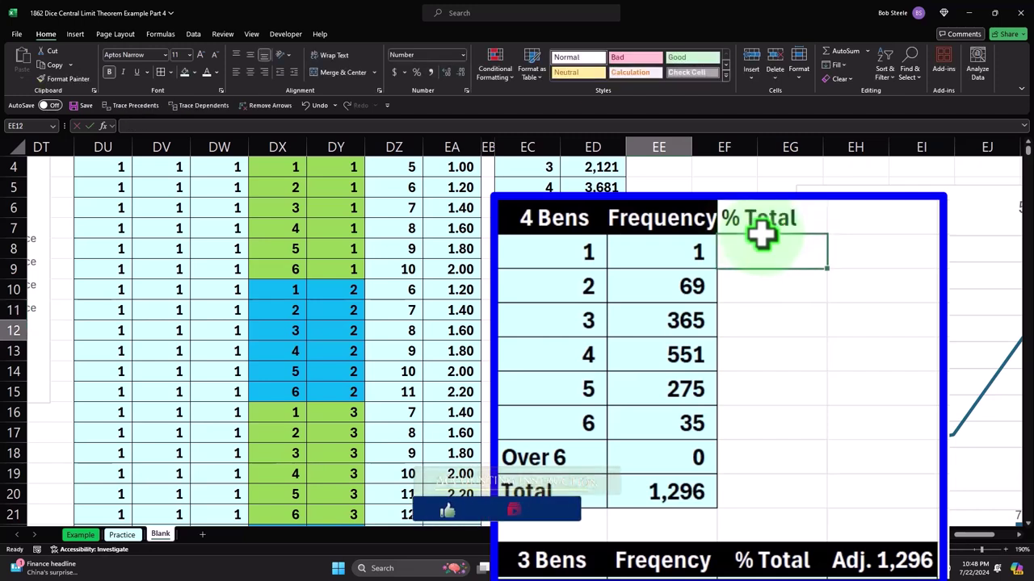
{"action": "type", "text": "="}
{"action": "key", "text": "Left"}
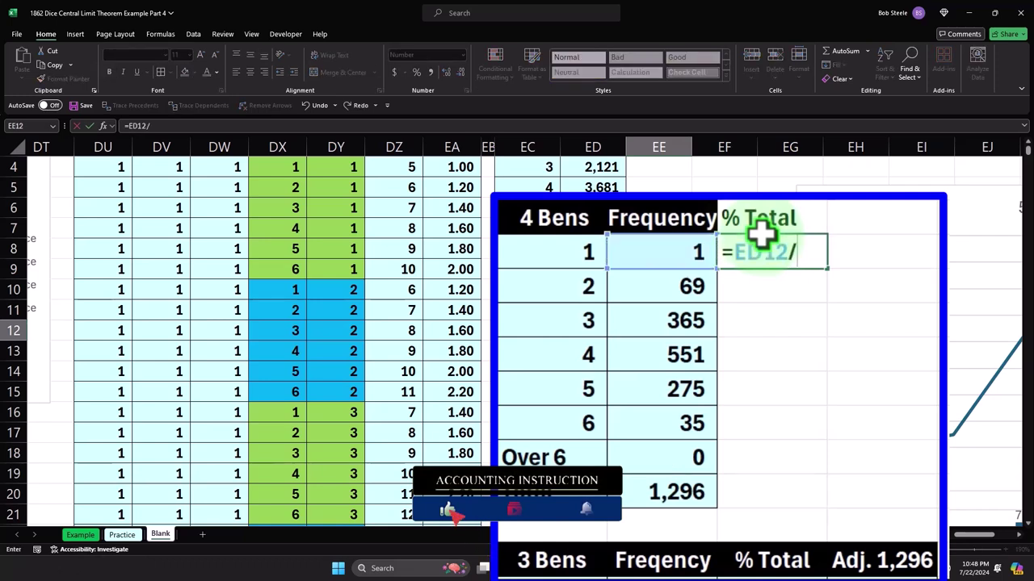
{"action": "type", "text": "/"}
{"action": "key", "text": "Down"}
{"action": "key", "text": "Down"}
{"action": "key", "text": "Down"}
{"action": "key", "text": "Down"}
{"action": "key", "text": "Down"}
{"action": "key", "text": "Down"}
{"action": "key", "text": "Down"}
{"action": "key", "text": "Left"}
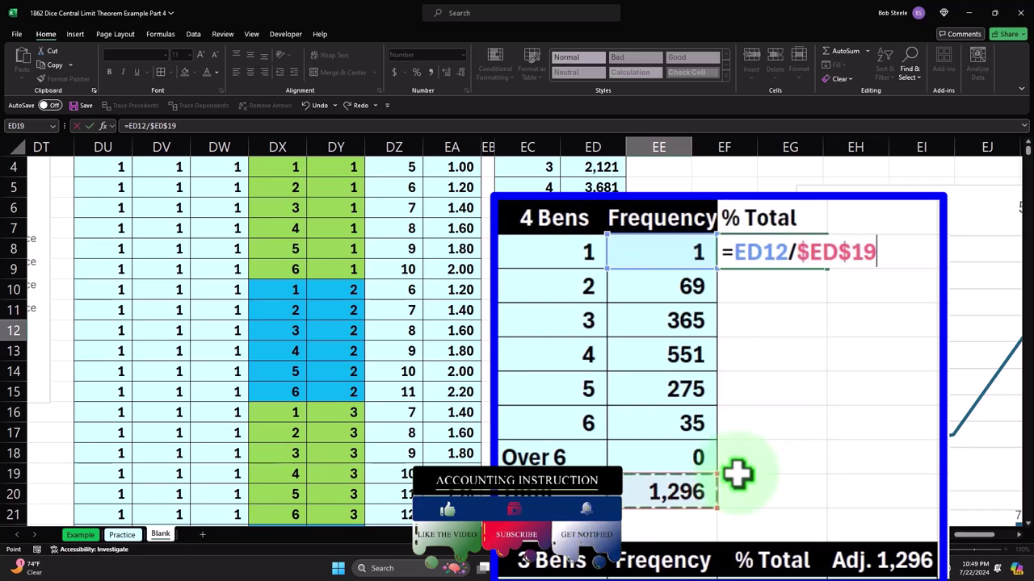
{"action": "key", "text": "ctrl+Return"}
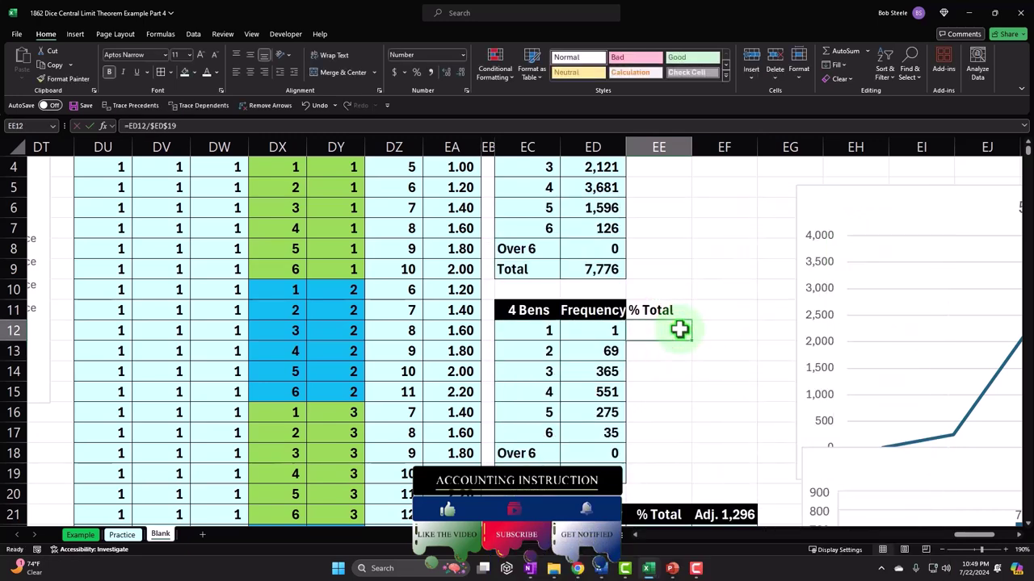
Step: Format EE12 as a percentage with two decimals and fill its formula down the 4 Bens table
{"action": "left_click", "coordinate": [416, 72]}
{"action": "left_click", "coordinate": [442, 71]}
{"action": "left_click", "coordinate": [442, 72]}
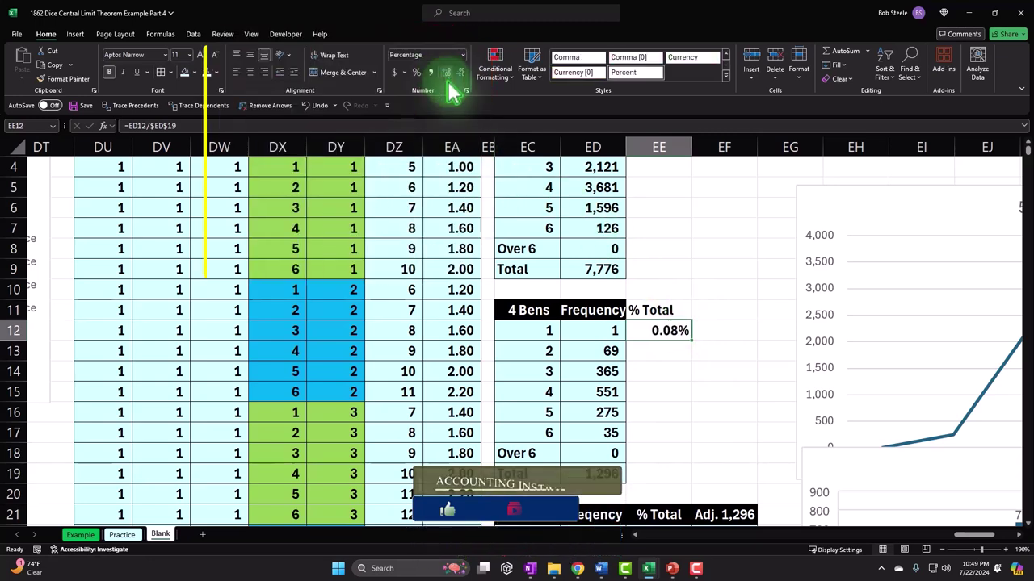
{"action": "double_click", "coordinate": [825, 212]}
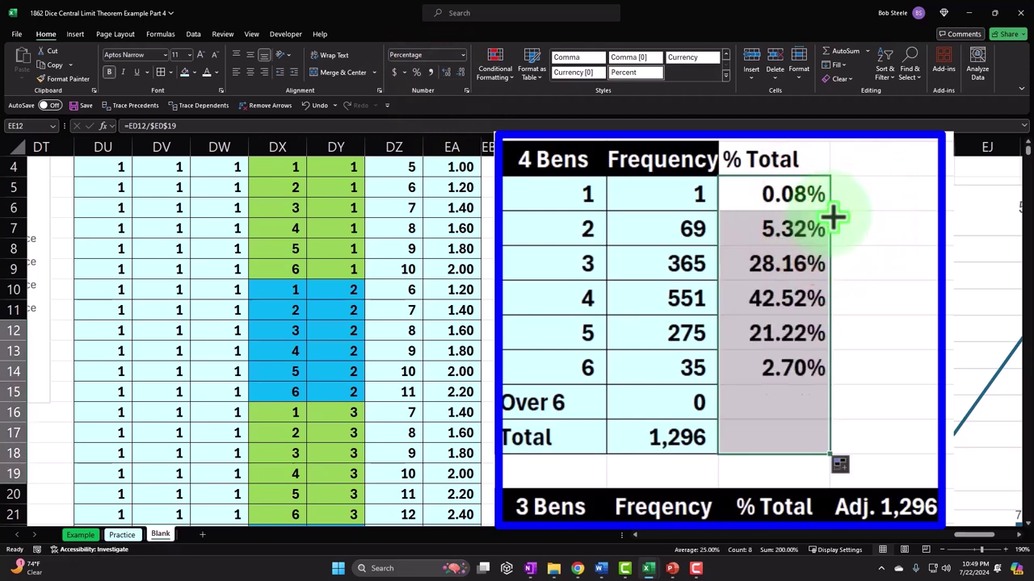
Step: Sum the 4 Bens table's percentages in the total row at EE19
{"action": "left_click", "coordinate": [829, 425]}
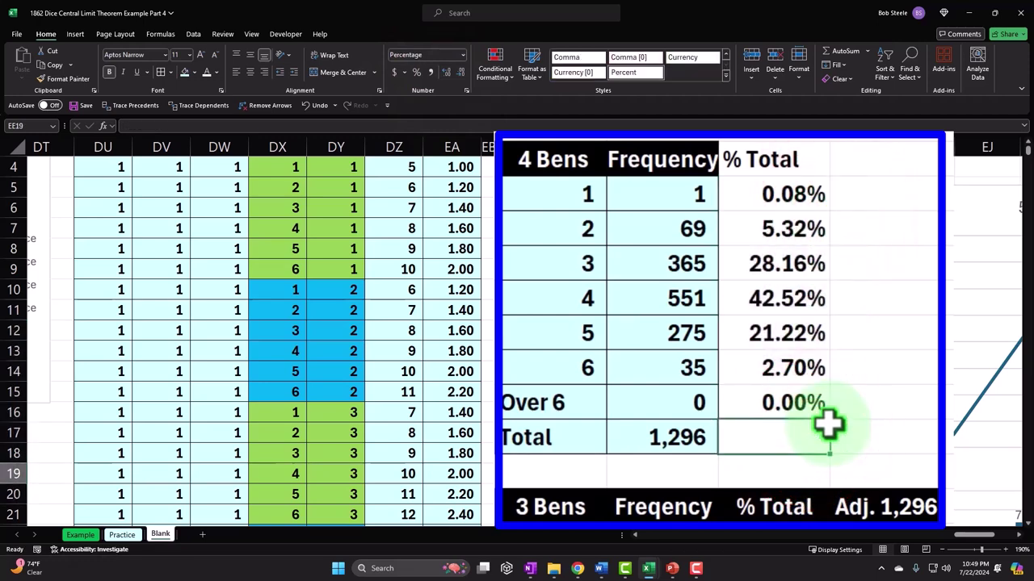
{"action": "key", "text": "alt+equal"}
{"action": "key", "text": "Return"}
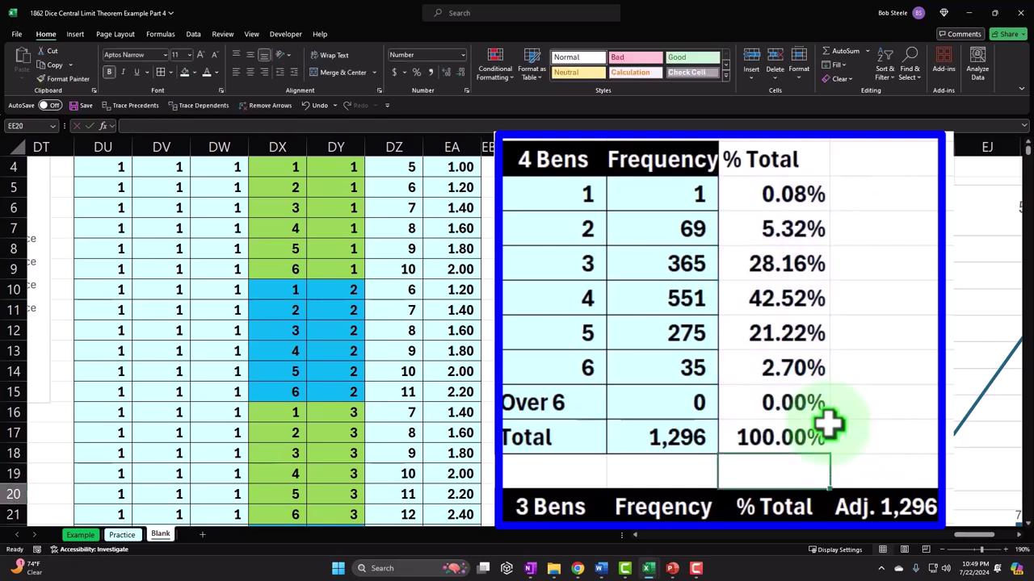
{"action": "left_click", "coordinate": [830, 425]}
Step: Add an Adj. 7,776 heading in EF11 and enter =EE12*$ED$9 in EF12
{"action": "left_click", "coordinate": [874, 154]}
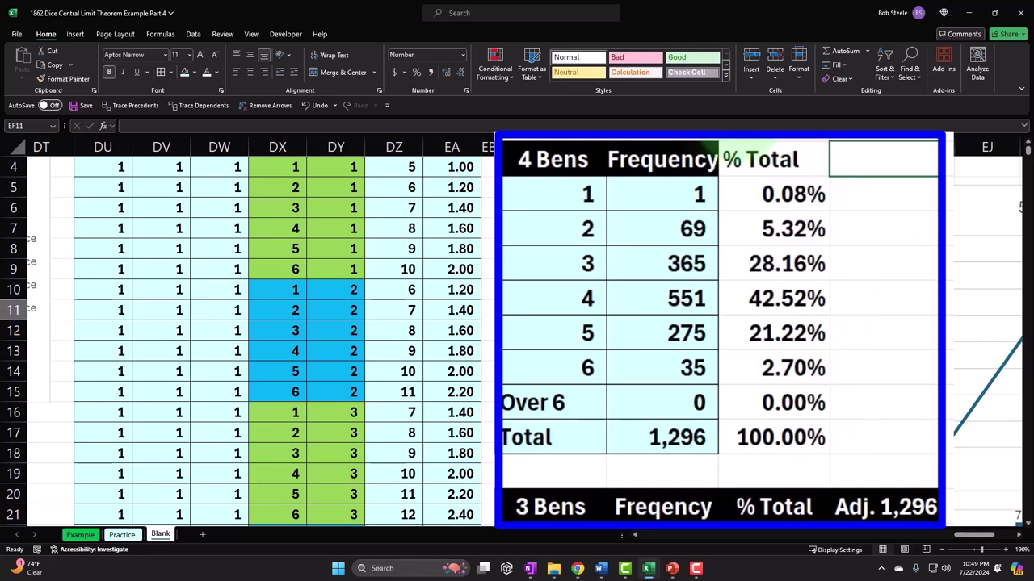
{"action": "type", "text": "Adj. 7,776"}
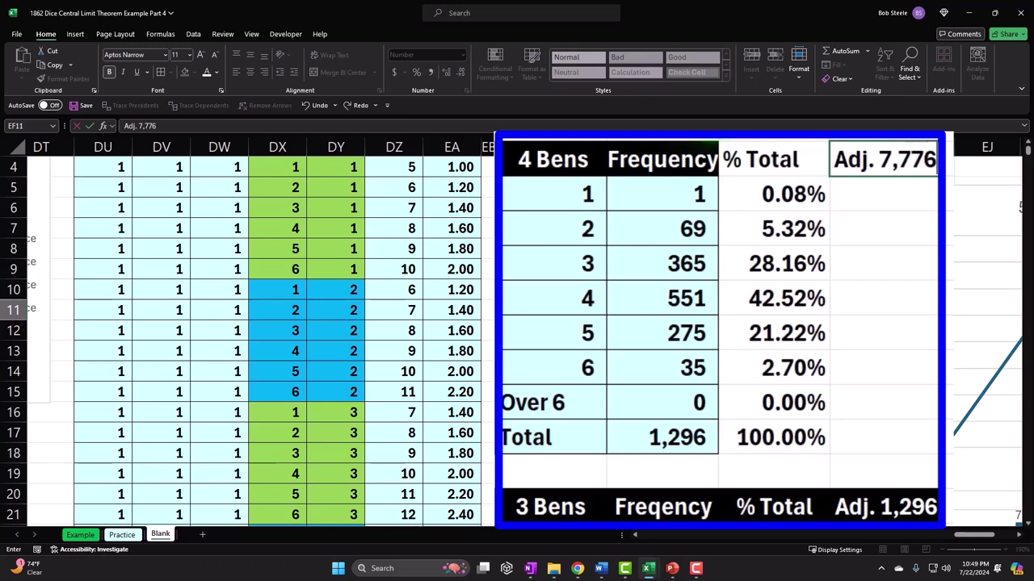
{"action": "key", "text": "Return"}
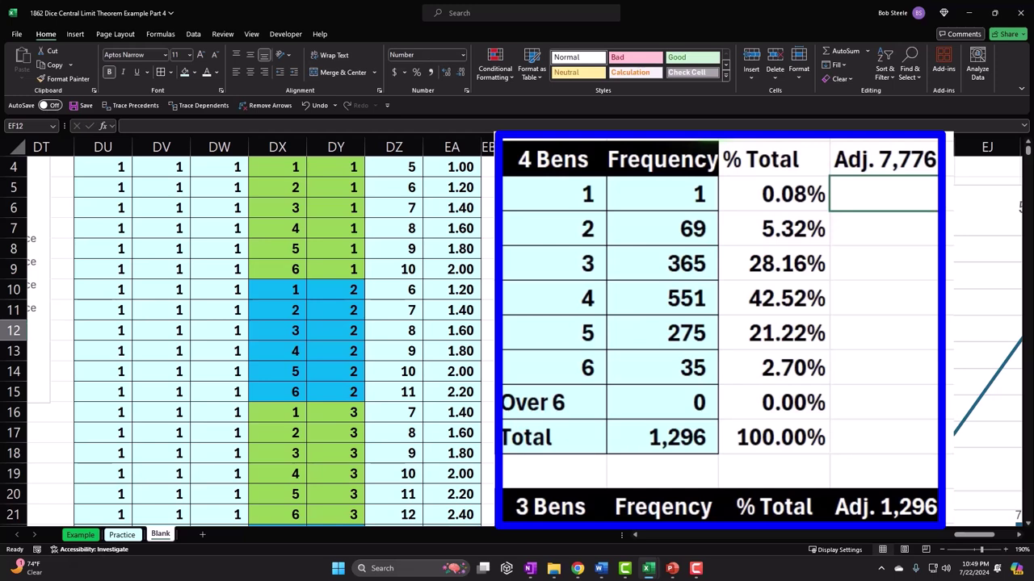
{"action": "type", "text": "="}
{"action": "key", "text": "Left"}
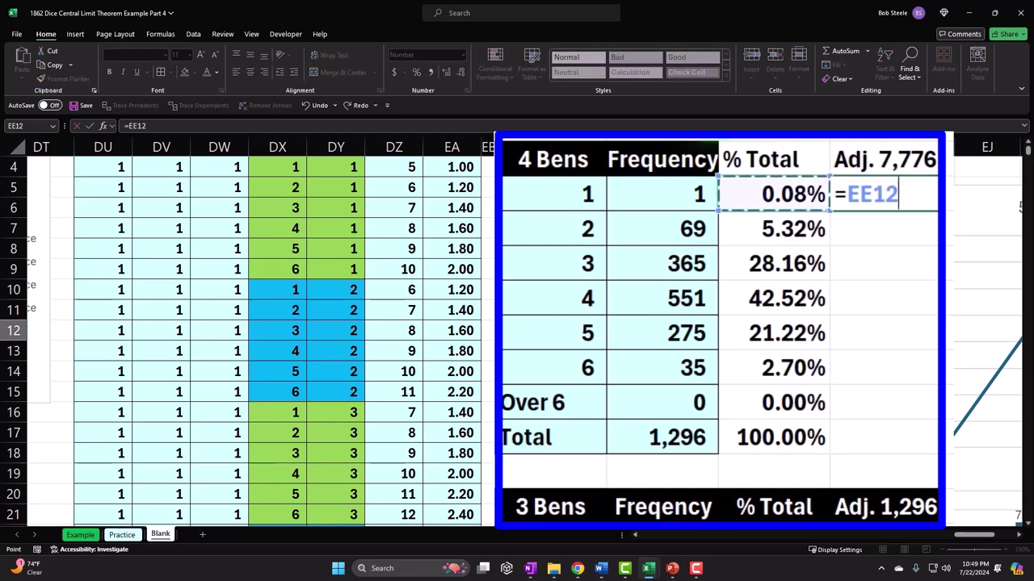
{"action": "type", "text": "*"}
{"action": "key", "text": "Up"}
{"action": "key", "text": "Up"}
{"action": "key", "text": "Up"}
{"action": "key", "text": "Left"}
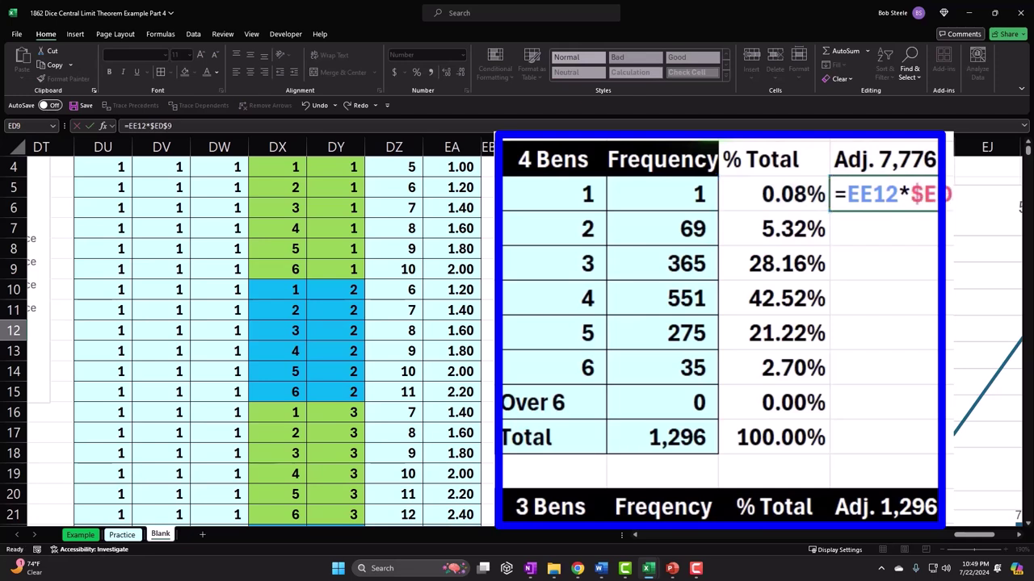
{"action": "key", "text": "Return"}
{"action": "left_click", "coordinate": [868, 198]}
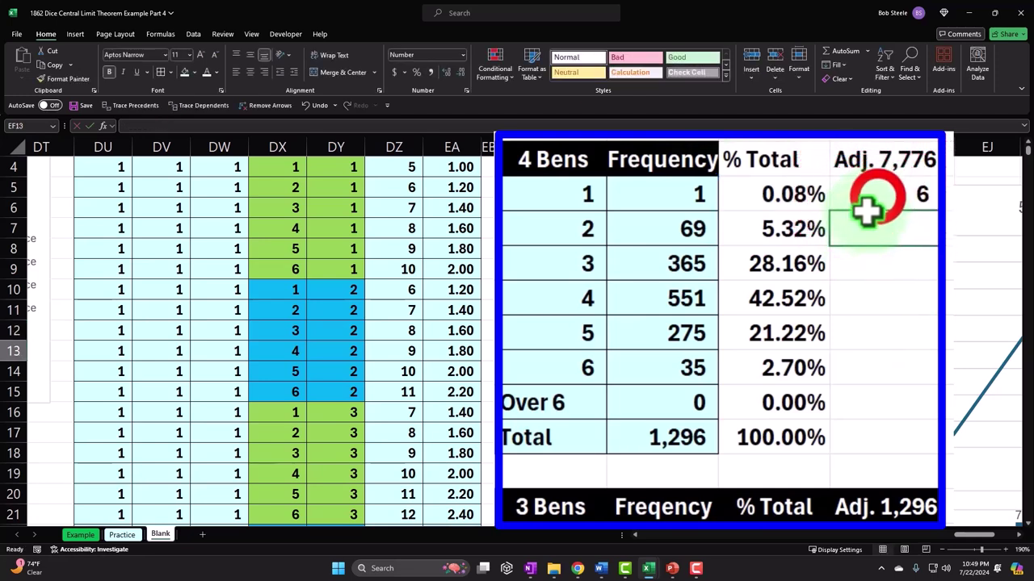
Step: Fill the EF12 formula down the 4 Bens table and sum the adjusted frequencies in EF19
{"action": "double_click", "coordinate": [939, 212]}
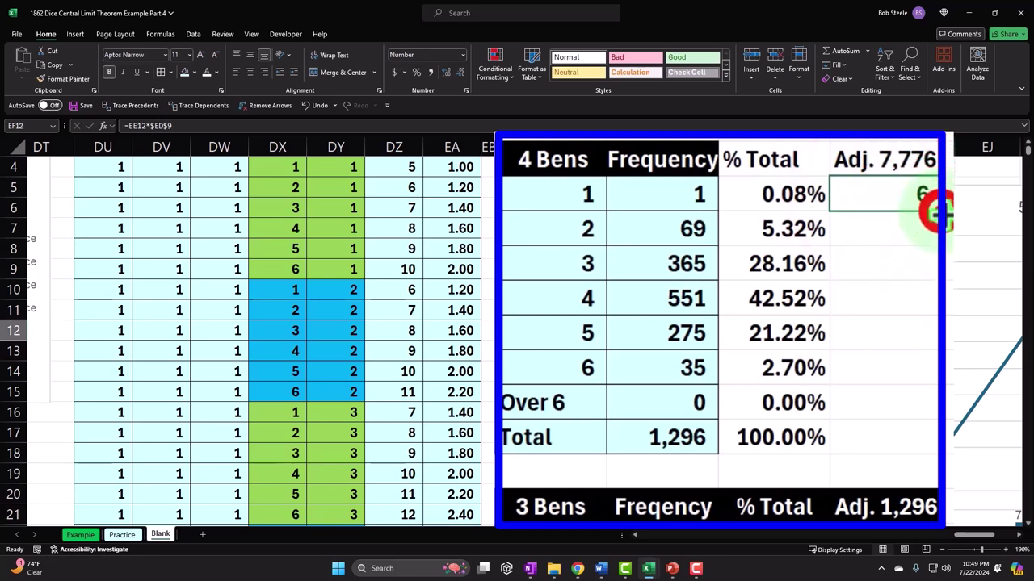
{"action": "left_click", "coordinate": [877, 440]}
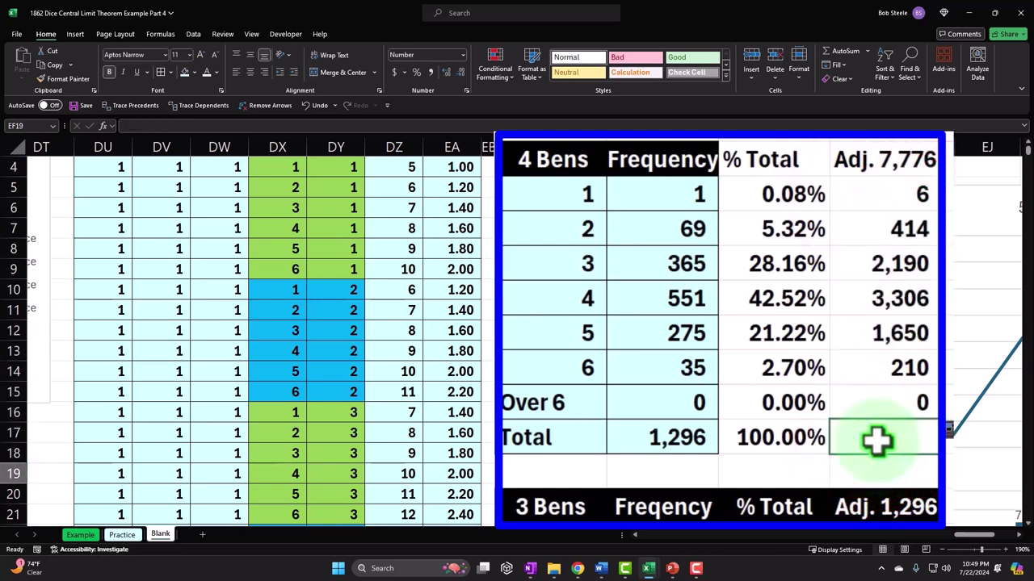
{"action": "key", "text": "alt+equal"}
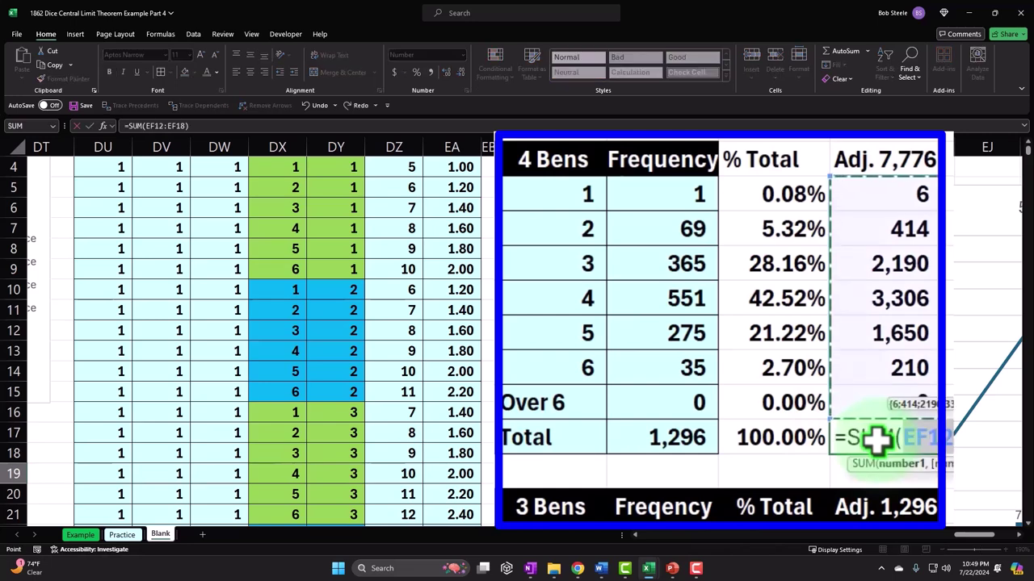
{"action": "key", "text": "Return"}
{"action": "left_click", "coordinate": [877, 440]}
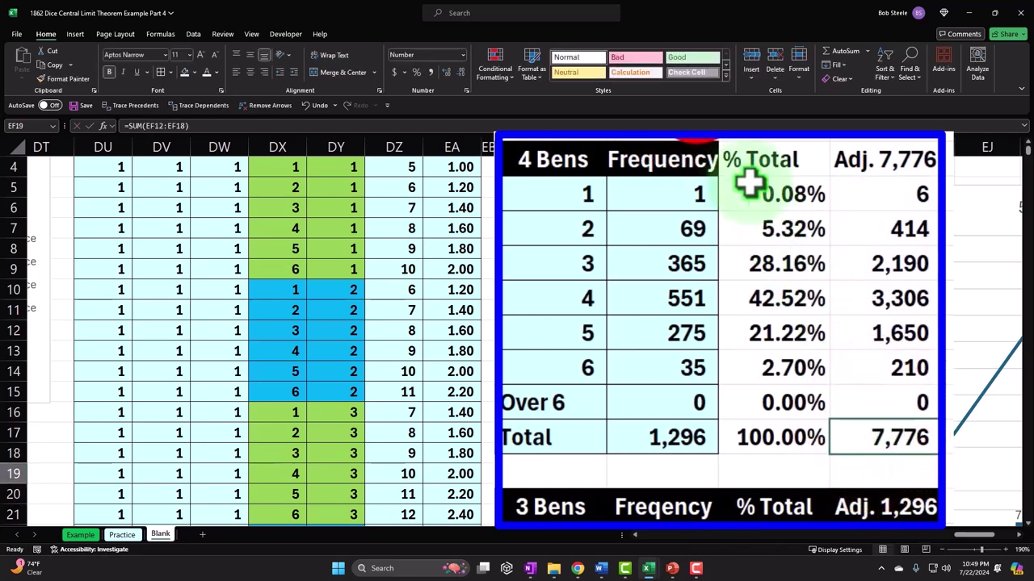
Step: Format the % Total and Adj. 7,776 headings in EE11:EF11 with black fill, white text and centred alignment
{"action": "left_click", "coordinate": [707, 146]}
{"action": "left_click_drag", "start_coordinate": [751, 159], "coordinate": [859, 157]}
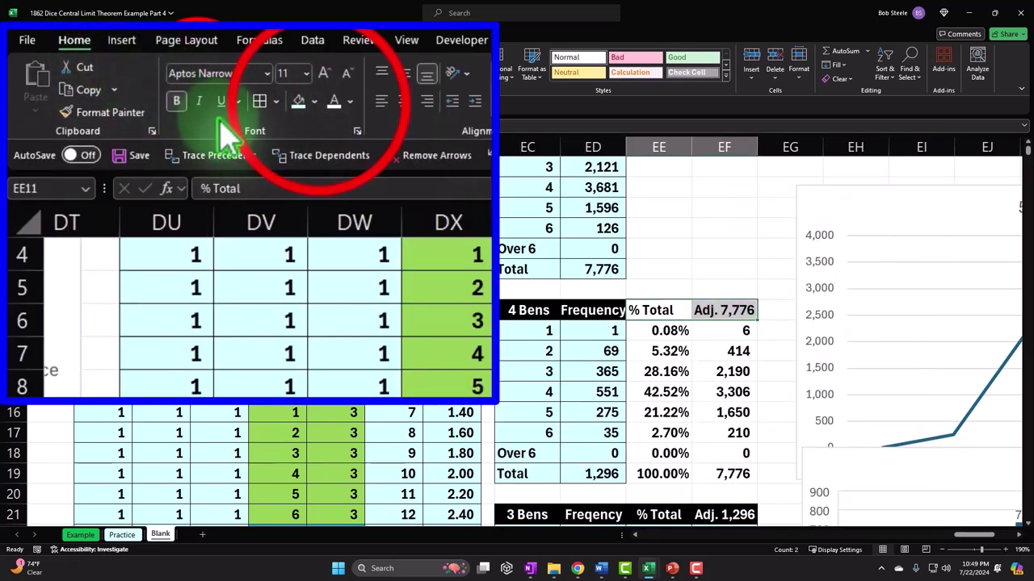
{"action": "left_click", "coordinate": [314, 102]}
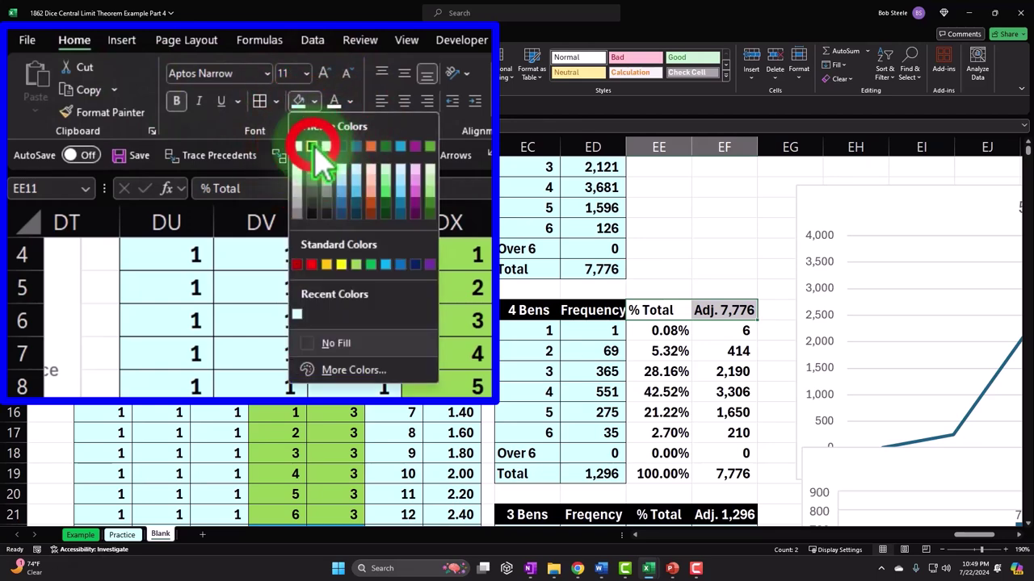
{"action": "left_click", "coordinate": [312, 147]}
{"action": "left_click", "coordinate": [334, 101]}
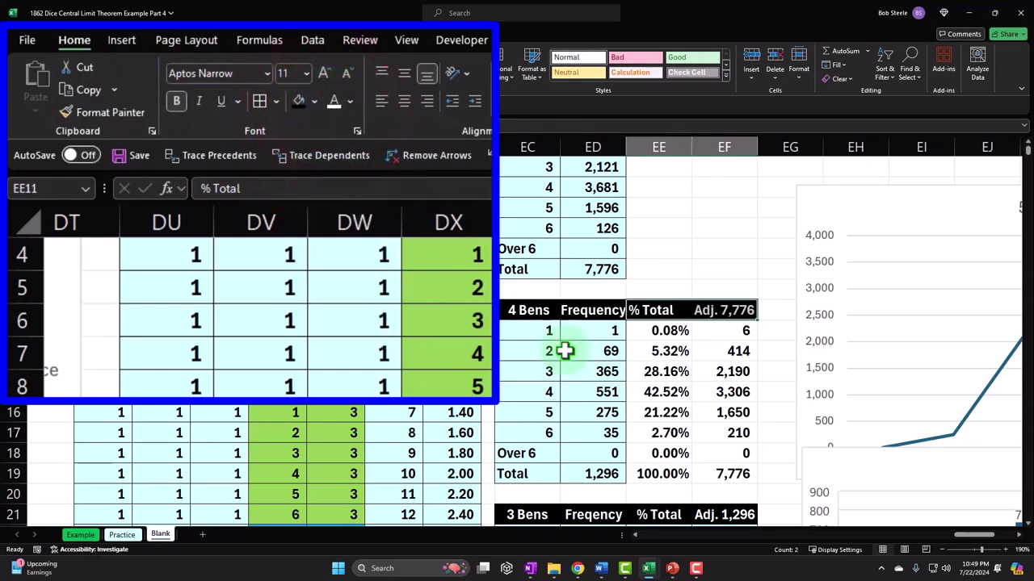
{"action": "left_click", "coordinate": [404, 101]}
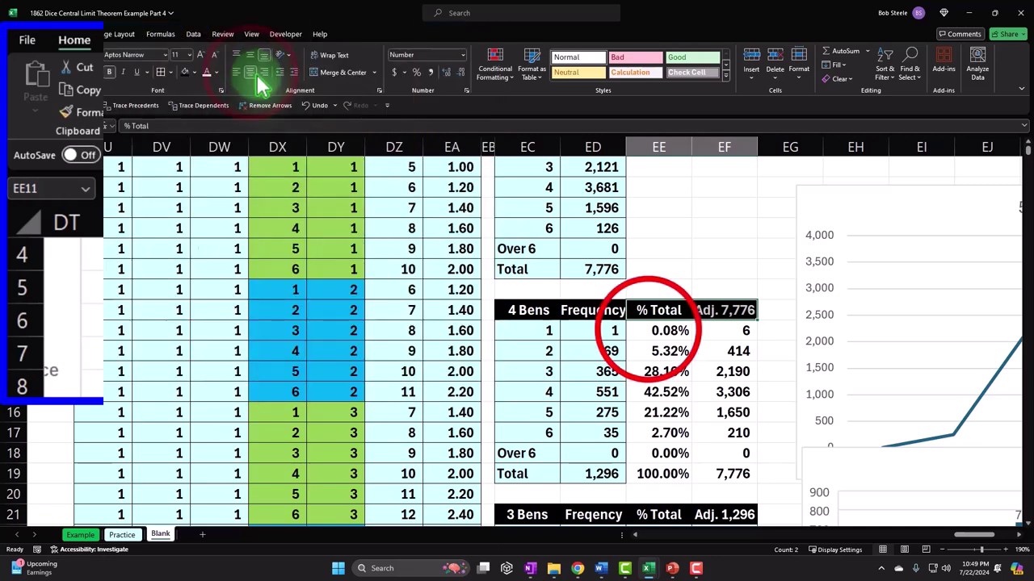
Step: Apply borders and the recently used light blue fill to EE12:EF19 in the 4 Bens table
{"action": "left_click_drag", "start_coordinate": [659, 330], "coordinate": [720, 469]}
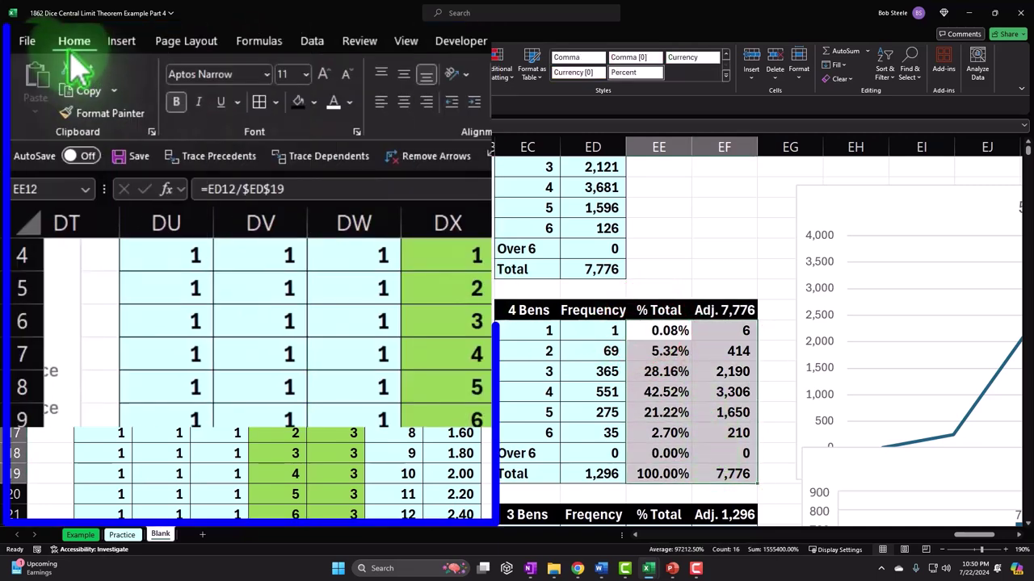
{"action": "left_click", "coordinate": [314, 103]}
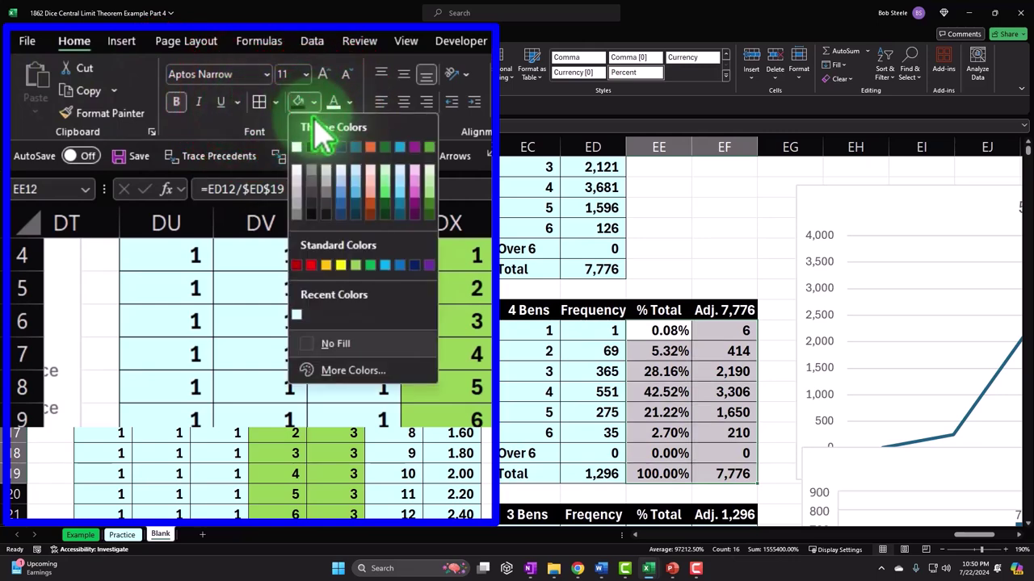
{"action": "left_click", "coordinate": [300, 311]}
{"action": "left_click", "coordinate": [561, 330]}
Step: Change the 3 Bens table's adjusted heading in EF21 to Adj. 7.776
{"action": "scroll", "coordinate": [566, 331], "scroll_direction": "down", "scroll_amount": 2}
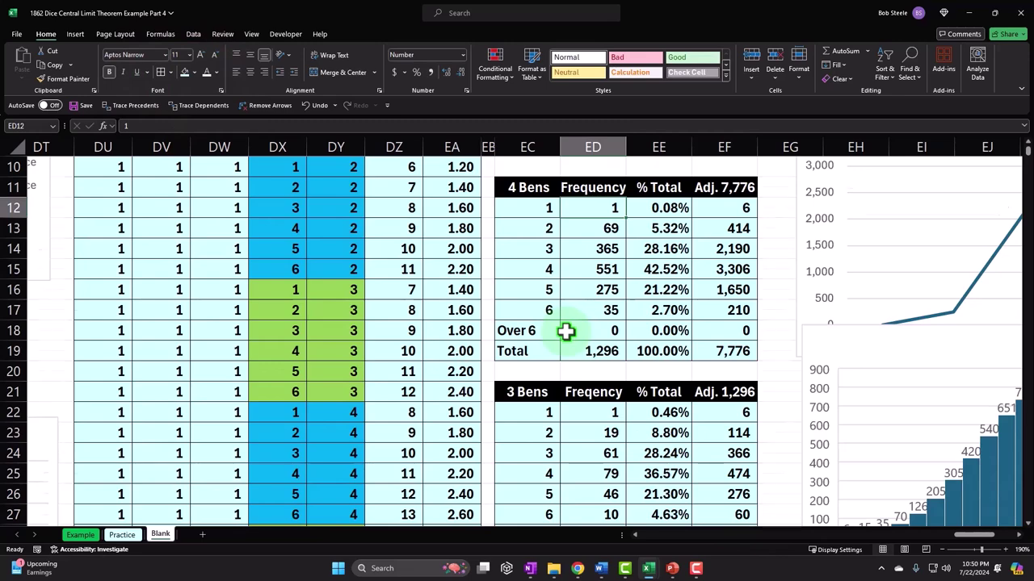
{"action": "scroll", "coordinate": [565, 331], "scroll_direction": "down", "scroll_amount": 1}
{"action": "scroll", "coordinate": [619, 335], "scroll_direction": "up", "scroll_amount": 1}
{"action": "left_click", "coordinate": [733, 393]}
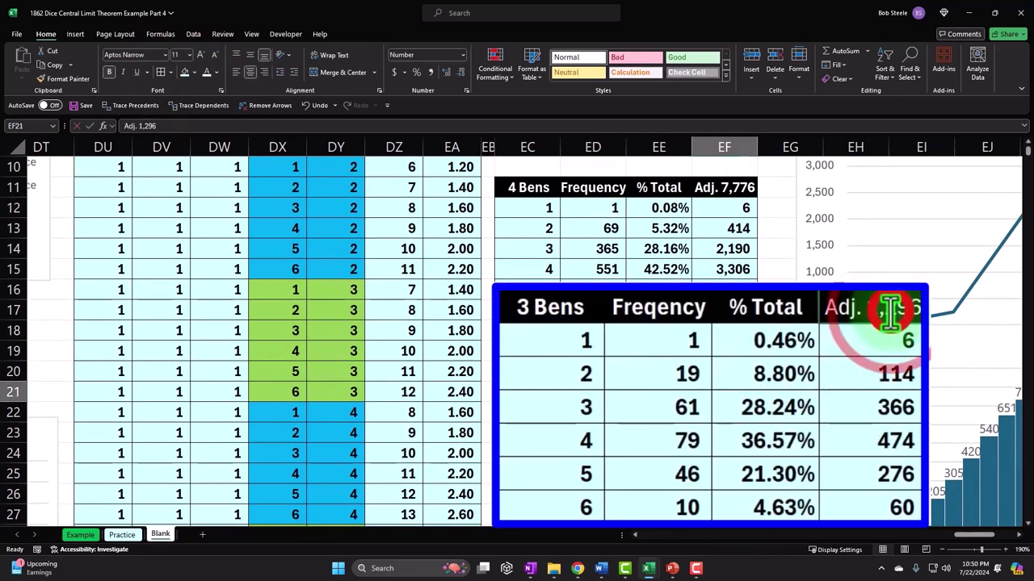
{"action": "double_click", "coordinate": [889, 308]}
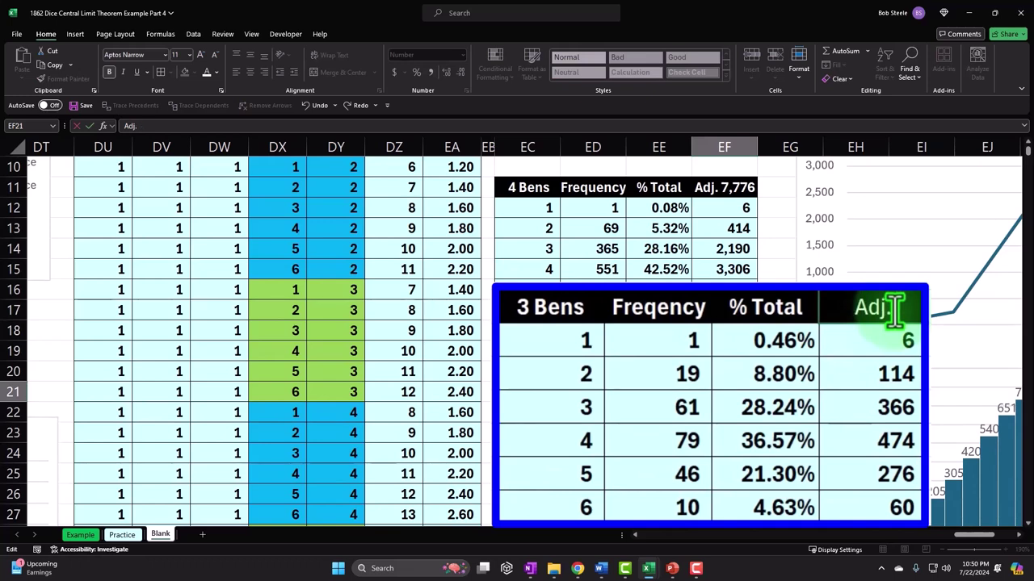
{"action": "type", "text": "7.77"}
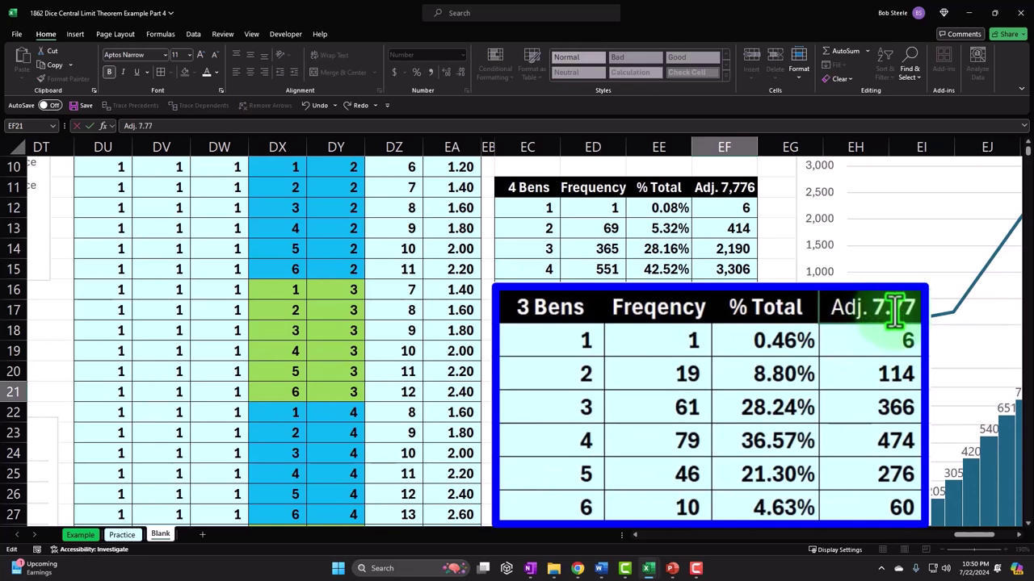
{"action": "type", "text": "6"}
{"action": "key", "text": "Return"}
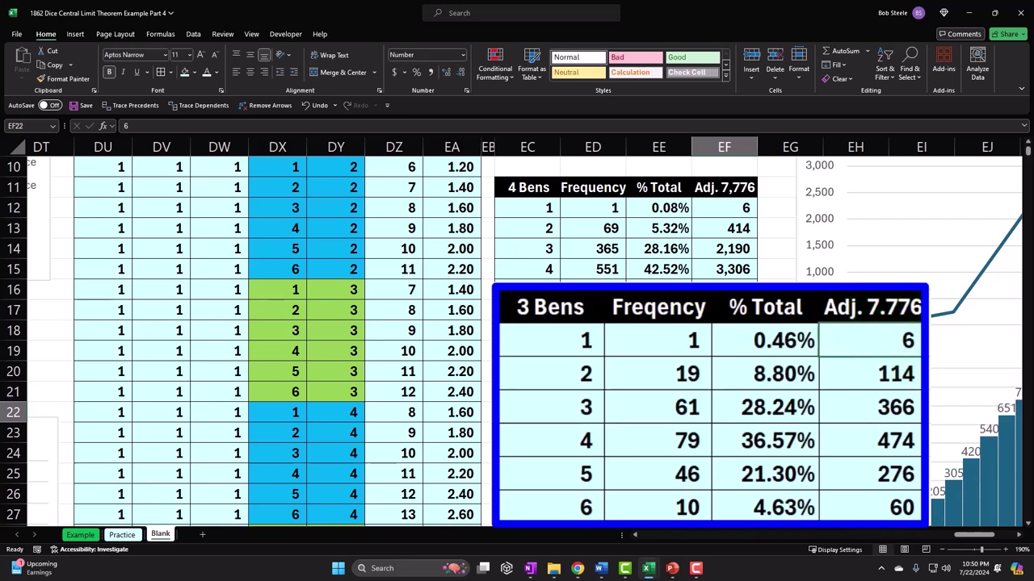
Step: Enter =EE22*$EF$19 in EF22 and fill it down the 3 Bens table's adjusted column
{"action": "type", "text": "="}
{"action": "key", "text": "Left"}
{"action": "type", "text": "*"}
{"action": "key", "text": "Up"}
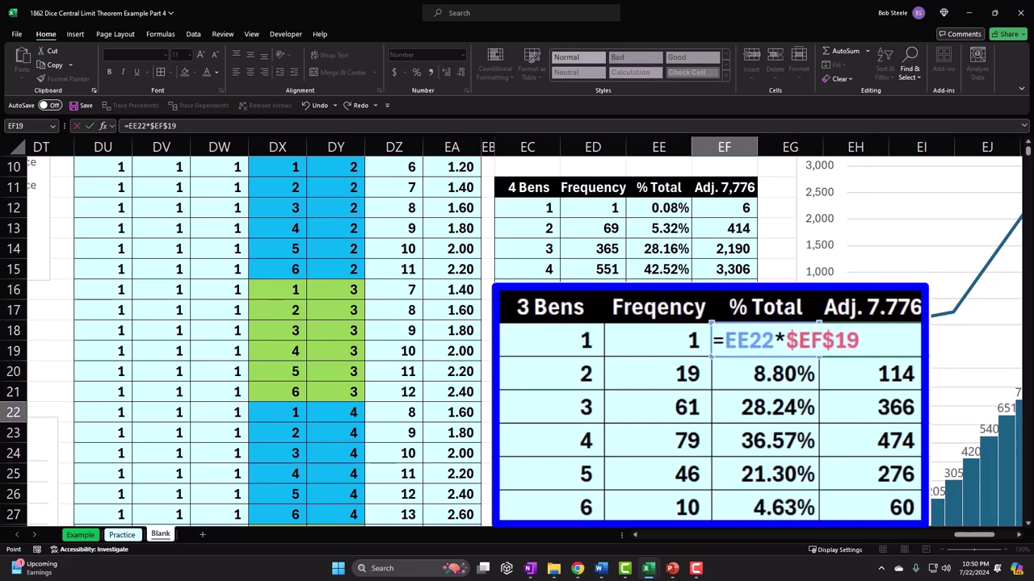
{"action": "key", "text": "ctrl+Return"}
{"action": "scroll", "coordinate": [808, 393], "scroll_direction": "down", "scroll_amount": 1}
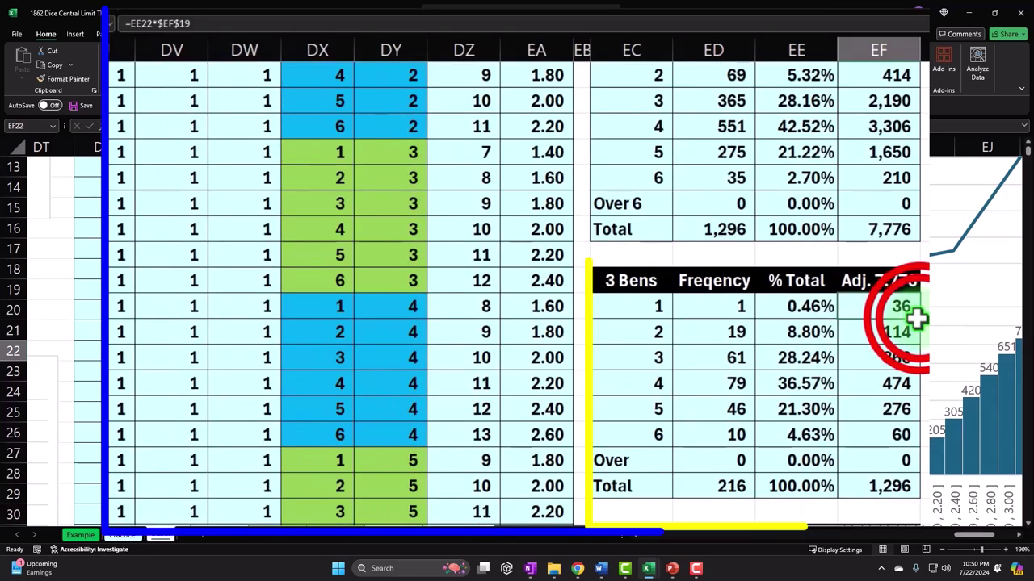
{"action": "double_click", "coordinate": [756, 361]}
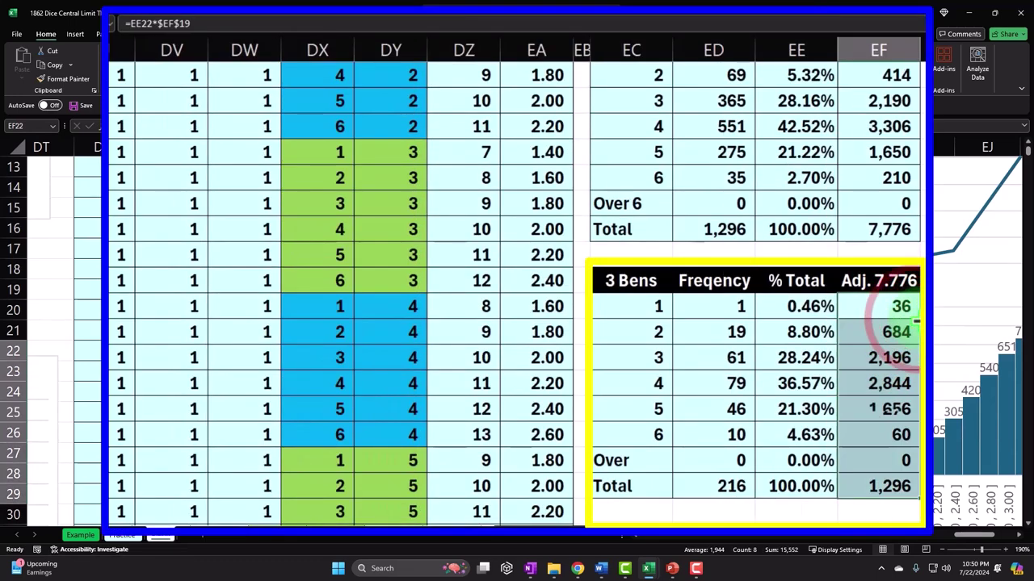
Step: Replace the 3 Bens table's adjusted total in EF29 with a sum of the values above it
{"action": "left_click", "coordinate": [889, 486]}
{"action": "key", "text": "Delete"}
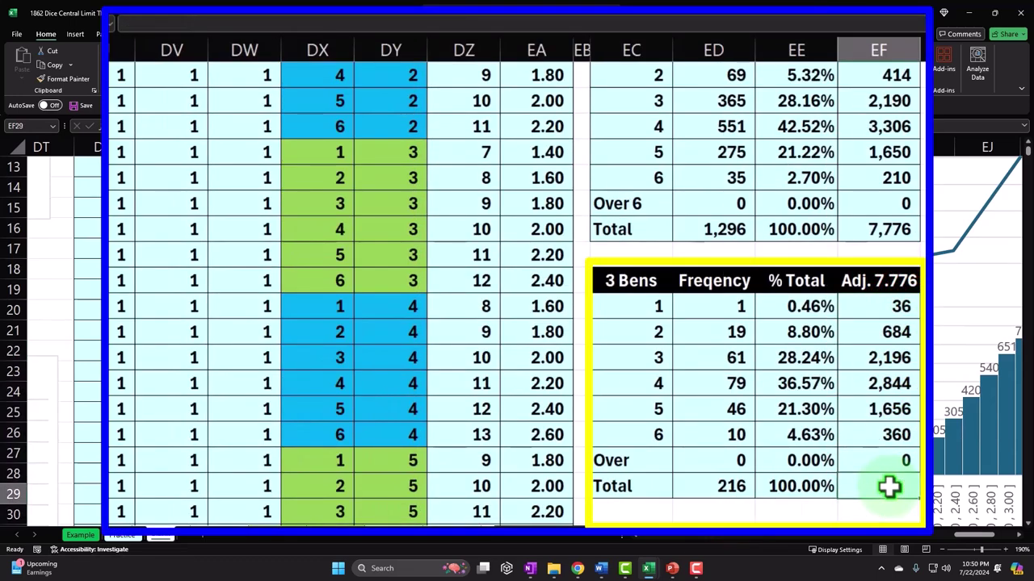
{"action": "key", "text": "alt+equal"}
{"action": "key", "text": "Return"}
Step: Correct the 3 Bens table's adjusted heading in EF21 to Adj. 7,776
{"action": "left_click", "coordinate": [884, 331]}
{"action": "left_click", "coordinate": [880, 280]}
{"action": "double_click", "coordinate": [887, 281]}
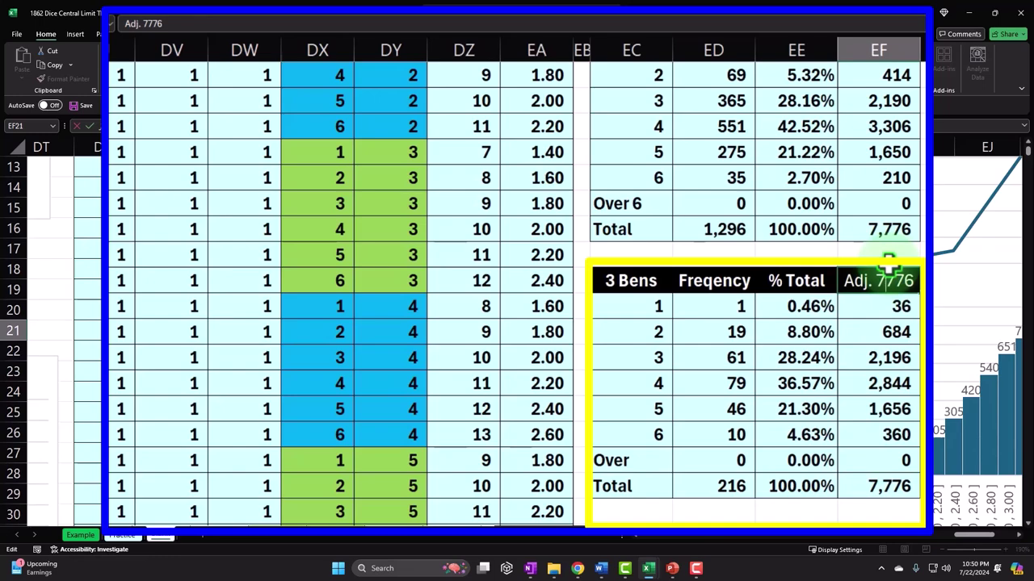
{"action": "scroll", "coordinate": [889, 266], "scroll_direction": "down", "scroll_amount": 4}
{"action": "left_click", "coordinate": [889, 267]}
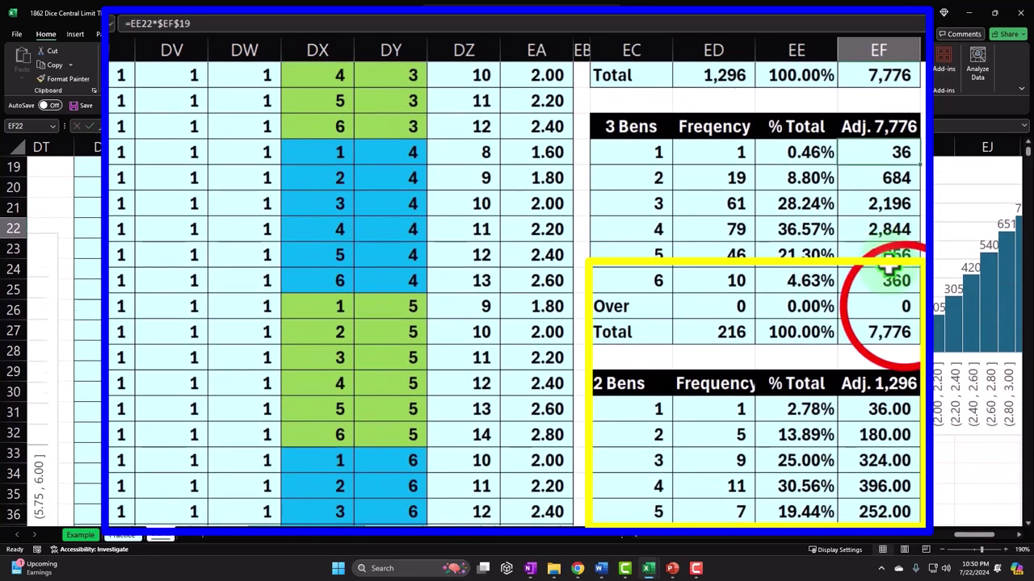
Step: Change the 2 Bens table's adjusted heading in EF31 to Adj. 7,776
{"action": "double_click", "coordinate": [901, 311]}
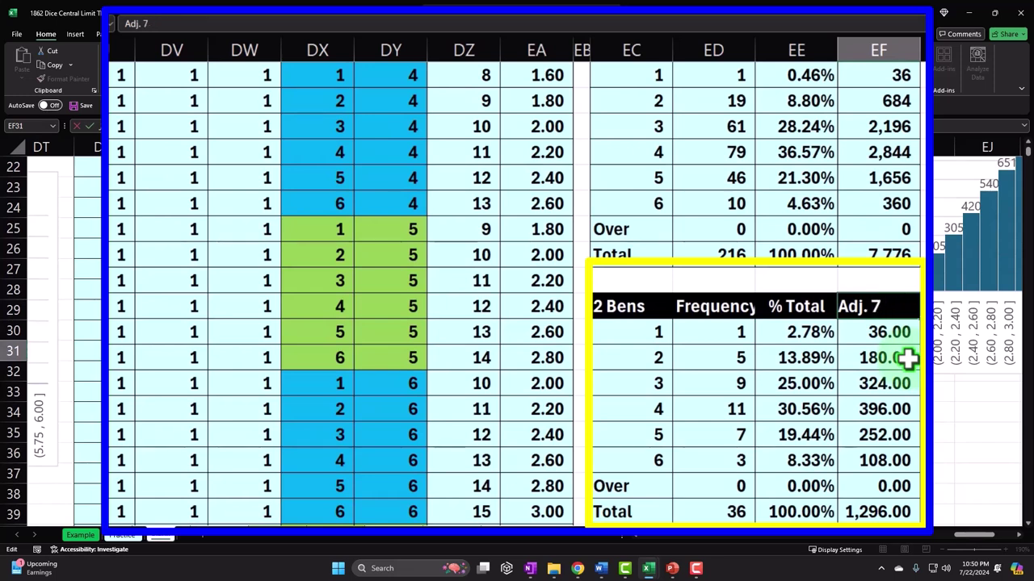
{"action": "type", "text": "7,776"}
{"action": "key", "text": "Return"}
Step: Enter =EE32*$EF$29 in EF32 and fill it down the 2 Bens table's adjusted column
{"action": "scroll", "coordinate": [908, 361], "scroll_direction": "down", "scroll_amount": 1}
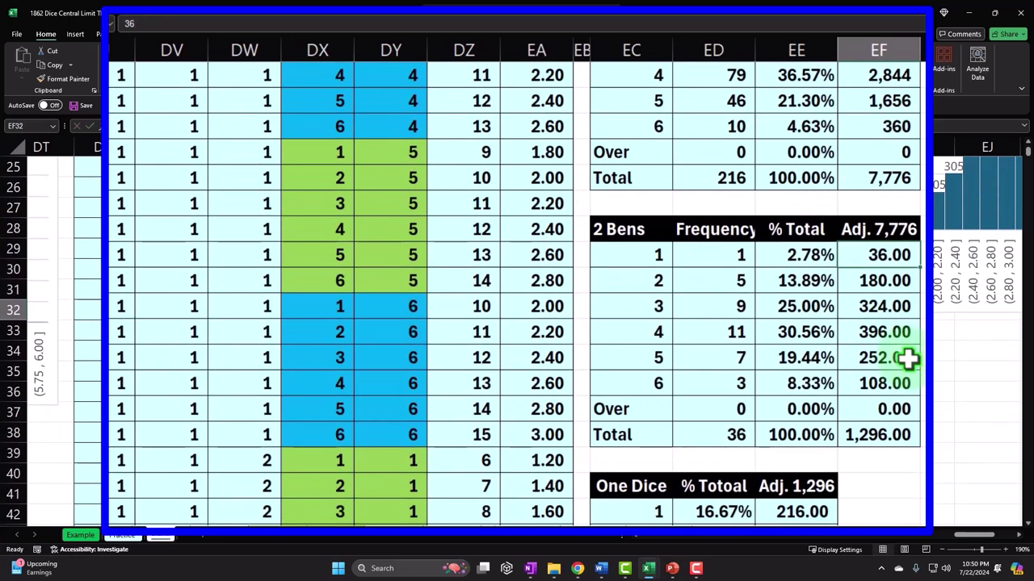
{"action": "type", "text": "="}
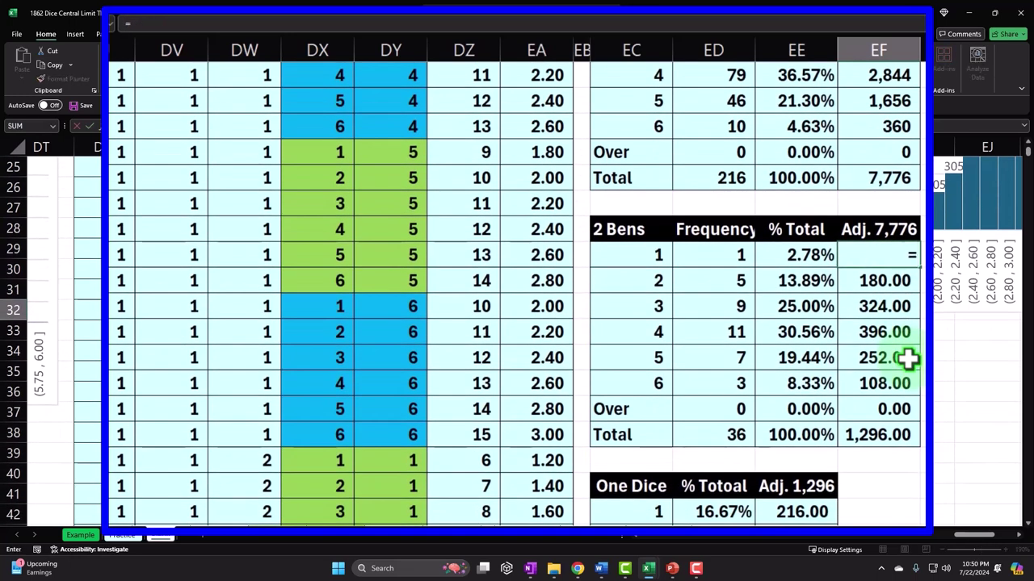
{"action": "key", "text": "Left"}
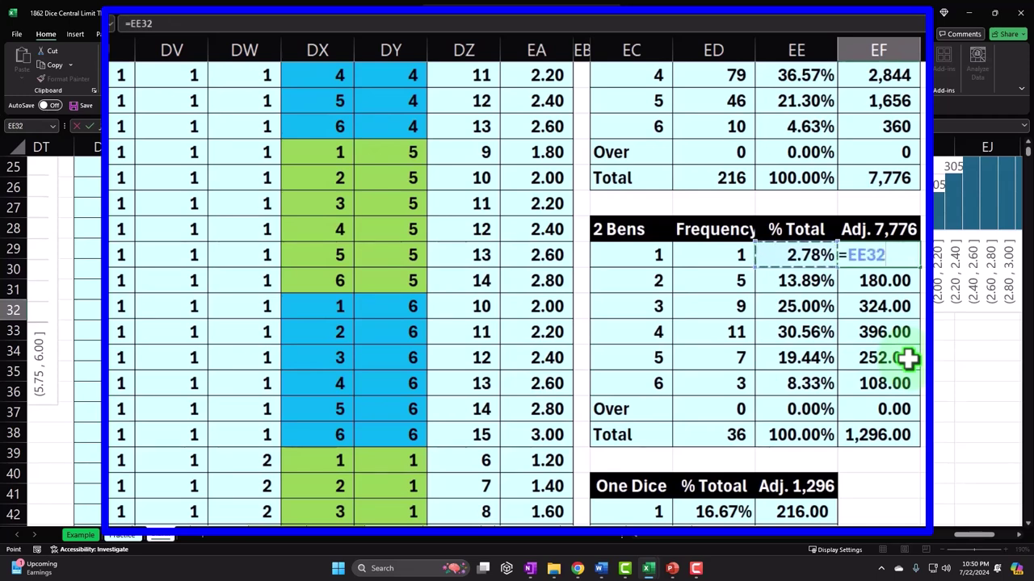
{"action": "type", "text": "*"}
{"action": "key", "text": "Up"}
{"action": "key", "text": "Up"}
{"action": "key", "text": "Up"}
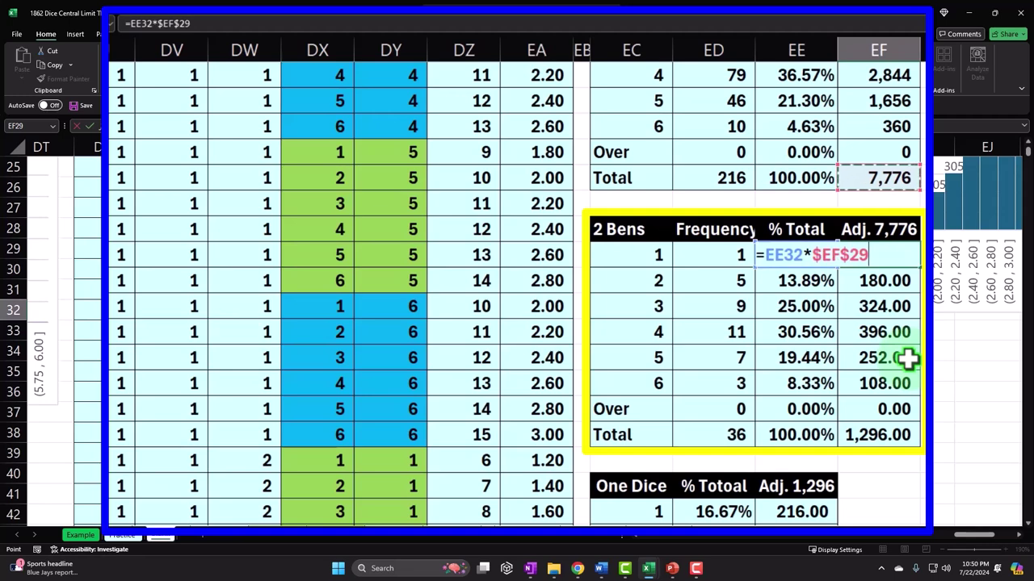
{"action": "key", "text": "Return"}
{"action": "left_click", "coordinate": [900, 257]}
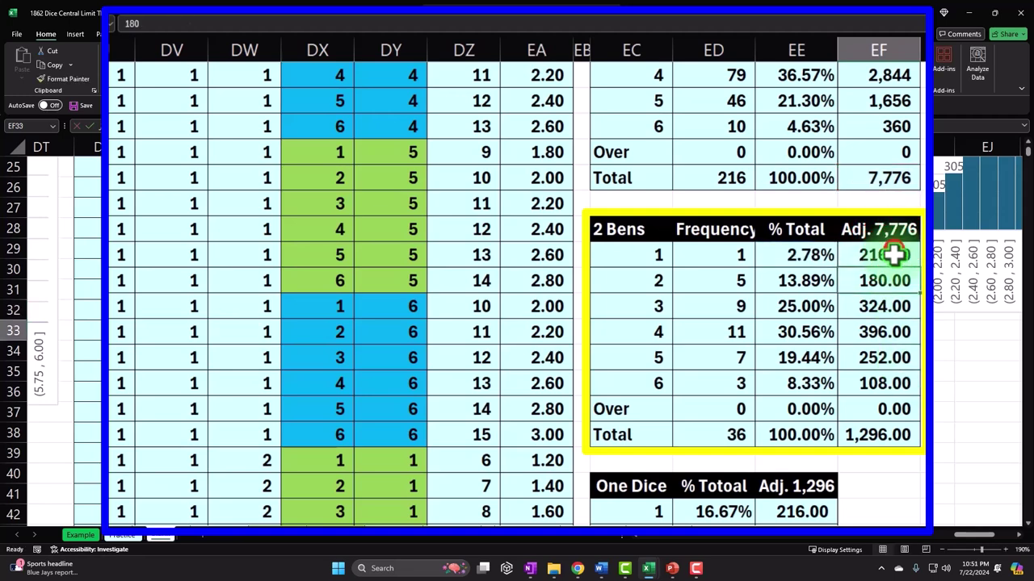
{"action": "left_click", "coordinate": [909, 263]}
{"action": "double_click", "coordinate": [917, 267]}
Step: Replace the 2 Bens table's adjusted total in EF39 with =SUM(EF32:EF38)
{"action": "left_click", "coordinate": [889, 431]}
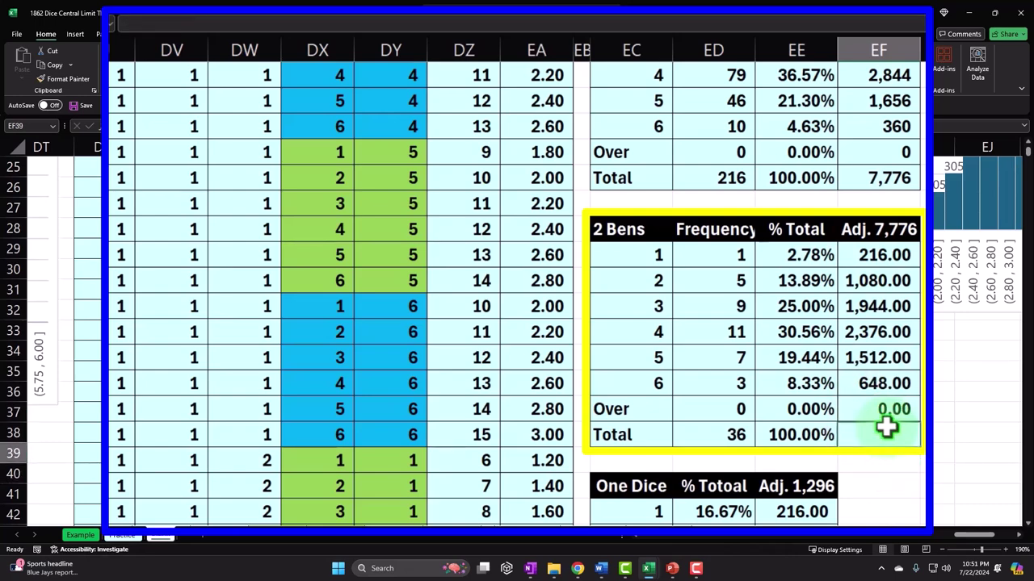
{"action": "key", "text": "alt+equal"}
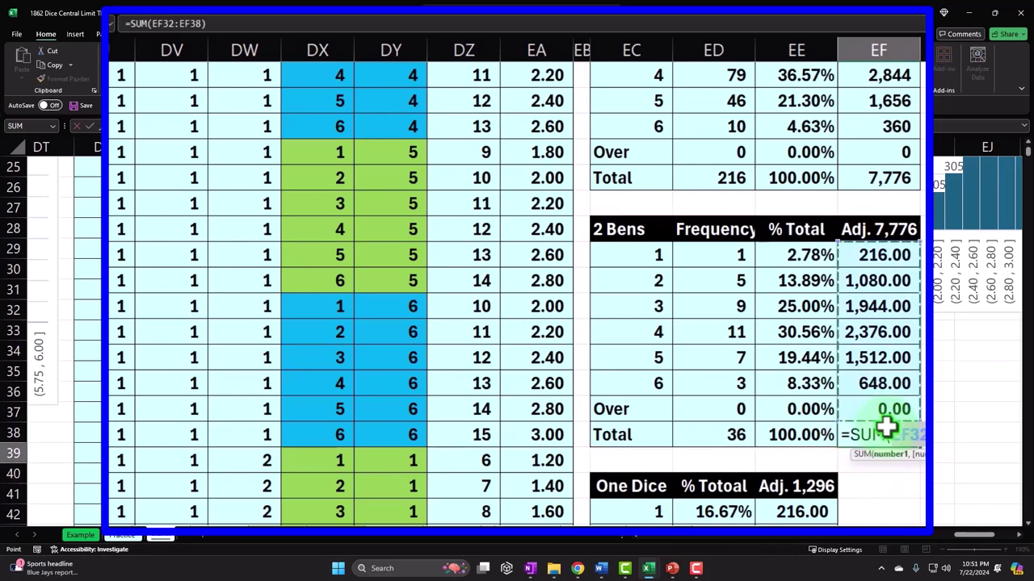
{"action": "key", "text": "Return"}
Step: Change the One Dice table's adjusted heading in EE41 to Adj. 7,776
{"action": "scroll", "coordinate": [886, 424], "scroll_direction": "down", "scroll_amount": 3}
{"action": "left_click", "coordinate": [817, 259]}
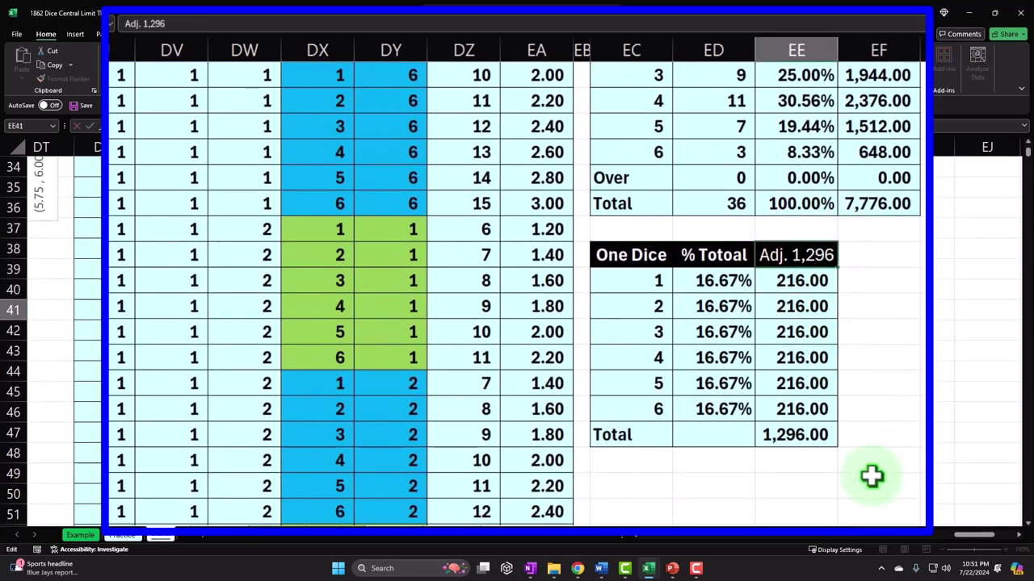
{"action": "key", "text": "BackSpace"}
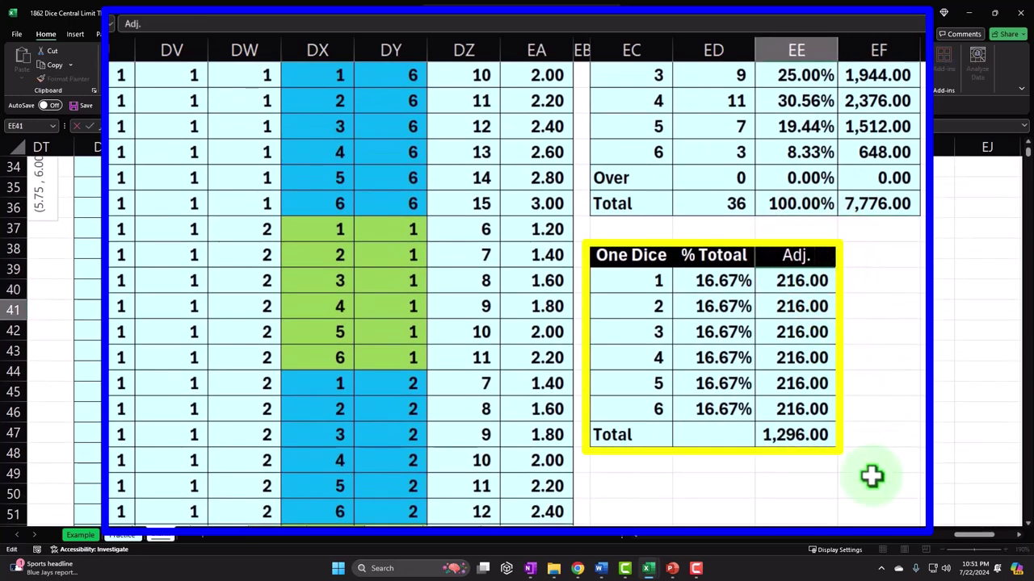
{"action": "type", "text": "7,776"}
{"action": "key", "text": "Return"}
Step: Enter =ED42*$EF$39 in EE42 and fill it down the One Dice table's adjusted column to EE48
{"action": "type", "text": "="}
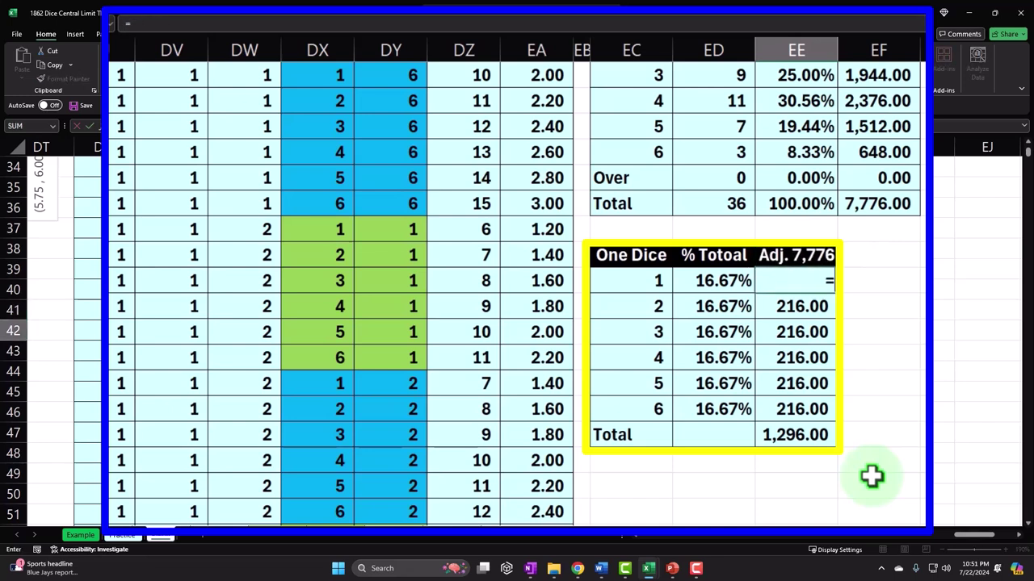
{"action": "key", "text": "Up"}
{"action": "key", "text": "Up"}
{"action": "key", "text": "Right"}
{"action": "key", "text": "Up"}
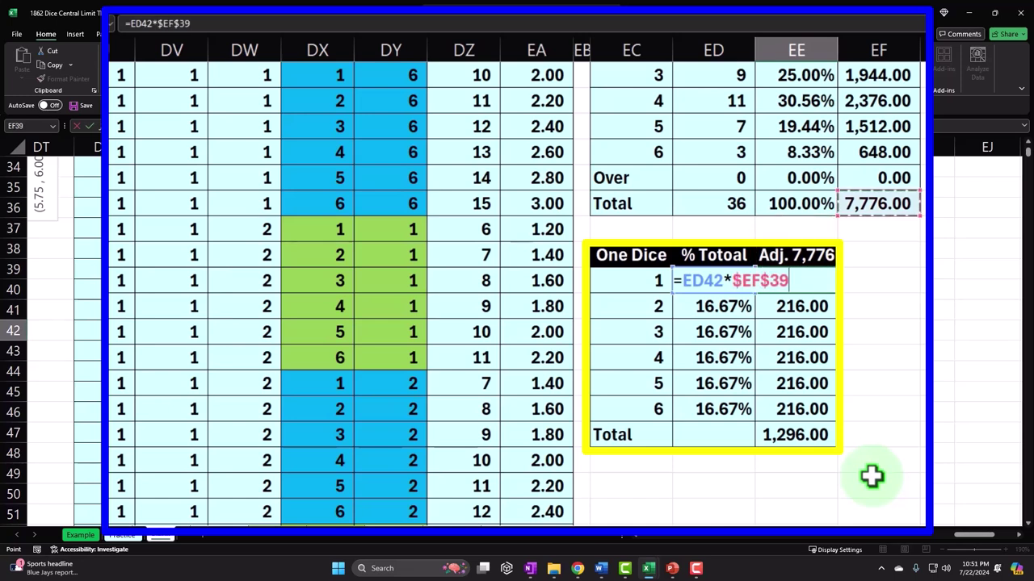
{"action": "key", "text": "Return"}
{"action": "left_click", "coordinate": [828, 281]}
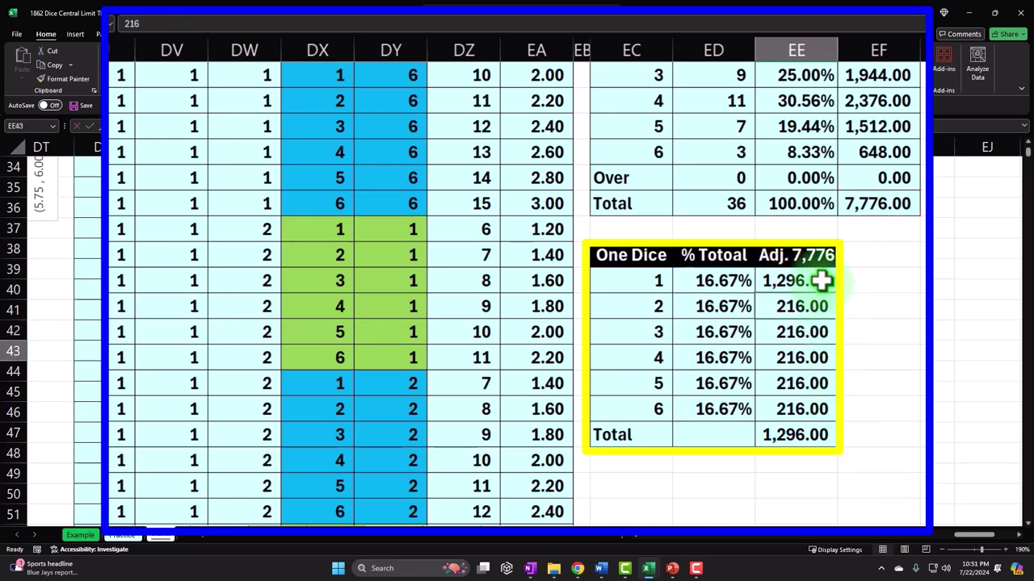
{"action": "left_click_drag", "start_coordinate": [837, 292], "coordinate": [822, 426]}
{"action": "left_click", "coordinate": [805, 433]}
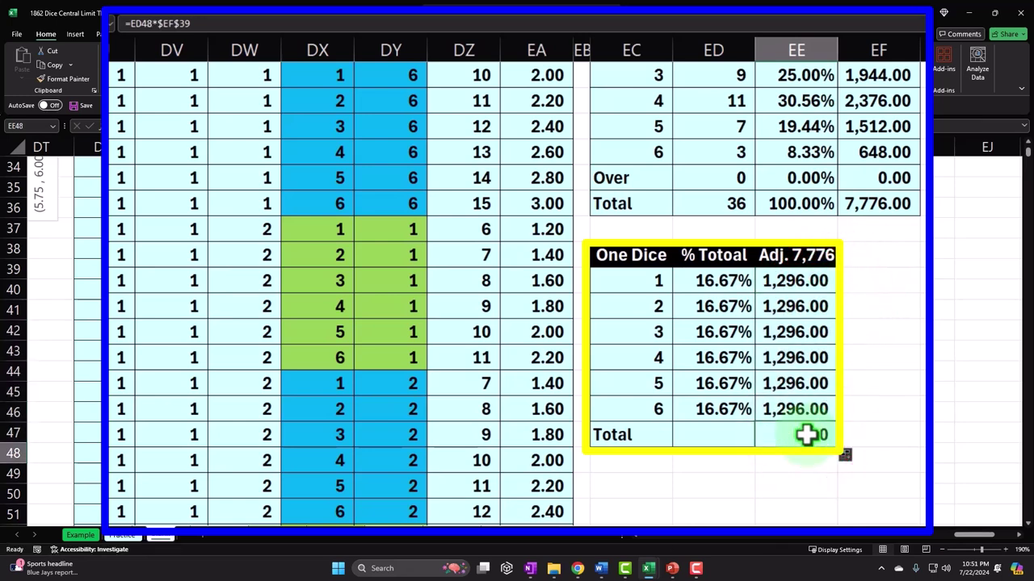
Step: Replace the One Dice table's adjusted total in EE48 with an AutoSum of the adjusted values above it
{"action": "key", "text": "alt+equal"}
{"action": "key", "text": "Return"}
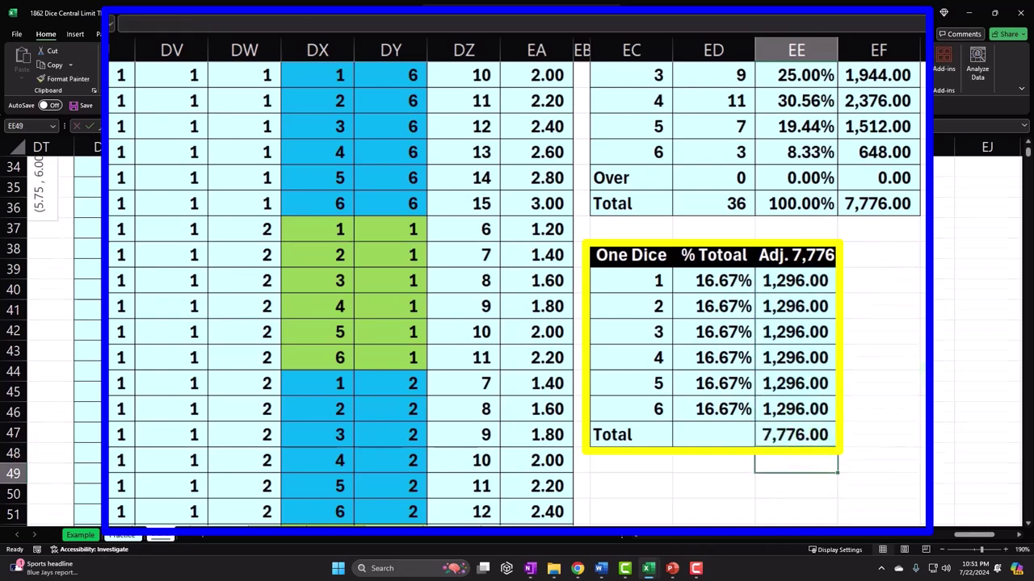
Step: Add a legend to the 5 Dice line chart
{"action": "scroll", "coordinate": [808, 484], "scroll_direction": "up", "scroll_amount": 11}
{"action": "left_click_drag", "start_coordinate": [966, 536], "coordinate": [977, 537]}
{"action": "left_click", "coordinate": [596, 273]}
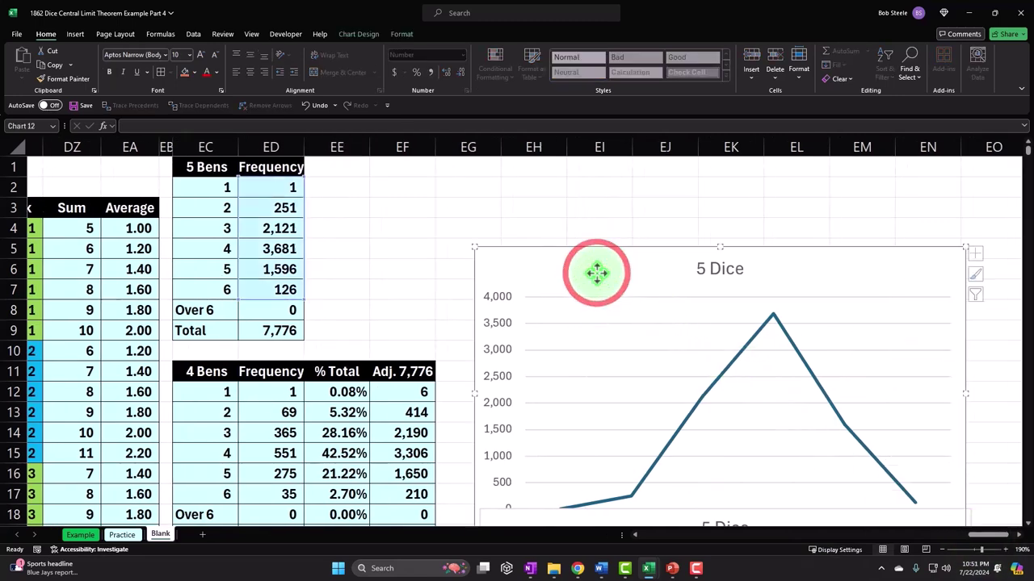
{"action": "scroll", "coordinate": [596, 273], "scroll_direction": "down", "scroll_amount": 1}
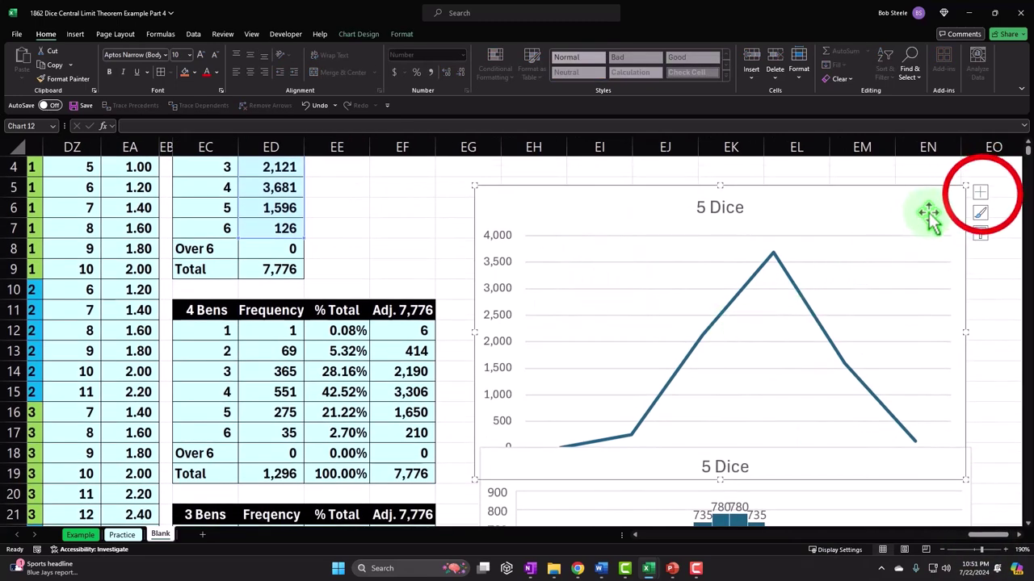
{"action": "left_click", "coordinate": [980, 193]}
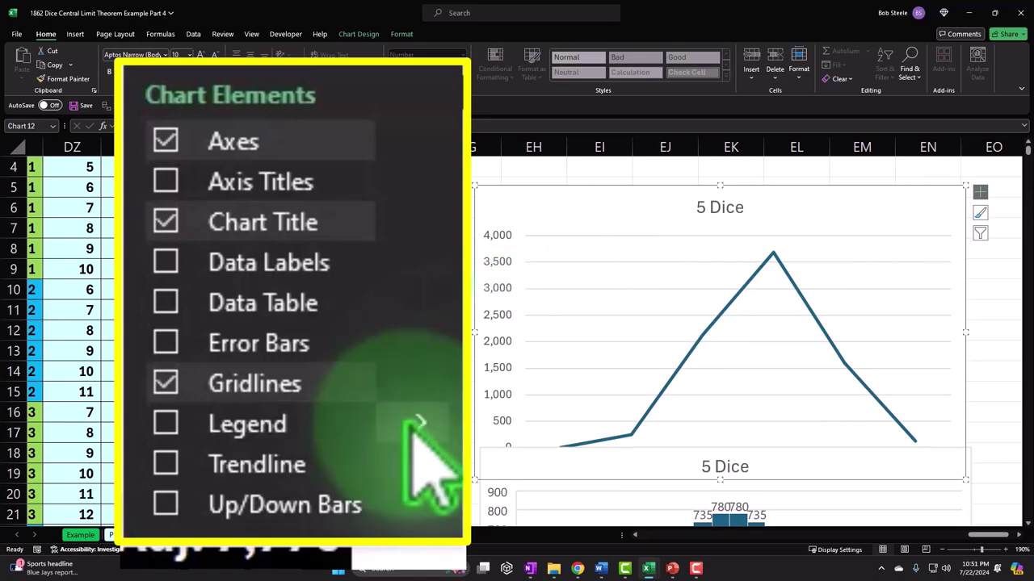
{"action": "left_click", "coordinate": [856, 338]}
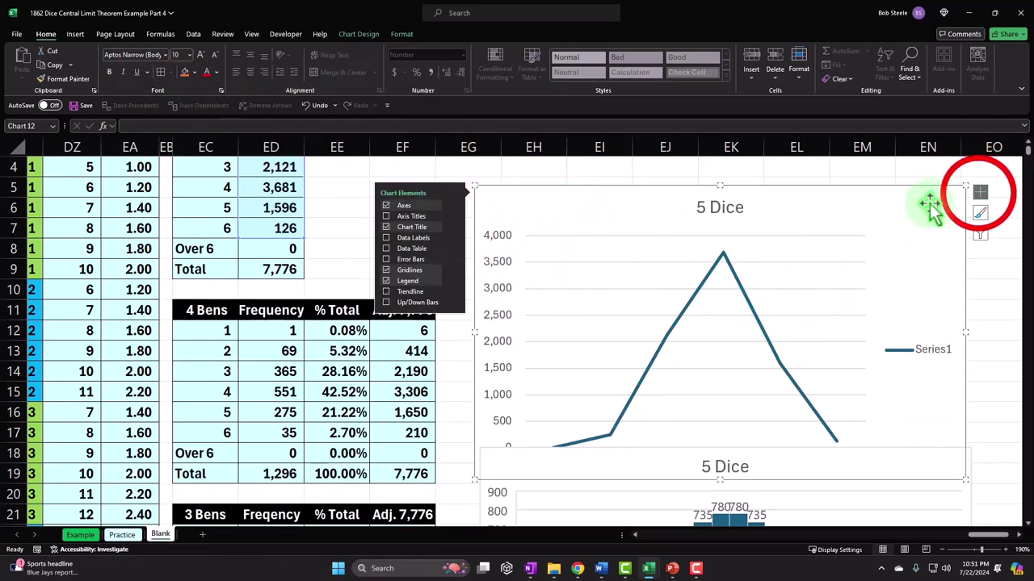
Step: Edit the line chart's data source so its existing series is named 5 Dice
{"action": "left_click", "coordinate": [361, 36]}
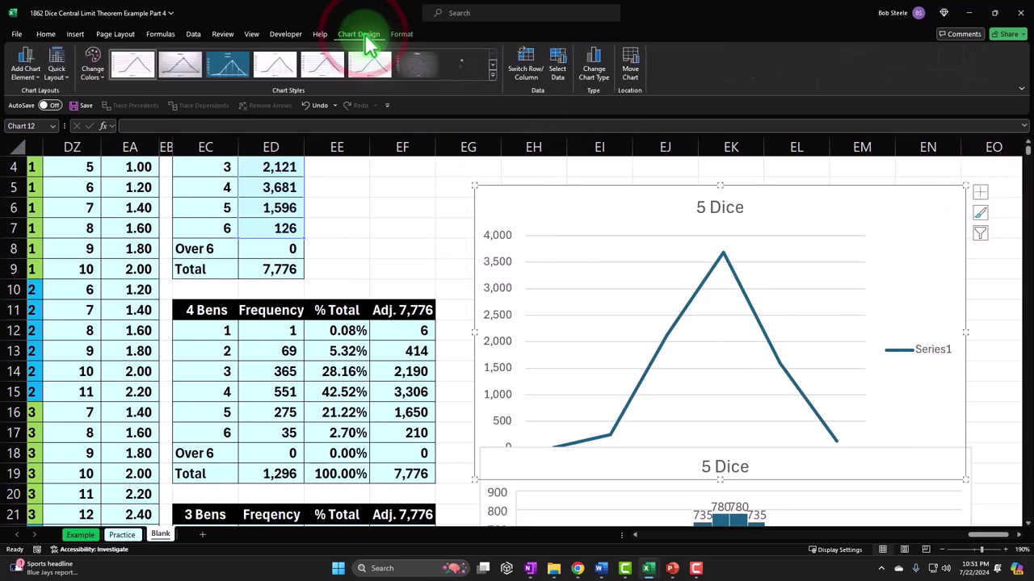
{"action": "left_click", "coordinate": [557, 69]}
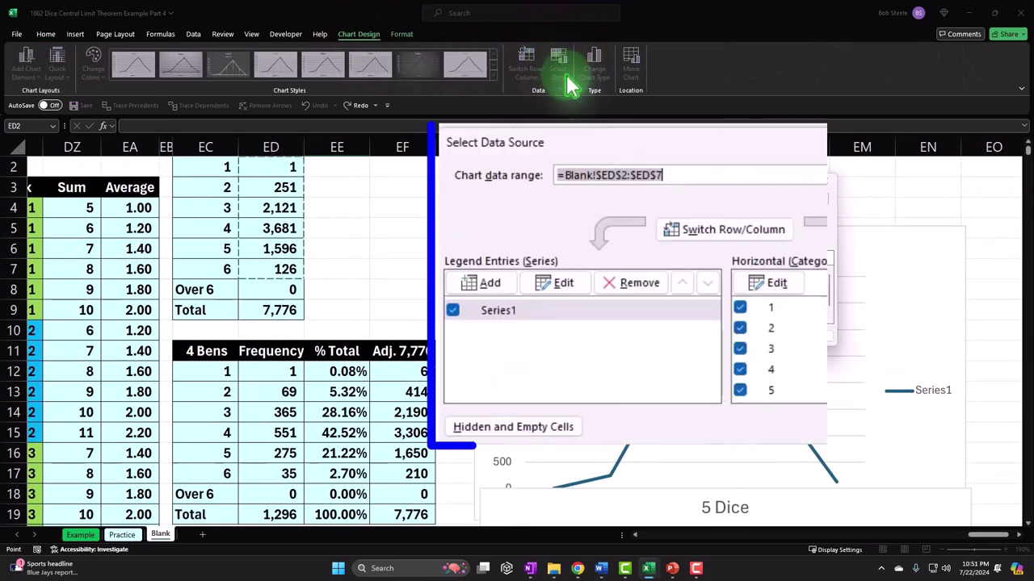
{"action": "left_click", "coordinate": [552, 286]}
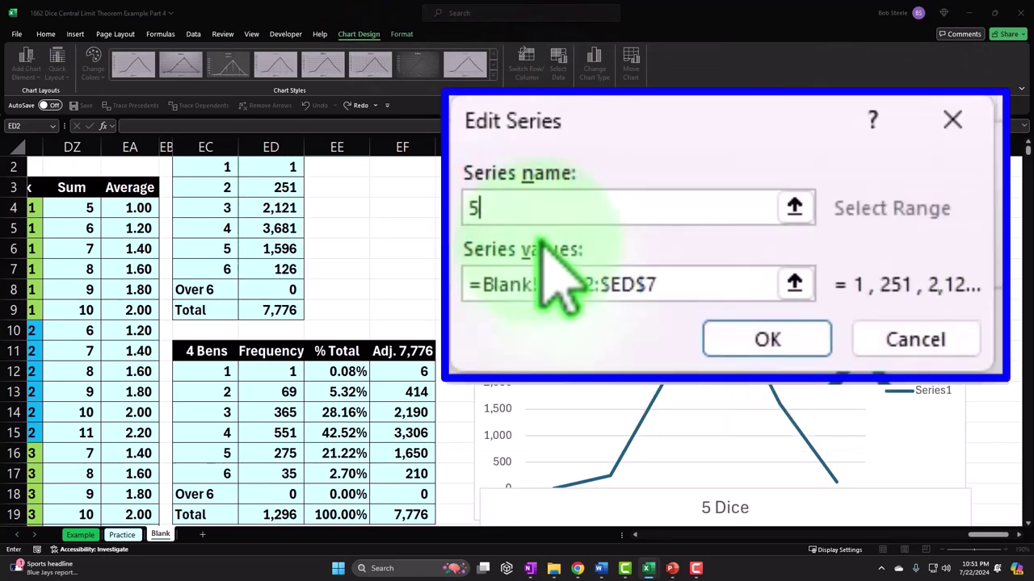
{"action": "type", "text": "5 Dice"}
{"action": "left_click", "coordinate": [766, 339]}
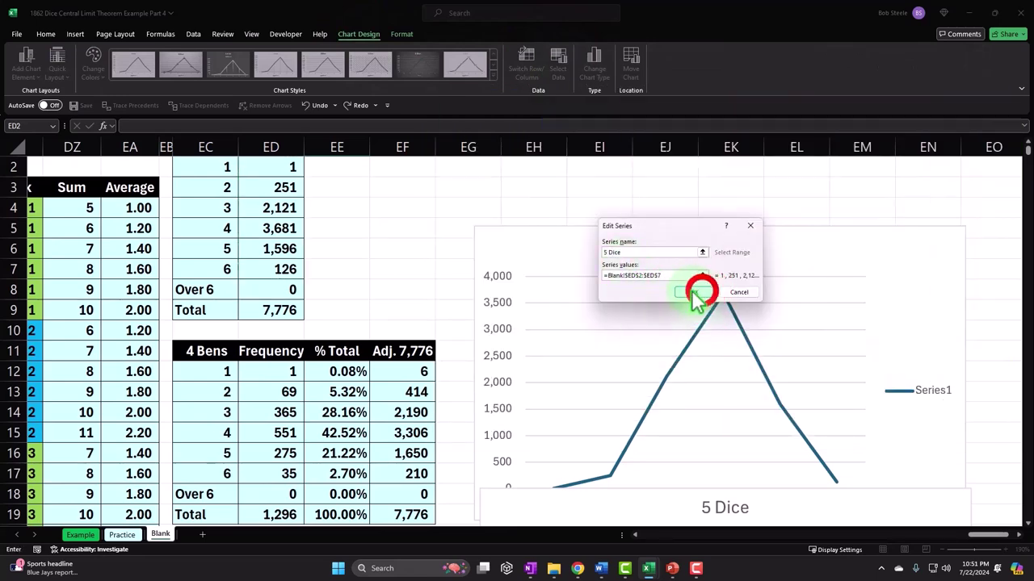
Step: Add a chart series named 4 Dice using the adjusted values in EF12:EF17
{"action": "left_click", "coordinate": [493, 284]}
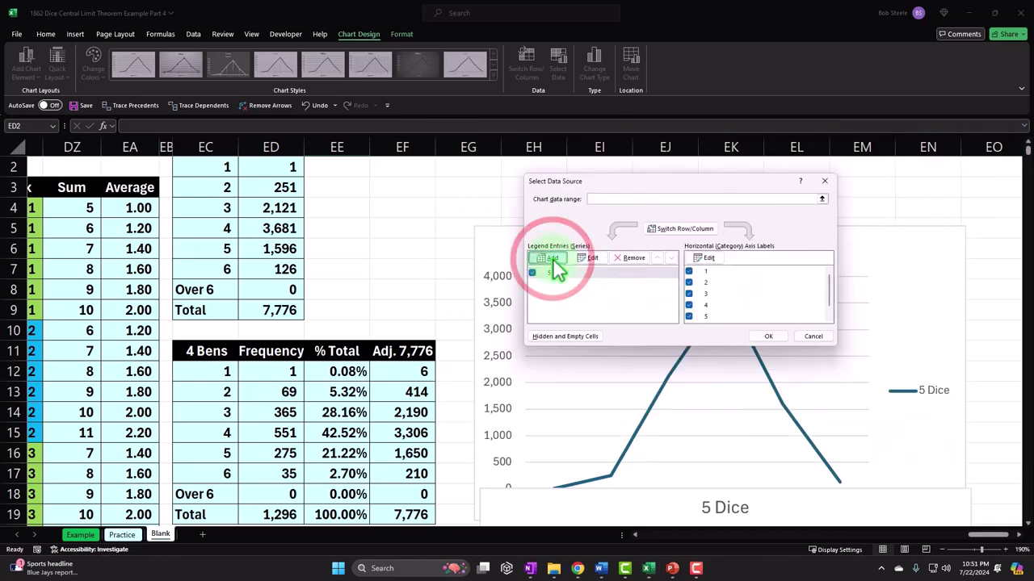
{"action": "type", "text": "4 Dice"}
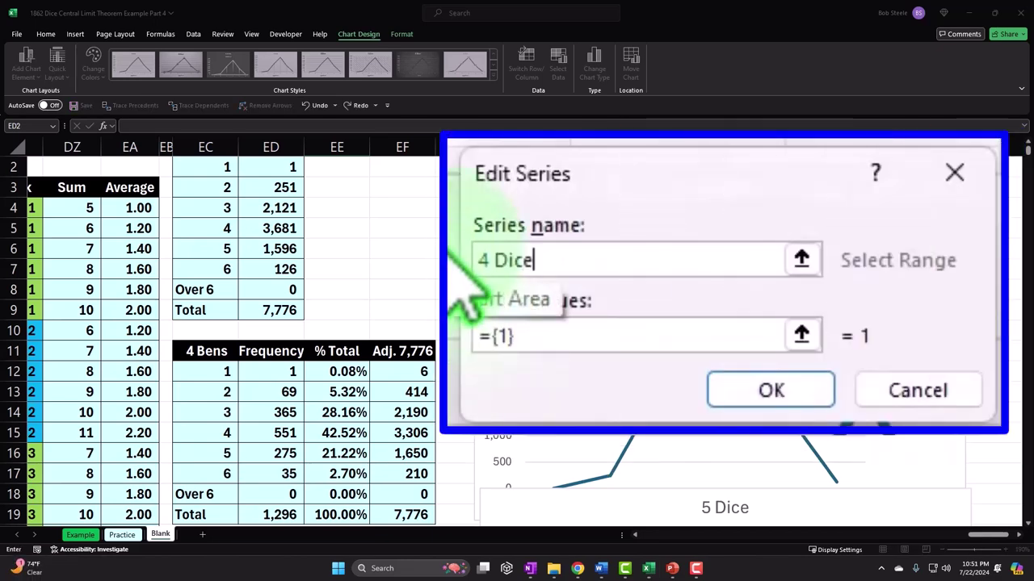
{"action": "left_click", "coordinate": [593, 334]}
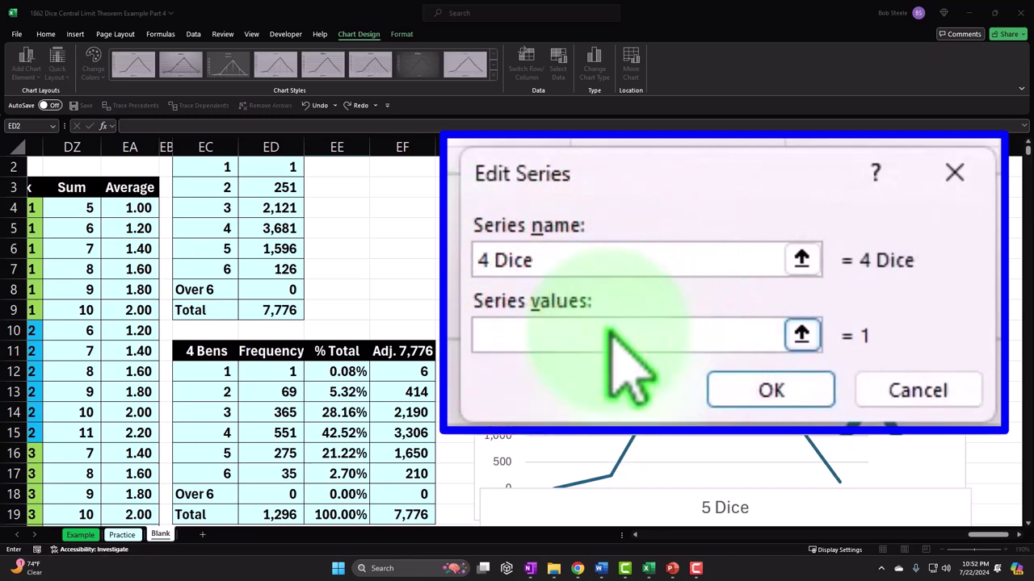
{"action": "left_click_drag", "start_coordinate": [422, 370], "coordinate": [427, 468]}
{"action": "left_click", "coordinate": [769, 394]}
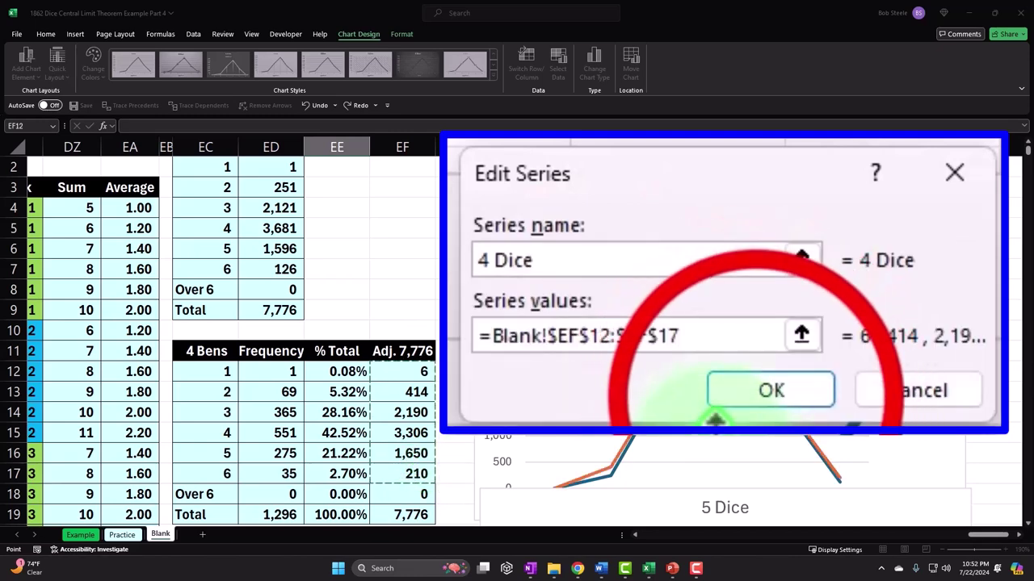
Step: Add a chart series named 3 Dice using the adjusted values in EF22:EF27
{"action": "left_click", "coordinate": [543, 258]}
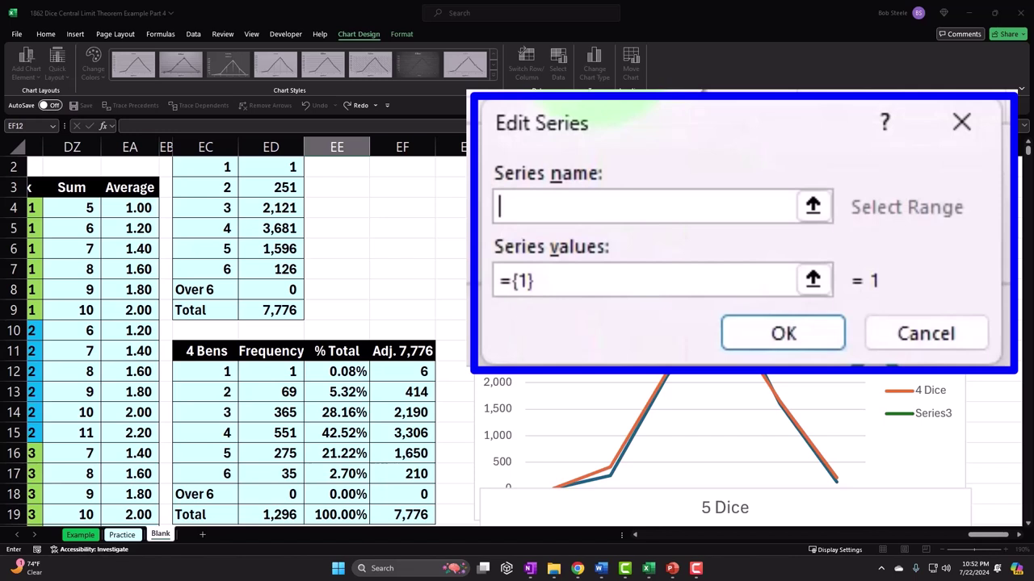
{"action": "type", "text": "3 Dice"}
{"action": "left_click", "coordinate": [614, 274]}
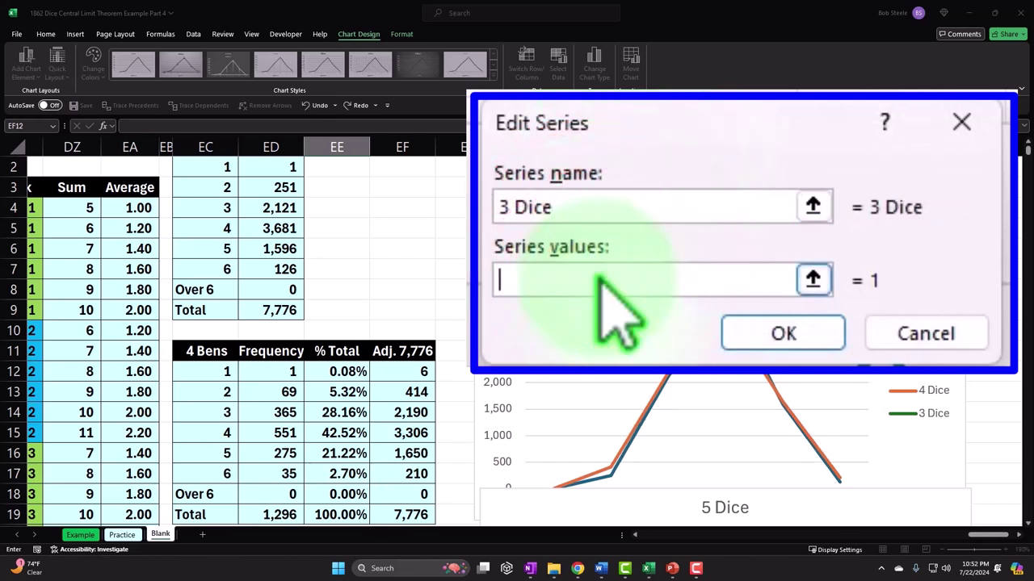
{"action": "scroll", "coordinate": [410, 316], "scroll_direction": "down", "scroll_amount": 5}
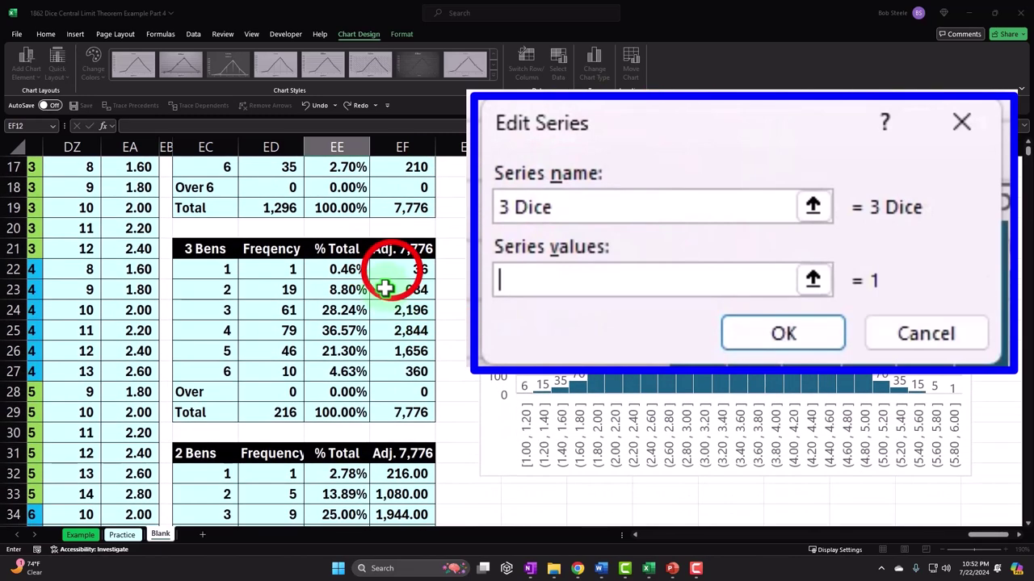
{"action": "left_click_drag", "start_coordinate": [392, 267], "coordinate": [405, 368]}
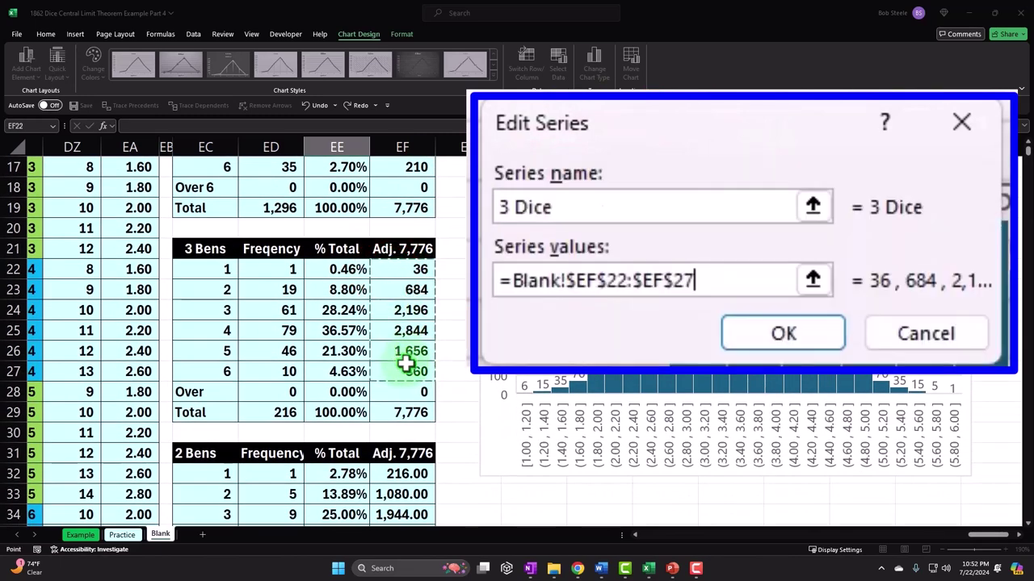
{"action": "left_click", "coordinate": [681, 297]}
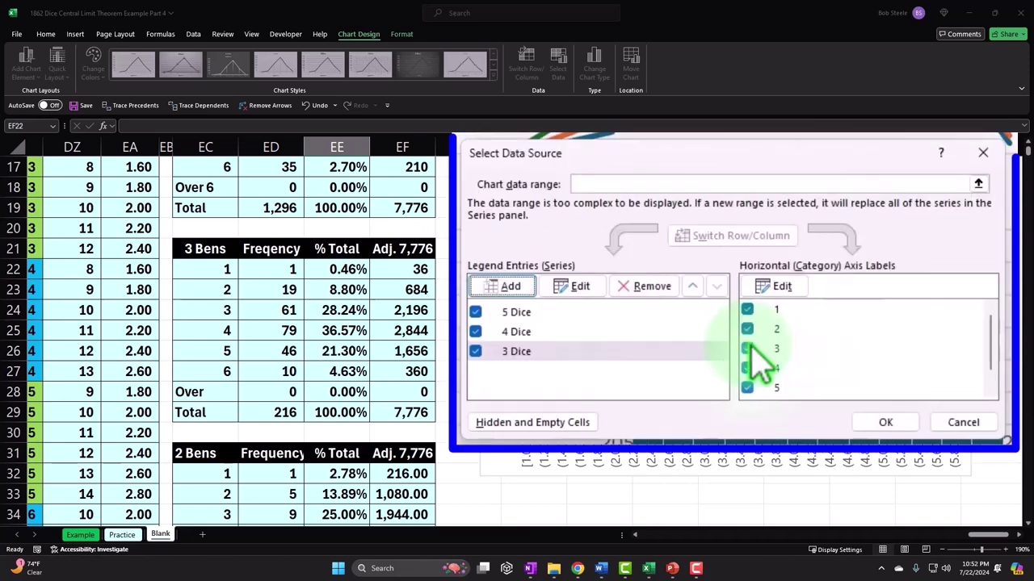
Step: Add a chart series named 2 Dice using the adjusted values in EF32:EF37
{"action": "left_click", "coordinate": [550, 257]}
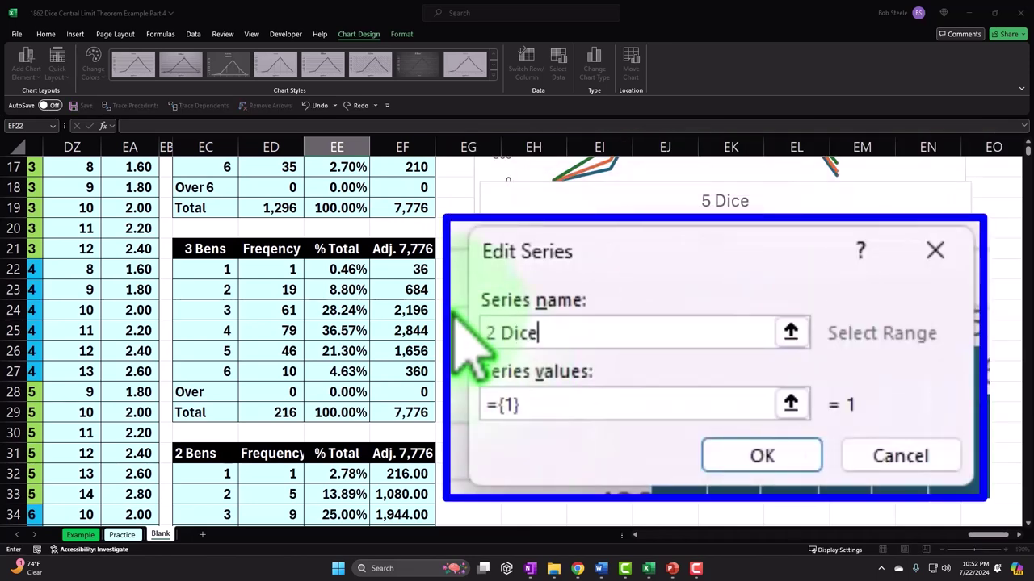
{"action": "left_click", "coordinate": [537, 400]}
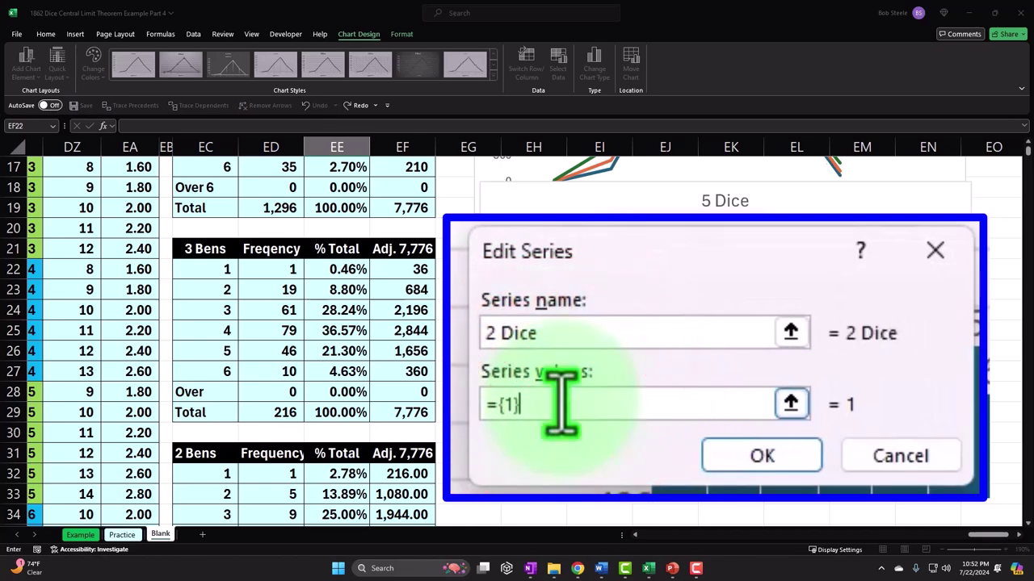
{"action": "scroll", "coordinate": [330, 295], "scroll_direction": "down", "scroll_amount": 3}
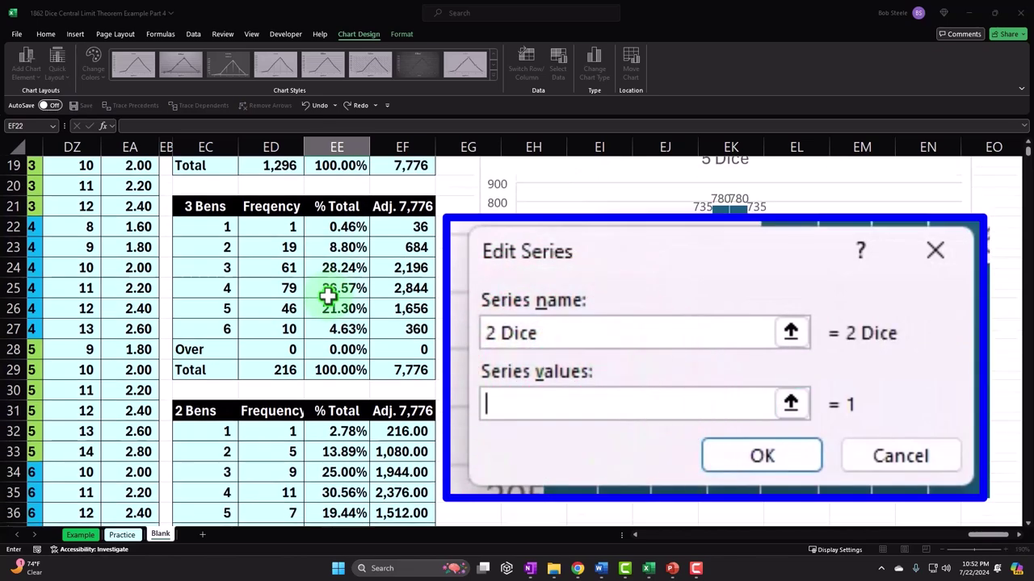
{"action": "left_click_drag", "start_coordinate": [389, 290], "coordinate": [400, 392]}
{"action": "left_click", "coordinate": [688, 293]}
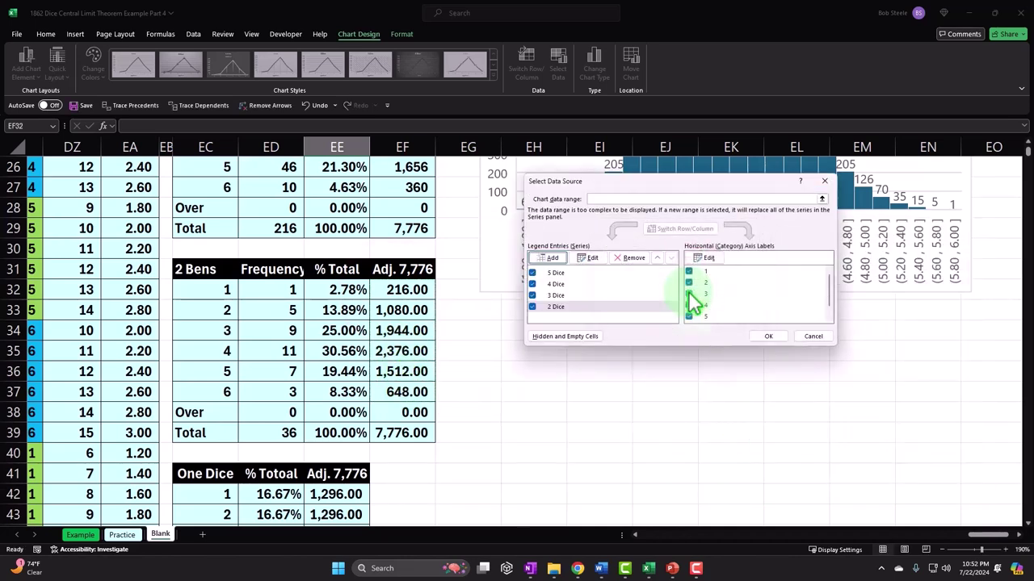
Step: Add a chart series named 1 Dice using the adjusted values in EE42:EE47 and apply the updated data source
{"action": "left_click", "coordinate": [488, 315]}
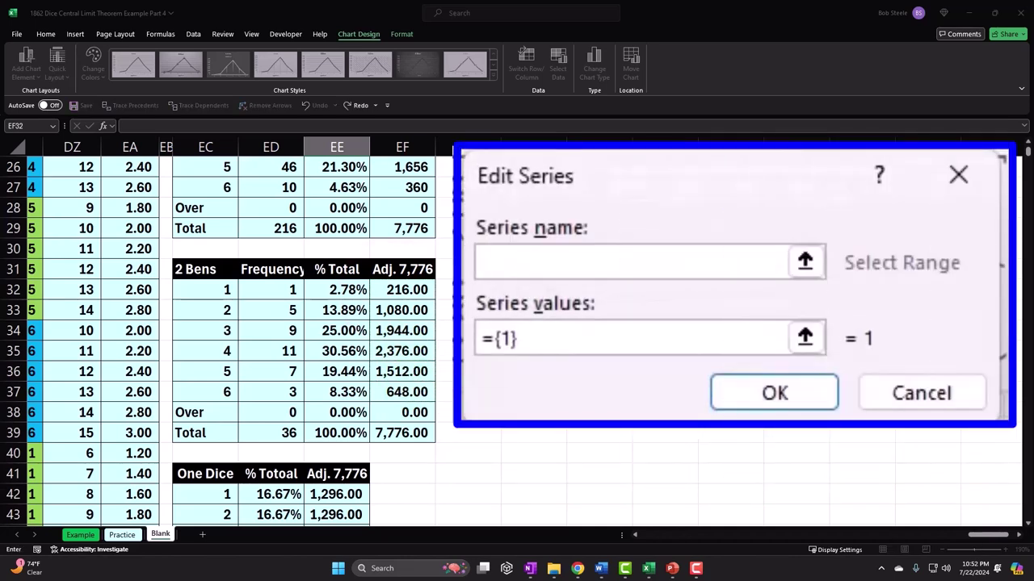
{"action": "type", "text": "1 Dice"}
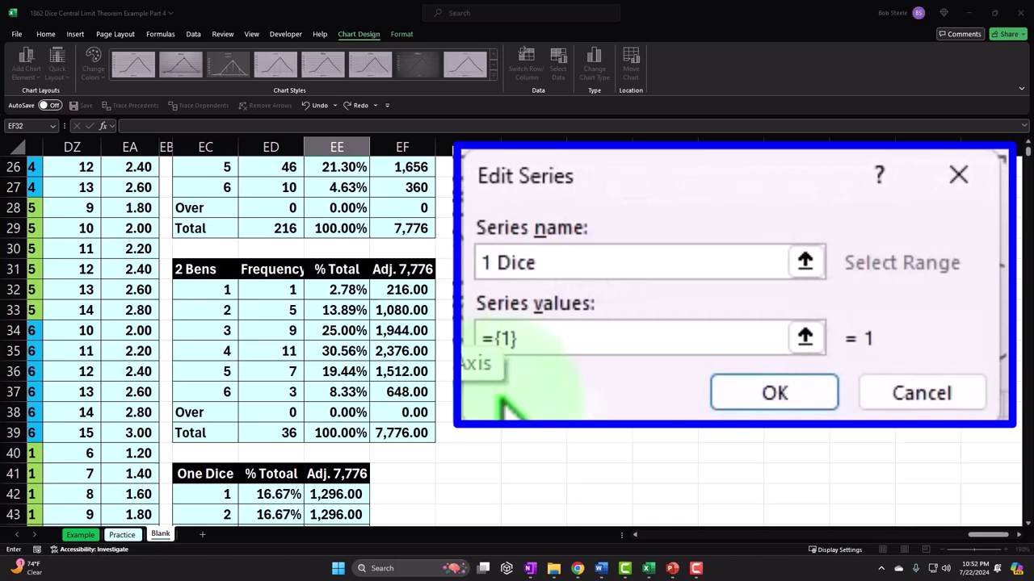
{"action": "left_click", "coordinate": [597, 343]}
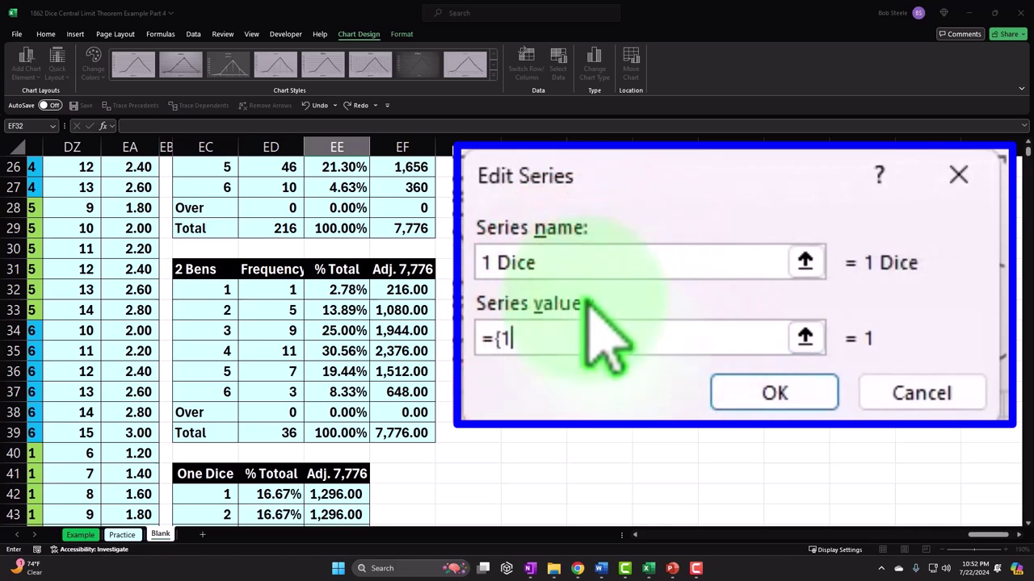
{"action": "scroll", "coordinate": [434, 374], "scroll_direction": "down", "scroll_amount": 2}
{"action": "left_click_drag", "start_coordinate": [353, 372], "coordinate": [358, 468]}
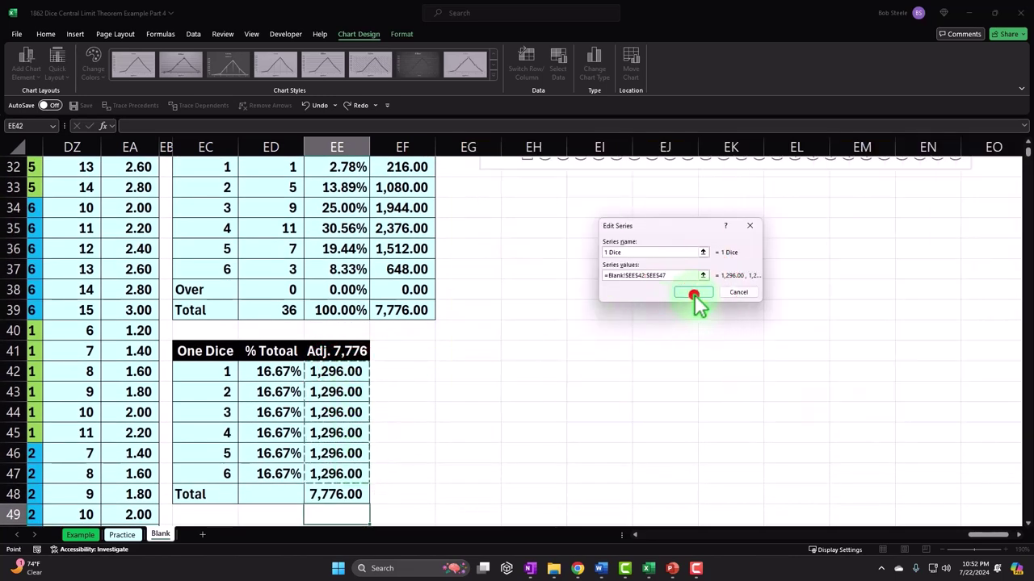
{"action": "left_click", "coordinate": [700, 302]}
{"action": "left_click", "coordinate": [768, 336]}
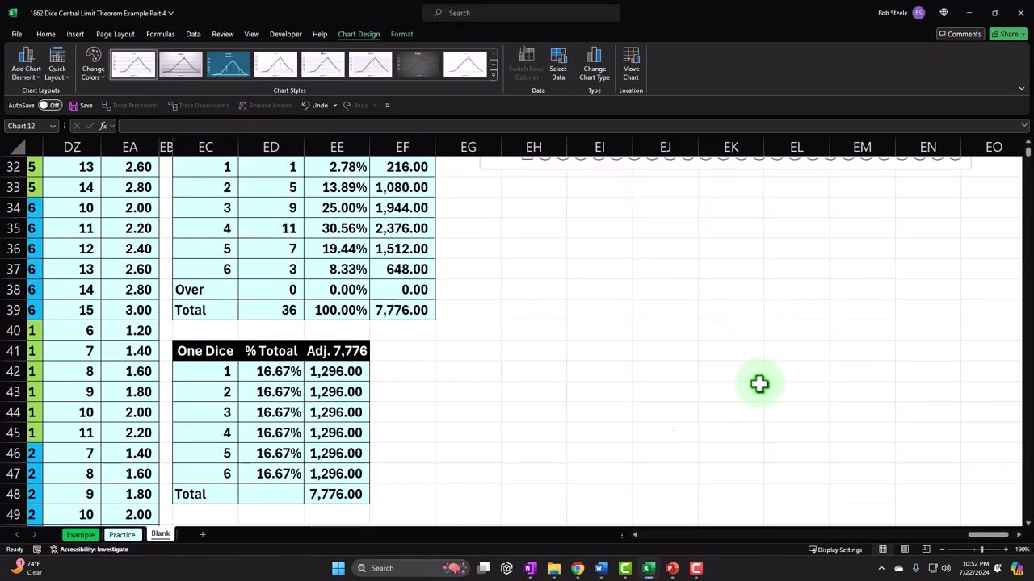
Step: Resize the five-series line chart to cover about rows 2 to 15 and widen it through column EO
{"action": "left_click", "coordinate": [759, 386]}
{"action": "scroll", "coordinate": [751, 386], "scroll_direction": "up", "scroll_amount": 4}
{"action": "scroll", "coordinate": [751, 386], "scroll_direction": "up", "scroll_amount": 6}
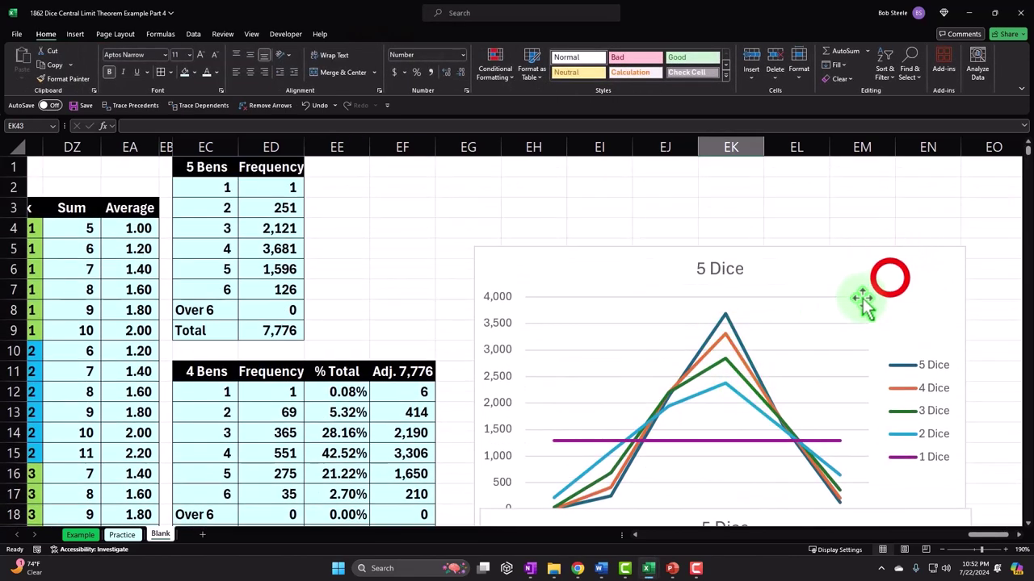
{"action": "left_click", "coordinate": [919, 274]}
{"action": "left_click_drag", "start_coordinate": [965, 246], "coordinate": [992, 180]}
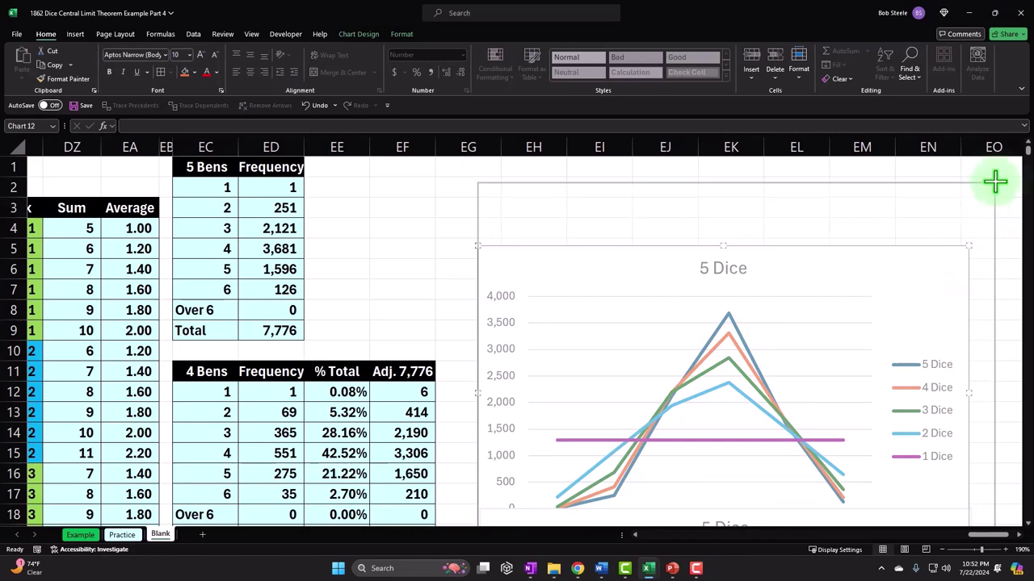
{"action": "scroll", "coordinate": [886, 484], "scroll_direction": "right", "scroll_amount": 2}
{"action": "scroll", "coordinate": [886, 452], "scroll_direction": "down", "scroll_amount": 1}
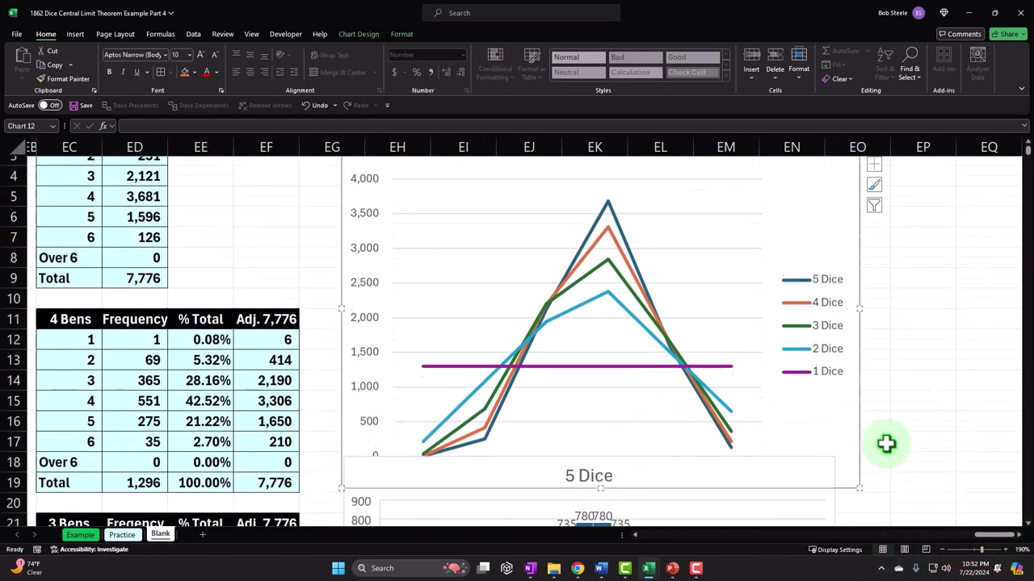
{"action": "left_click_drag", "start_coordinate": [860, 480], "coordinate": [901, 404]}
{"action": "scroll", "coordinate": [902, 404], "scroll_direction": "up", "scroll_amount": 3}
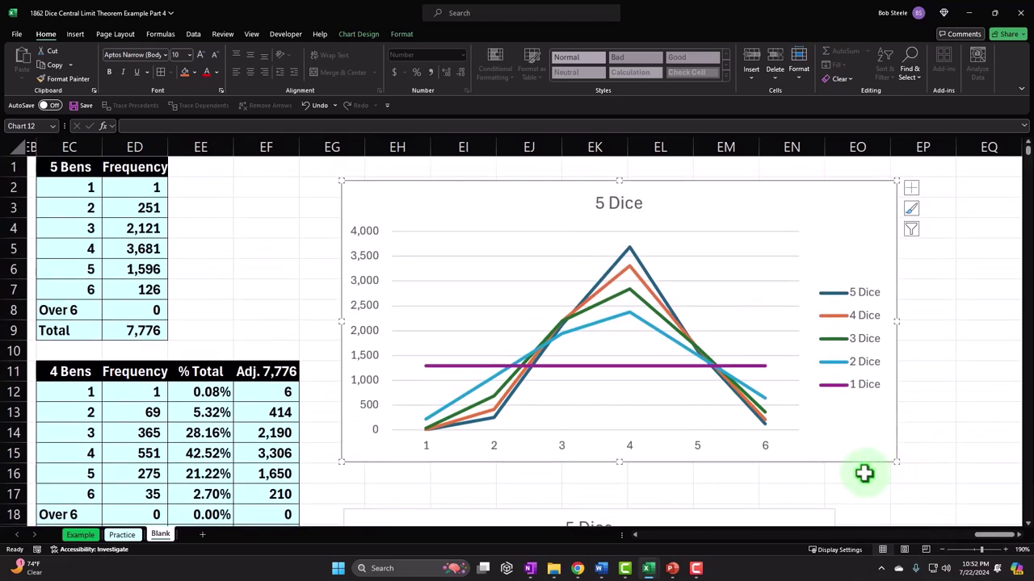
Step: Shift the 5 Dice histogram down to about row 19 and enlarge the line chart to about row 18 and column EP
{"action": "scroll", "coordinate": [872, 412], "scroll_direction": "down", "scroll_amount": 3}
{"action": "left_click", "coordinate": [758, 462]}
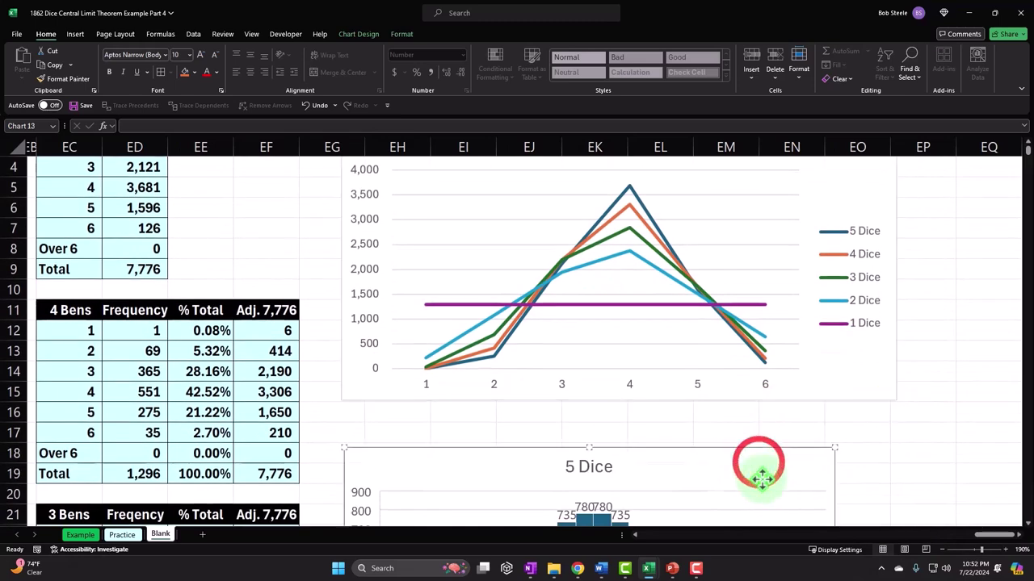
{"action": "scroll", "coordinate": [767, 439], "scroll_direction": "down", "scroll_amount": 3}
{"action": "left_click", "coordinate": [895, 341]}
{"action": "left_click_drag", "start_coordinate": [897, 340], "coordinate": [944, 401]}
{"action": "scroll", "coordinate": [727, 416], "scroll_direction": "up", "scroll_amount": 3}
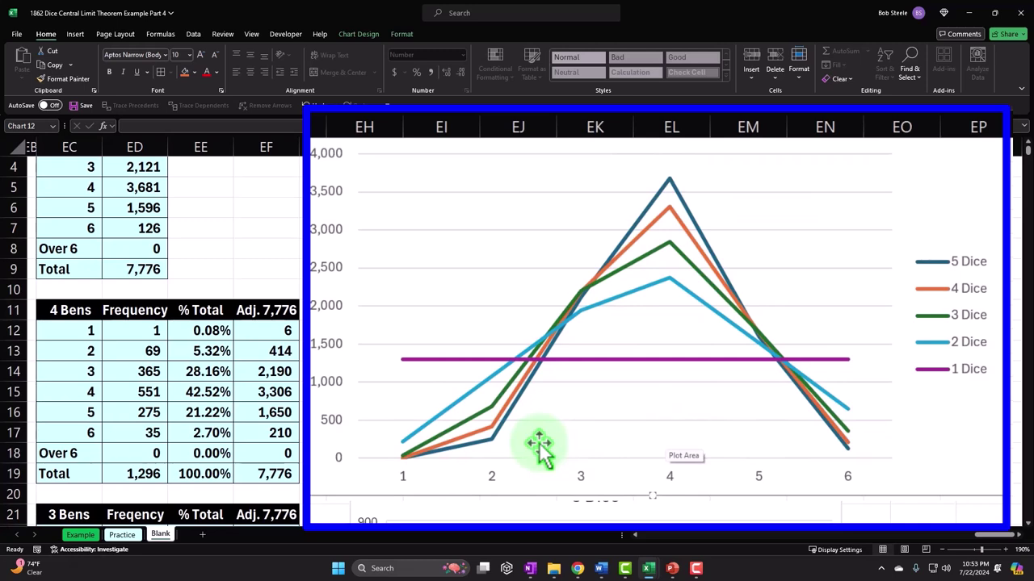
{"action": "left_click", "coordinate": [299, 209]}
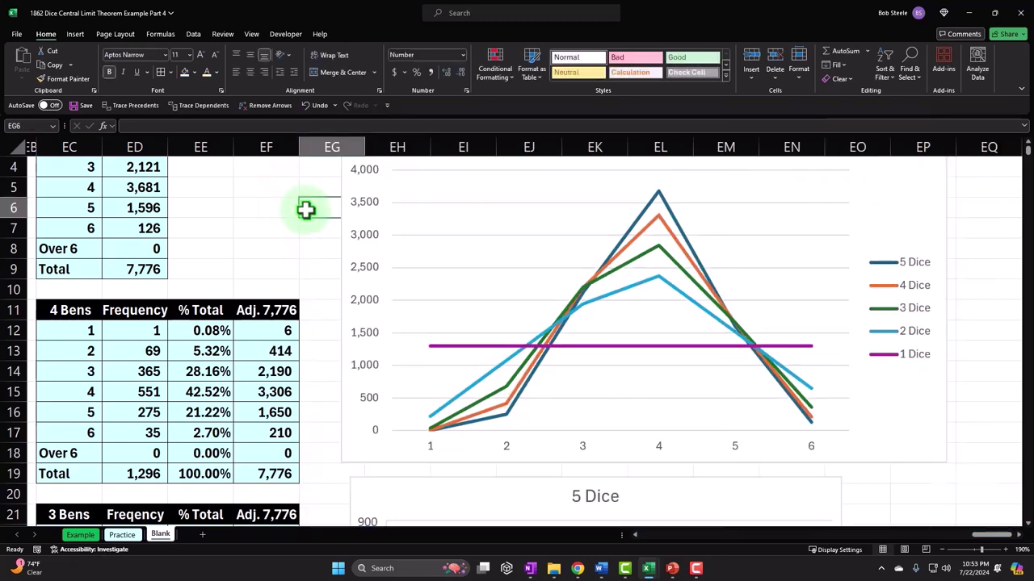
Step: Move the 5 Dice histogram further down so it starts at about row 30, leaving empty rows beneath the line chart
{"action": "scroll", "coordinate": [631, 334], "scroll_direction": "down", "scroll_amount": 2}
{"action": "left_click_drag", "start_coordinate": [512, 369], "coordinate": [494, 385]}
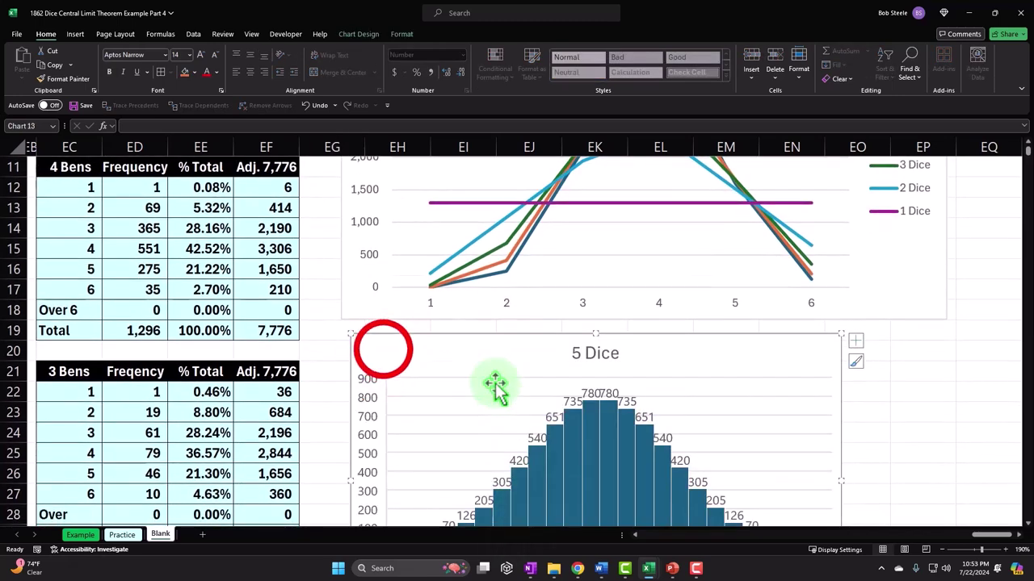
{"action": "left_click_drag", "start_coordinate": [383, 350], "coordinate": [377, 473]}
{"action": "scroll", "coordinate": [408, 396], "scroll_direction": "down", "scroll_amount": 1}
{"action": "mouse_move", "coordinate": [408, 404]}
{"action": "left_mouse_down"}
{"action": "mouse_move", "coordinate": [408, 434]}
{"action": "mouse_move", "coordinate": [409, 417]}
{"action": "left_mouse_up"}
{"action": "scroll", "coordinate": [396, 396], "scroll_direction": "up", "scroll_amount": 3}
{"action": "scroll", "coordinate": [389, 386], "scroll_direction": "up", "scroll_amount": 4}
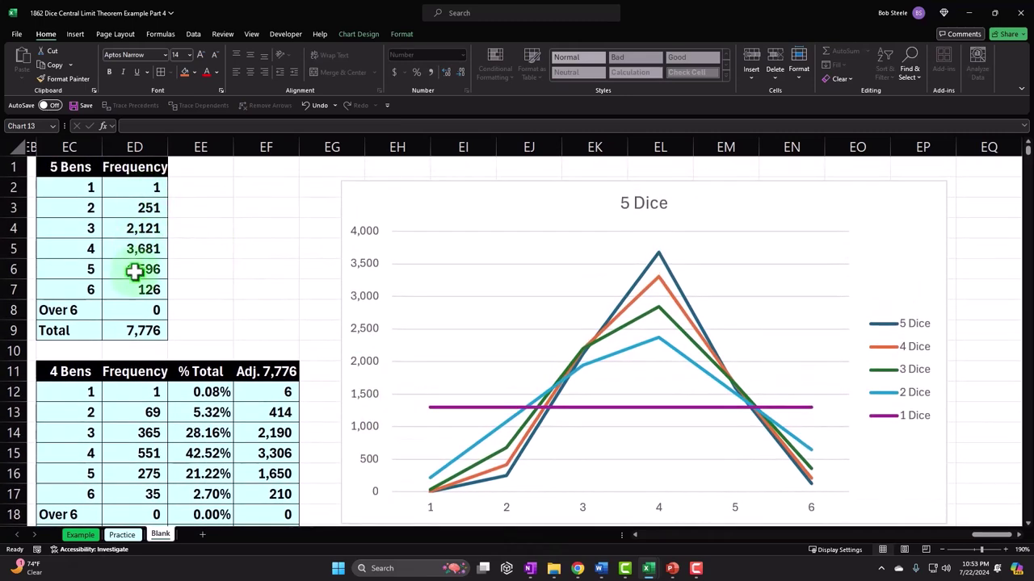
{"action": "scroll", "coordinate": [134, 271], "scroll_direction": "down", "scroll_amount": 6}
{"action": "left_click", "coordinate": [423, 345]}
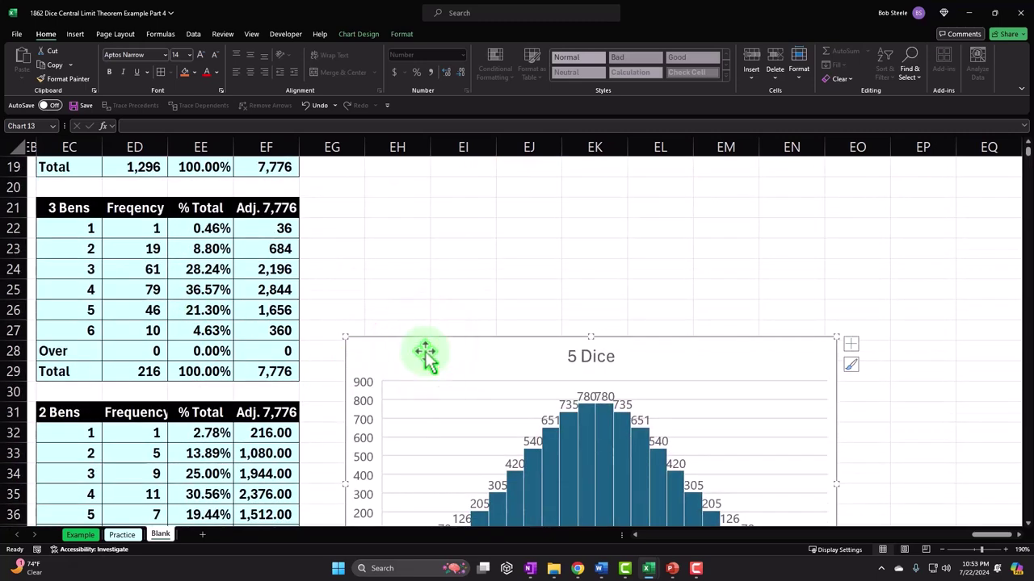
{"action": "scroll", "coordinate": [425, 355], "scroll_direction": "down", "scroll_amount": 1}
{"action": "scroll", "coordinate": [428, 371], "scroll_direction": "down", "scroll_amount": 2}
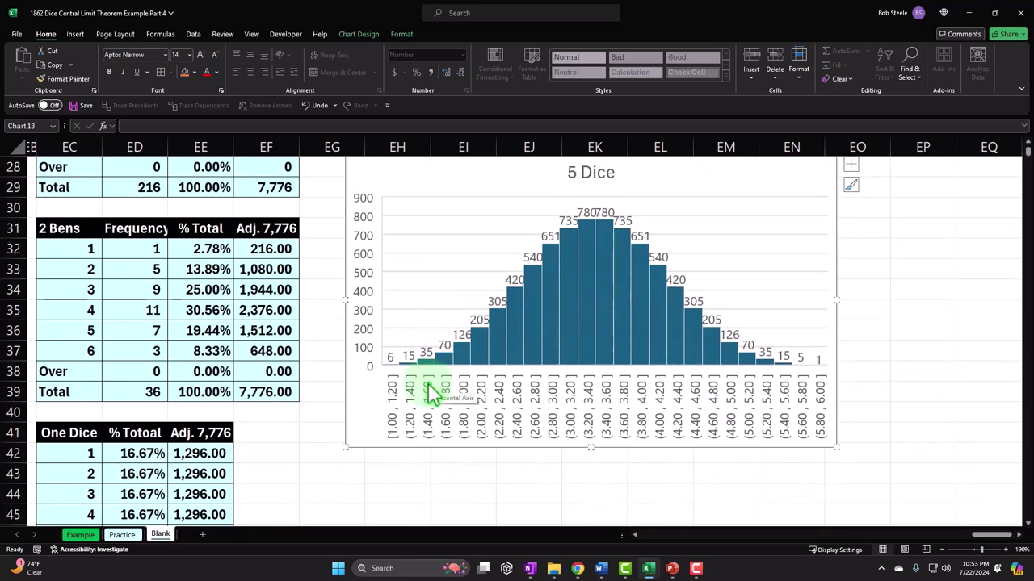
{"action": "scroll", "coordinate": [432, 393], "scroll_direction": "up", "scroll_amount": 3}
{"action": "left_click", "coordinate": [425, 386]}
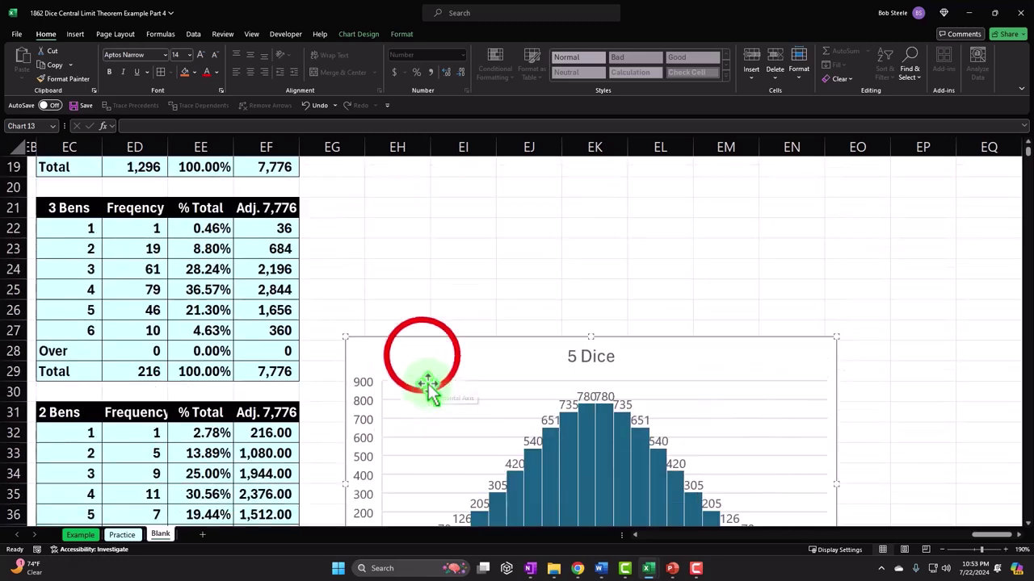
{"action": "scroll", "coordinate": [425, 386], "scroll_direction": "up", "scroll_amount": 2}
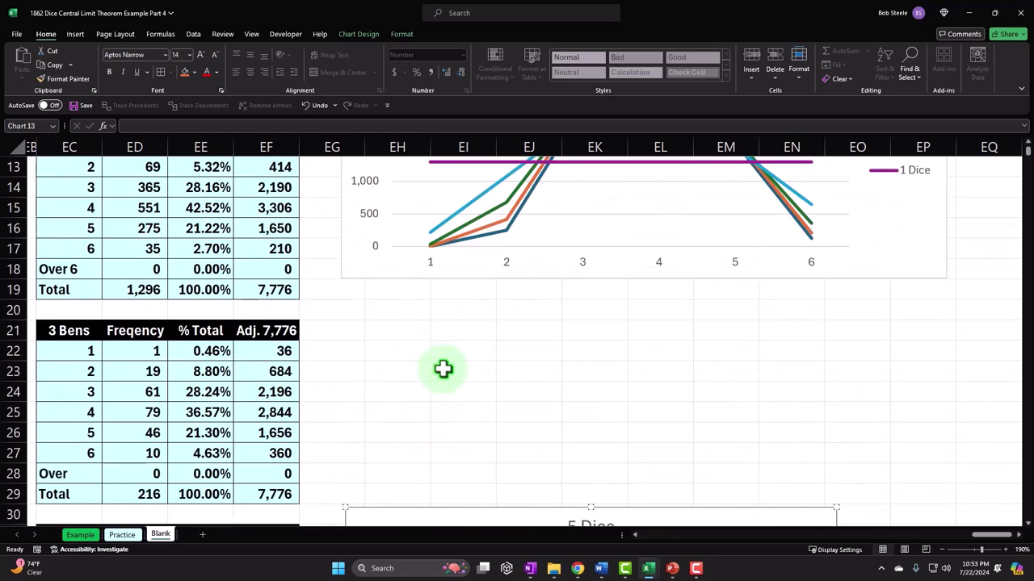
Step: Enter a summary header row with Dice in EH20 and the numbers 1 to 5 across EI20:EM20
{"action": "left_click", "coordinate": [439, 319]}
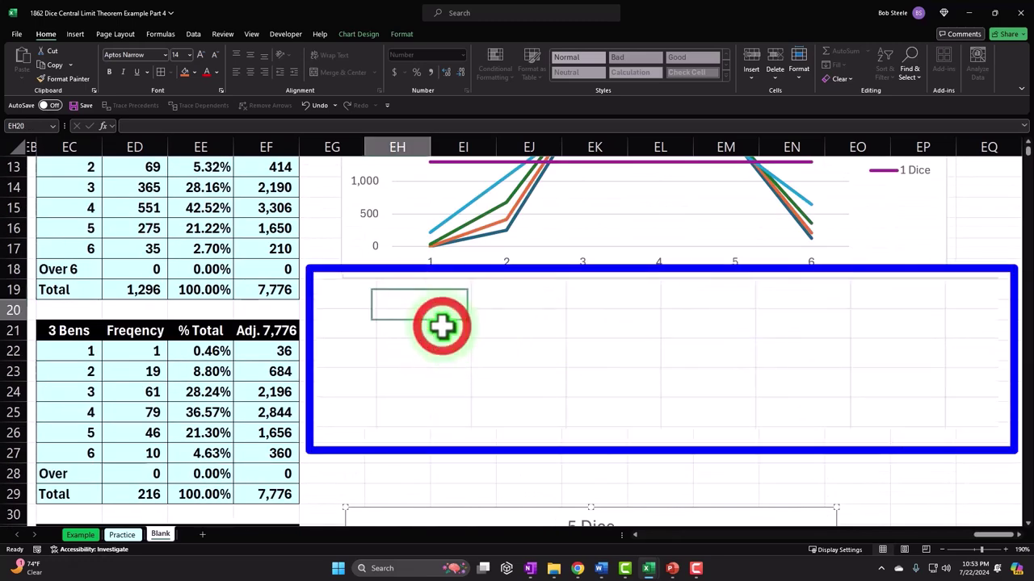
{"action": "type", "text": "D"}
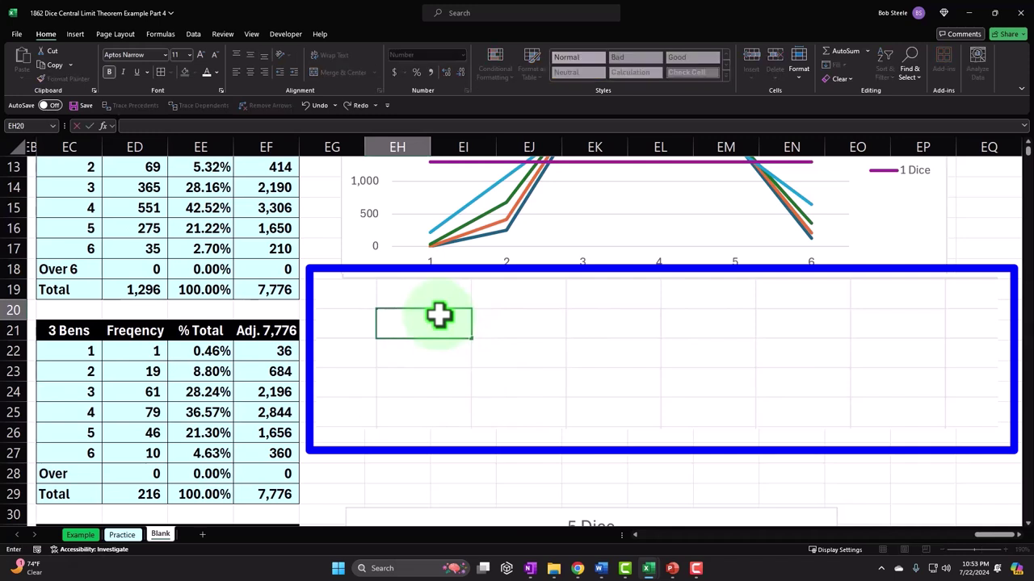
{"action": "type", "text": "ice"}
{"action": "key", "text": "Tab"}
{"action": "type", "text": "1"}
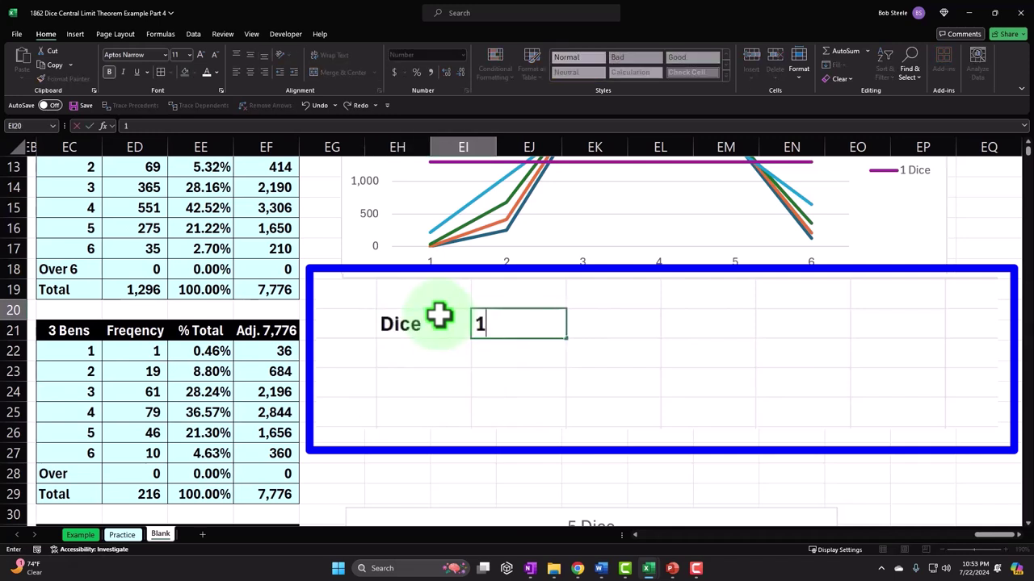
{"action": "key", "text": "Tab"}
{"action": "type", "text": "2"}
{"action": "key", "text": "Tab"}
{"action": "type", "text": "3"}
{"action": "key", "text": "Tab"}
{"action": "type", "text": "4"}
{"action": "key", "text": "Tab"}
{"action": "type", "text": "5"}
{"action": "key", "text": "Return"}
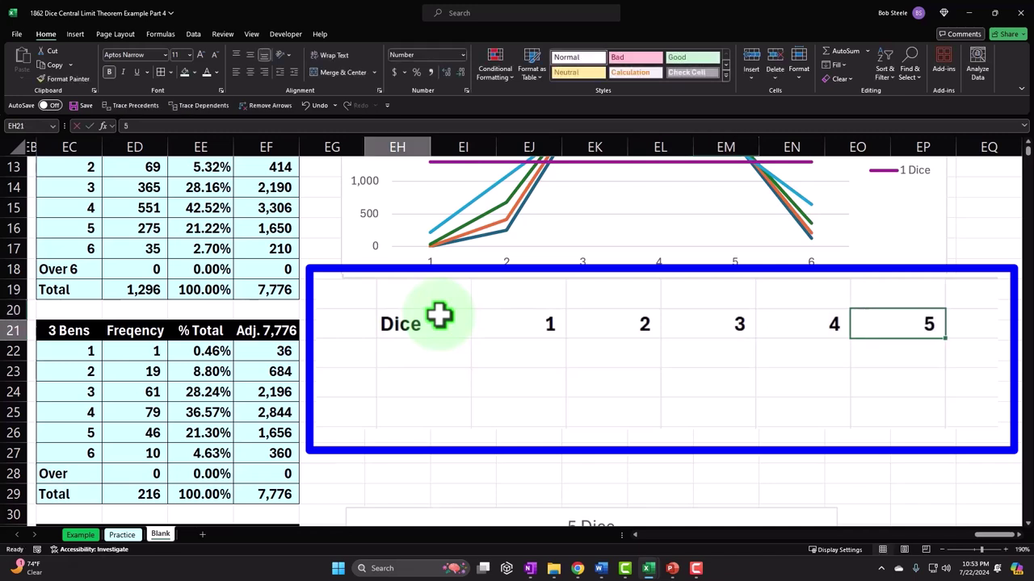
Step: Label the summary rows Mean in EH21 and STDs in EH22
{"action": "type", "text": "Mean"}
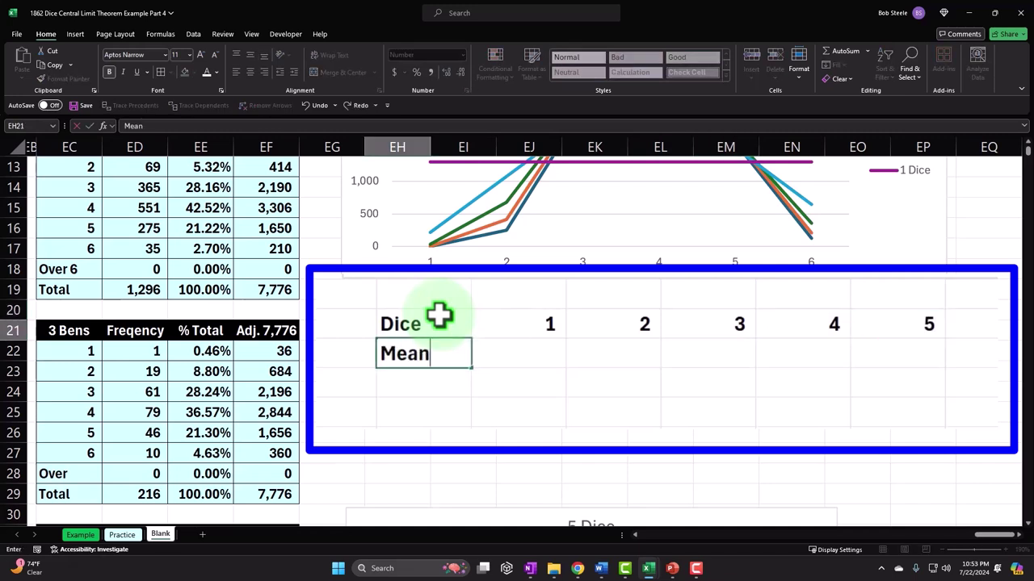
{"action": "key", "text": "Return"}
{"action": "type", "text": "STD"}
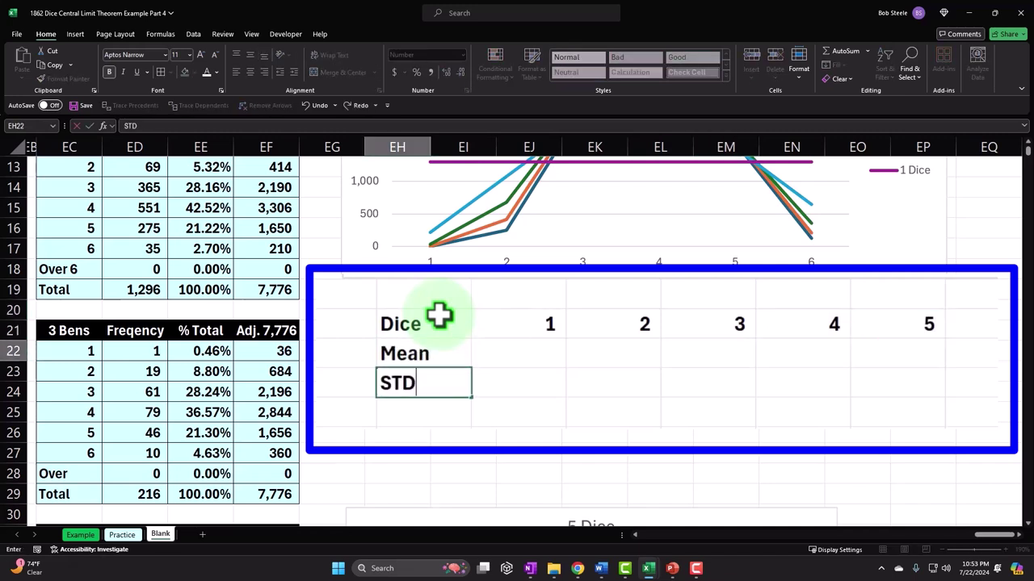
{"action": "type", "text": "s"}
Step: Link EI21 to the one-dice mean in DO18 of the earlier four-dice summary table
{"action": "key", "text": "Tab"}
{"action": "key", "text": "Up"}
{"action": "type", "text": "="}
{"action": "key", "text": "Left"}
{"action": "key", "text": "Left"}
{"action": "key", "text": "Left"}
{"action": "key", "text": "Left"}
{"action": "key", "text": "Left"}
{"action": "key", "text": "Left"}
{"action": "key", "text": "Left"}
{"action": "key", "text": "Left"}
{"action": "key", "text": "Left"}
{"action": "key", "text": "Left"}
{"action": "key", "text": "Left"}
{"action": "key", "text": "Left"}
{"action": "key", "text": "Left"}
{"action": "key", "text": "Left"}
{"action": "key", "text": "Left"}
{"action": "key", "text": "Left"}
{"action": "key", "text": "Left"}
{"action": "key", "text": "Left"}
{"action": "key", "text": "Left"}
{"action": "key", "text": "Left"}
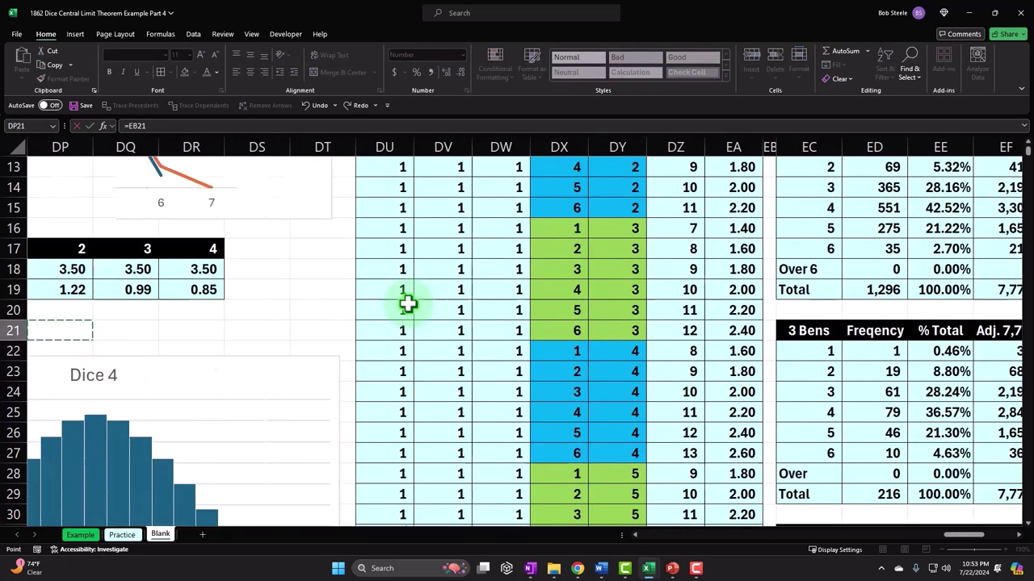
{"action": "key", "text": "Right"}
{"action": "key", "text": "Right"}
{"action": "key", "text": "Right"}
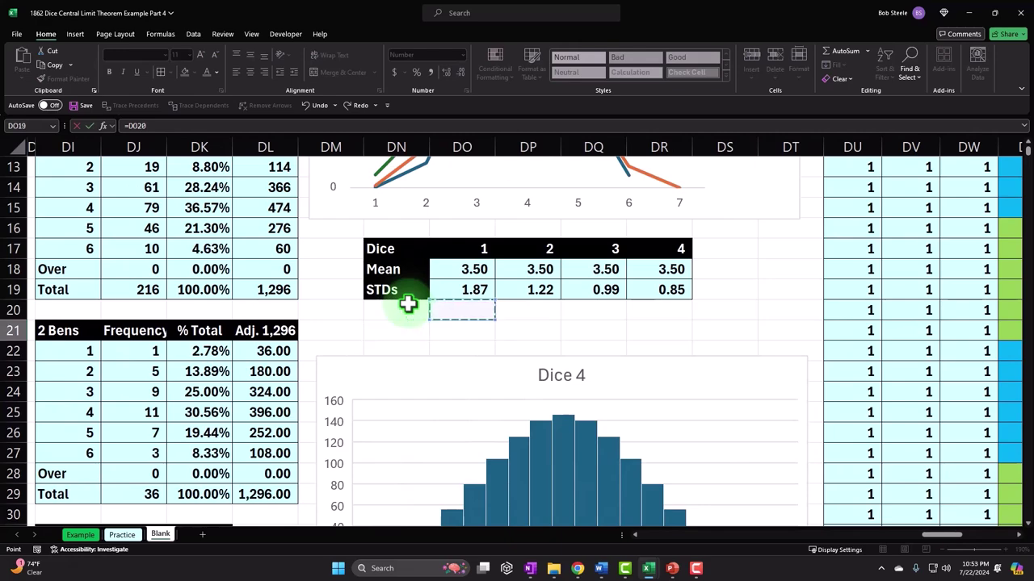
{"action": "key", "text": "Return"}
{"action": "key", "text": "Right"}
{"action": "key", "text": "Right"}
{"action": "key", "text": "Right"}
{"action": "key", "text": "Right"}
{"action": "key", "text": "Right"}
{"action": "key", "text": "Right"}
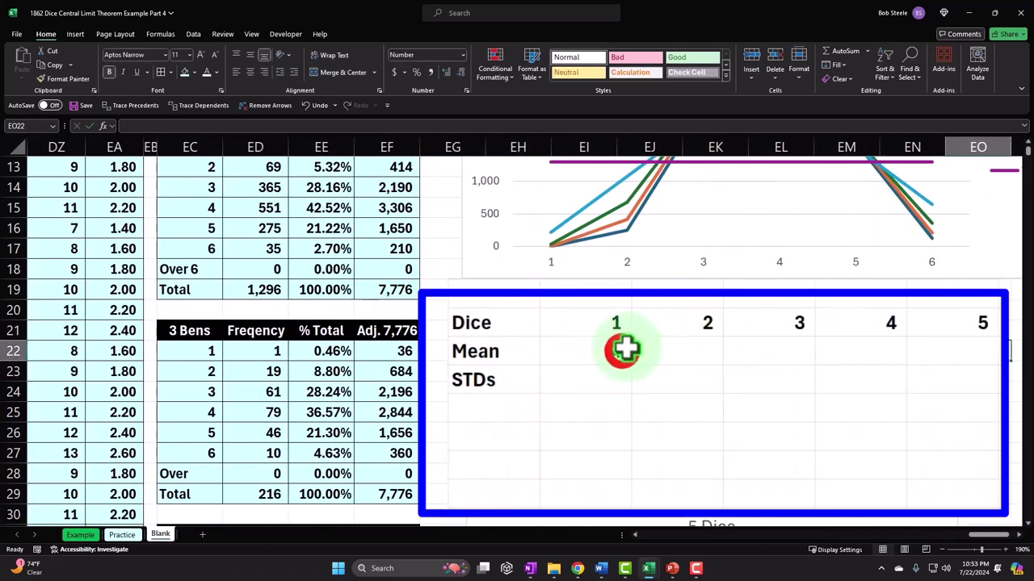
Step: Copy the EI21 link through EI21:EL22 to fill the one- to four-dice results, showing two decimal places
{"action": "left_click", "coordinate": [607, 333]}
{"action": "left_click_drag", "start_coordinate": [628, 365], "coordinate": [630, 385]}
{"action": "left_click", "coordinate": [445, 72]}
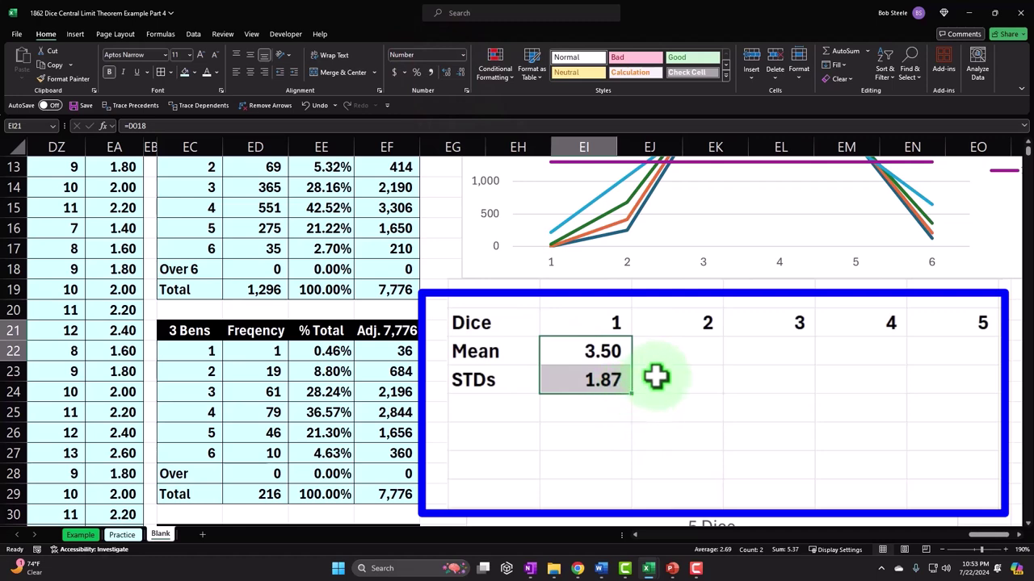
{"action": "left_click_drag", "start_coordinate": [637, 396], "coordinate": [895, 412]}
Step: Calculate the five-dice mean in EM21 with =AVERAGE(EA4:EA7779) and format it to two decimal places
{"action": "left_click", "coordinate": [953, 356]}
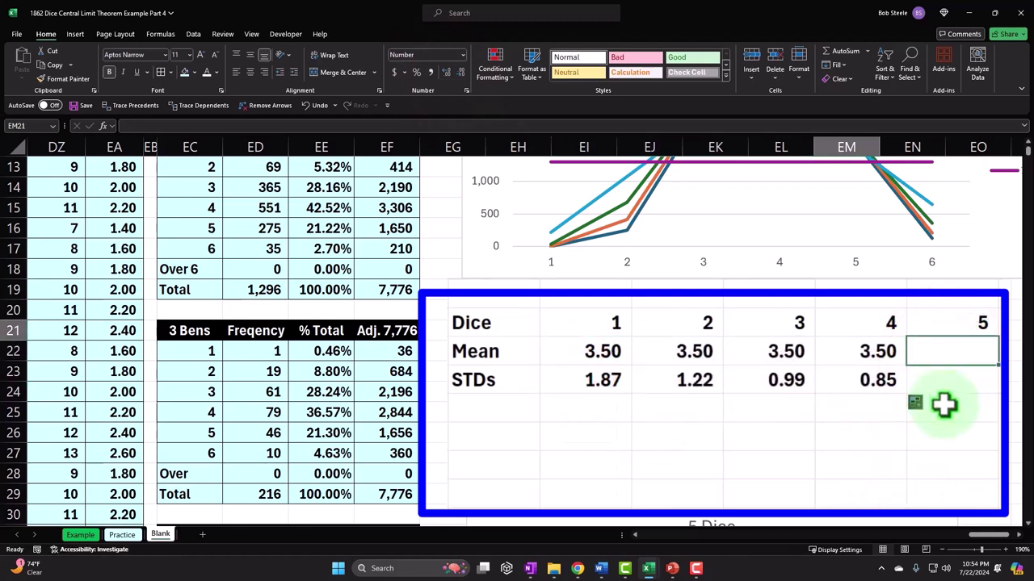
{"action": "scroll", "coordinate": [843, 384], "scroll_direction": "up", "scroll_amount": 1}
{"action": "type", "text": "="}
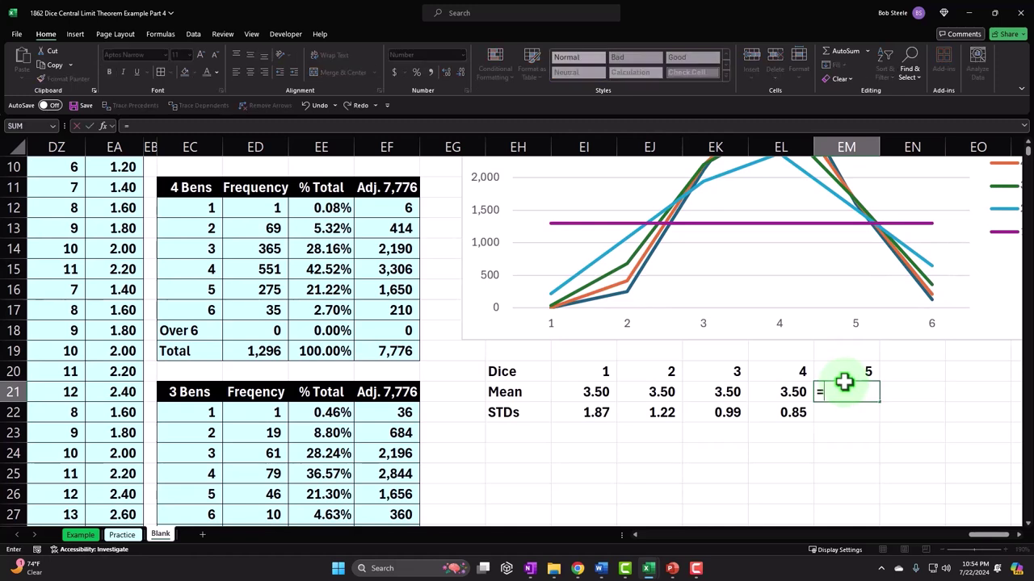
{"action": "type", "text": "a"}
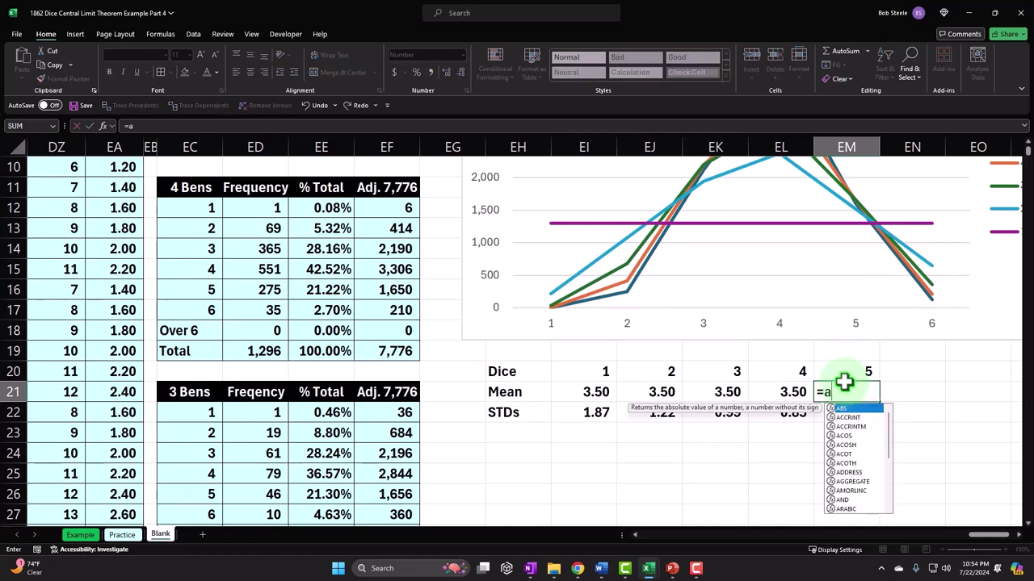
{"action": "type", "text": "v"}
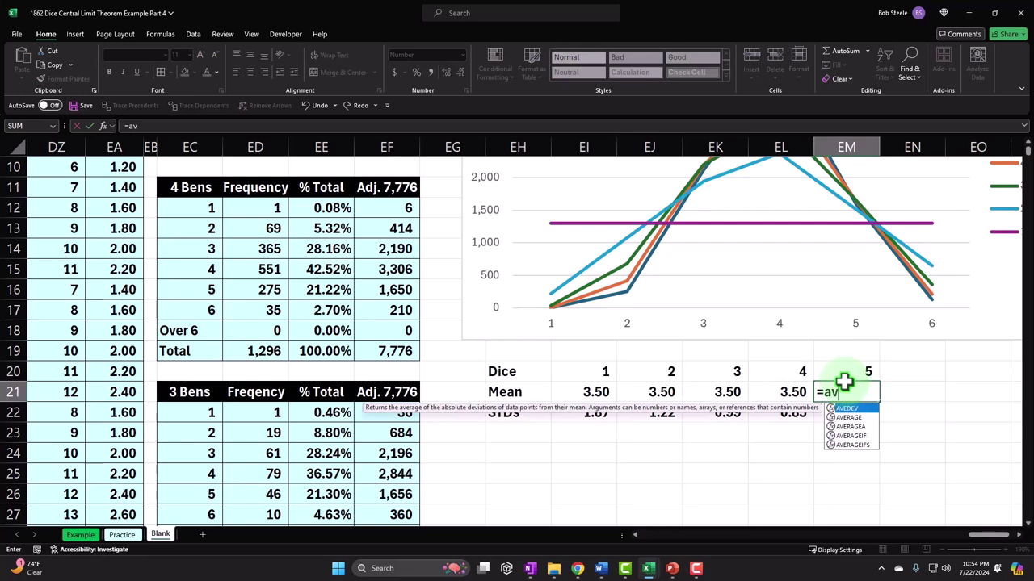
{"action": "key", "text": "Down"}
{"action": "key", "text": "Tab"}
{"action": "key", "text": "Left"}
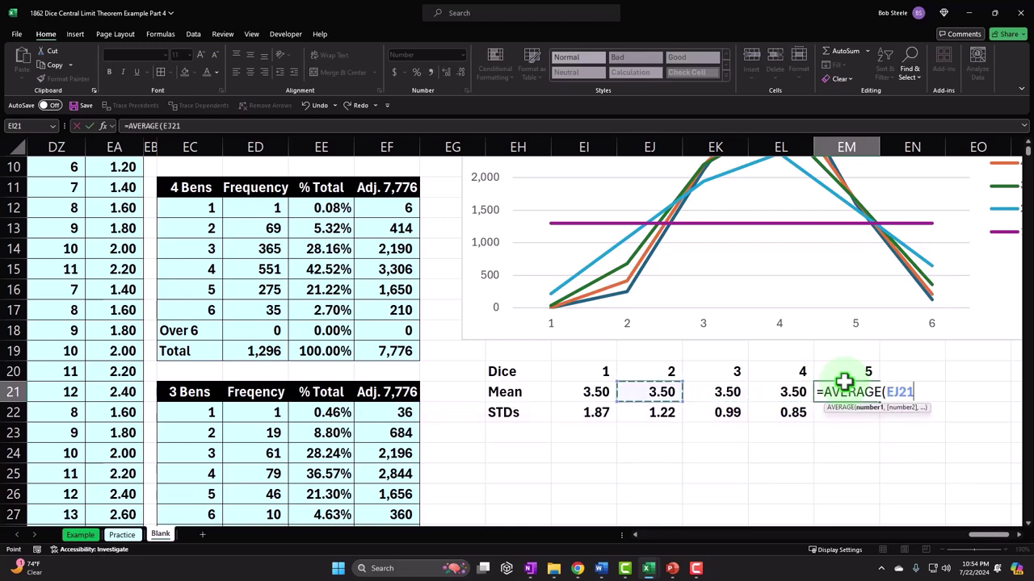
{"action": "key", "text": "Left"}
{"action": "key", "text": "Left"}
{"action": "key", "text": "Left"}
{"action": "key", "text": "Left"}
{"action": "key", "text": "Left"}
{"action": "key", "text": "Left"}
{"action": "key", "text": "Left"}
{"action": "key", "text": "Left"}
{"action": "key", "text": "Up"}
{"action": "key", "text": "Up"}
{"action": "key", "text": "Up"}
{"action": "key", "text": "Up"}
{"action": "key", "text": "Up"}
{"action": "key", "text": "Up"}
{"action": "key", "text": "Up"}
{"action": "key", "text": "Up"}
{"action": "key", "text": "Up"}
{"action": "key", "text": "Up"}
{"action": "key", "text": "Up"}
{"action": "key", "text": "Up"}
{"action": "key", "text": "Up"}
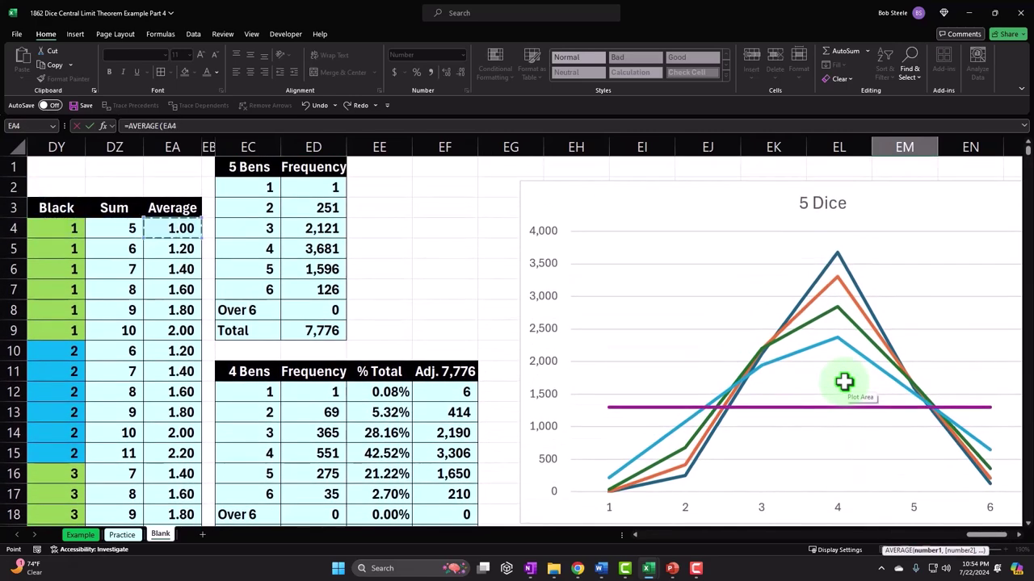
{"action": "key", "text": "ctrl+shift+Down"}
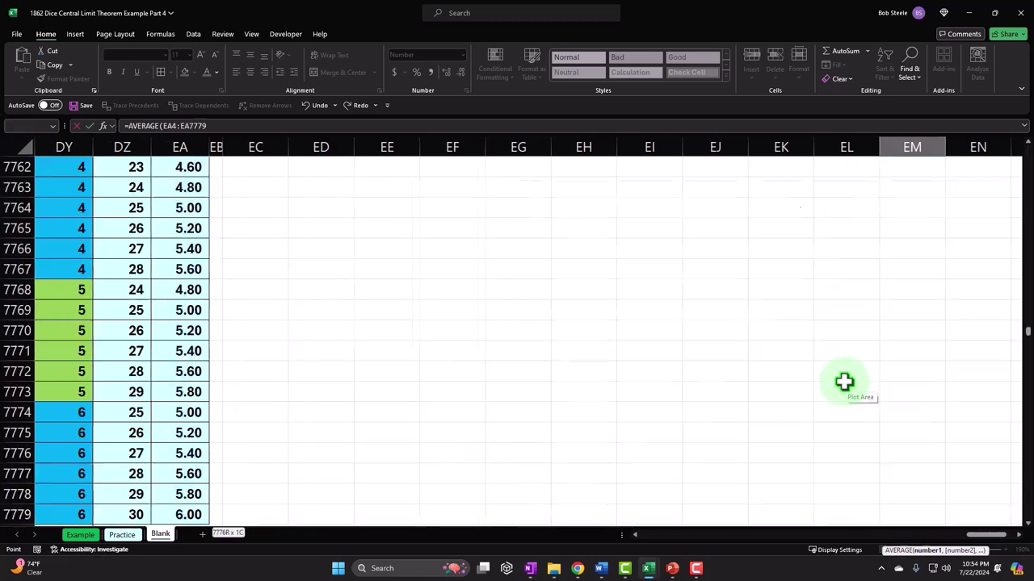
{"action": "key", "text": "Return"}
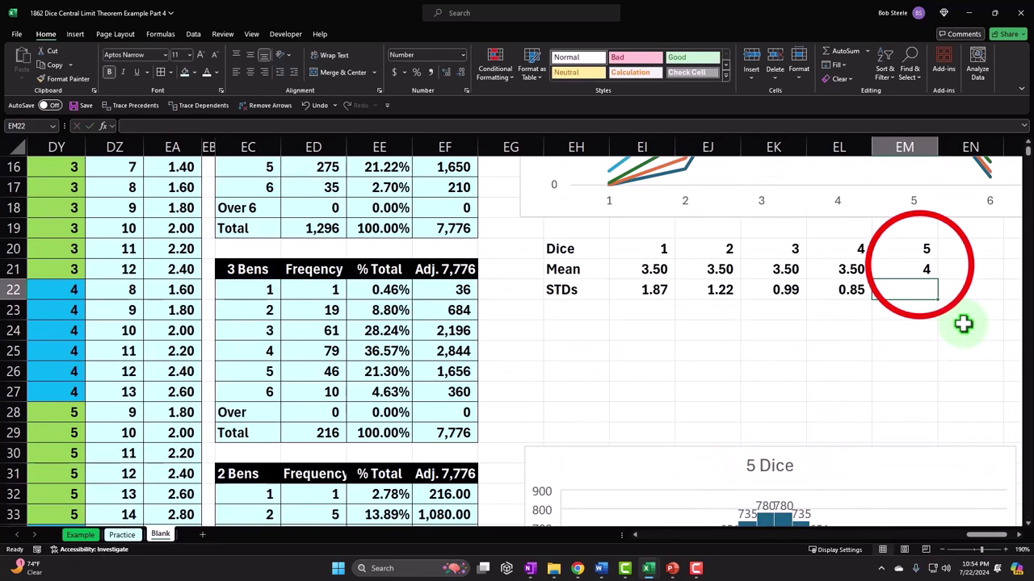
{"action": "left_click", "coordinate": [919, 266]}
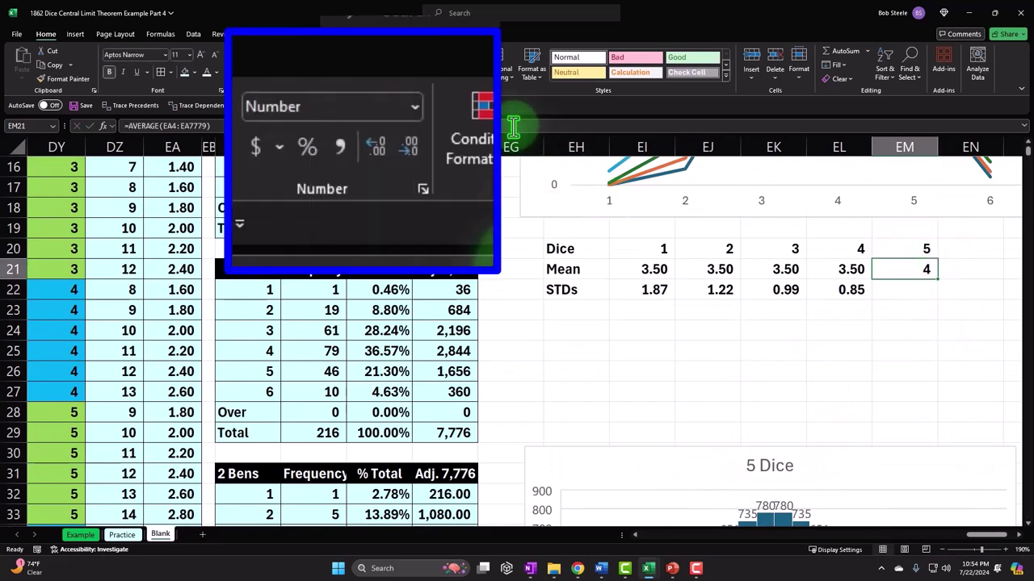
{"action": "left_click", "coordinate": [446, 72]}
{"action": "left_click", "coordinate": [447, 72]}
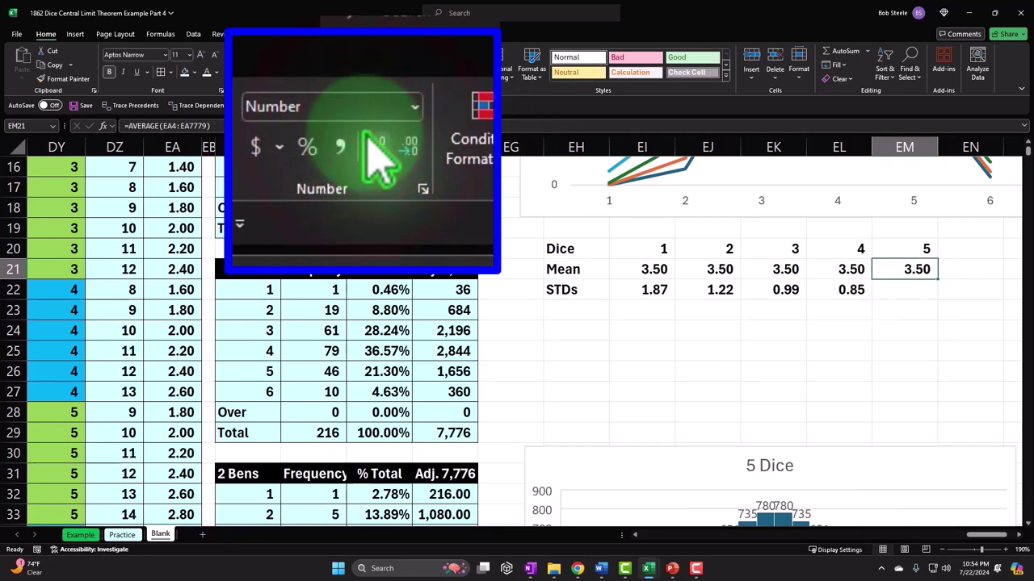
Step: Calculate the five-dice standard deviation in EM22 with =STDEV.S(EA4:EA7779) and format it to two decimal places
{"action": "left_click", "coordinate": [897, 291]}
{"action": "type", "text": "=st"}
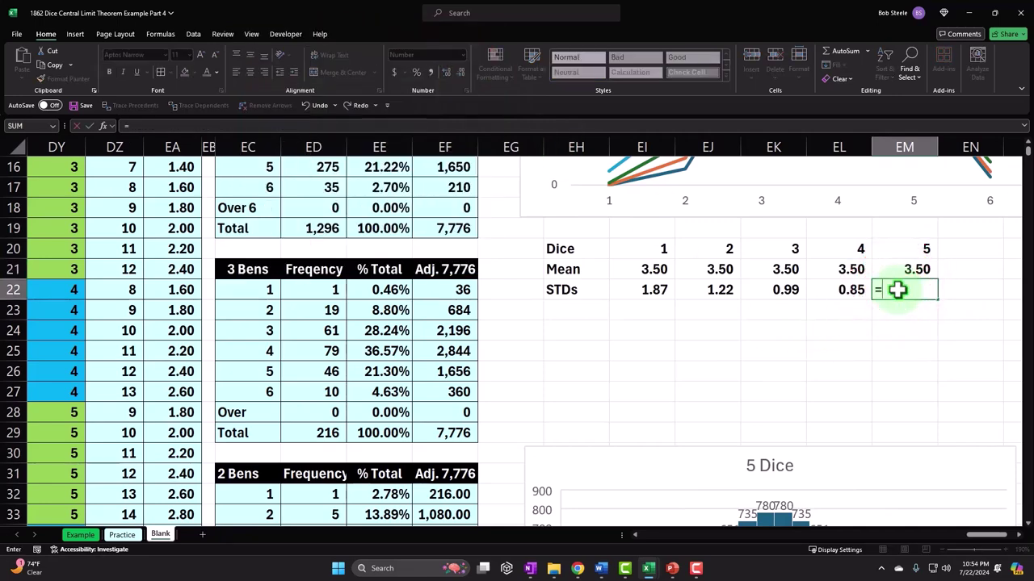
{"action": "key", "text": "Down"}
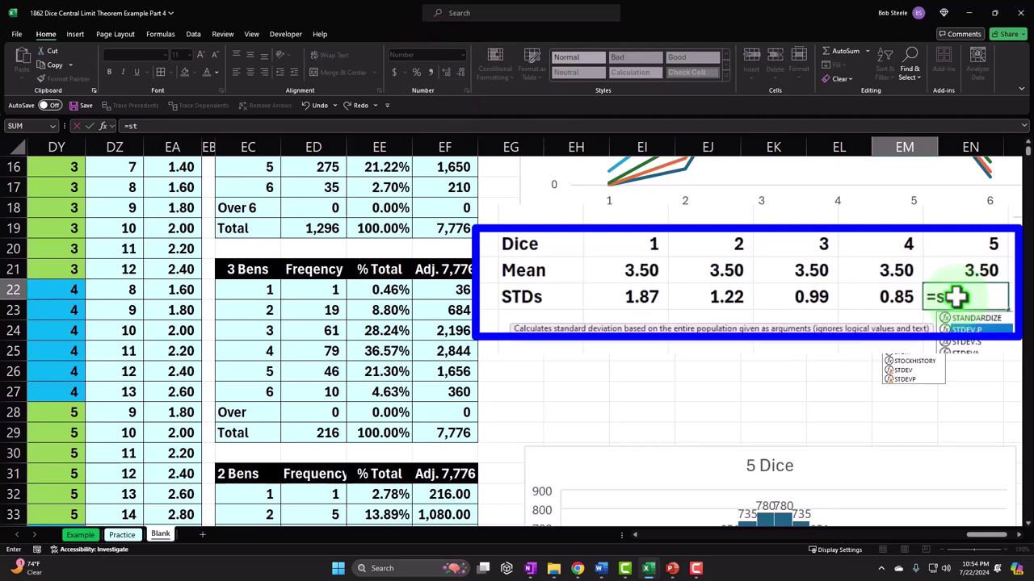
{"action": "key", "text": "Down"}
{"action": "key", "text": "Tab"}
{"action": "key", "text": "Left"}
{"action": "key", "text": "Left"}
{"action": "key", "text": "Left"}
{"action": "key", "text": "Left"}
{"action": "key", "text": "Left"}
{"action": "key", "text": "Up"}
{"action": "key", "text": "Up"}
{"action": "key", "text": "Up"}
{"action": "key", "text": "Up"}
{"action": "key", "text": "Up"}
{"action": "key", "text": "Up"}
{"action": "key", "text": "Up"}
{"action": "key", "text": "Up"}
{"action": "key", "text": "Up"}
{"action": "key", "text": "Up"}
{"action": "key", "text": "Up"}
{"action": "key", "text": "Up"}
{"action": "key", "text": "Up"}
{"action": "key", "text": "Up"}
{"action": "key", "text": "Up"}
{"action": "key", "text": "Up"}
{"action": "key", "text": "Up"}
{"action": "key", "text": "Up"}
{"action": "key", "text": "Up"}
{"action": "key", "text": "Up"}
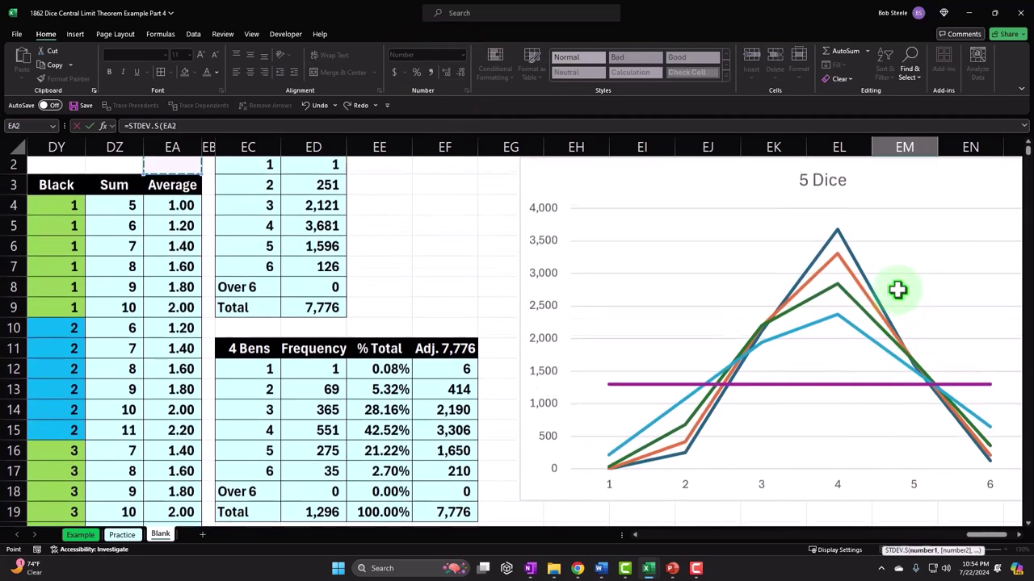
{"action": "key", "text": "ctrl+shift+Down"}
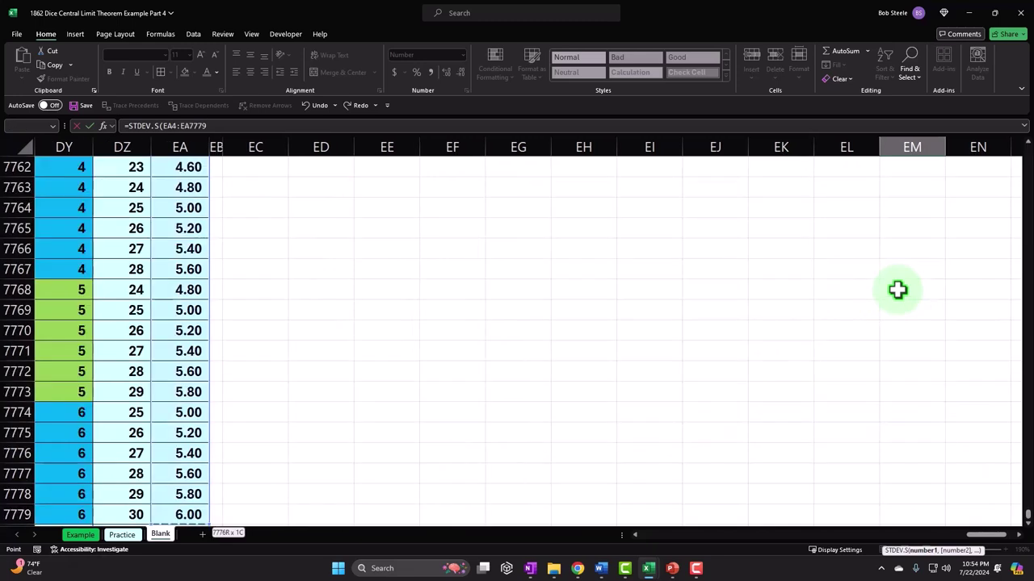
{"action": "key", "text": "Return"}
{"action": "left_click", "coordinate": [900, 269]}
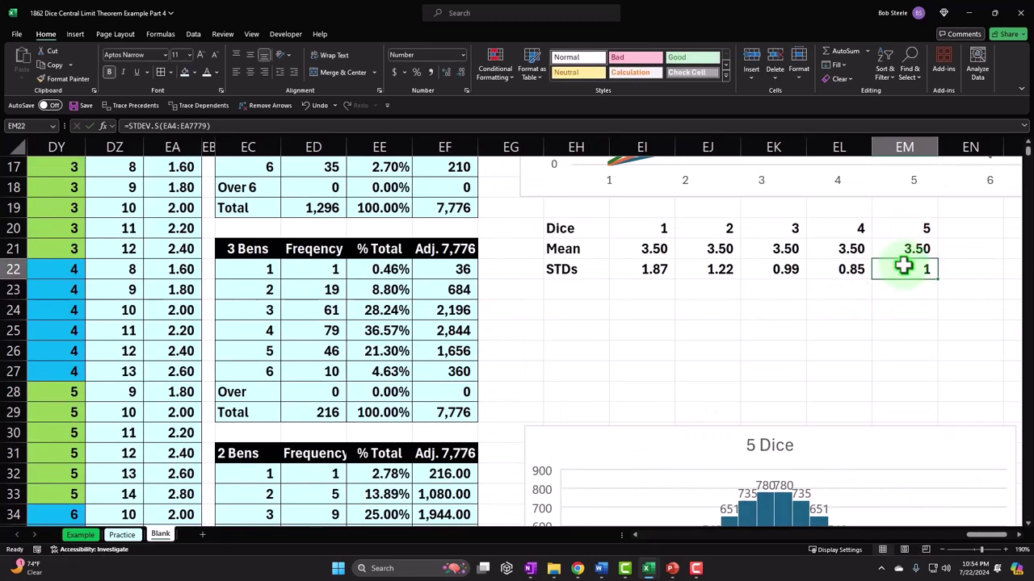
{"action": "left_click", "coordinate": [445, 73]}
{"action": "left_click", "coordinate": [445, 73]}
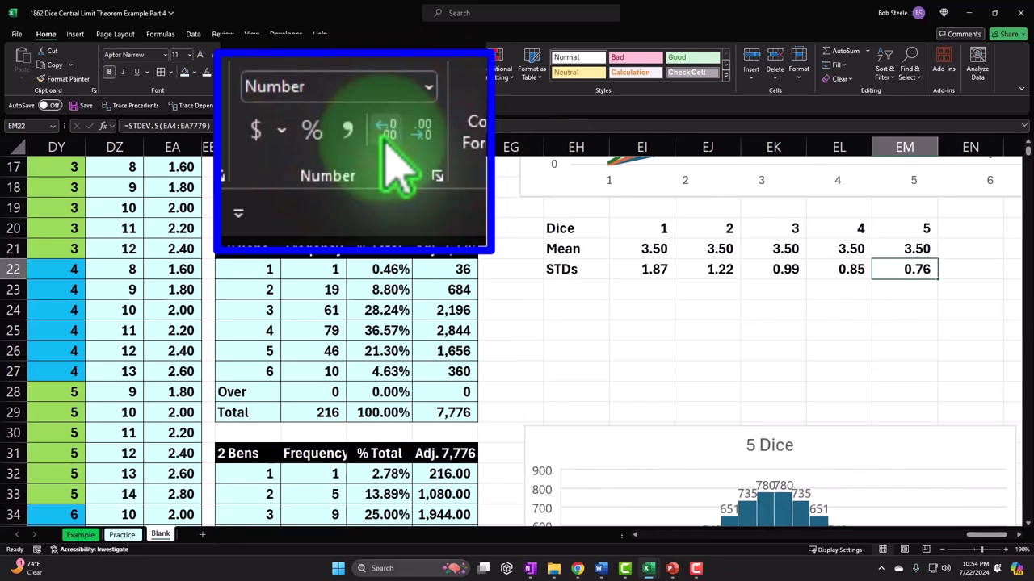
Step: Compare the means in EI21:EM21 and the standard deviations in row 22 across one to five dice
{"action": "left_click", "coordinate": [666, 250]}
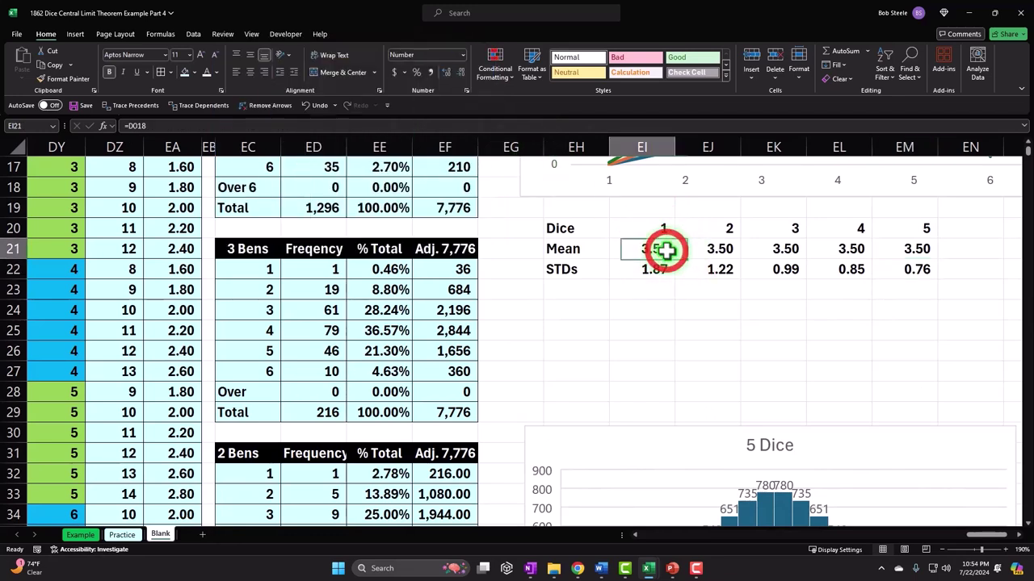
{"action": "key", "text": "Right"}
{"action": "key", "text": "Right"}
{"action": "key", "text": "Right"}
{"action": "key", "text": "Right"}
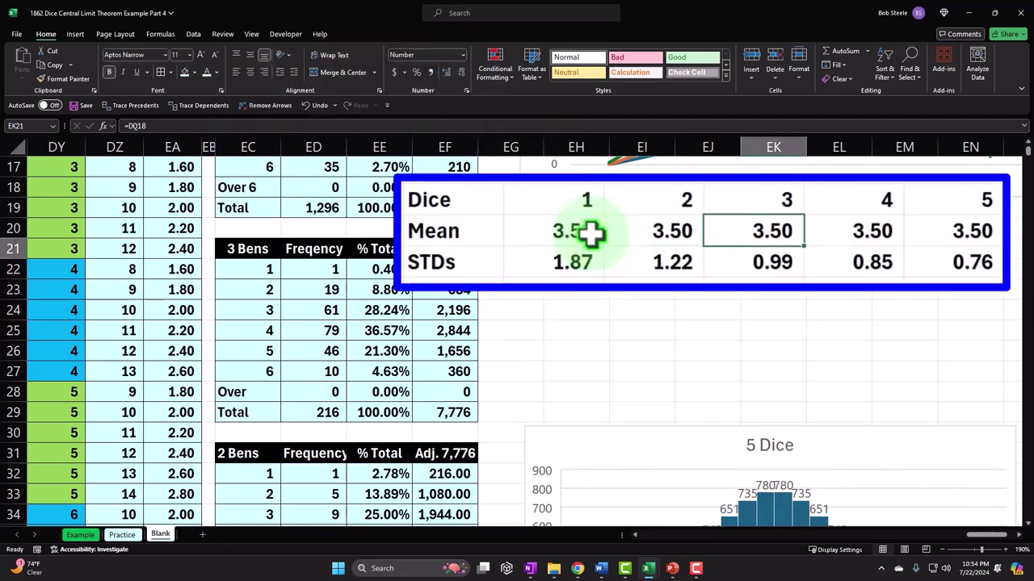
{"action": "key", "text": "Down"}
{"action": "key", "text": "Left"}
{"action": "key", "text": "Left"}
{"action": "key", "text": "Left"}
{"action": "key", "text": "Left"}
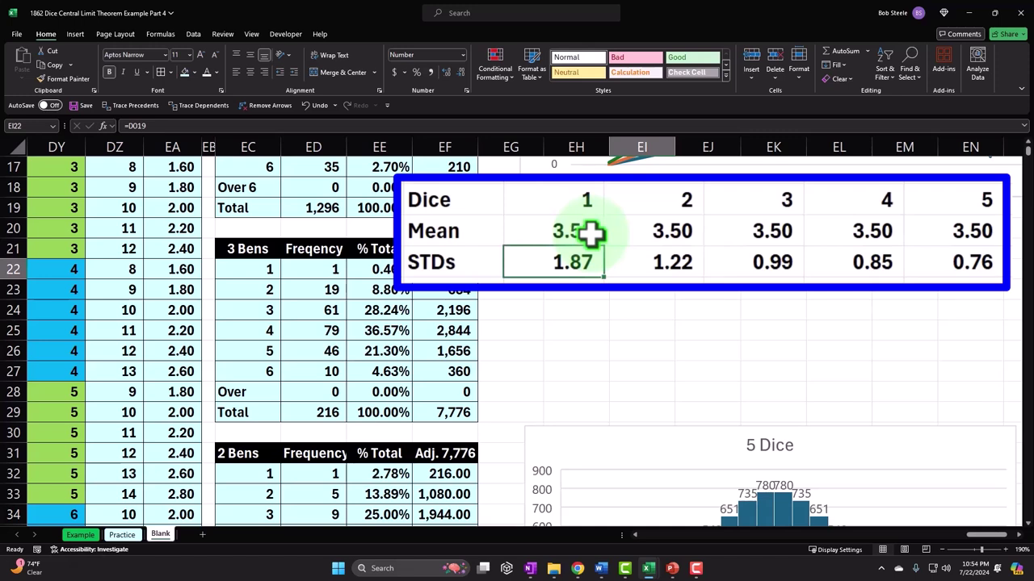
Step: Examine the standard deviations in EI22:EM22 from one to five dice alongside the combined line chart
{"action": "key", "text": "Right"}
{"action": "key", "text": "Right"}
{"action": "key", "text": "Right"}
{"action": "key", "text": "Right"}
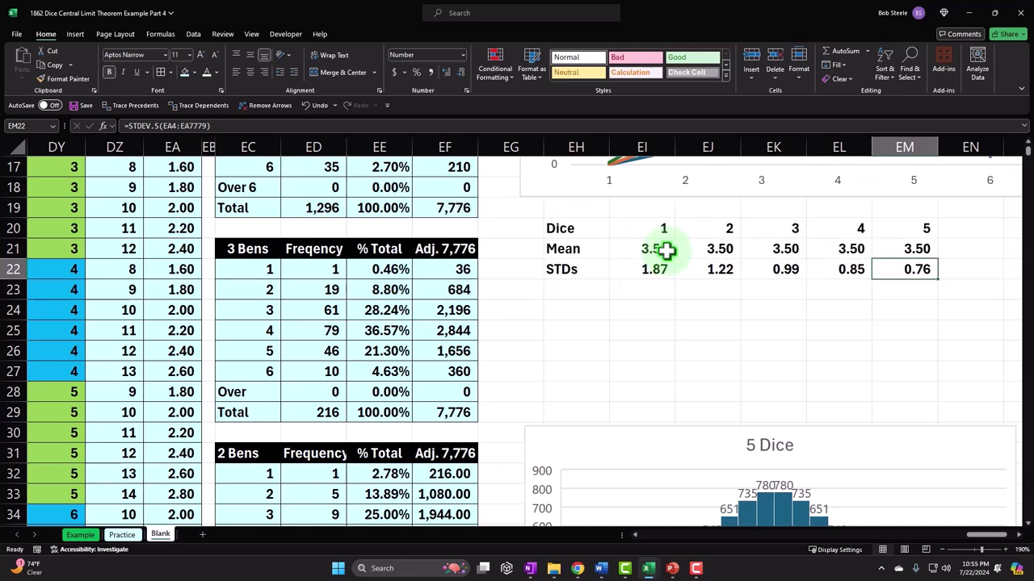
{"action": "scroll", "coordinate": [638, 302], "scroll_direction": "up", "scroll_amount": 2}
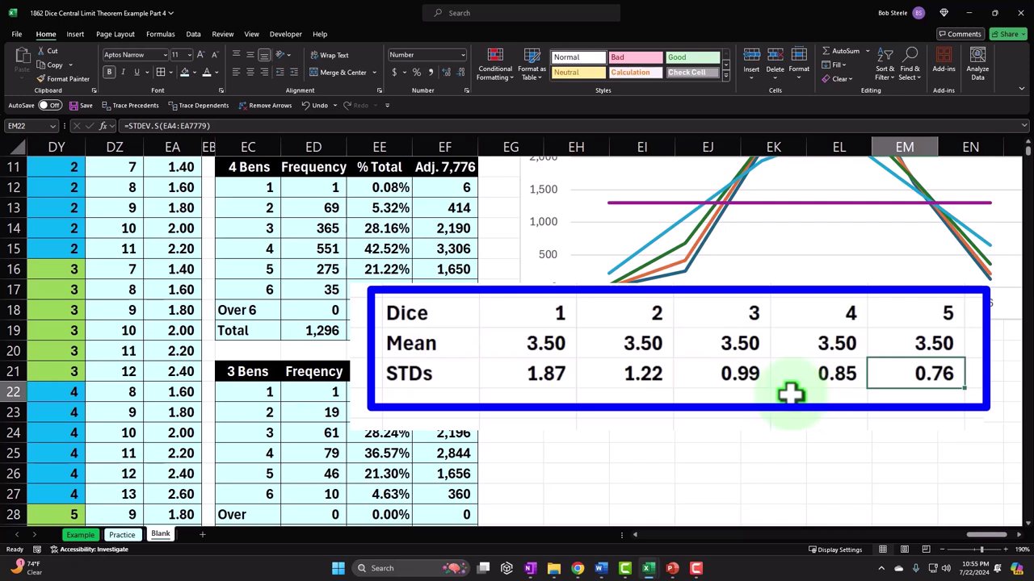
Step: Format the summary table's header row EH20:EM20 and row labels EH21:EH22 with black fill and white text
{"action": "left_click", "coordinate": [557, 317]}
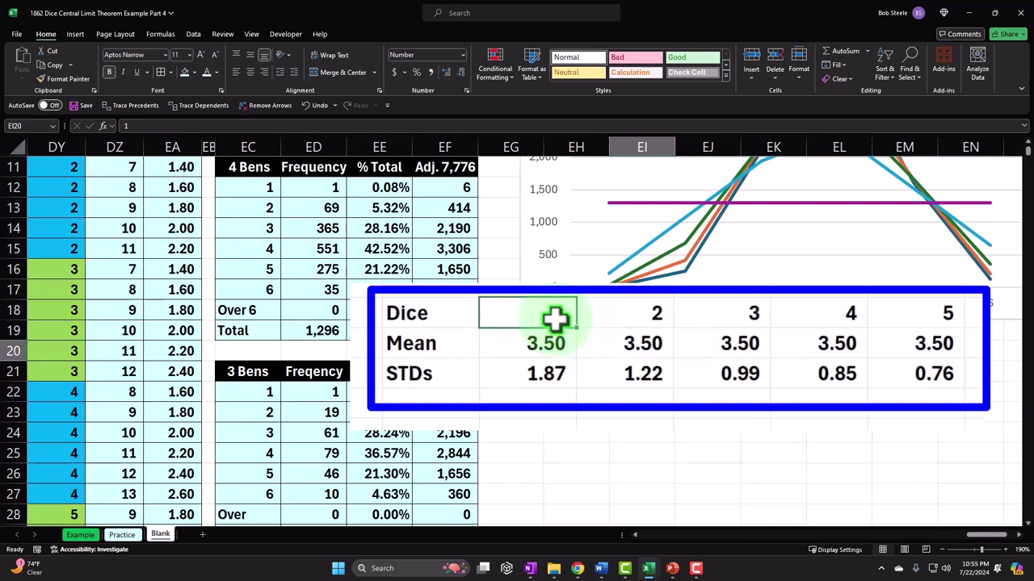
{"action": "left_click_drag", "start_coordinate": [455, 316], "coordinate": [882, 323]}
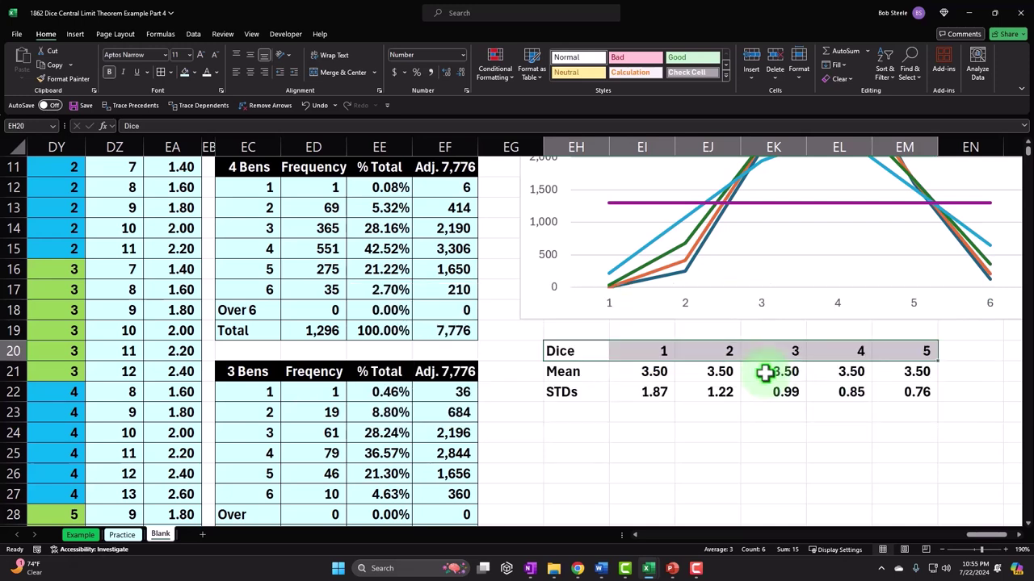
{"action": "left_click", "coordinate": [194, 73]}
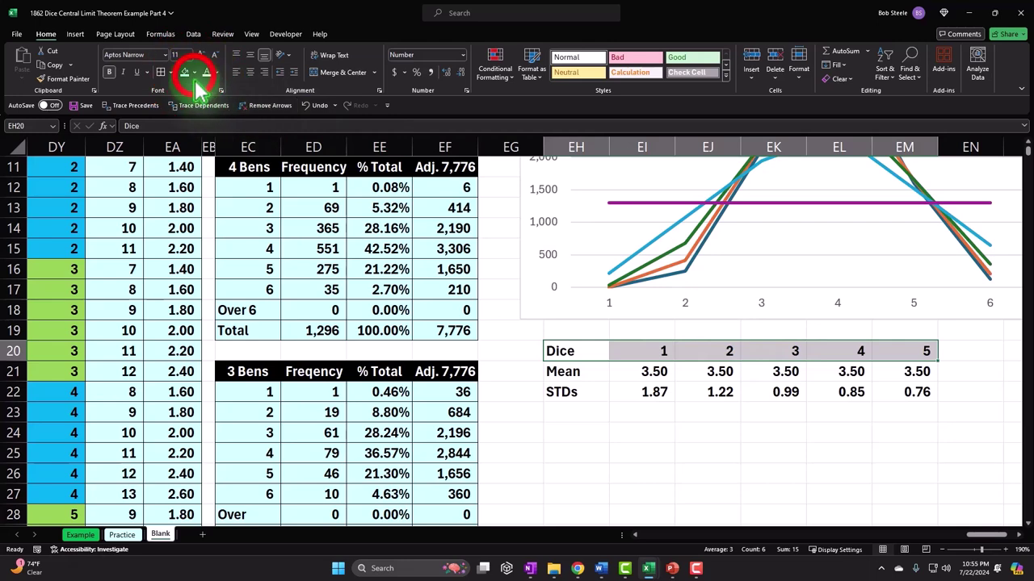
{"action": "left_click", "coordinate": [190, 91]}
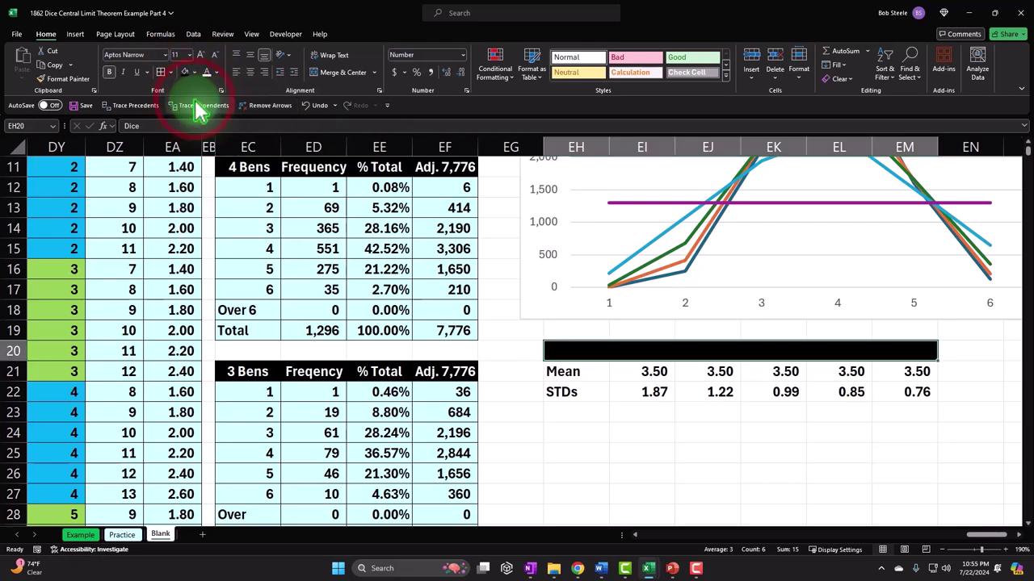
{"action": "left_click_drag", "start_coordinate": [575, 372], "coordinate": [575, 392]}
{"action": "left_click", "coordinate": [193, 73]}
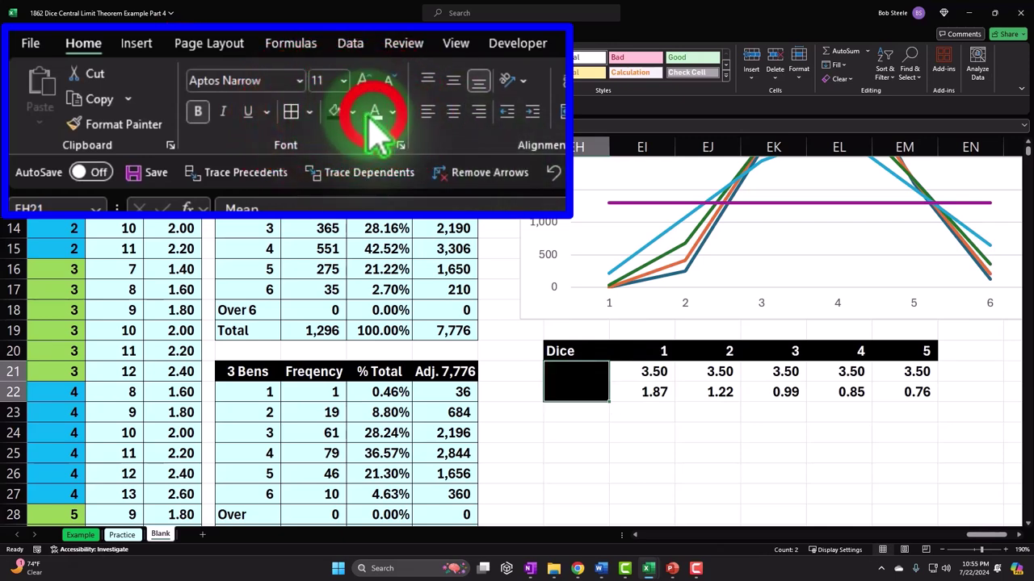
{"action": "left_click", "coordinate": [213, 73]}
Step: Add borders and the recently used light blue fill to the summary values in EI21:EM22
{"action": "left_click_drag", "start_coordinate": [650, 372], "coordinate": [909, 393]}
{"action": "left_click", "coordinate": [192, 72]}
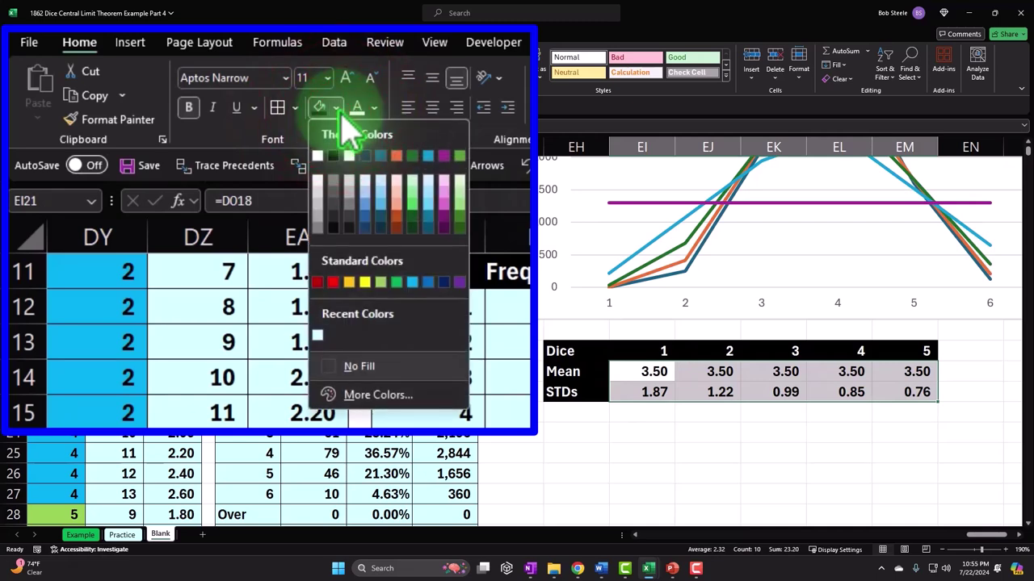
{"action": "left_click", "coordinate": [277, 107]}
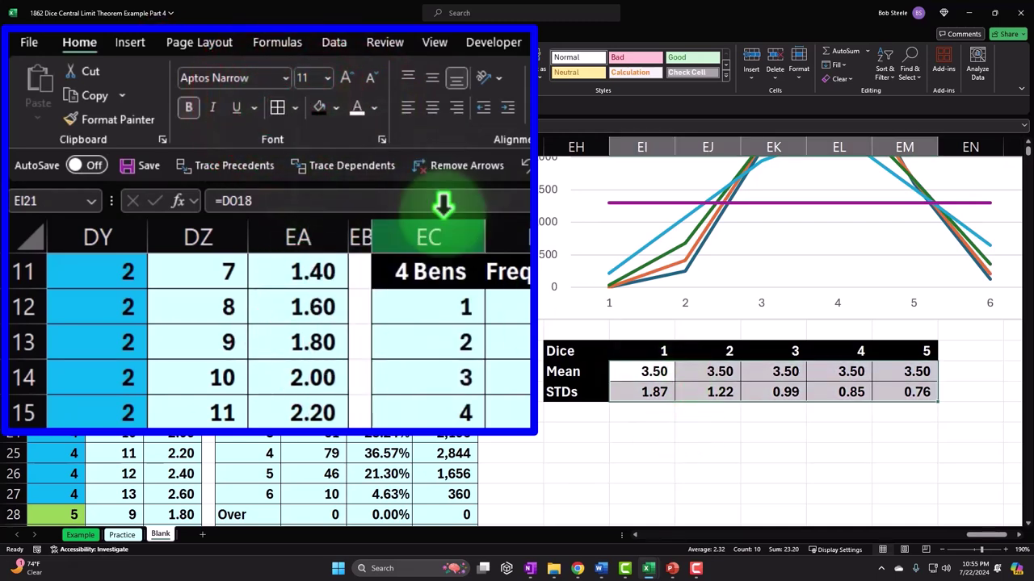
{"action": "left_click", "coordinate": [334, 109]}
{"action": "left_click", "coordinate": [331, 322]}
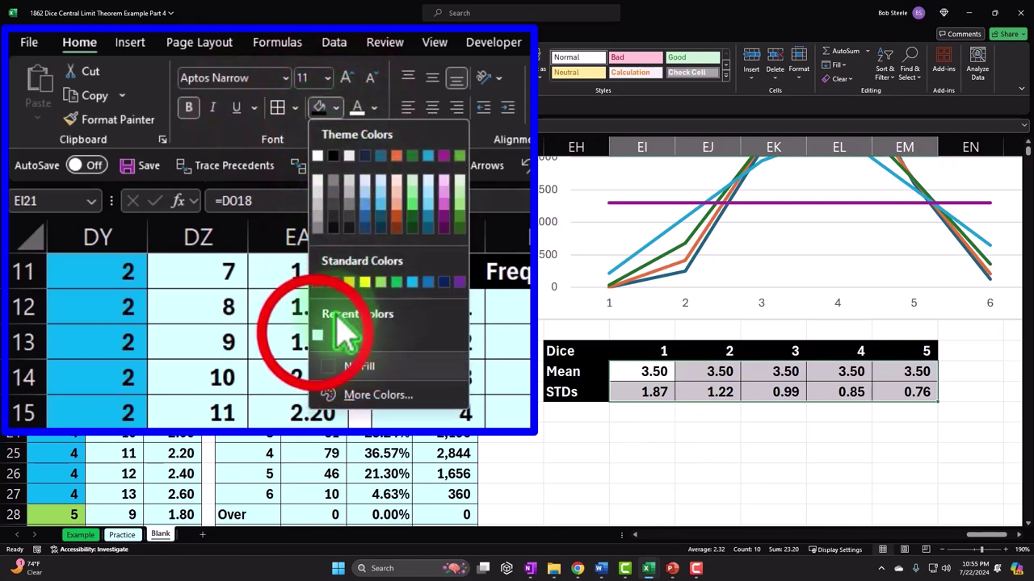
Step: Move the 5 Dice histogram up so it sits just below the summary table, starting around row 24
{"action": "left_click", "coordinate": [576, 428]}
{"action": "scroll", "coordinate": [584, 408], "scroll_direction": "down", "scroll_amount": 3}
{"action": "left_click_drag", "start_coordinate": [589, 387], "coordinate": [586, 264]}
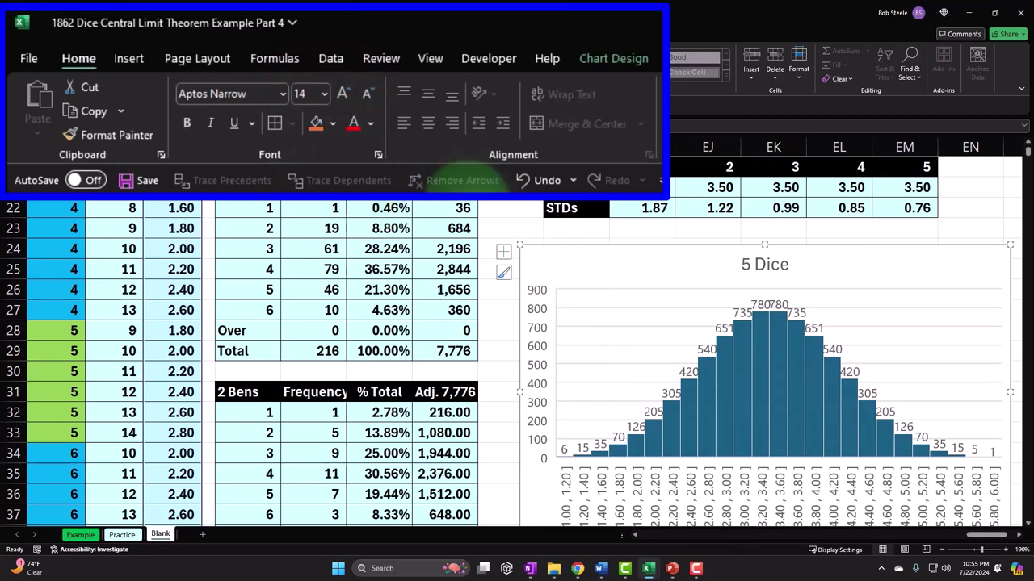
Step: Run a spelling check on the selected 5 Dice chart
{"action": "left_click", "coordinate": [222, 34]}
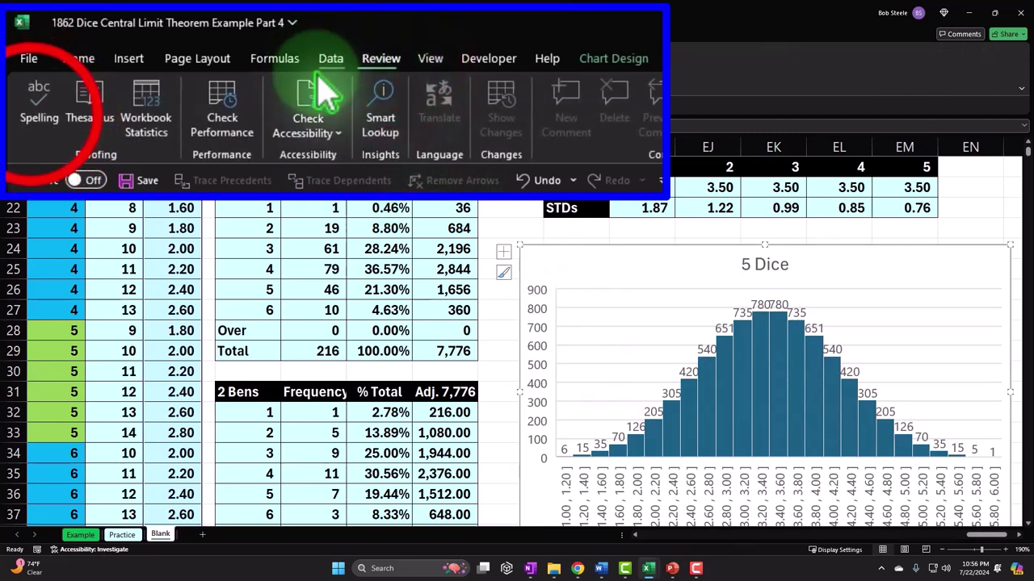
{"action": "left_click", "coordinate": [23, 70]}
{"action": "left_click", "coordinate": [517, 310]}
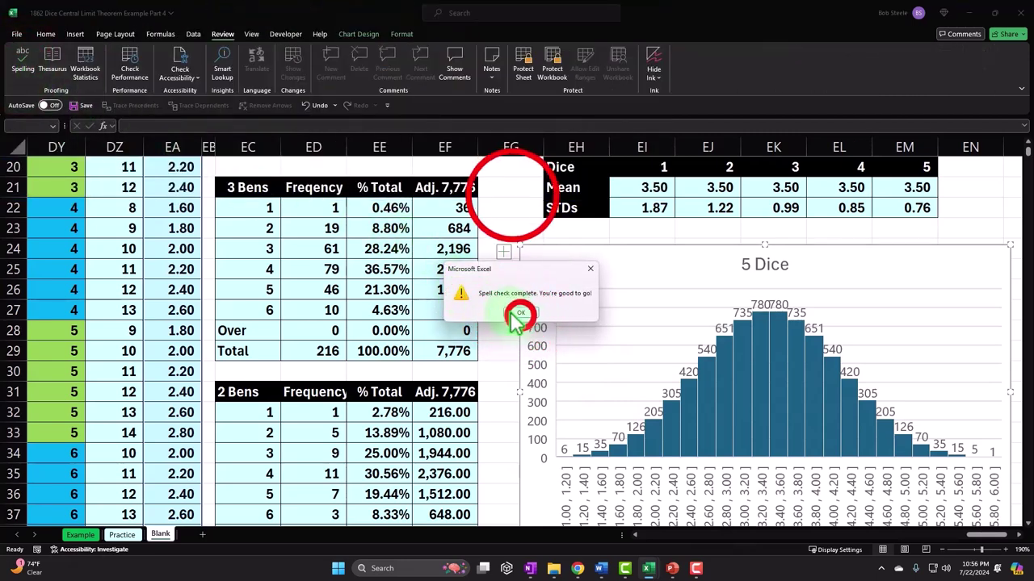
Step: Spell-check the worksheet from EG21 onward, correcting "Totoal" to "Total" in DJ31 and ED41 and ignoring "Countif" in BG34
{"action": "left_click", "coordinate": [512, 195]}
{"action": "left_click", "coordinate": [23, 64]}
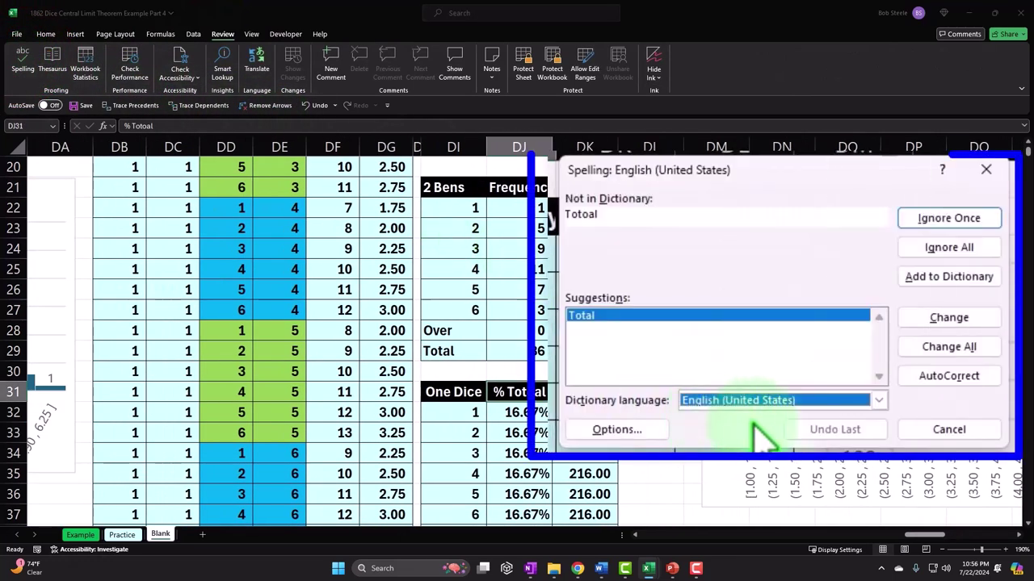
{"action": "left_click", "coordinate": [769, 242]}
{"action": "left_click", "coordinate": [961, 322]}
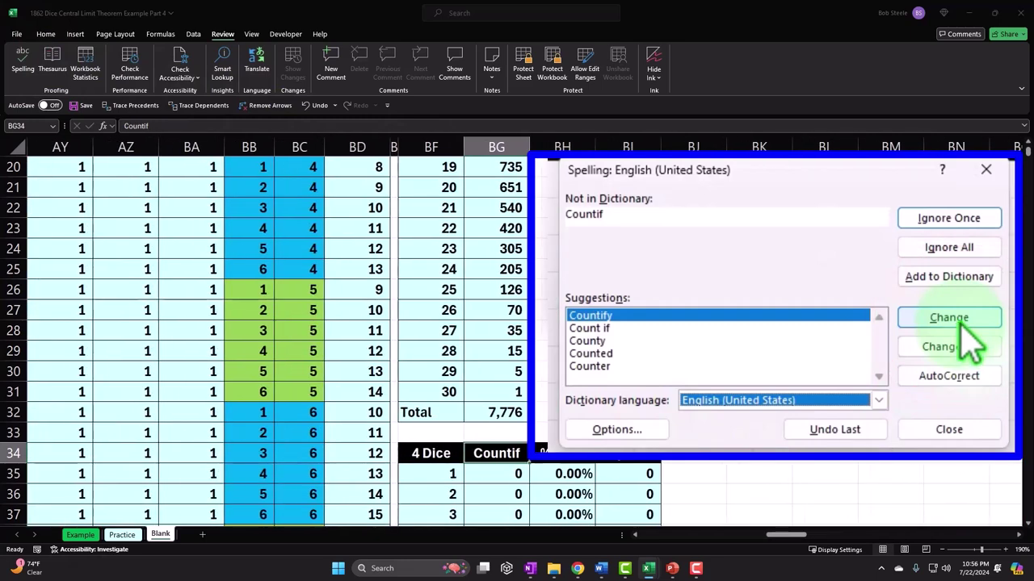
{"action": "left_click", "coordinate": [949, 220]}
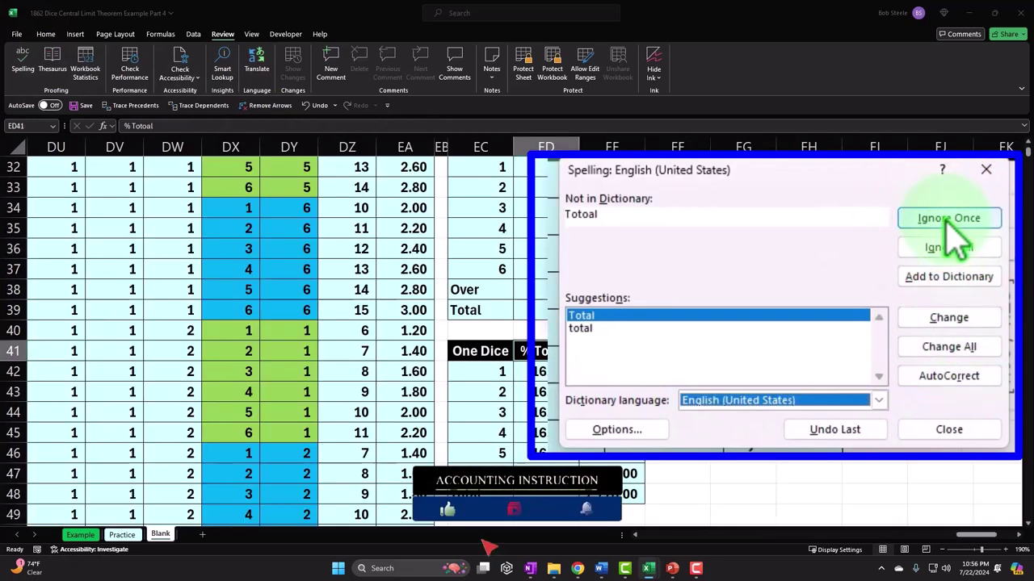
{"action": "left_click", "coordinate": [949, 317]}
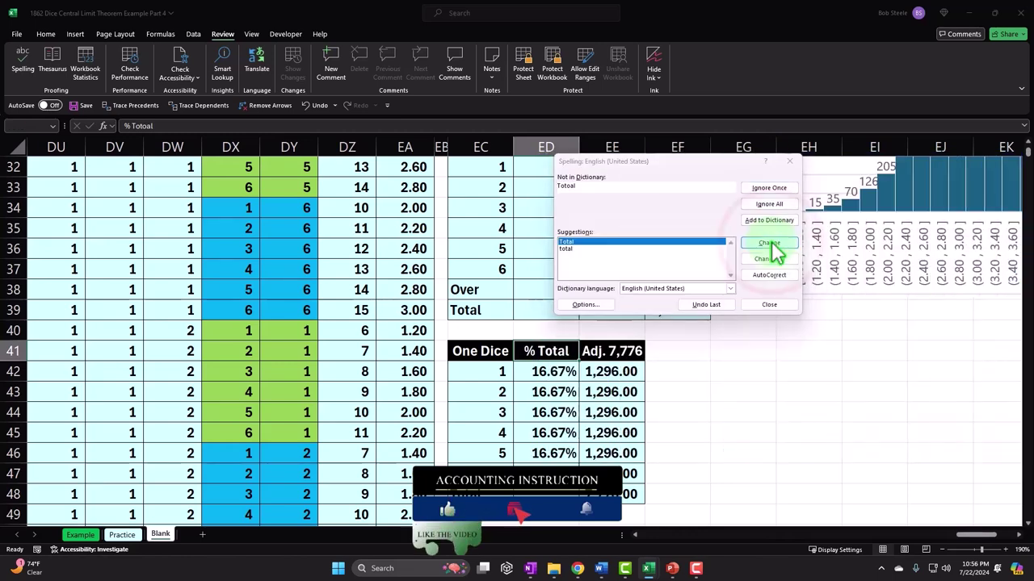
Step: Continue the spelling check from the sheet's beginning, ignoring "Countif" in AP1 and correcting "Freqency" to "Frequency" in CQ1 and DJ11
{"action": "left_click", "coordinate": [499, 313]}
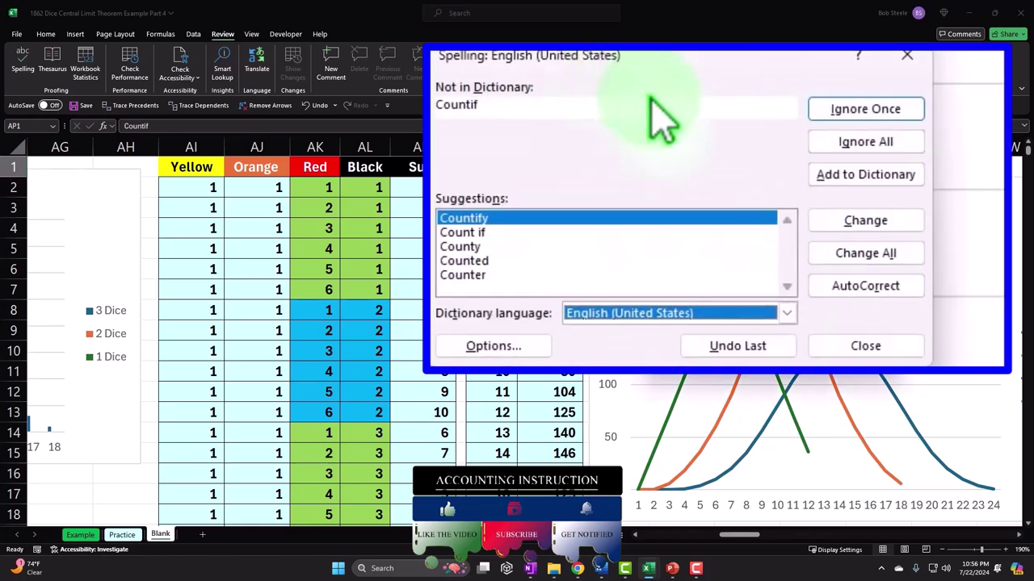
{"action": "left_click", "coordinate": [887, 110]}
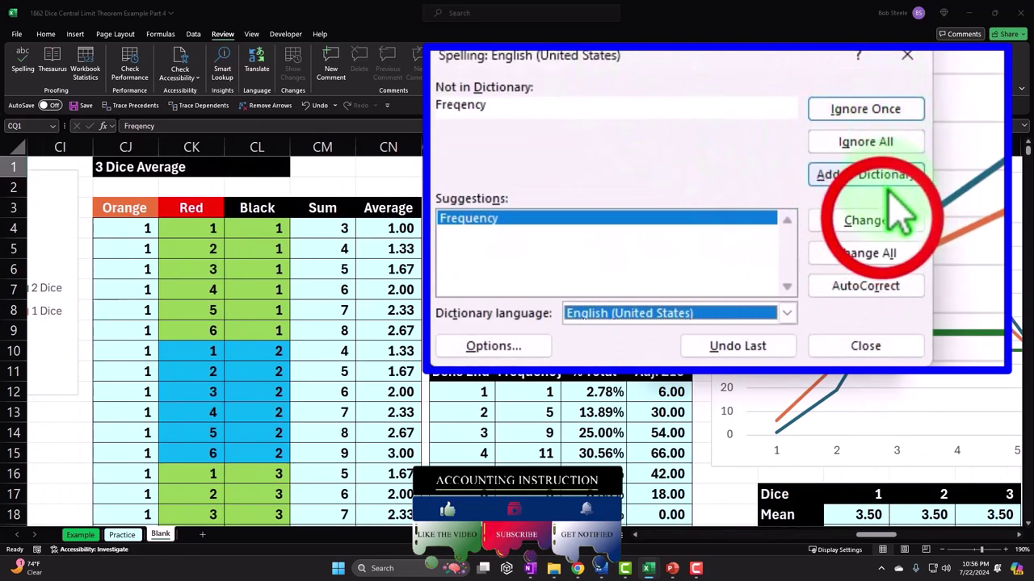
{"action": "left_click", "coordinate": [886, 224]}
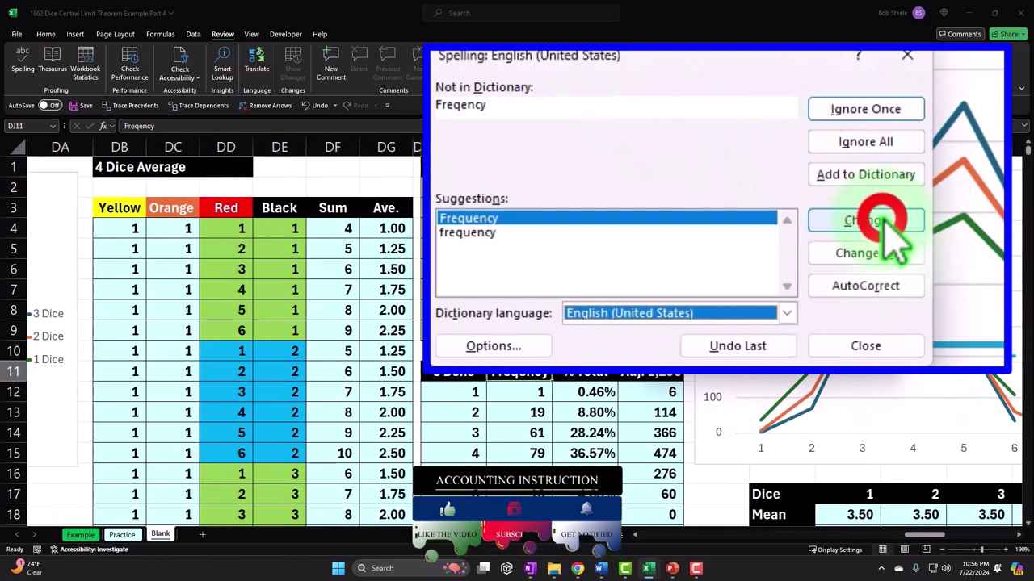
{"action": "left_click", "coordinate": [885, 220]}
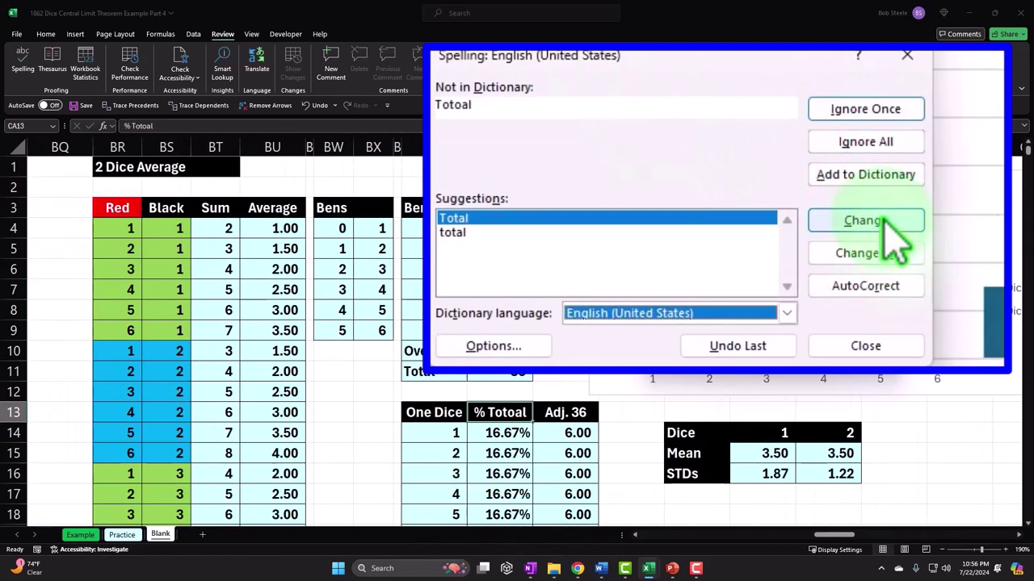
Step: Finish the spelling check by correcting "Totoal" to "Total" in CA13 and CQ21 and "Freqency" to "Frequency" in ED21
{"action": "left_click", "coordinate": [885, 219]}
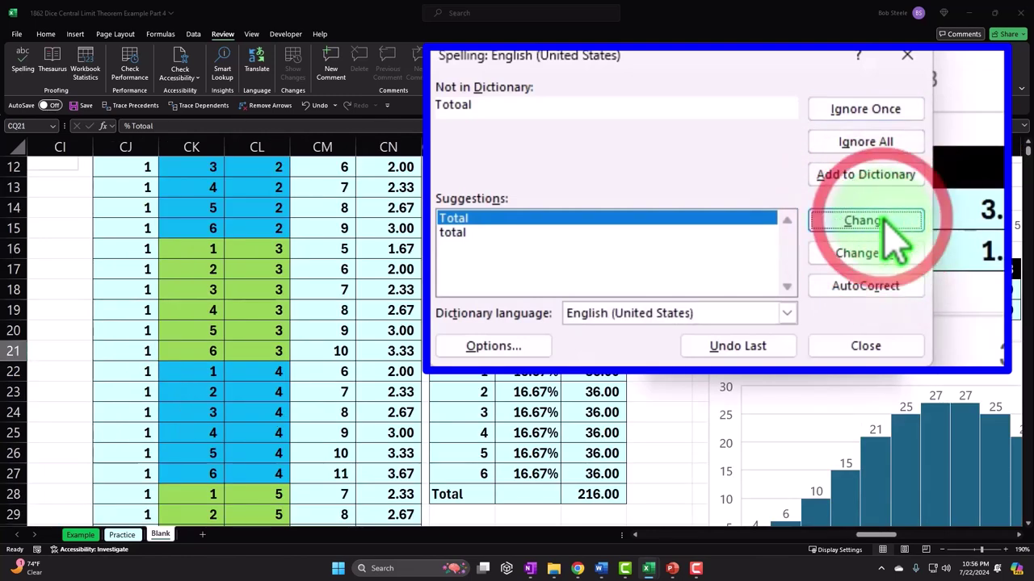
{"action": "left_click", "coordinate": [885, 223]}
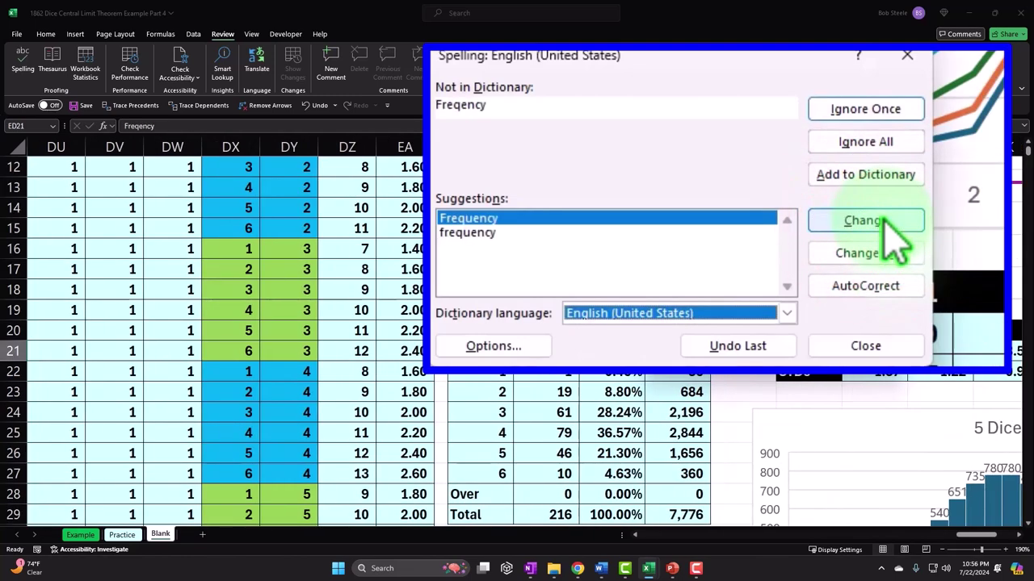
{"action": "left_click", "coordinate": [894, 250]}
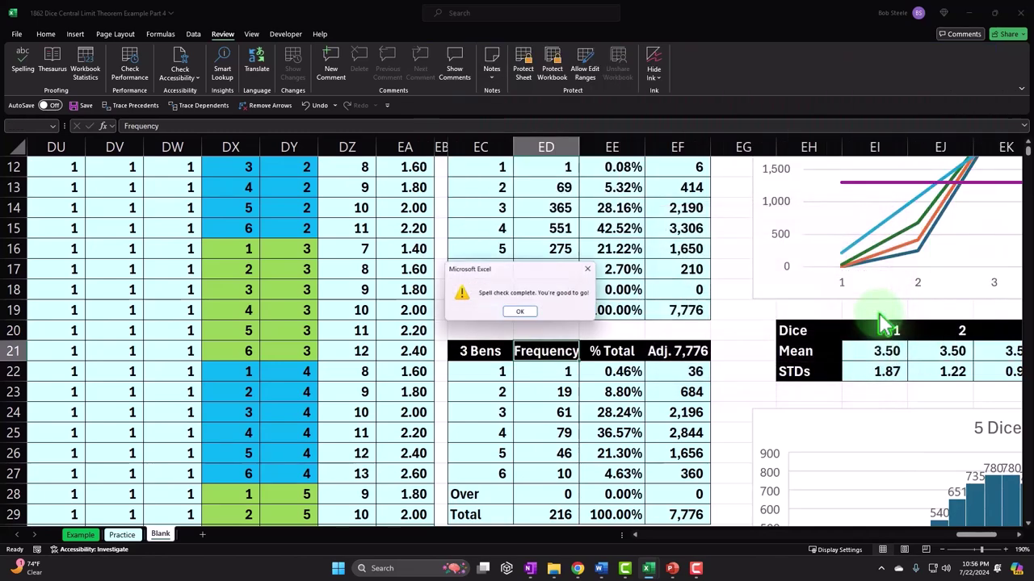
{"action": "left_click", "coordinate": [539, 317]}
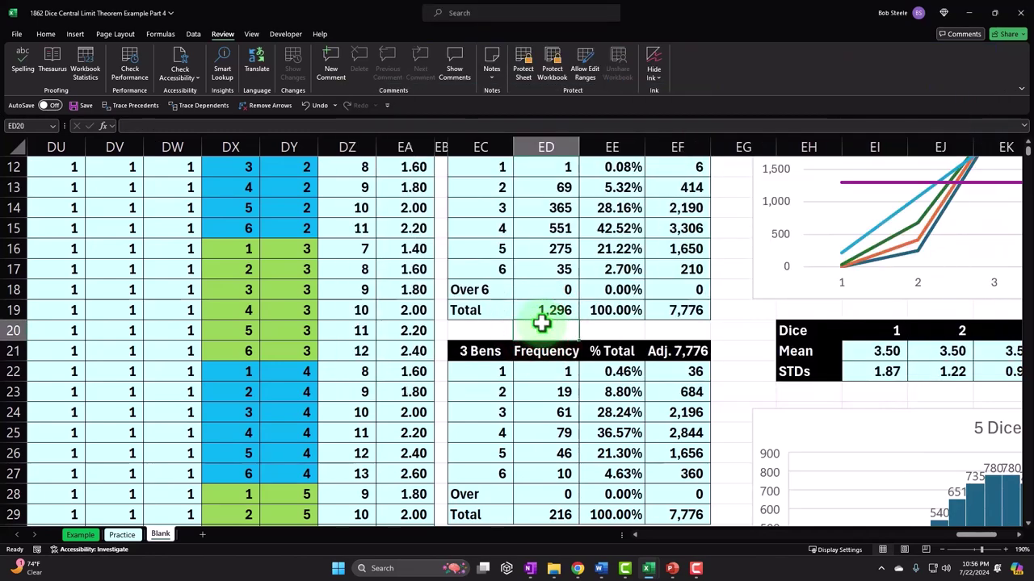
{"action": "scroll", "coordinate": [541, 323], "scroll_direction": "up", "scroll_amount": 4}
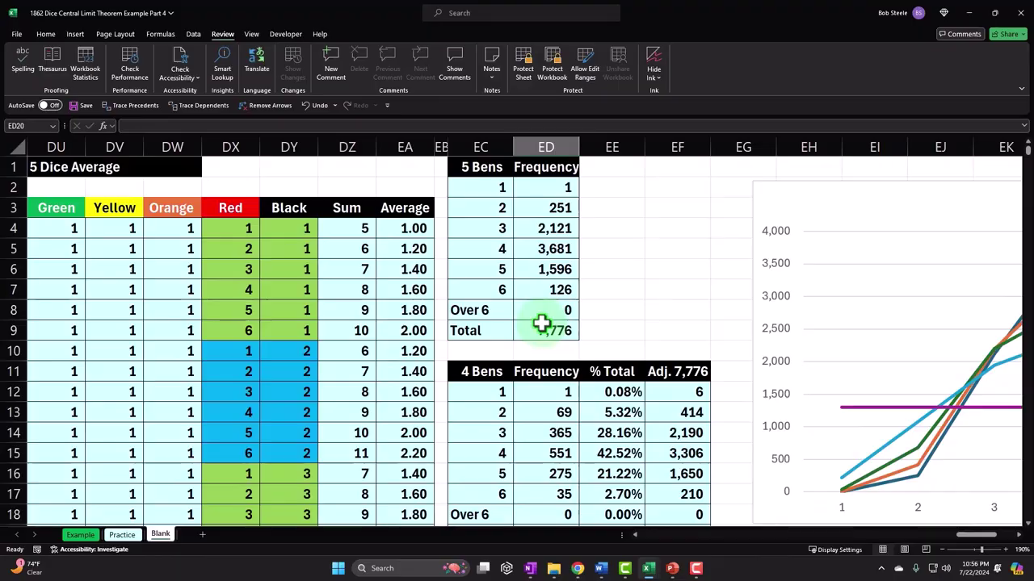